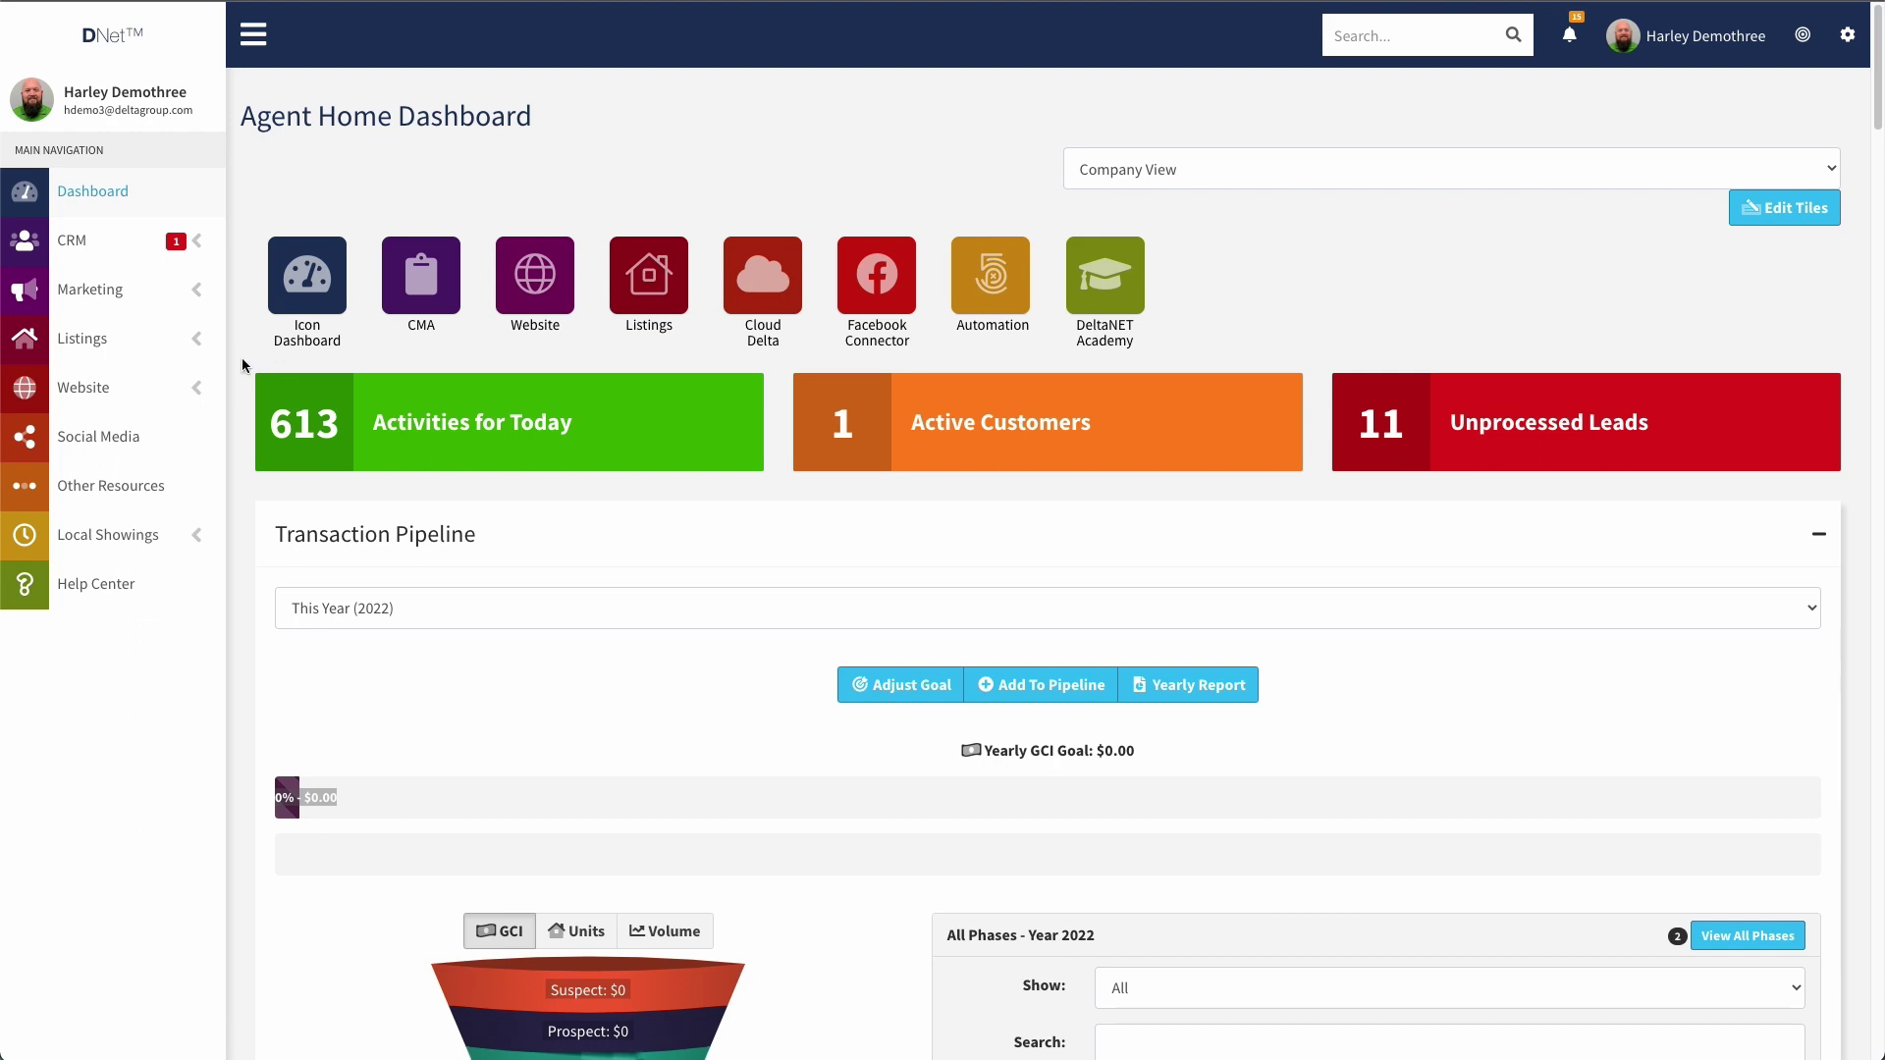
Step: Go to Marketing > Ad Wizard and search the site for 'ad wizard'
left_click(104, 290)
left_click(105, 291)
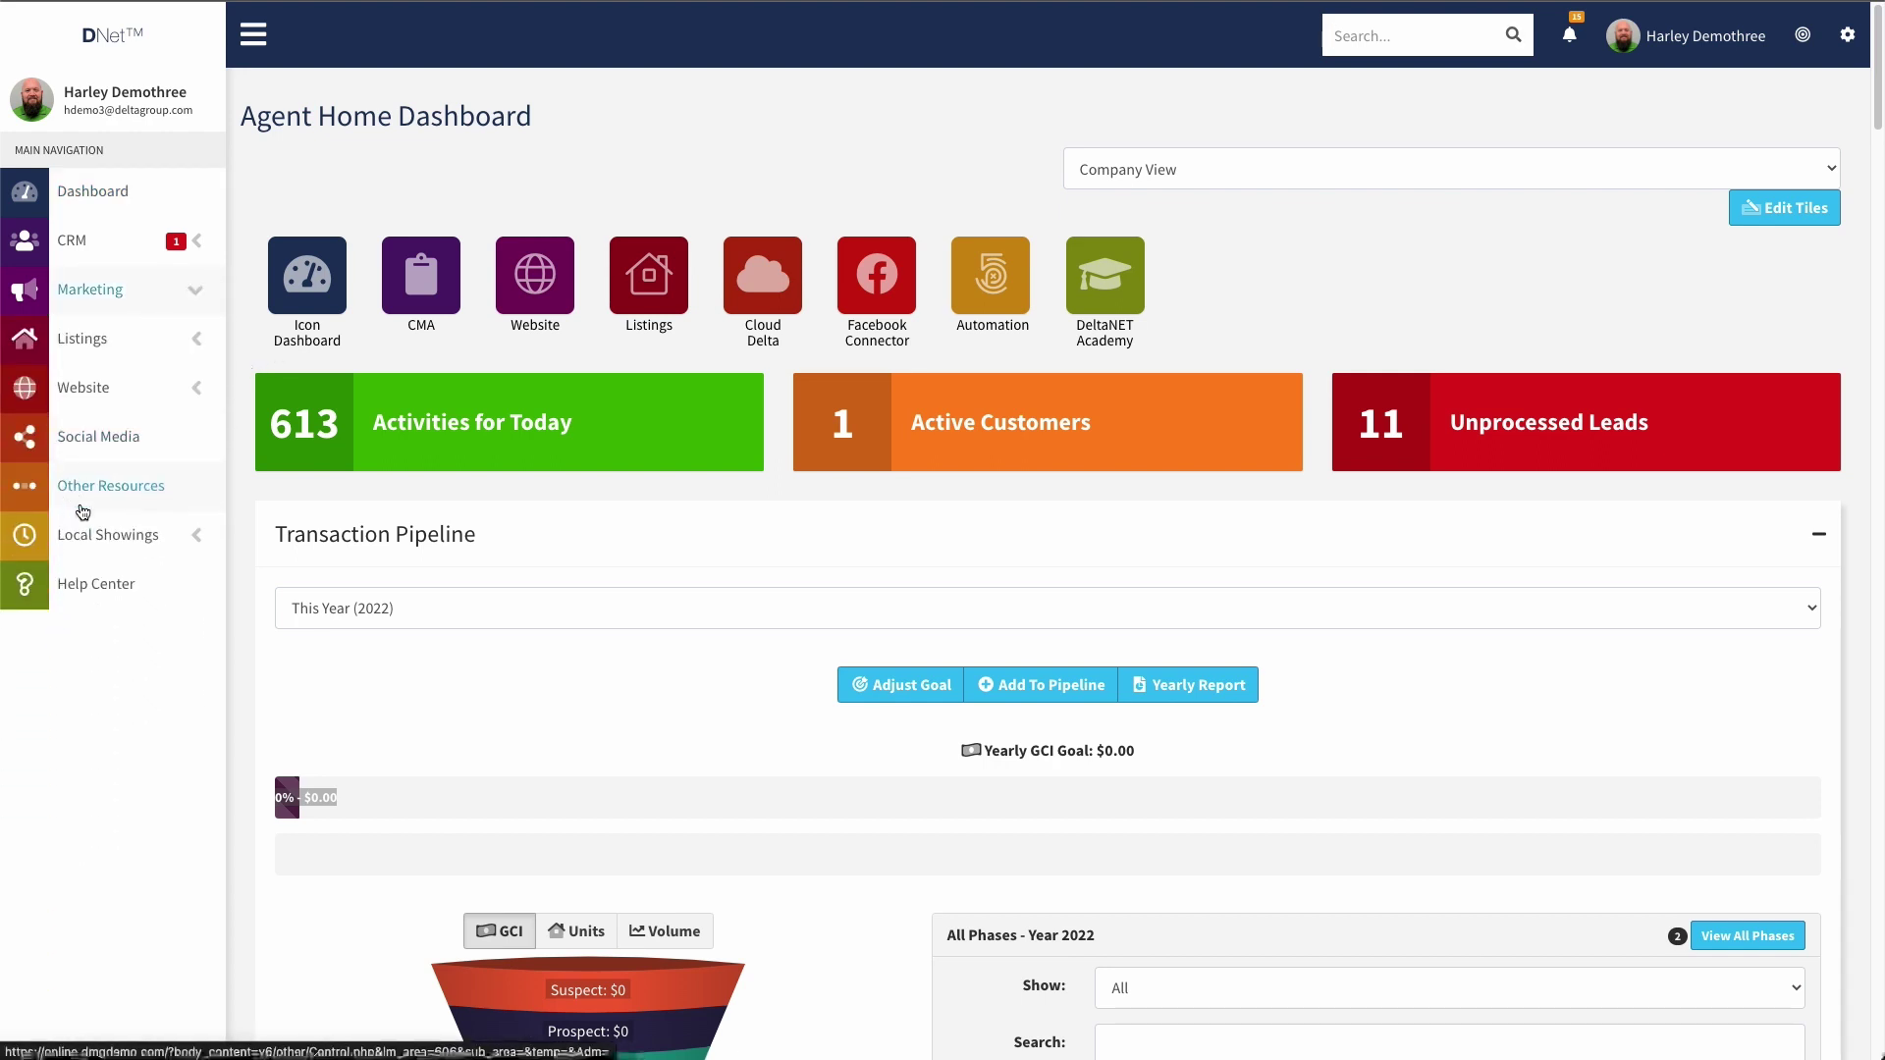
left_click(130, 293)
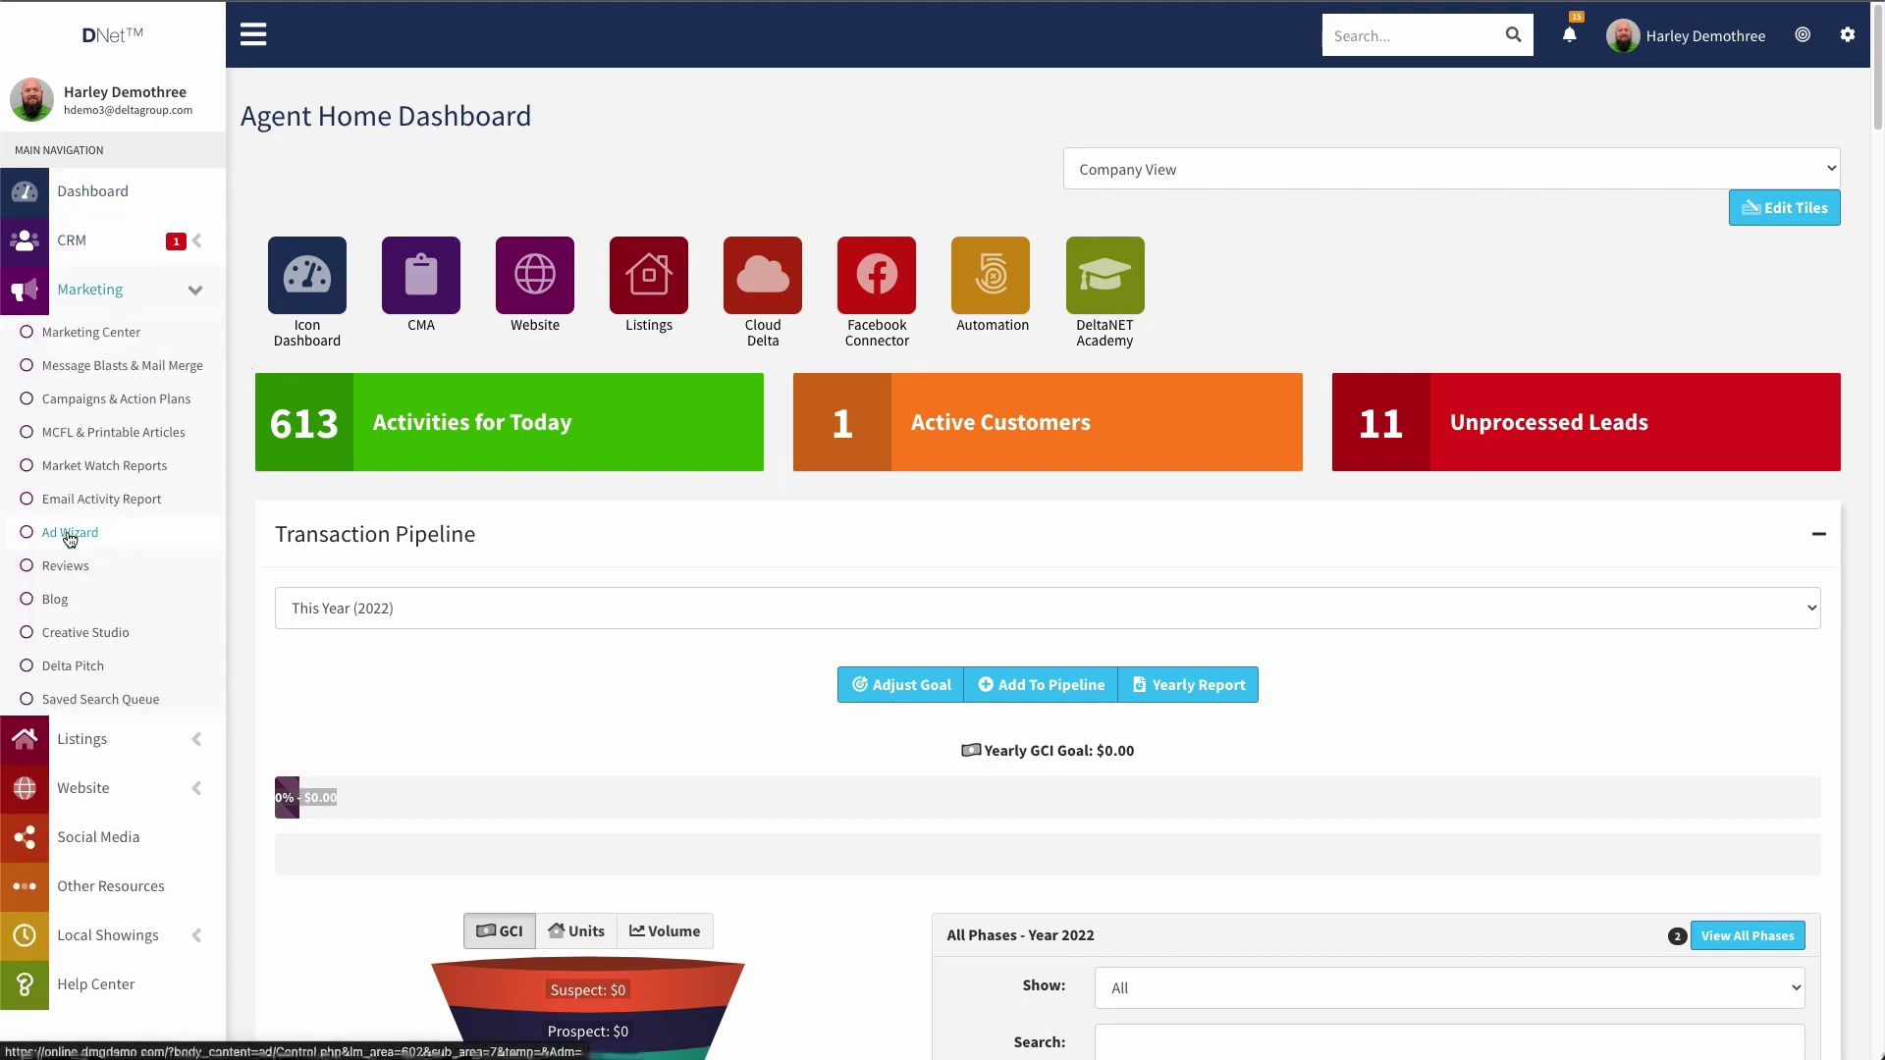
left_click(68, 536)
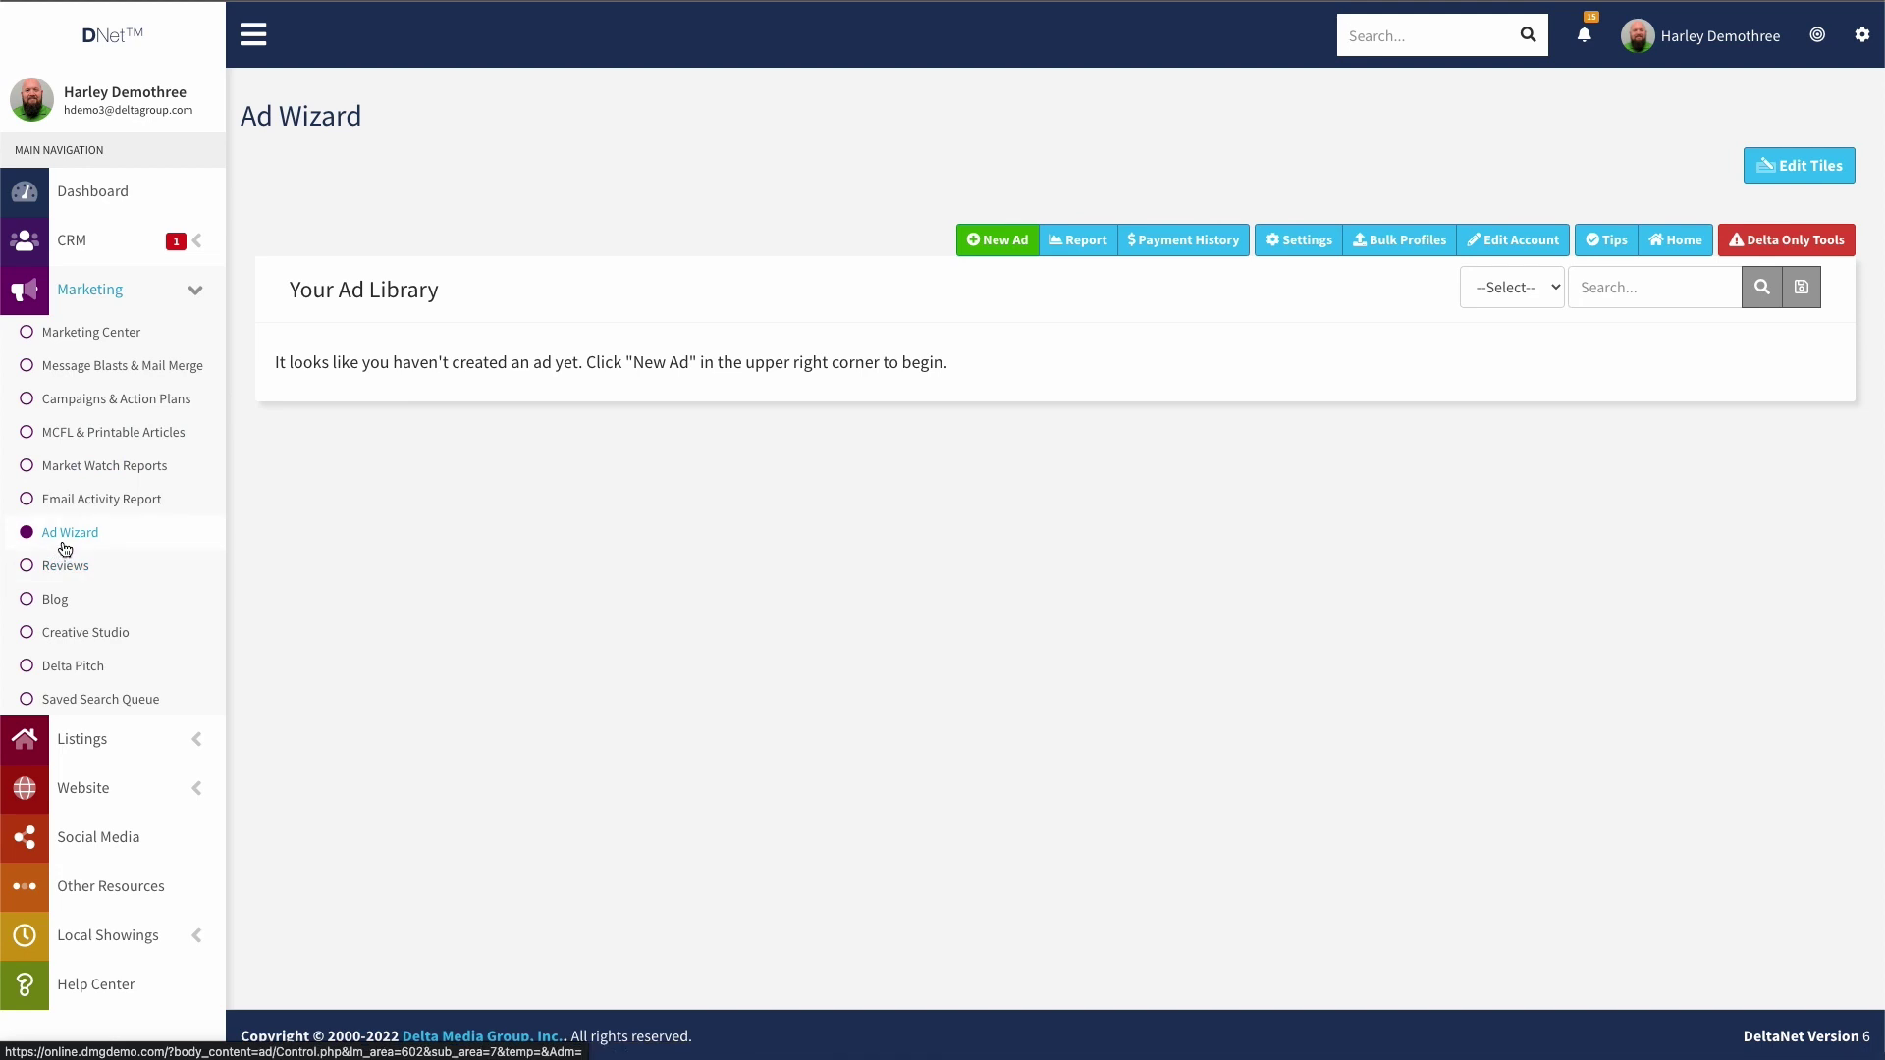
left_click(1389, 39)
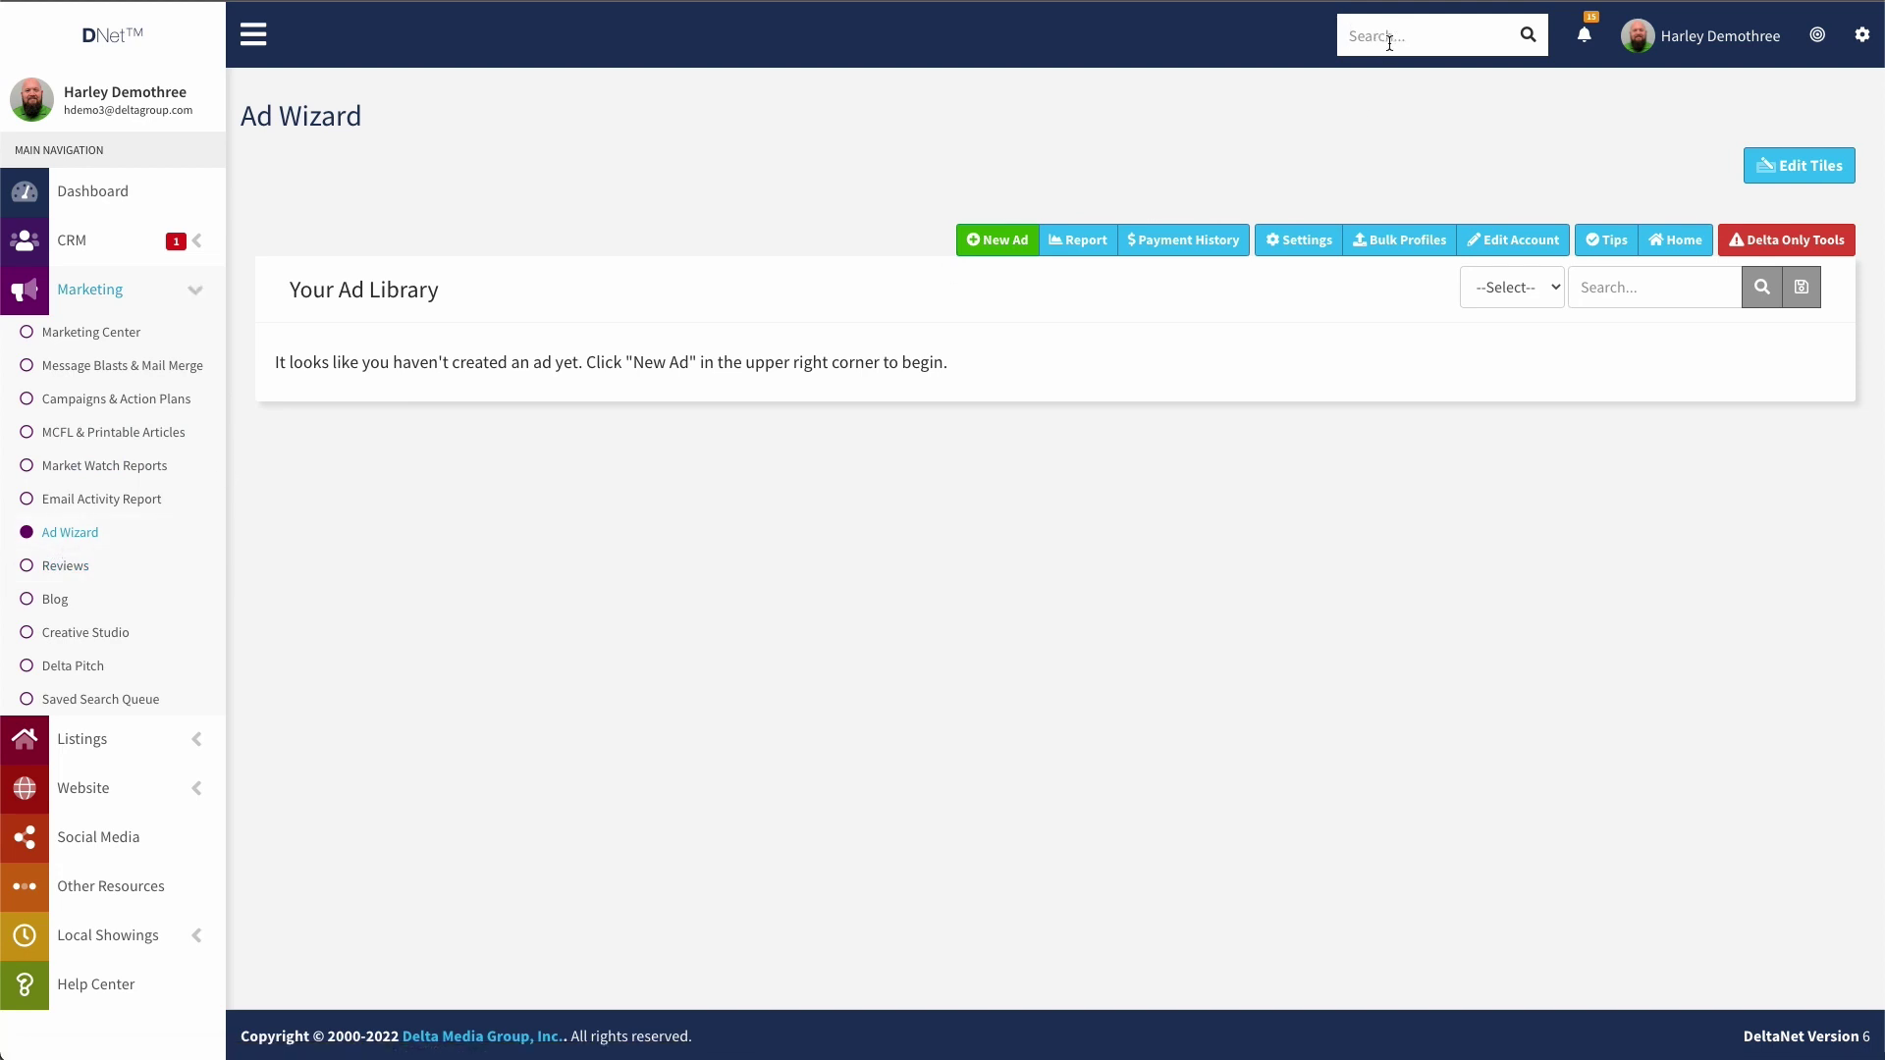
type("ad wizard")
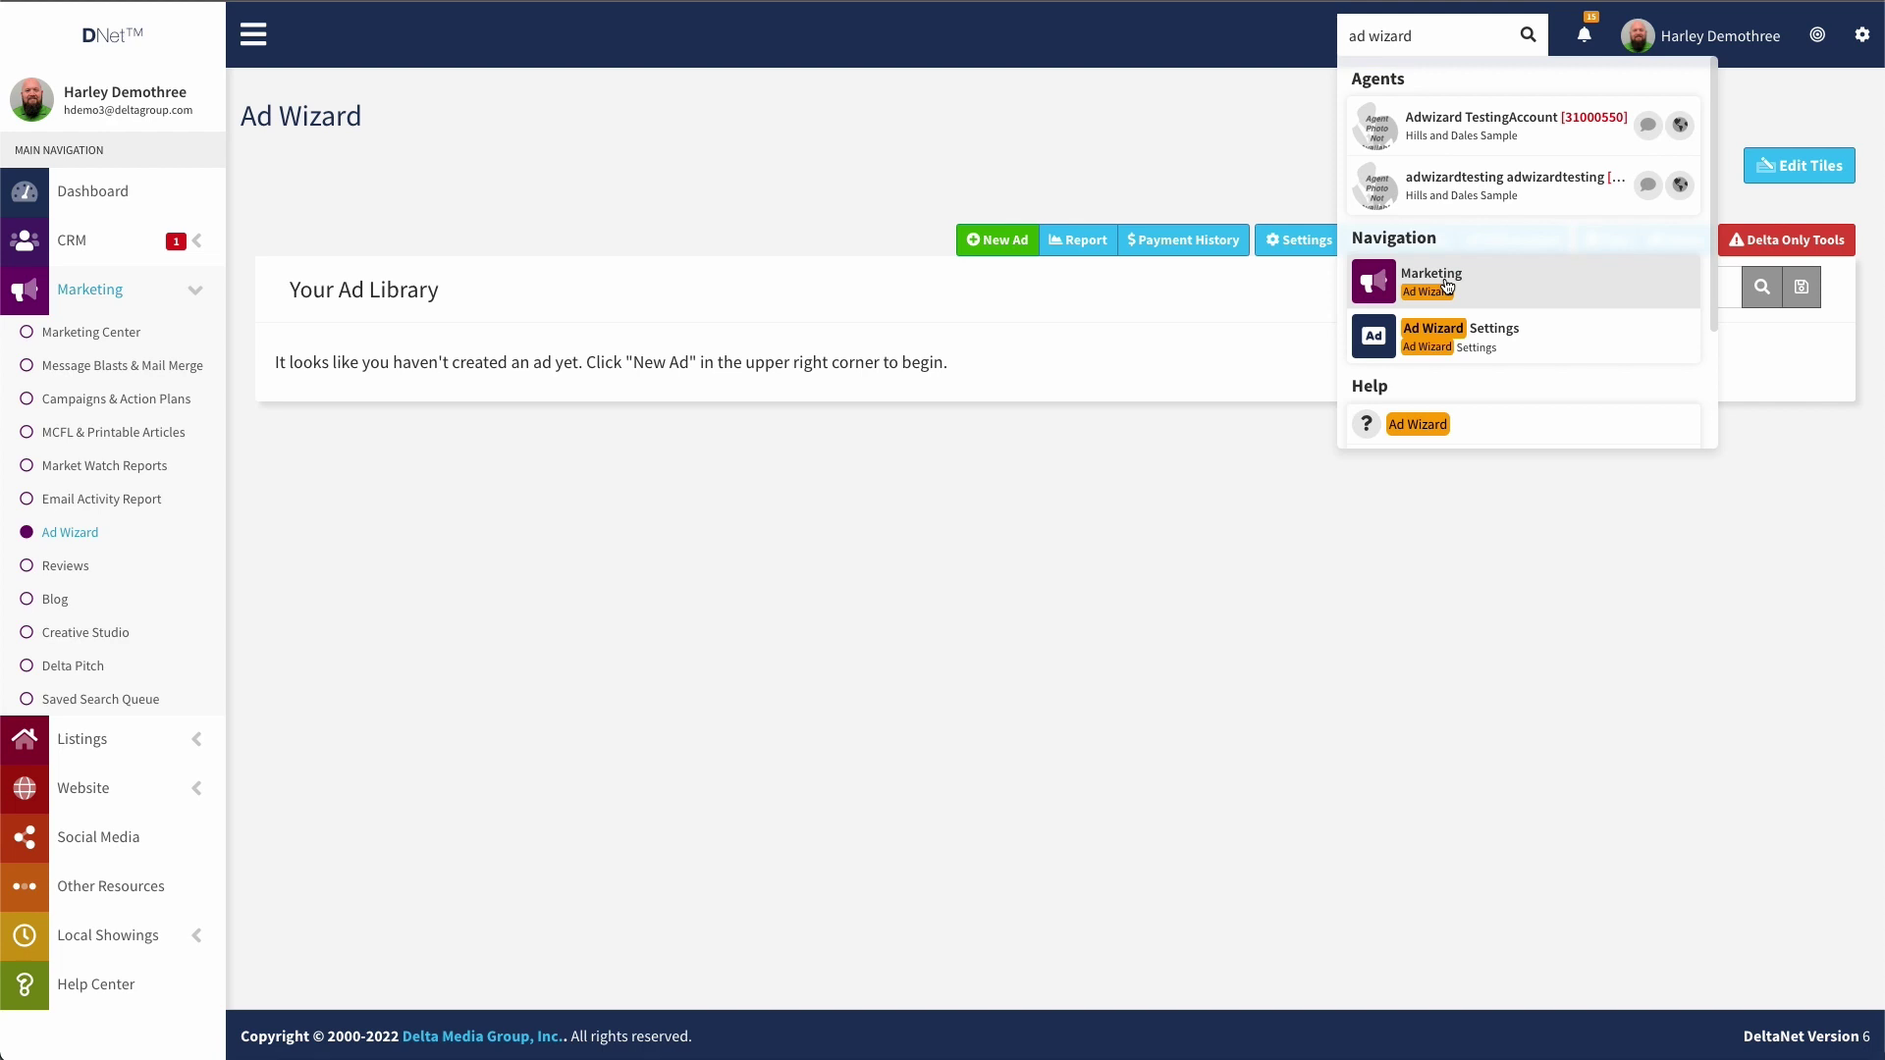
left_click(1629, 354)
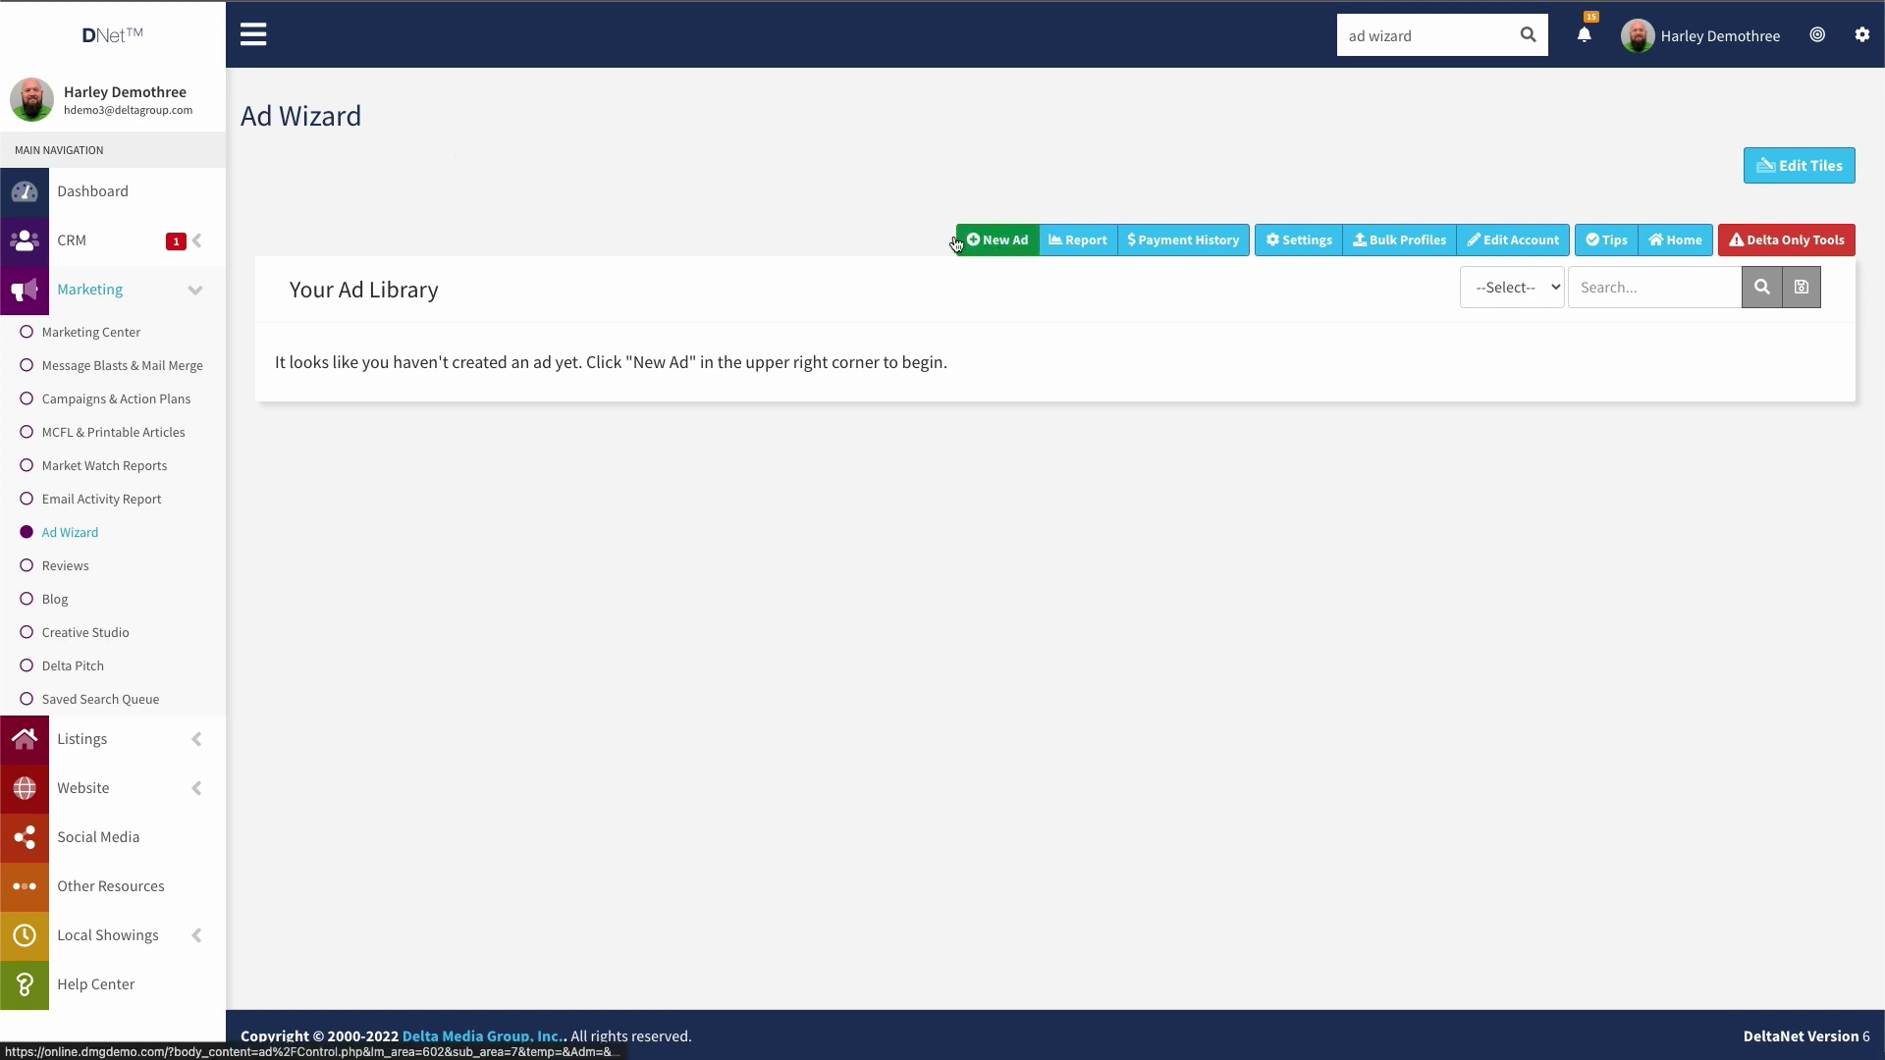
Step: Start a new ad and choose the New Listing ad type
left_click(998, 245)
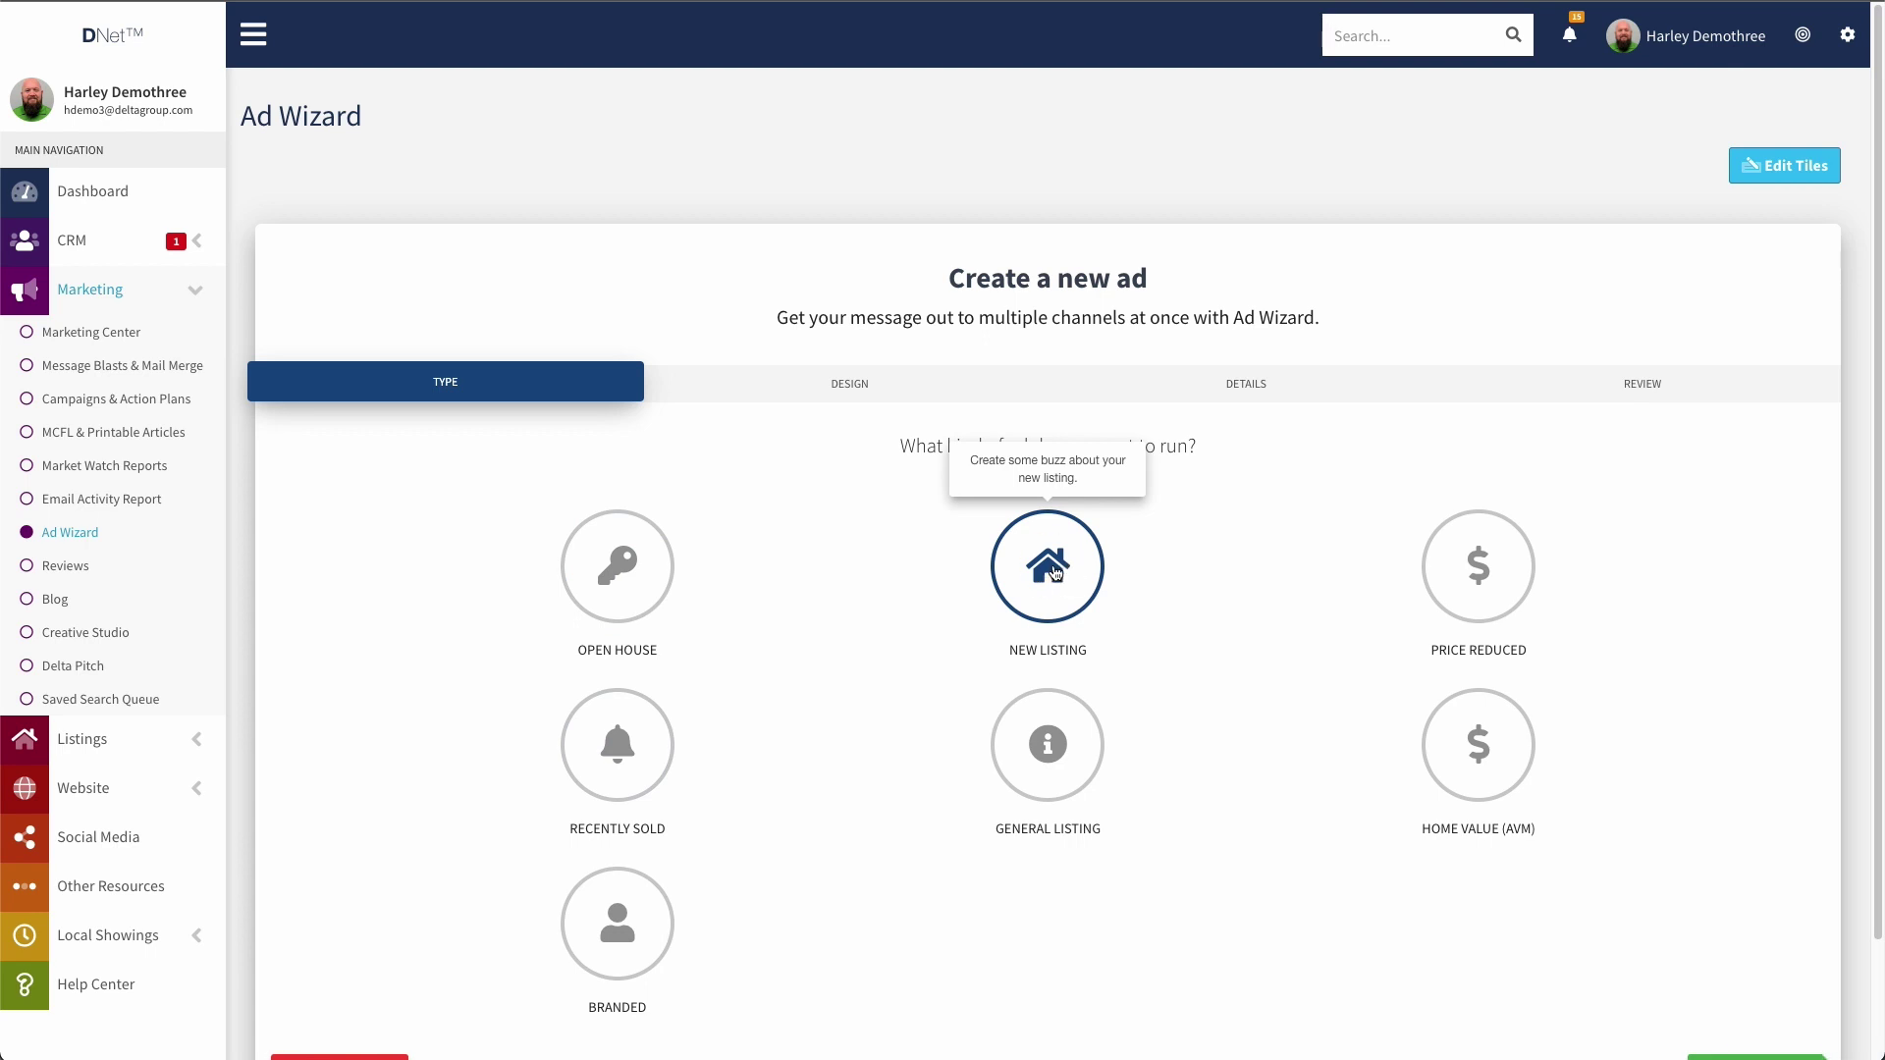
left_click(1052, 569)
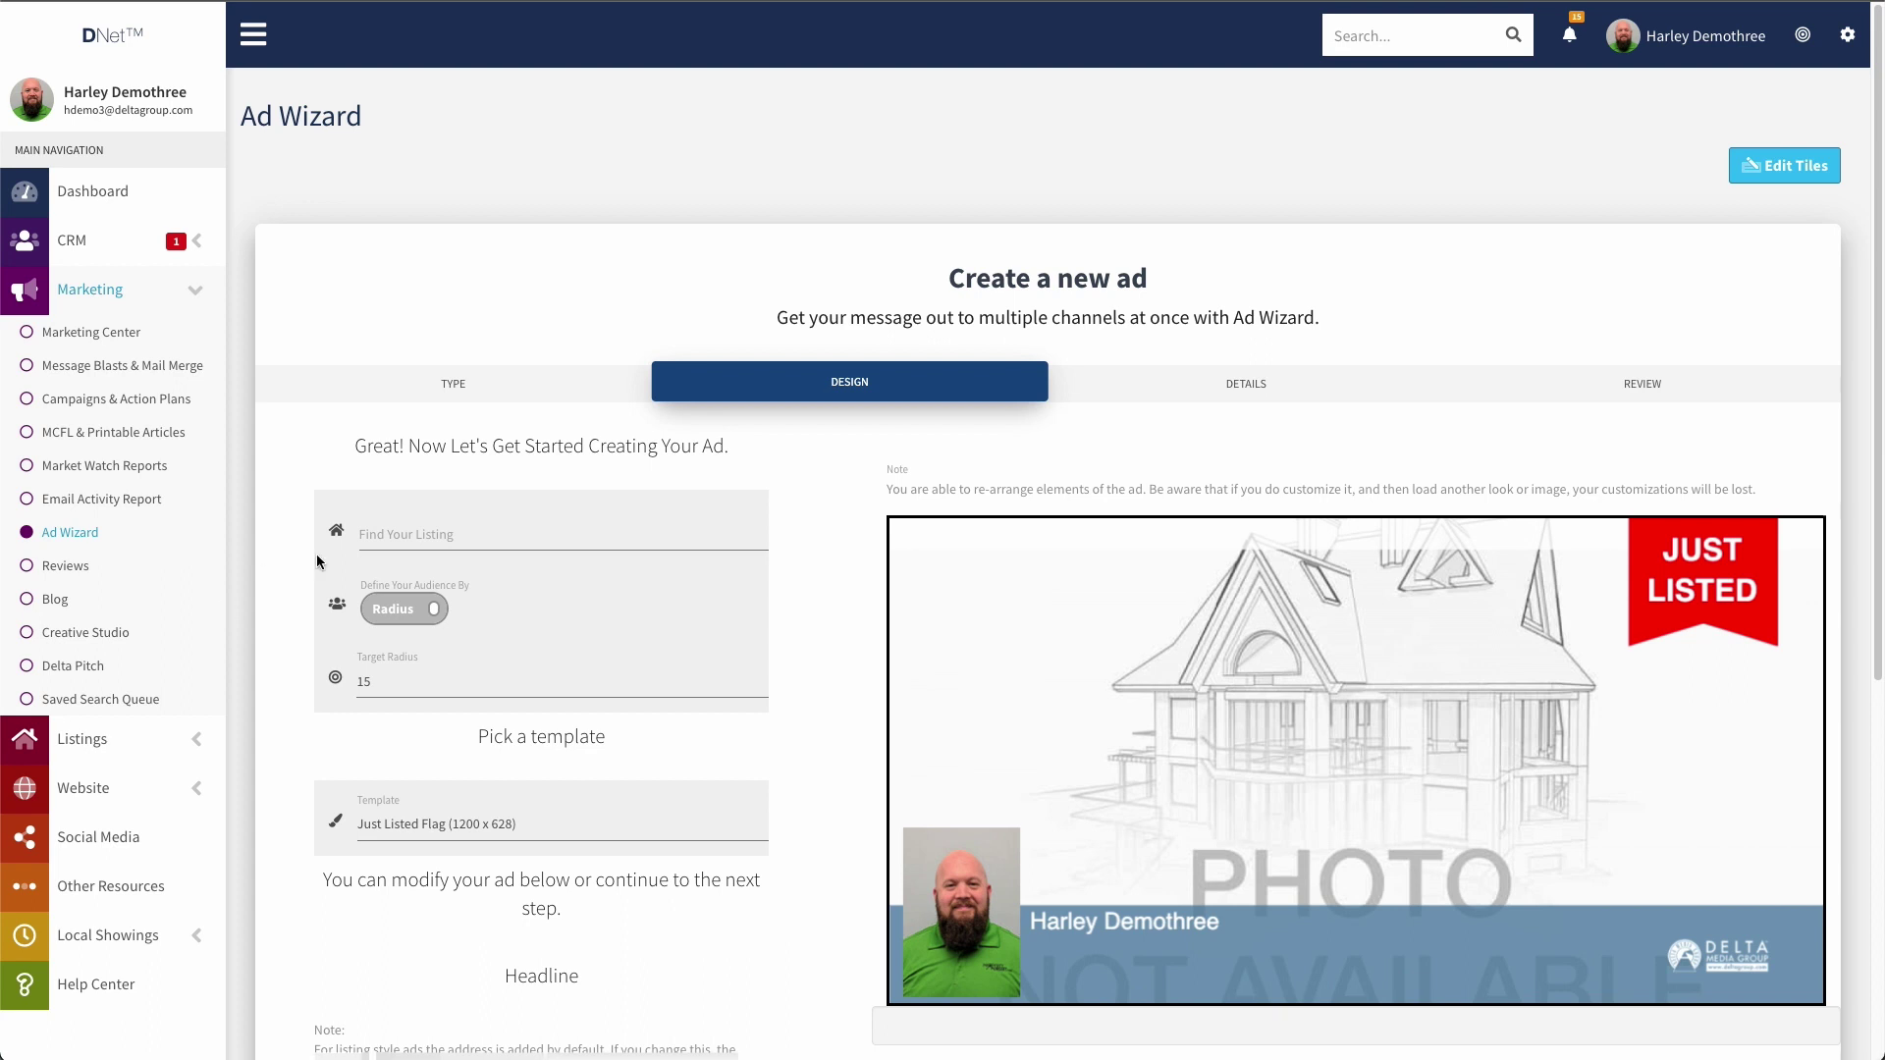
Step: Look up '867' and select the 867 South Boulevard Canton listing for the ad
left_click(515, 539)
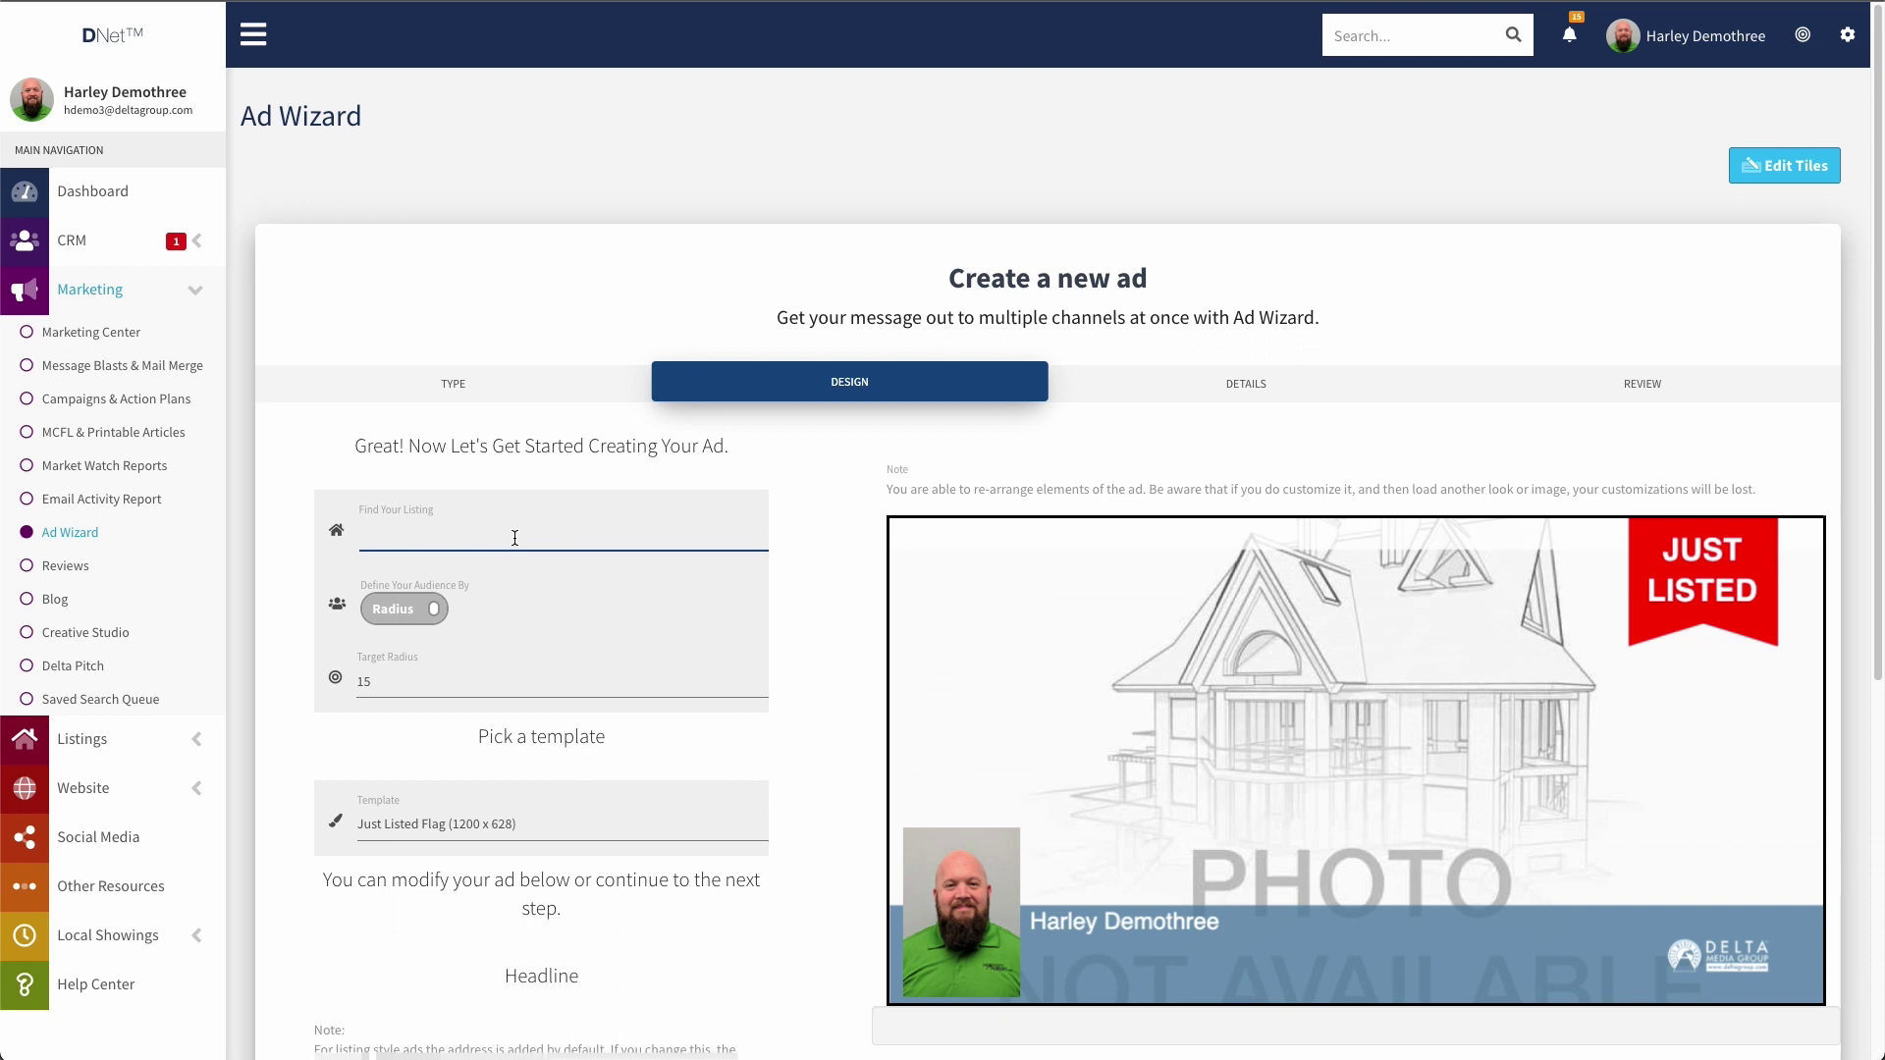
type("867")
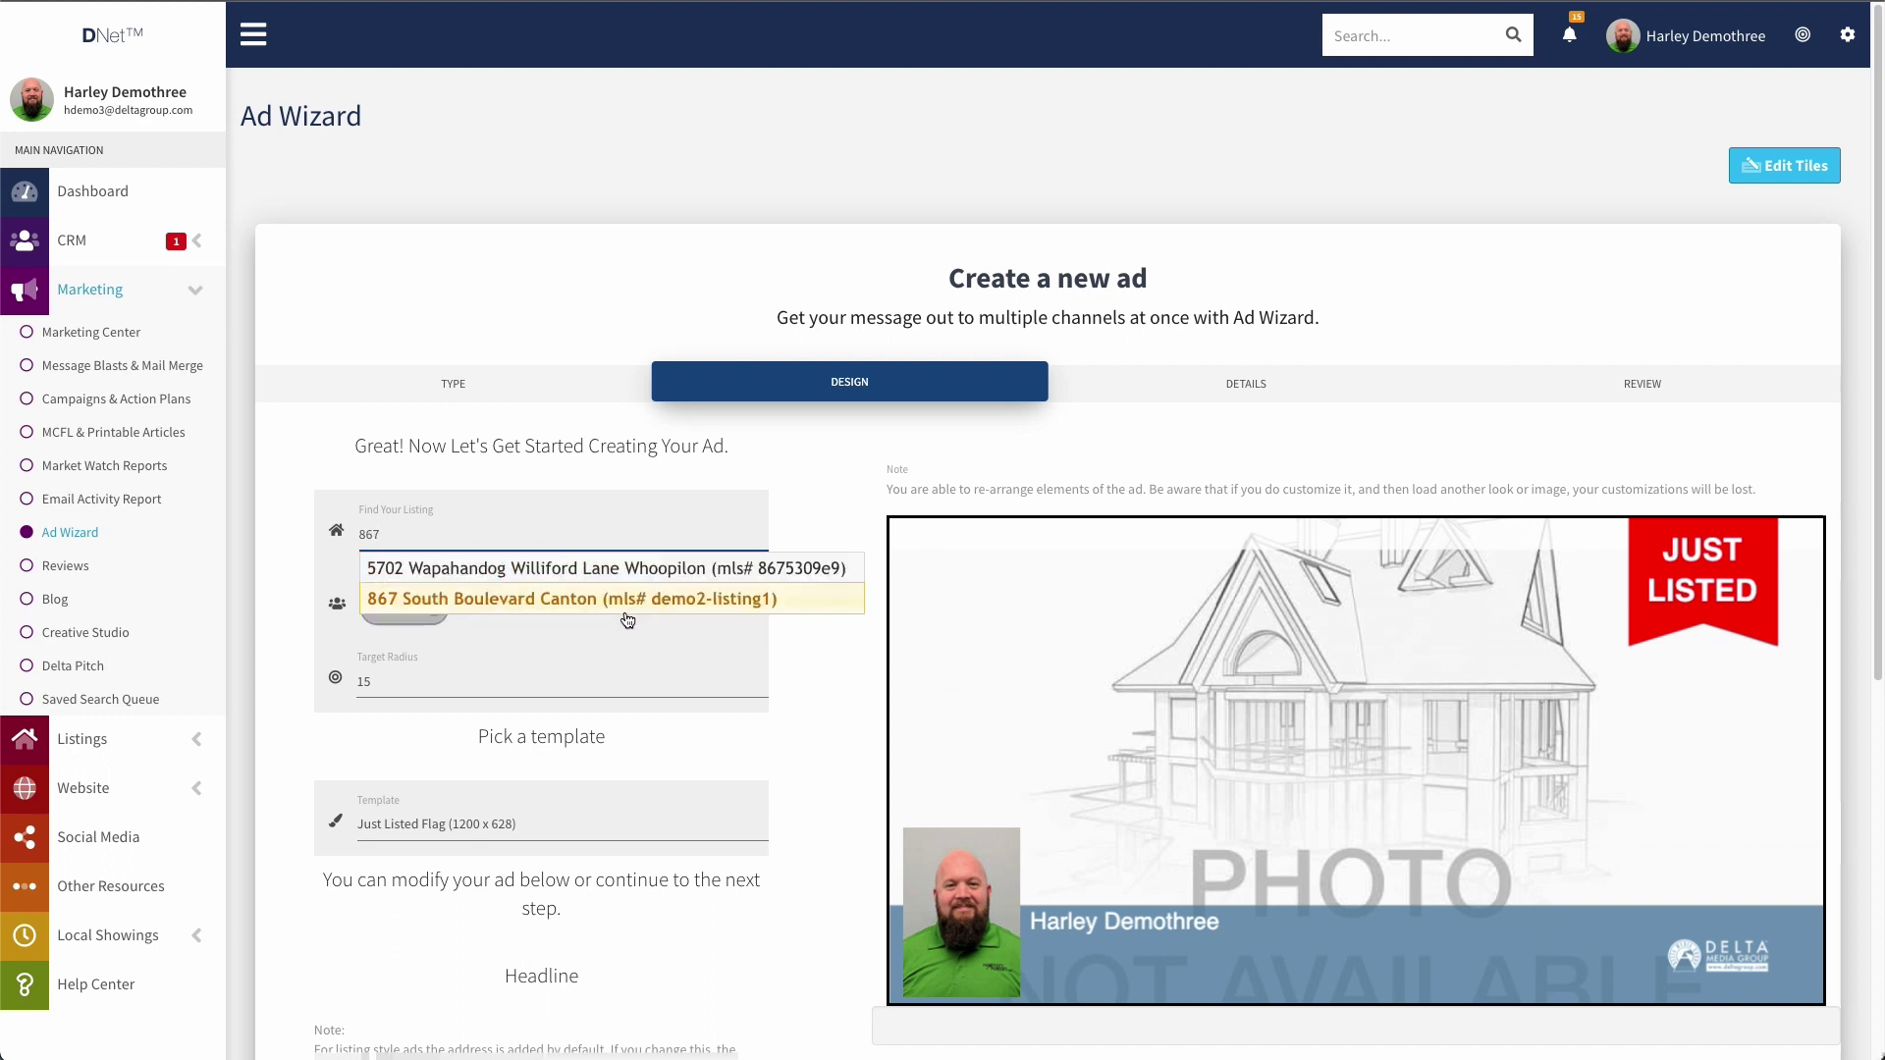
left_click(566, 601)
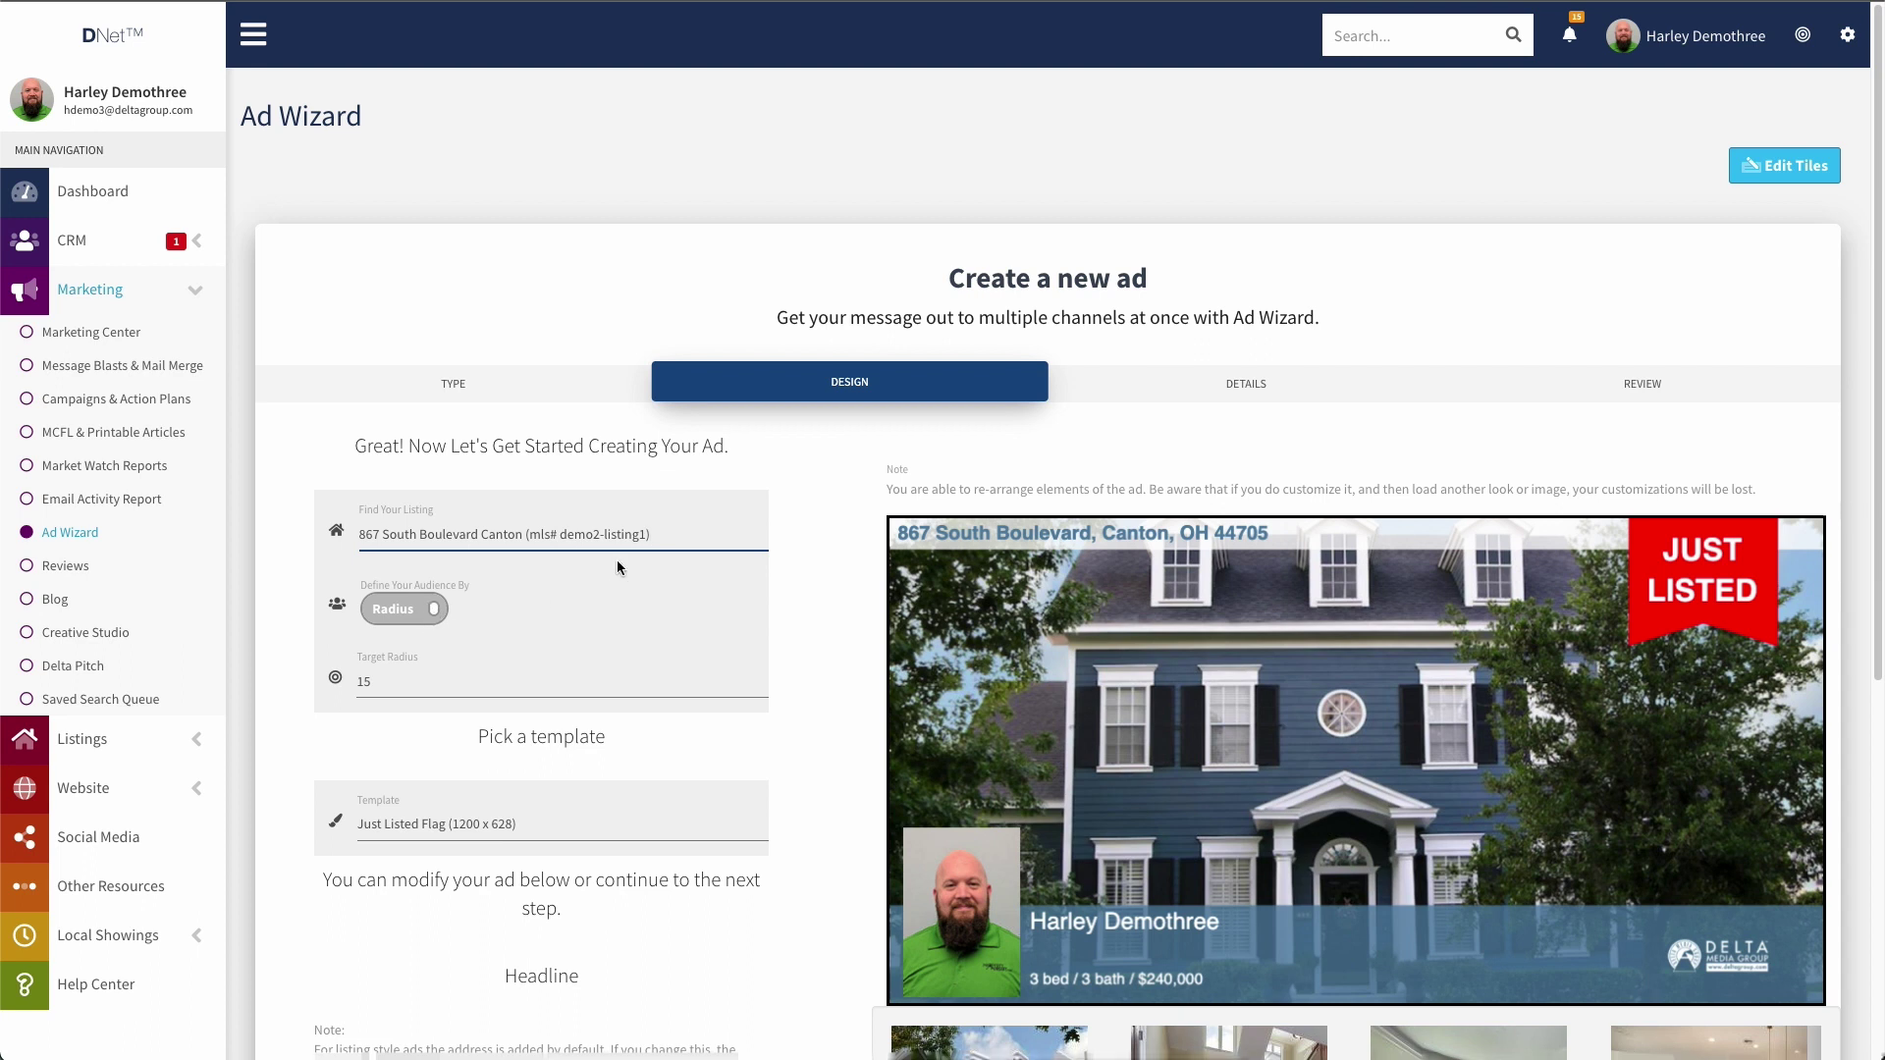
left_click(424, 611)
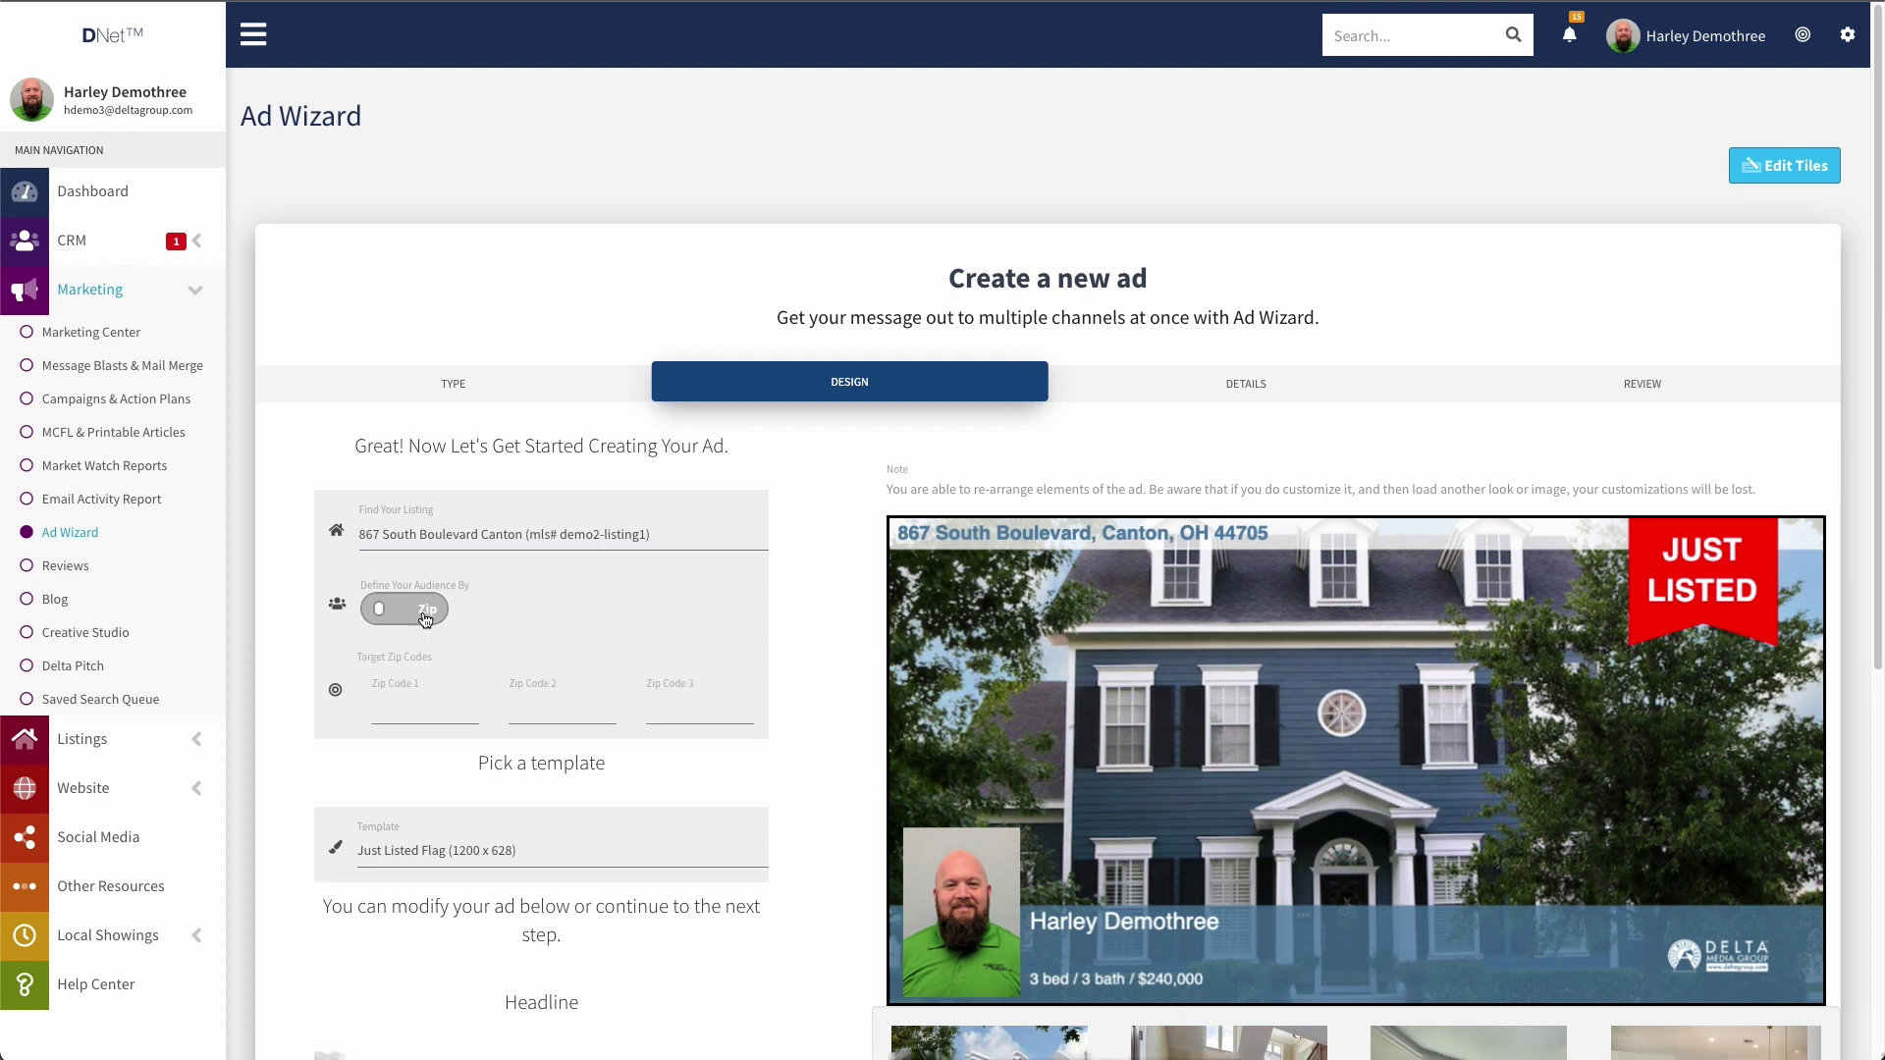
left_click(423, 711)
left_click(554, 712)
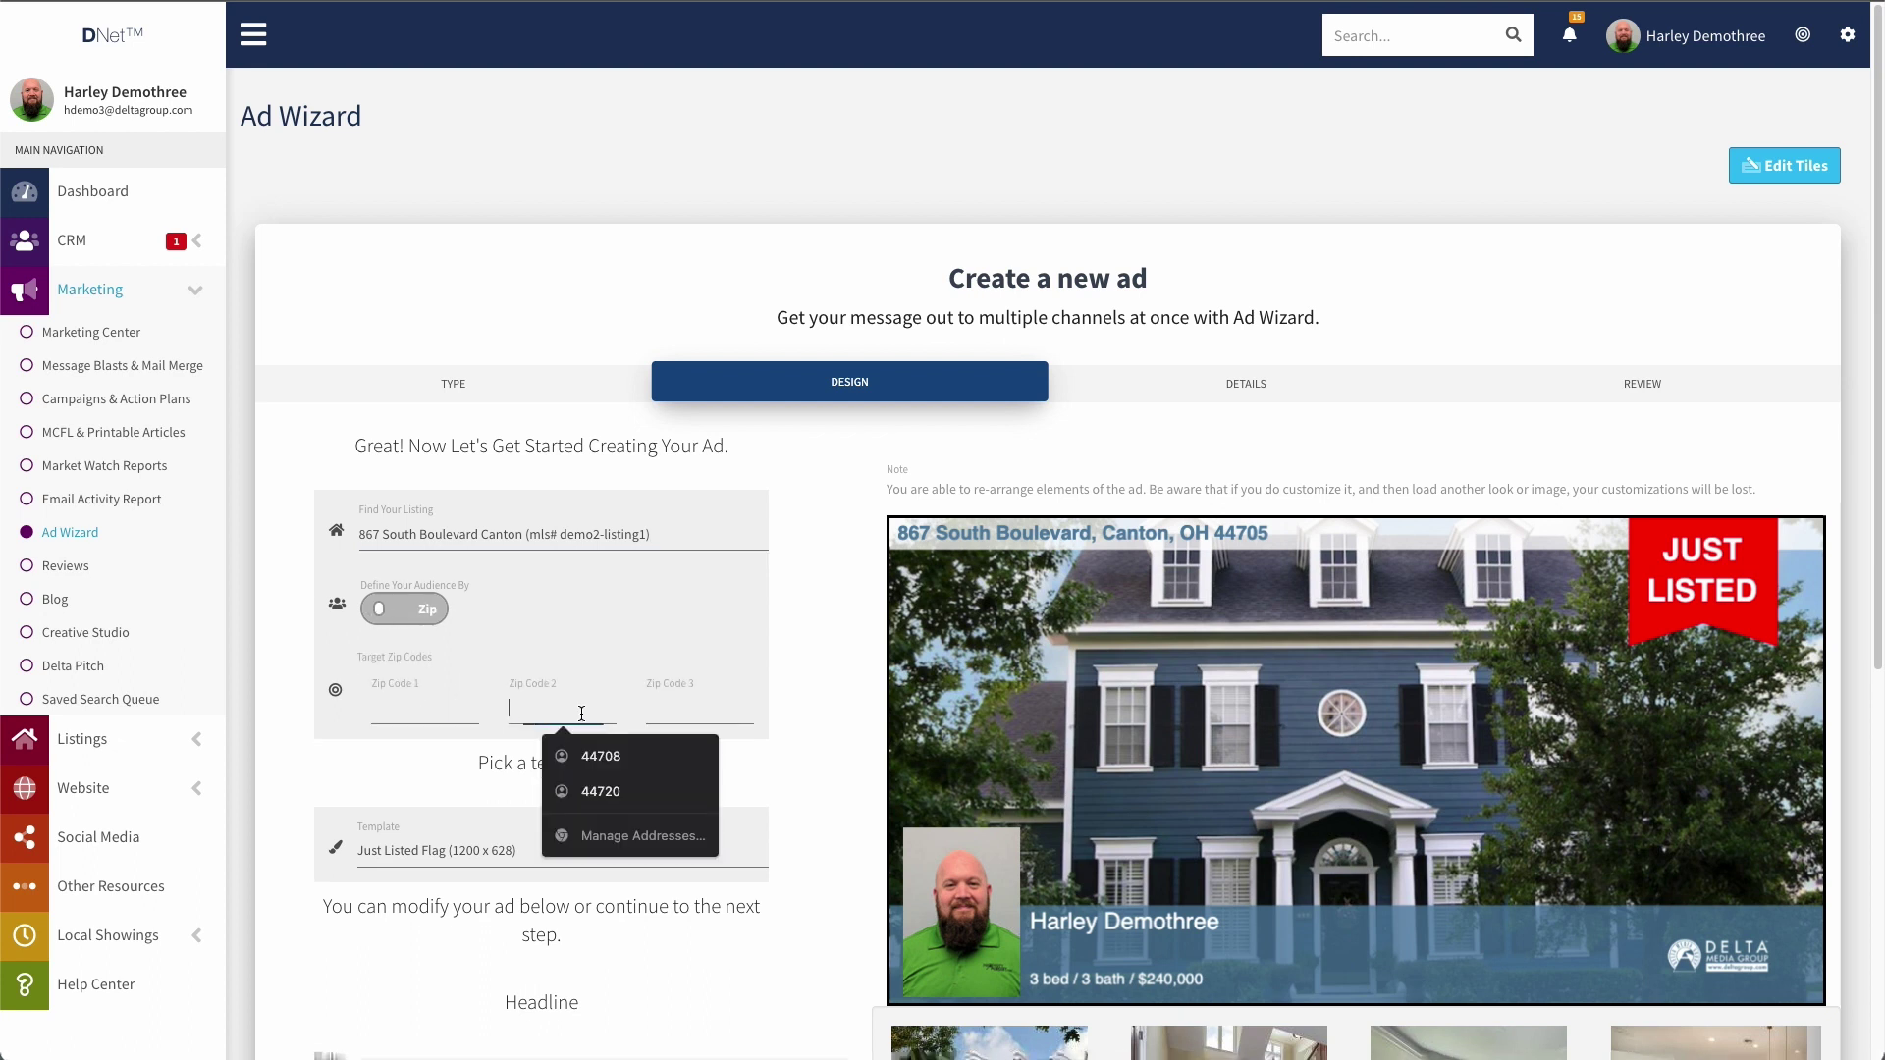
left_click(667, 712)
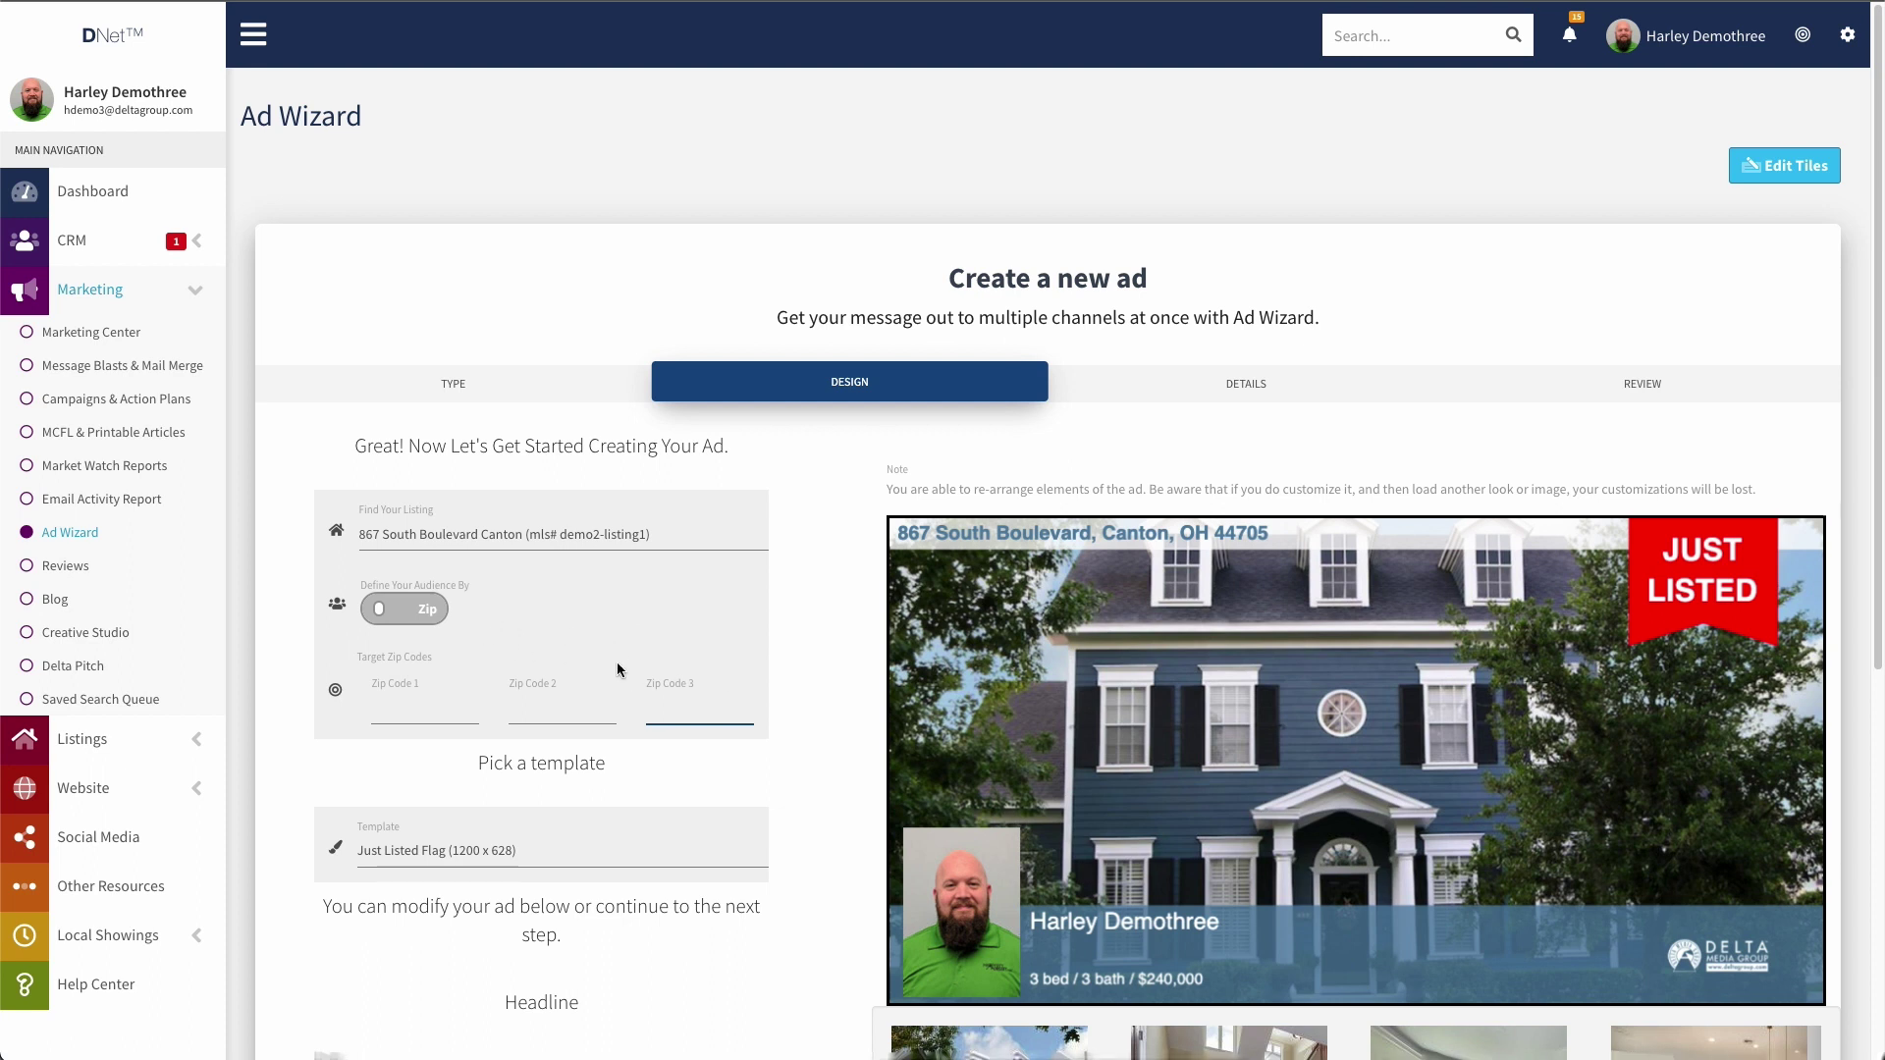
left_click(412, 612)
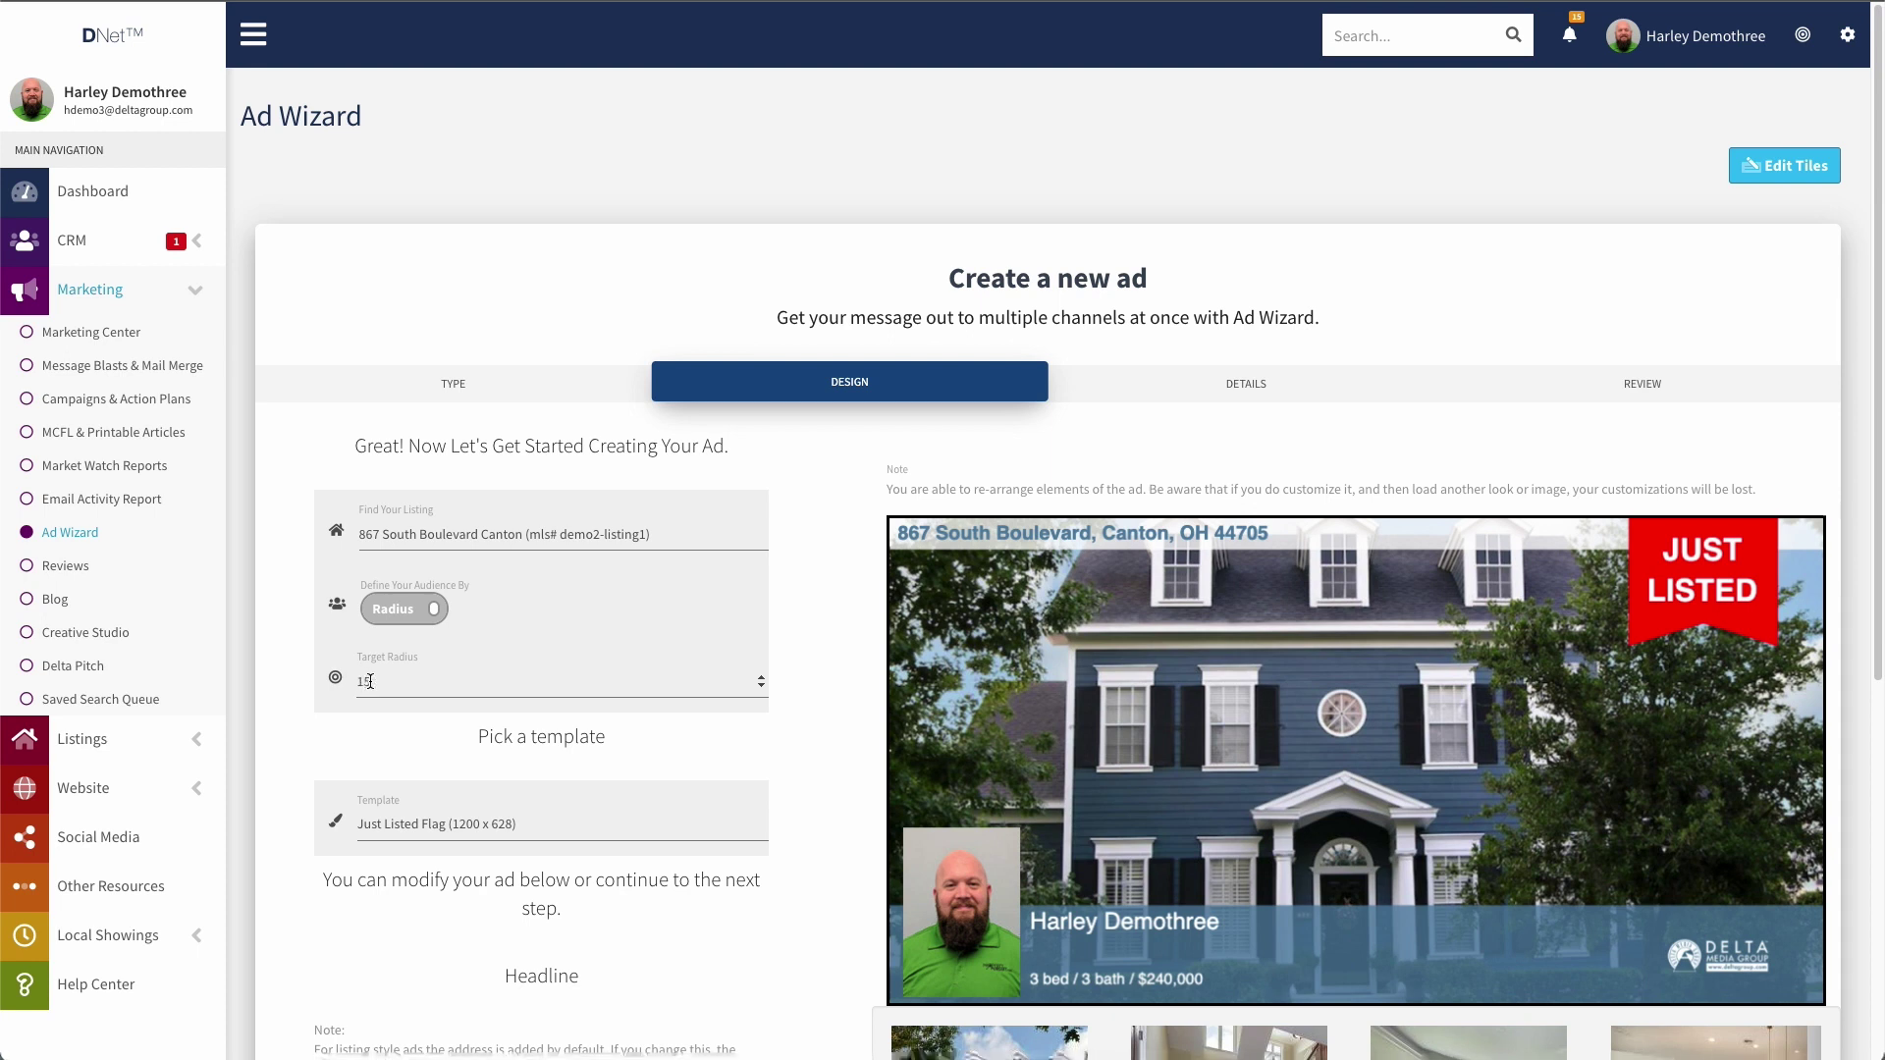
double_click(368, 682)
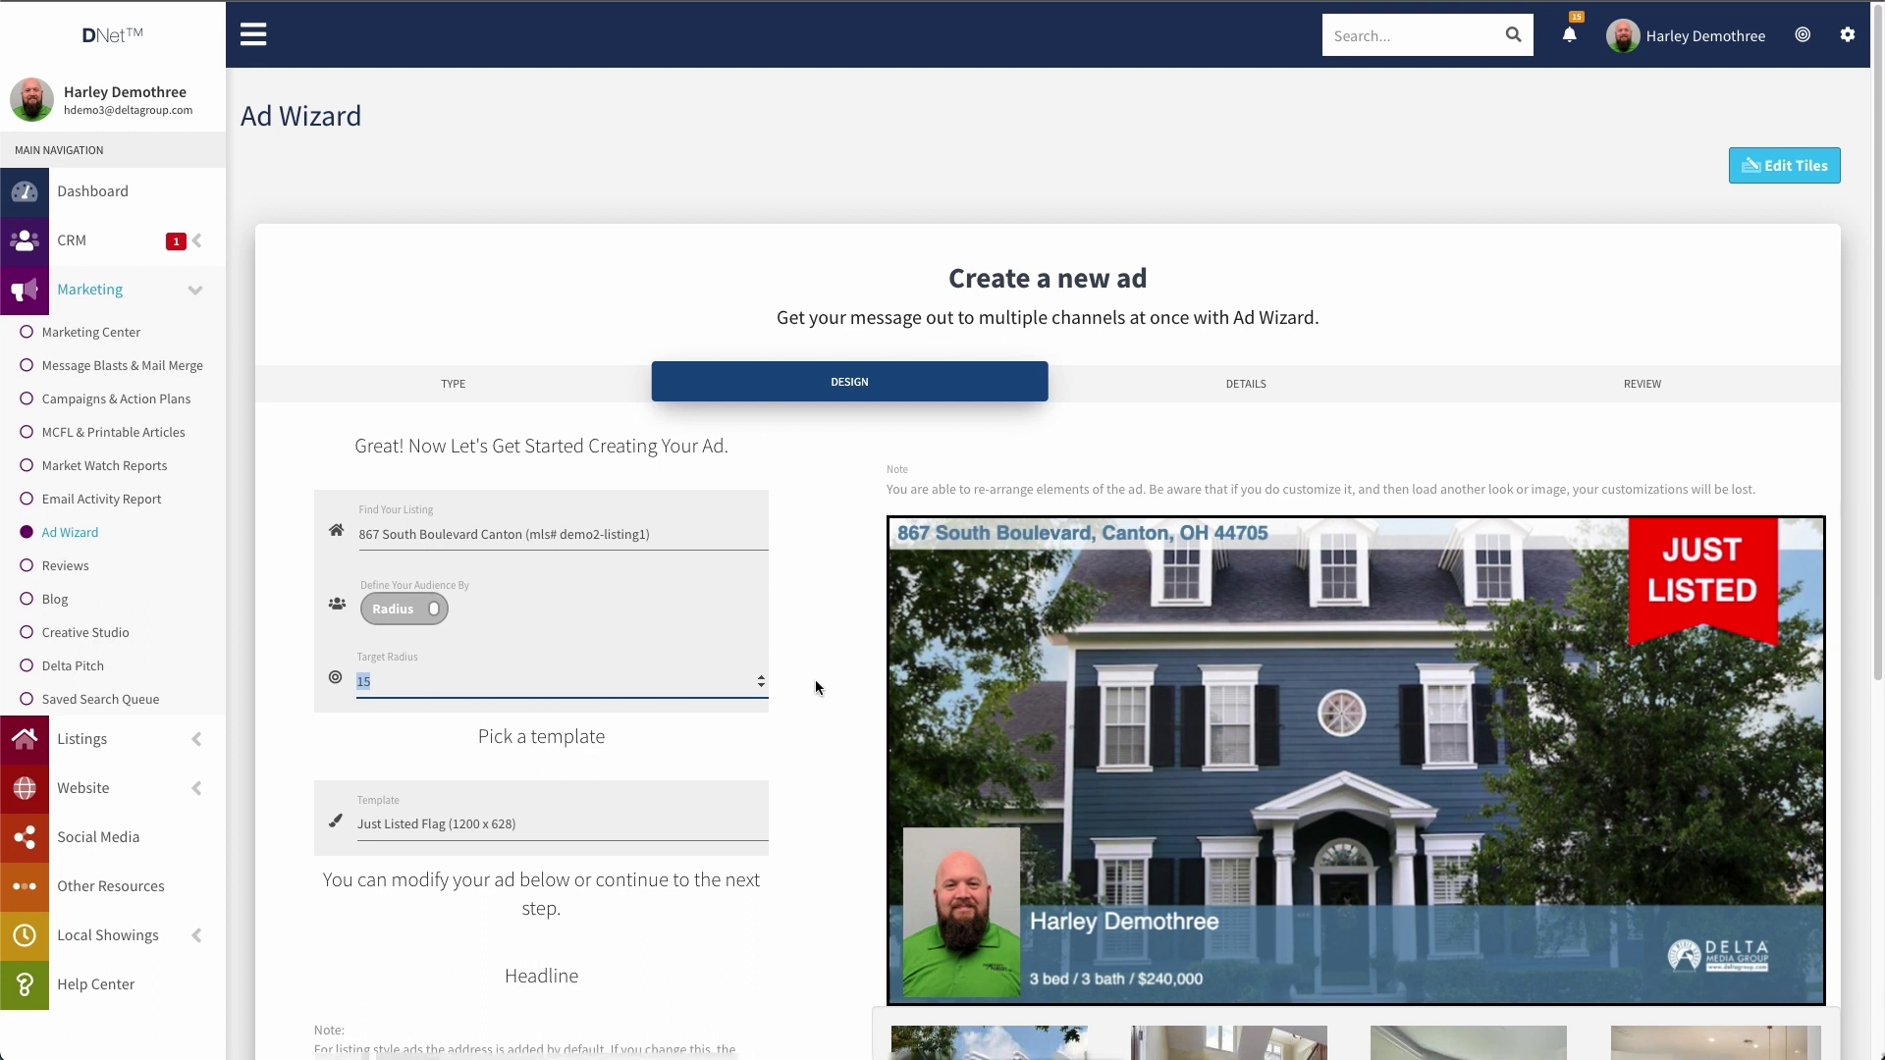
Step: Try Just Listed Ribbon, then apply Listing Carousel and advance its preview to the kitchen photo
scroll(833, 492, "down", 1)
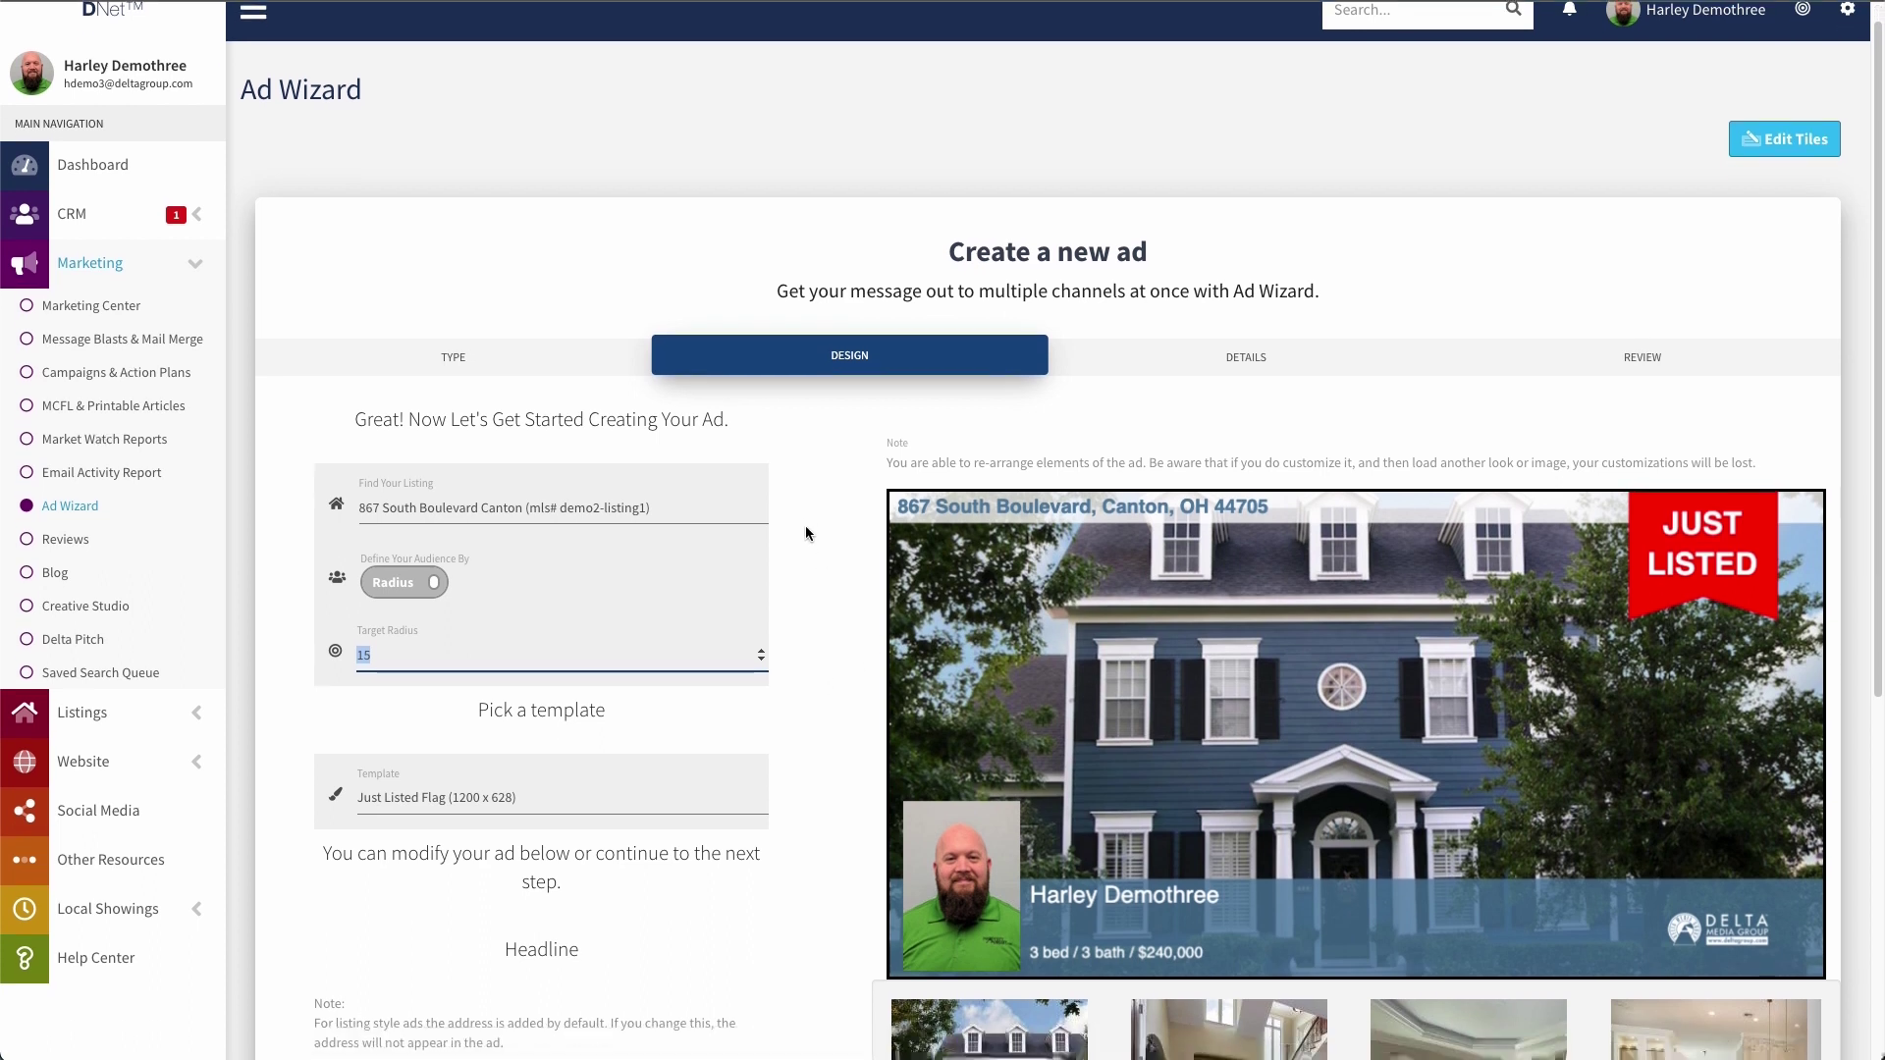
scroll(805, 534, "down", 3)
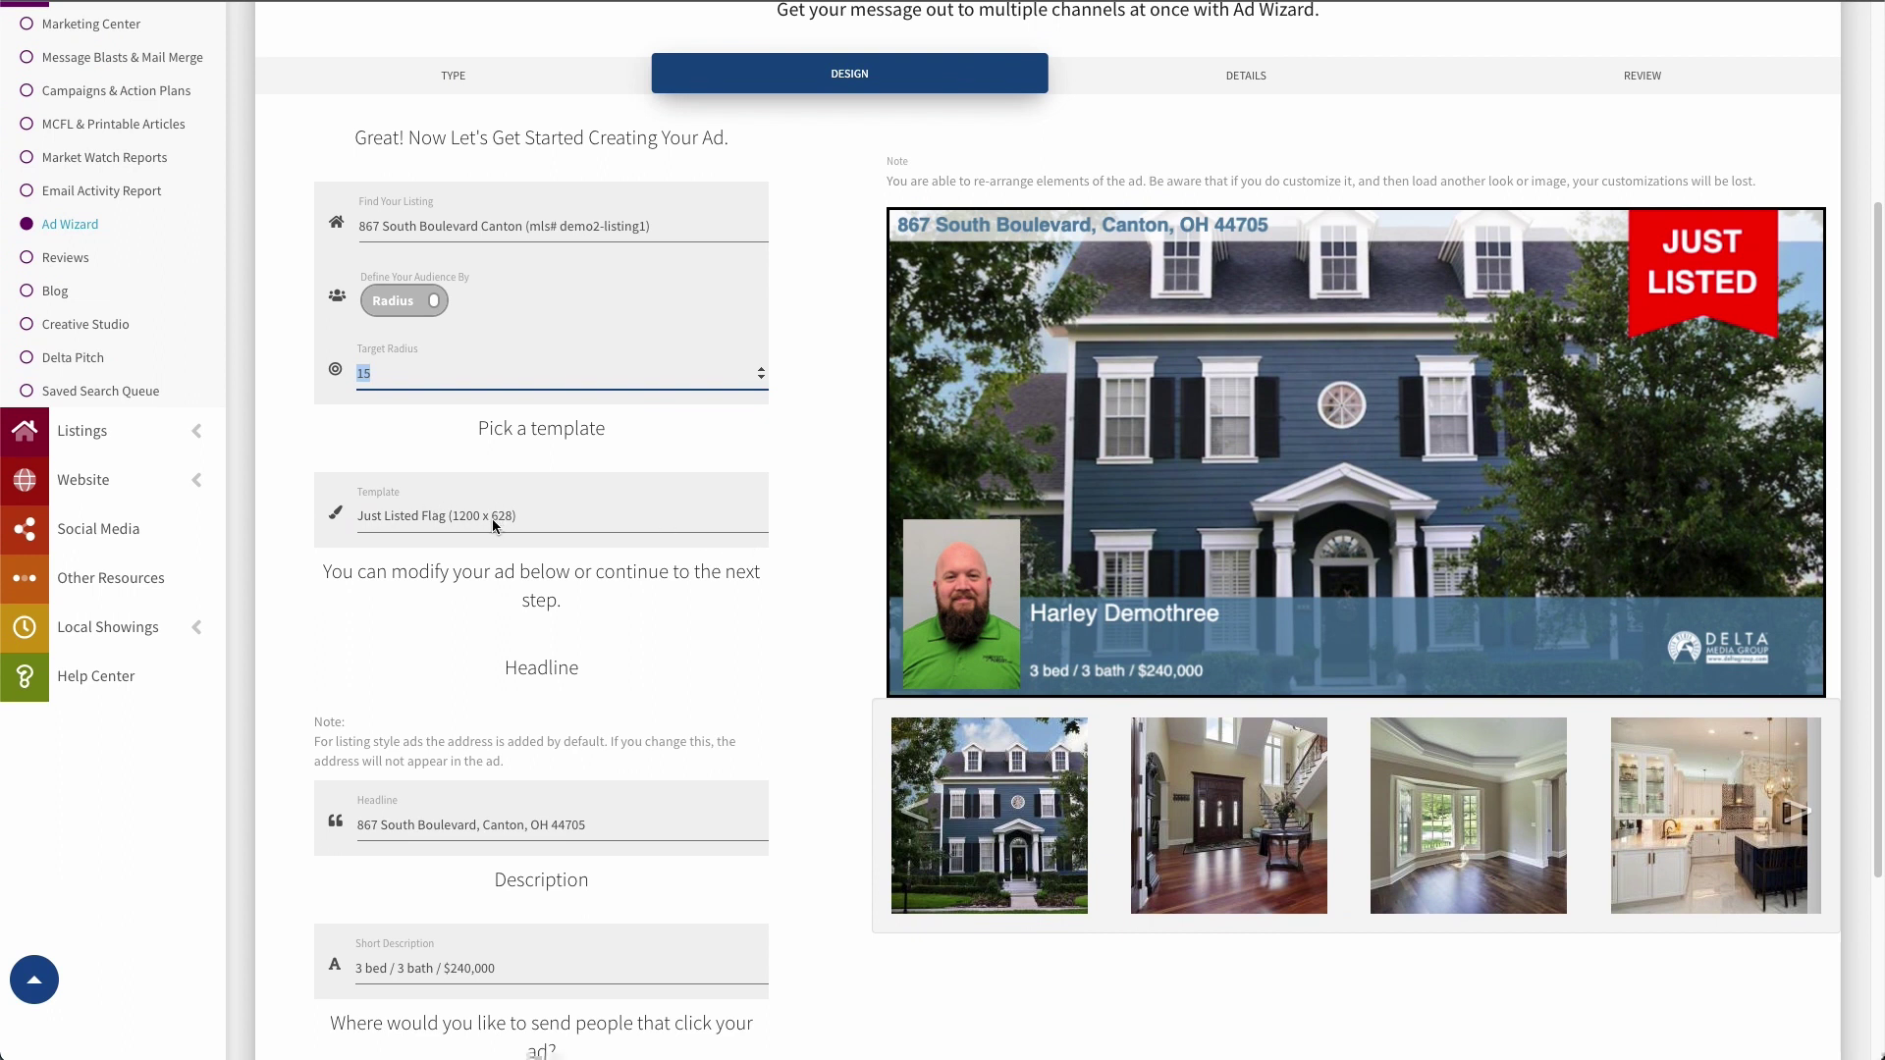
left_click(490, 521)
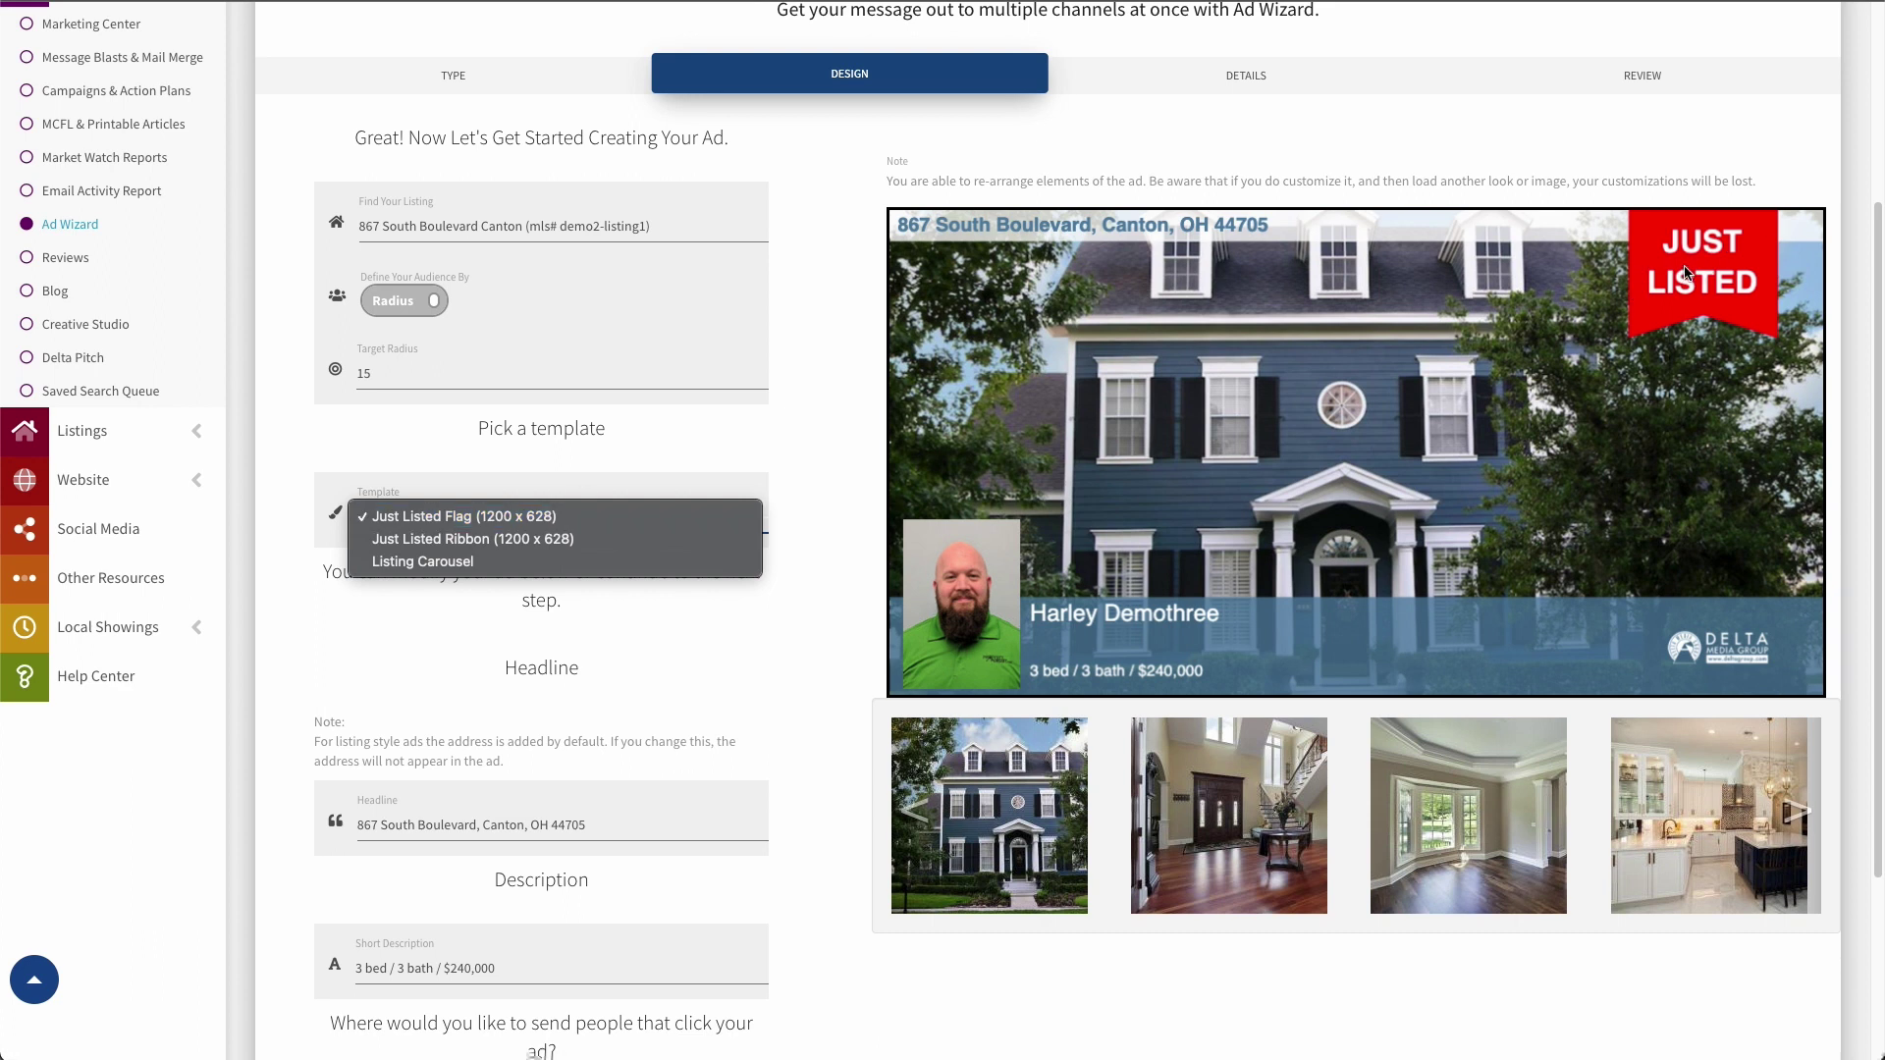
left_click(455, 540)
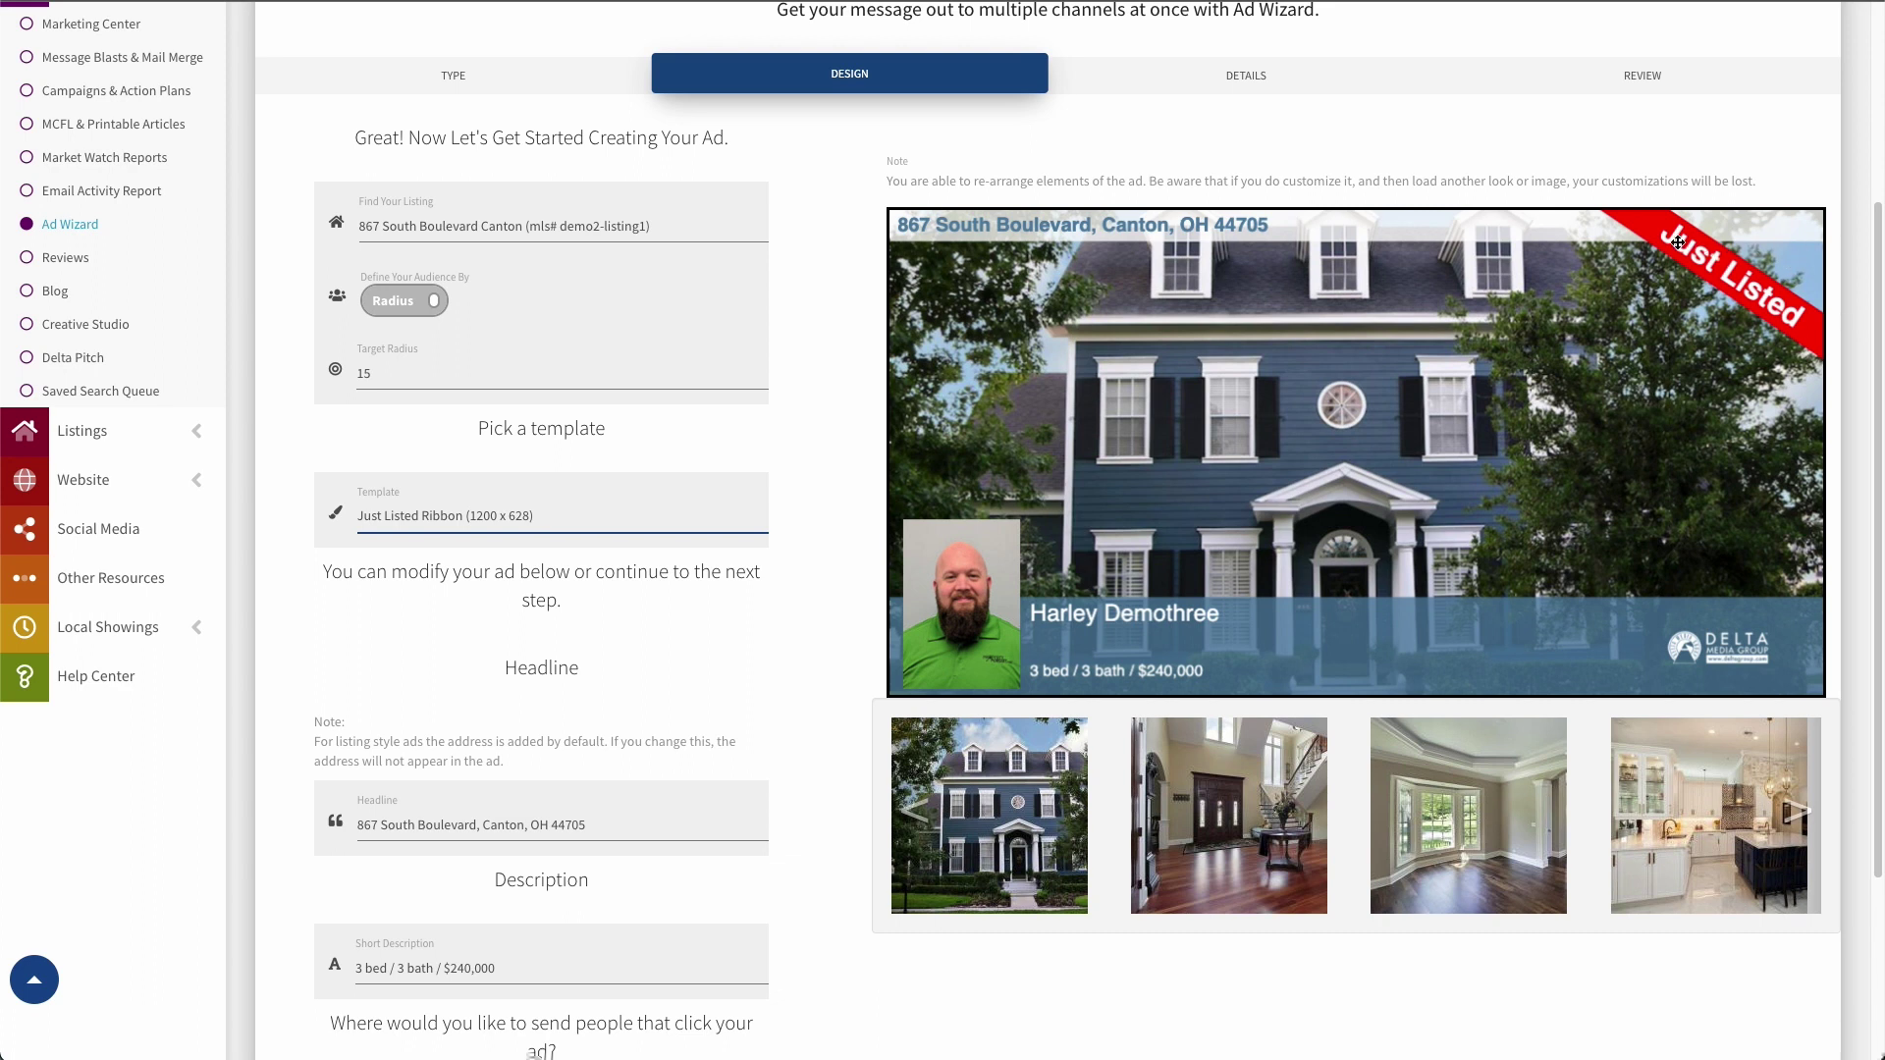
left_click(593, 492)
left_click(501, 537)
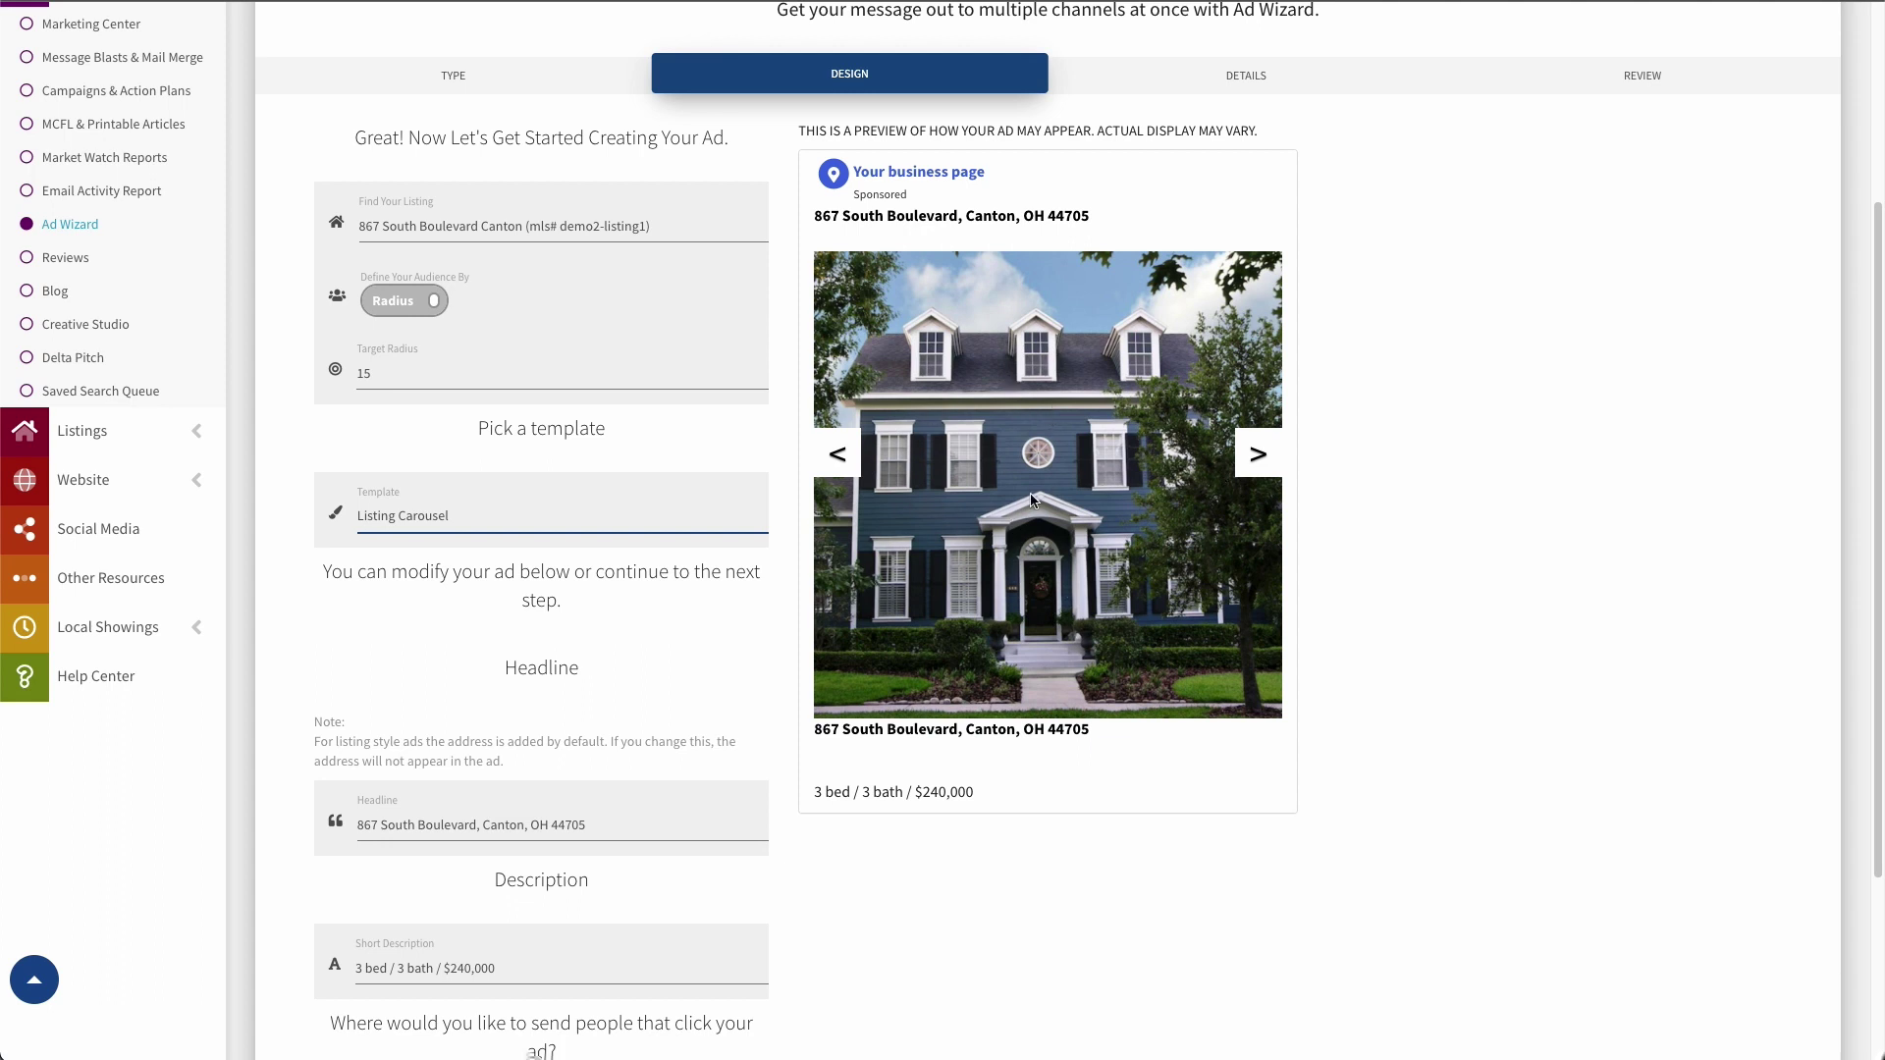
left_click(1260, 454)
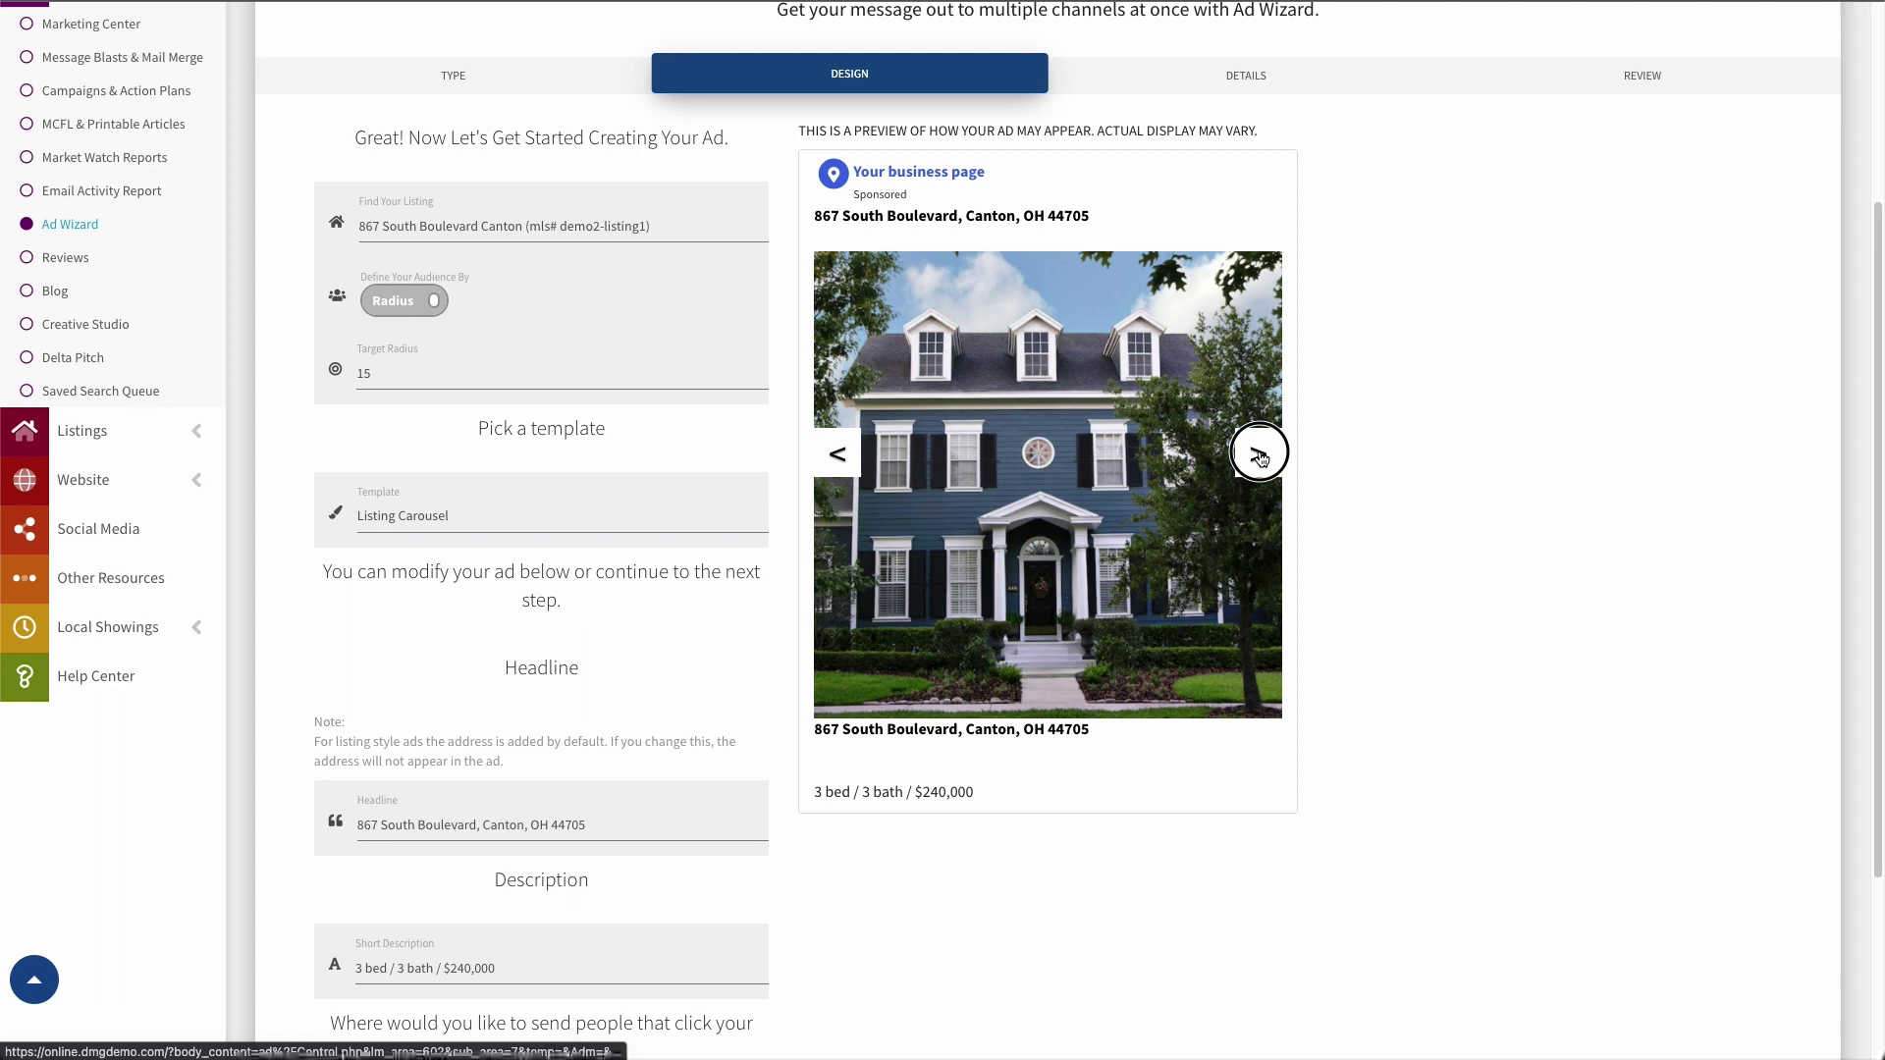
left_click(1260, 454)
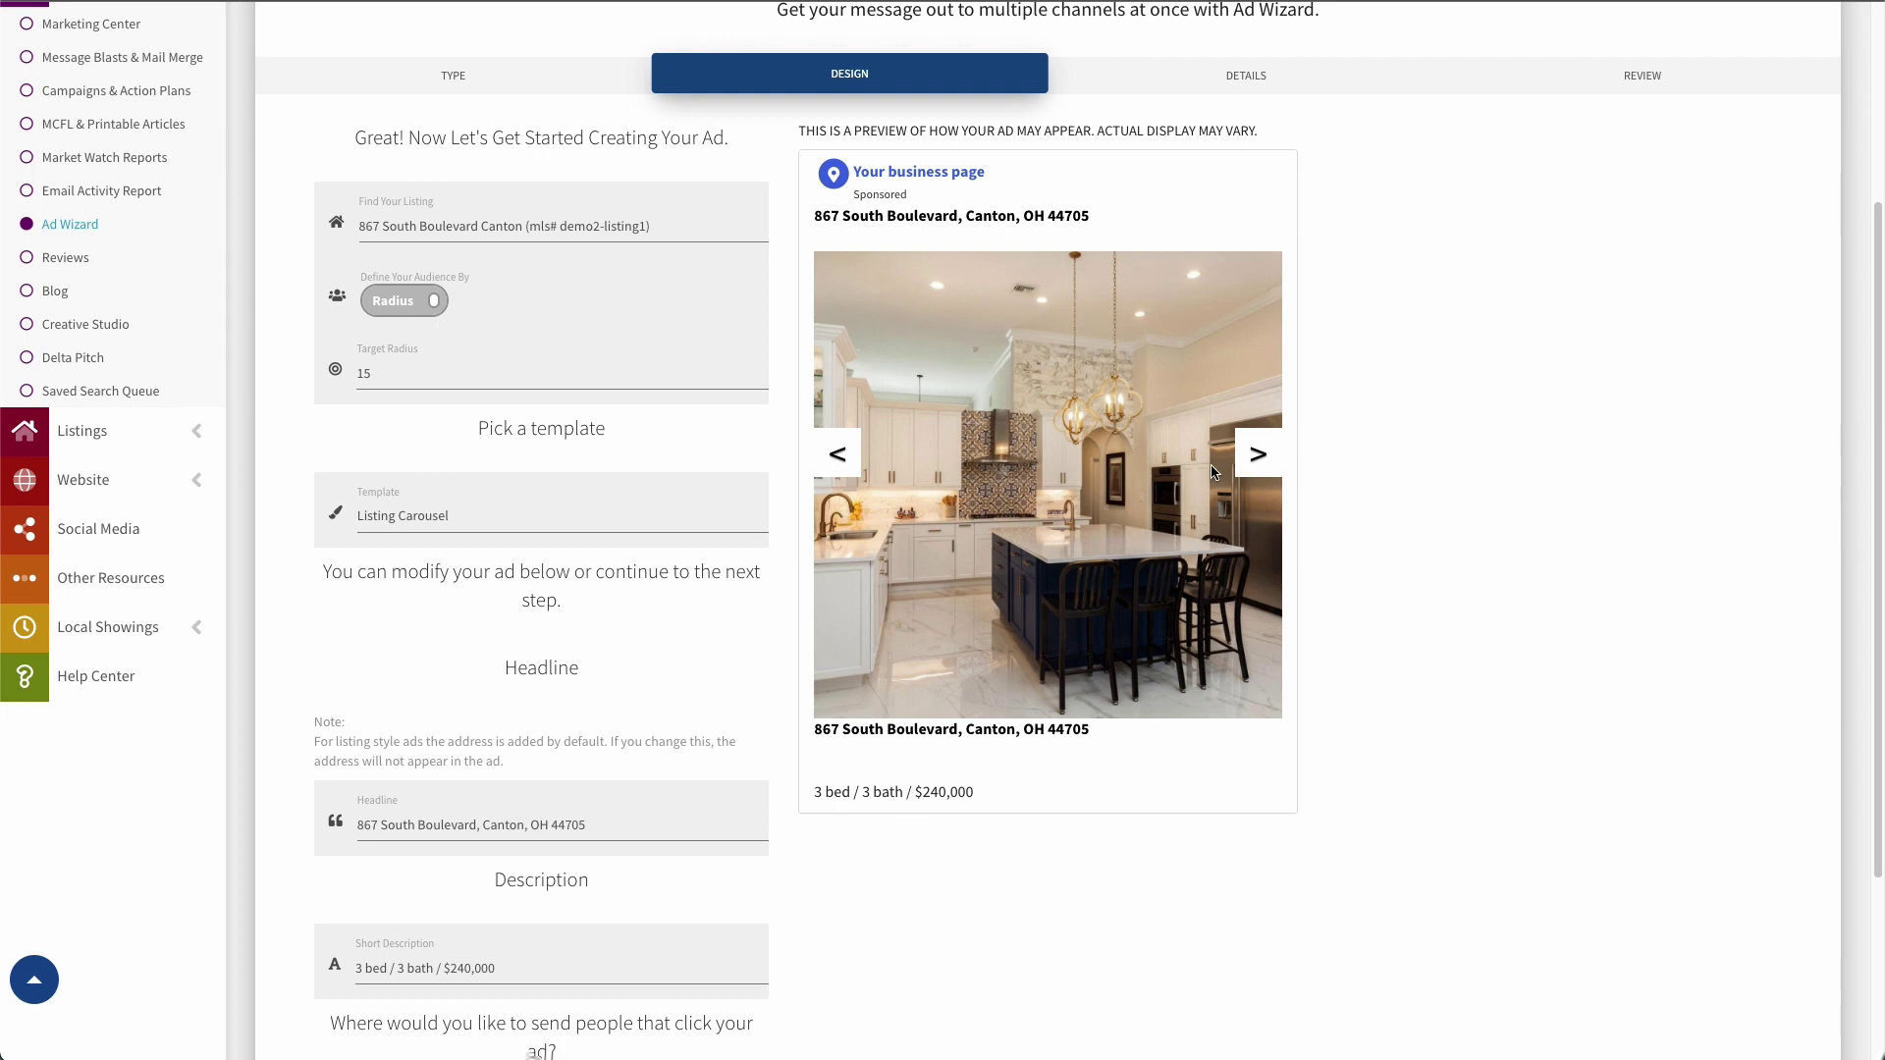
scroll(635, 498, "down", 2)
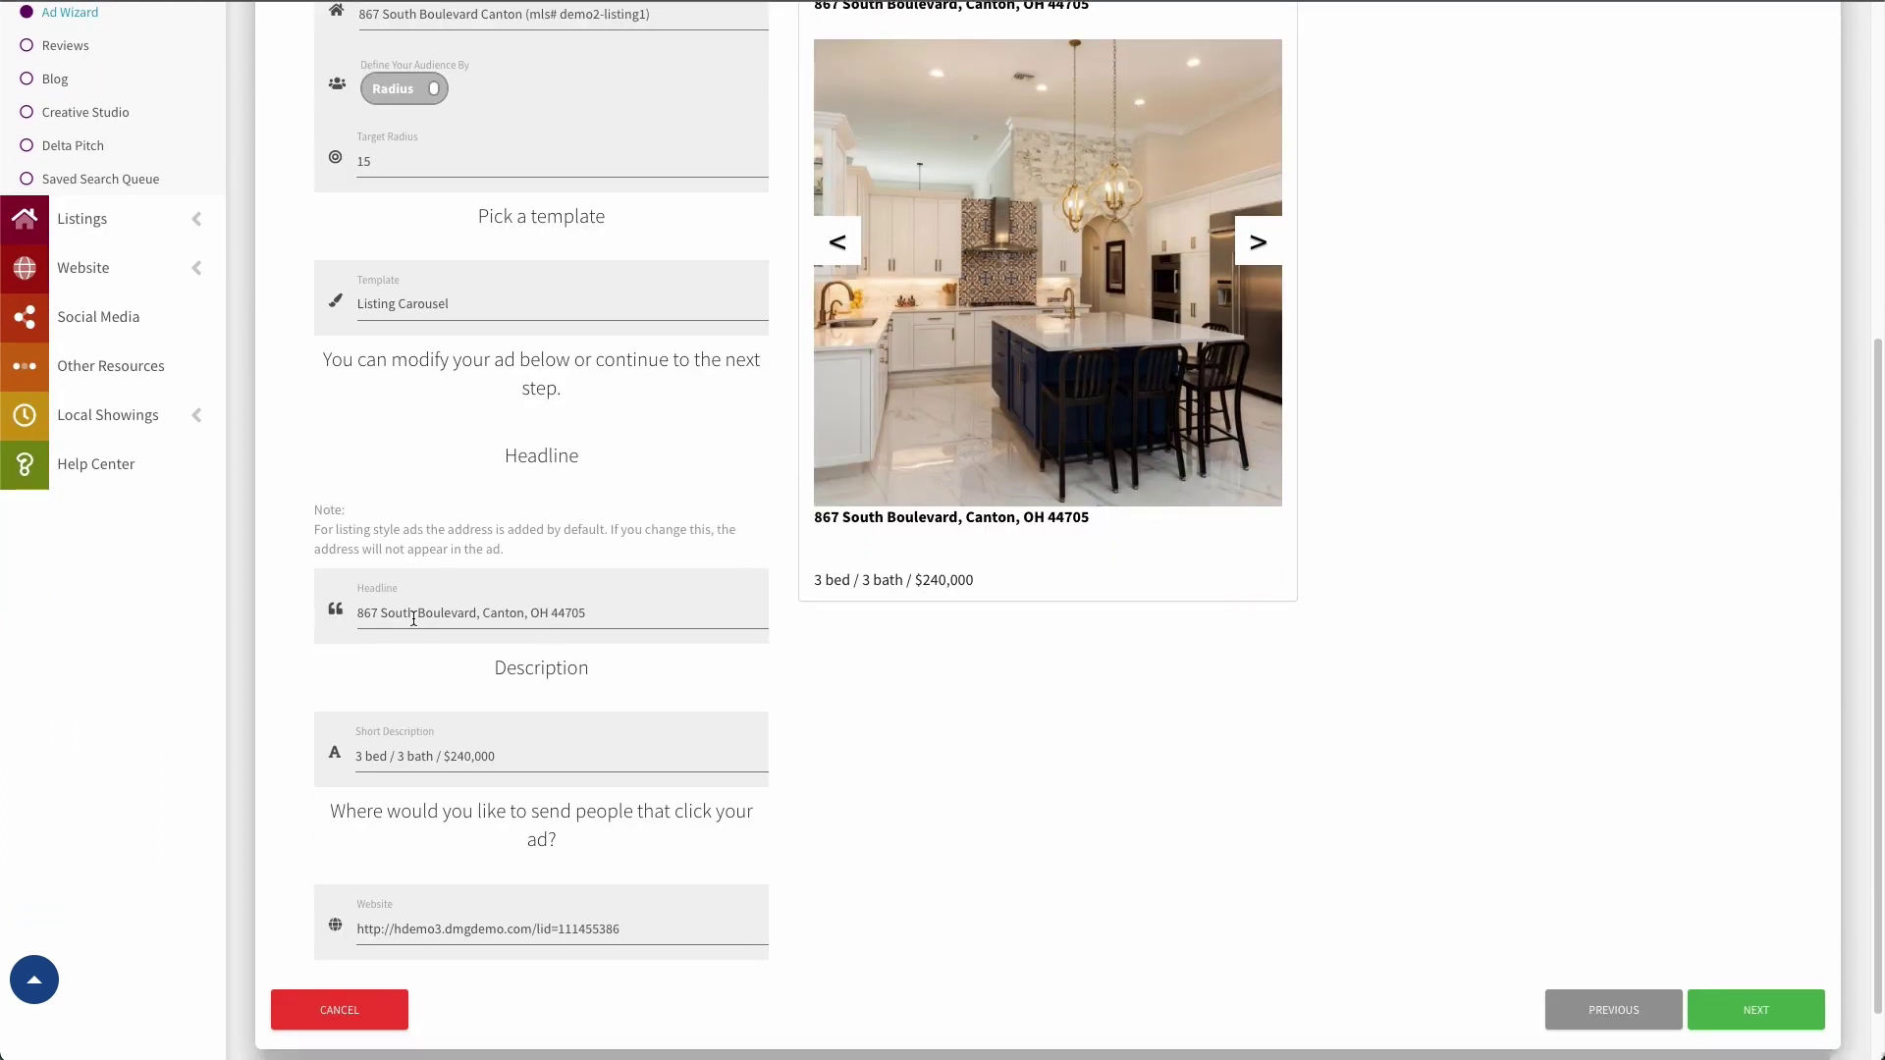
left_click(354, 613)
left_click_drag(814, 518, 1092, 521)
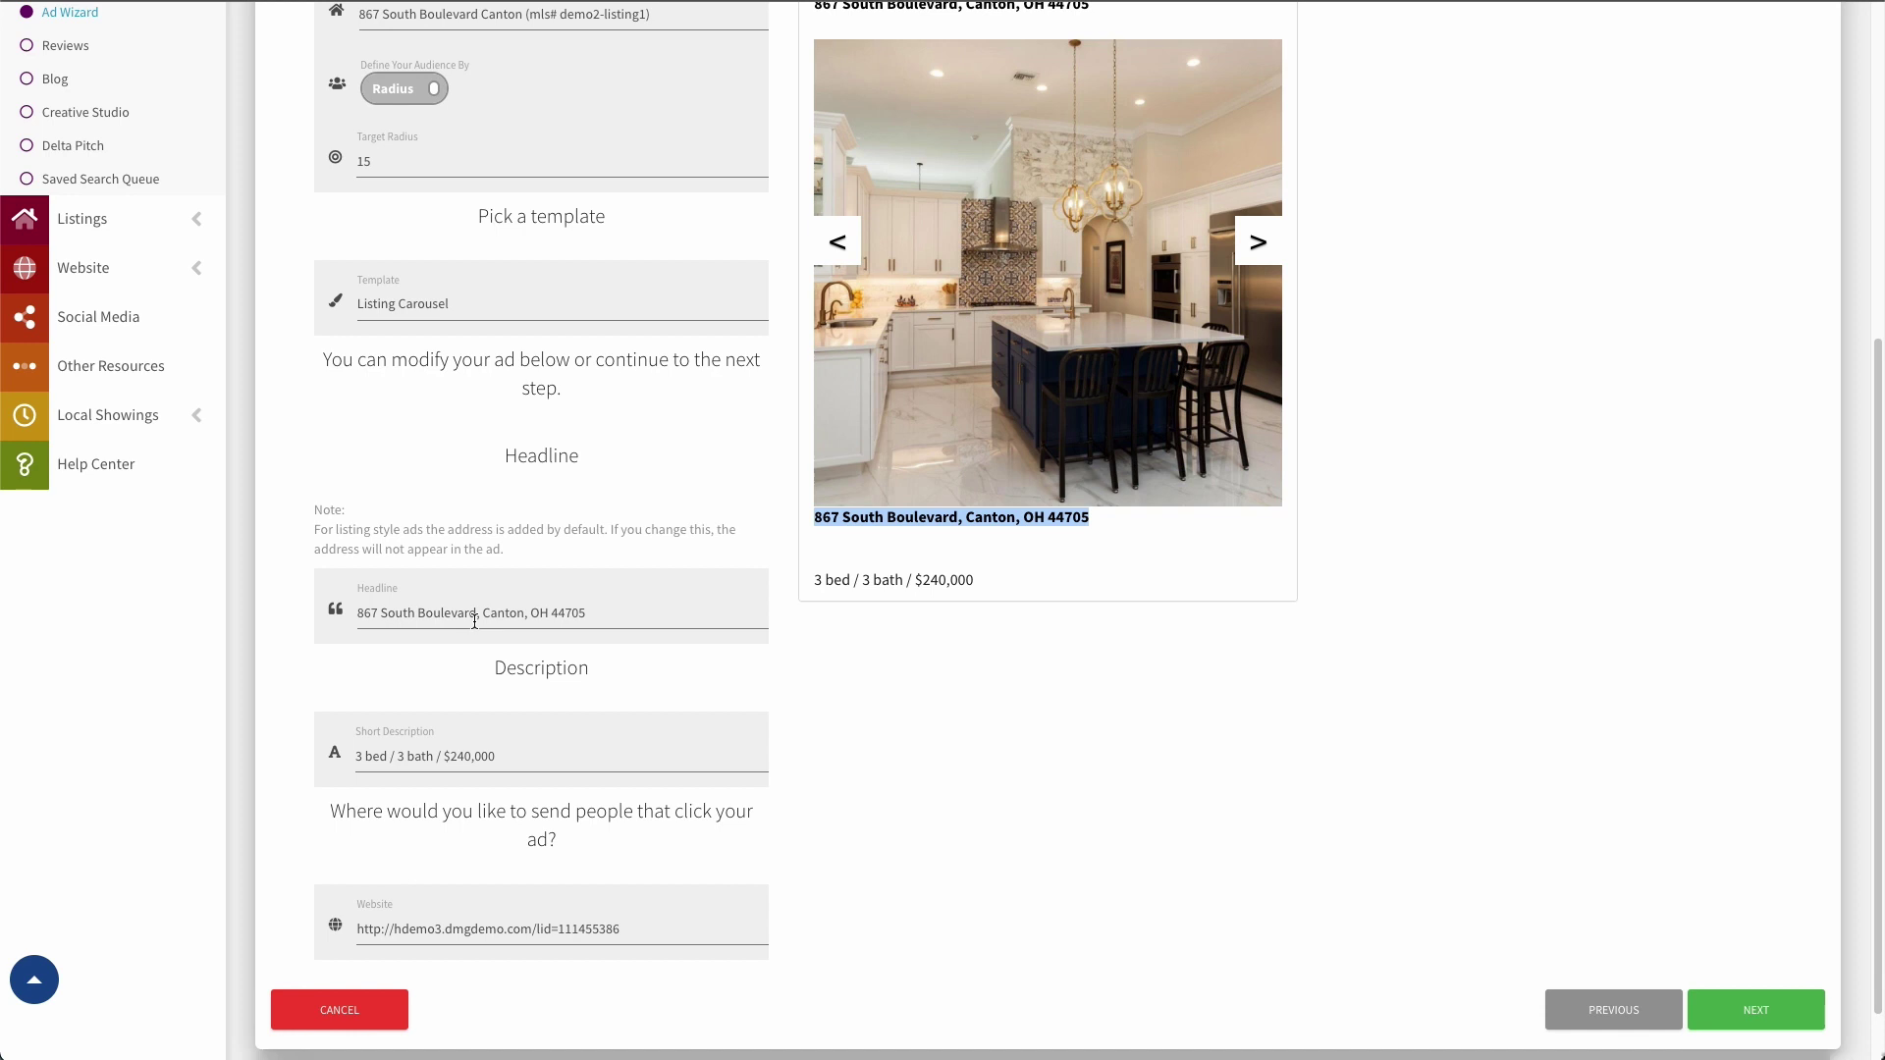
left_click_drag(356, 758, 487, 760)
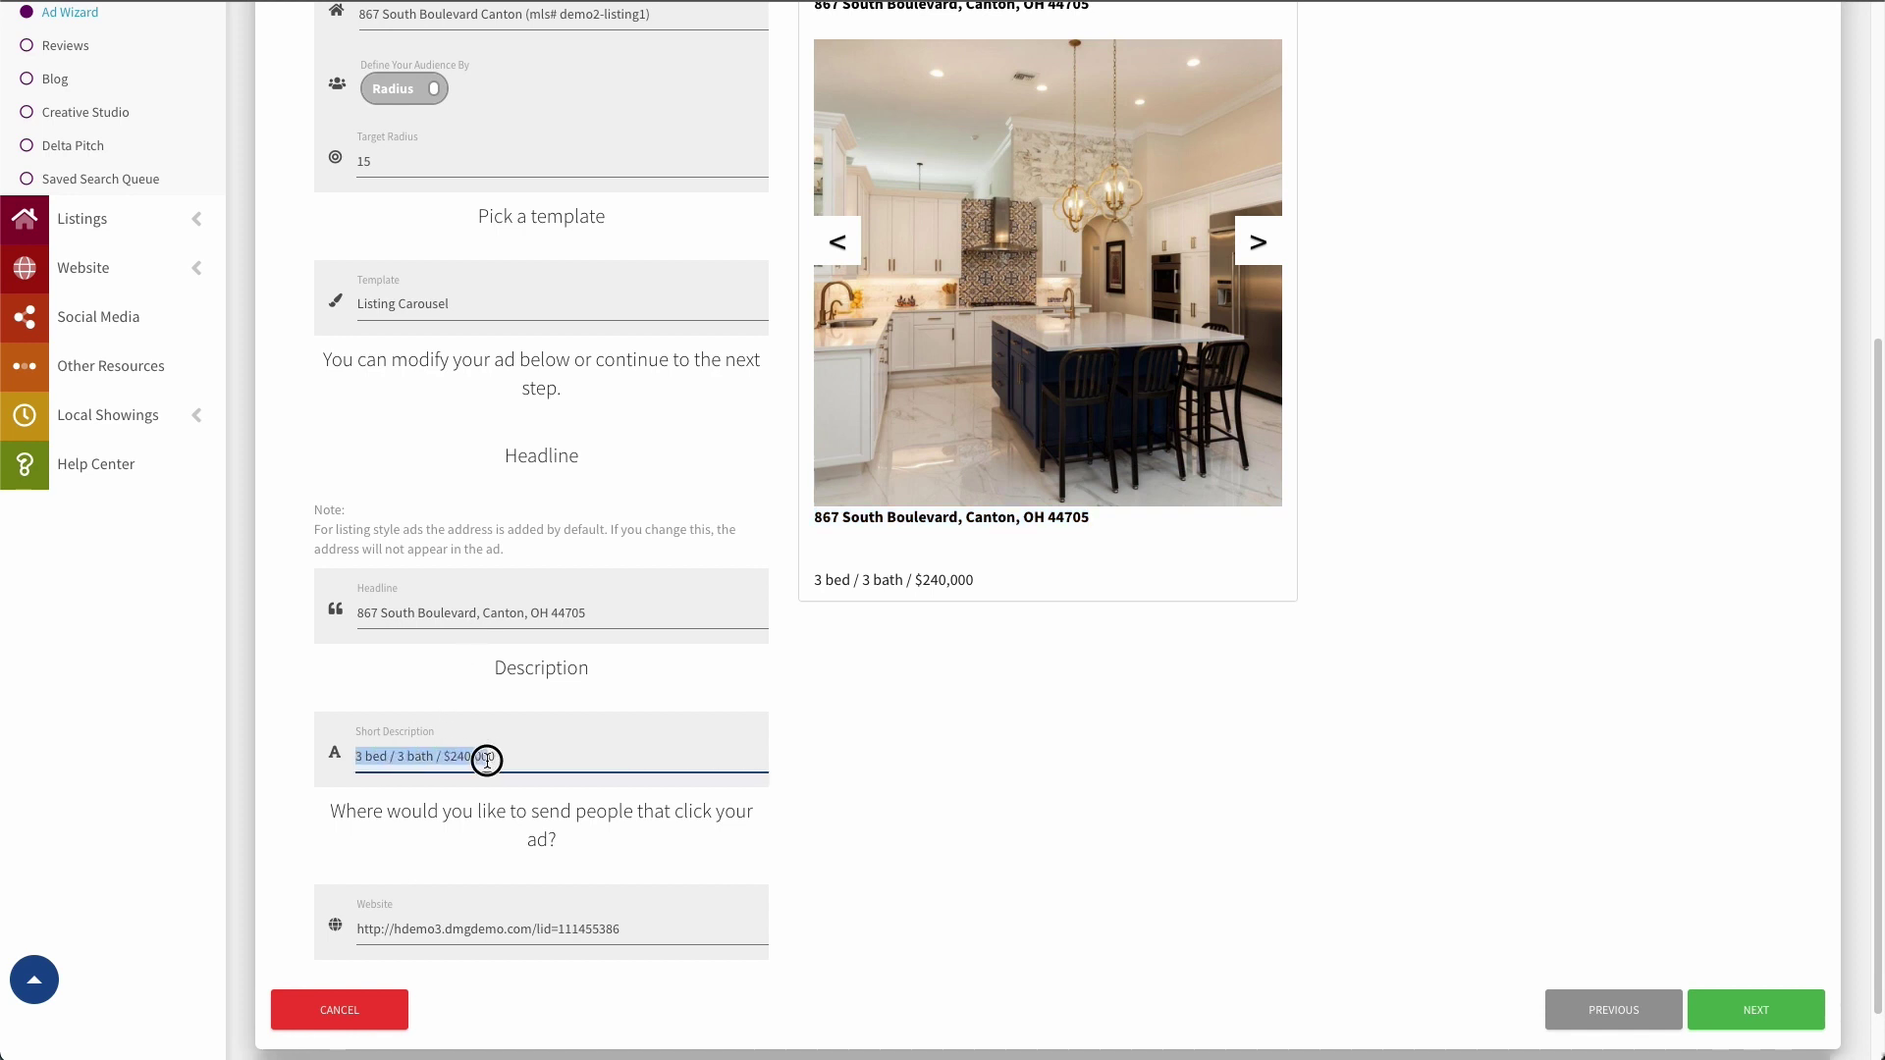
left_click_drag(811, 581, 970, 581)
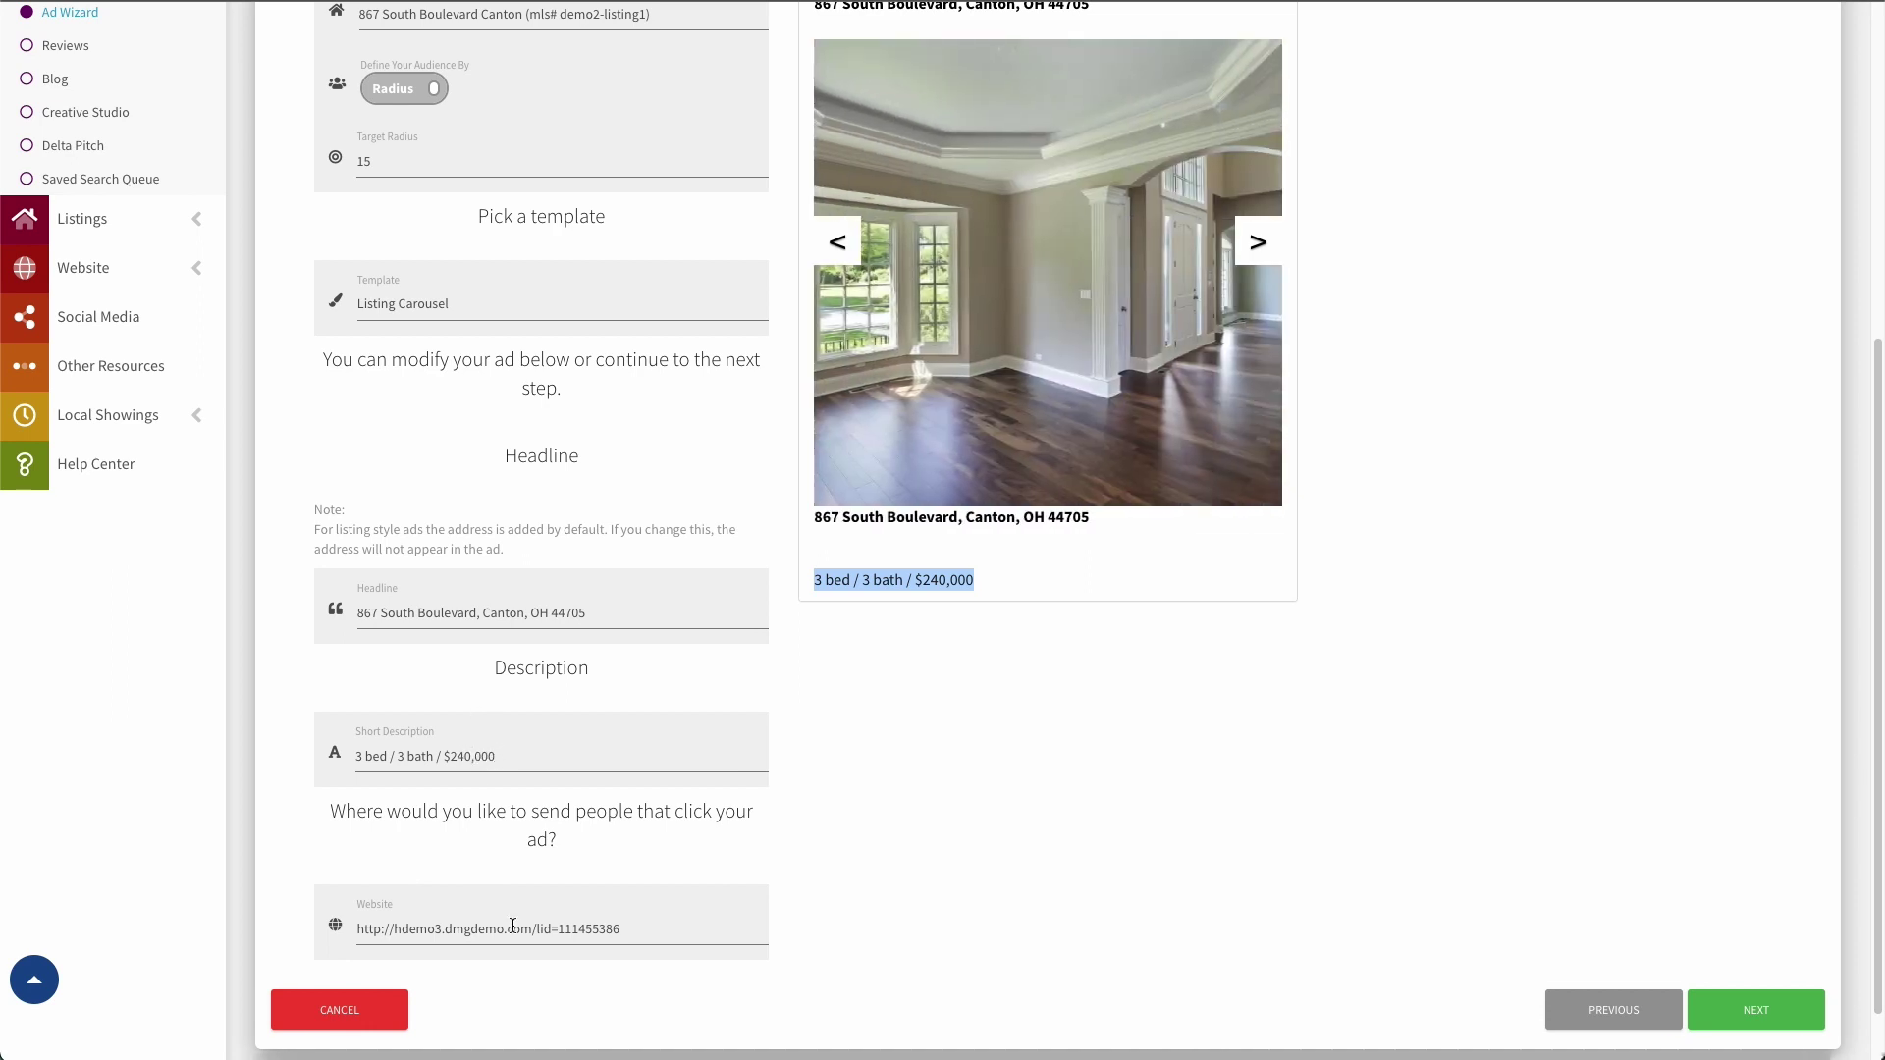
Step: Append '?UTMCampaign=something' to the ad's Website link
left_click(614, 930)
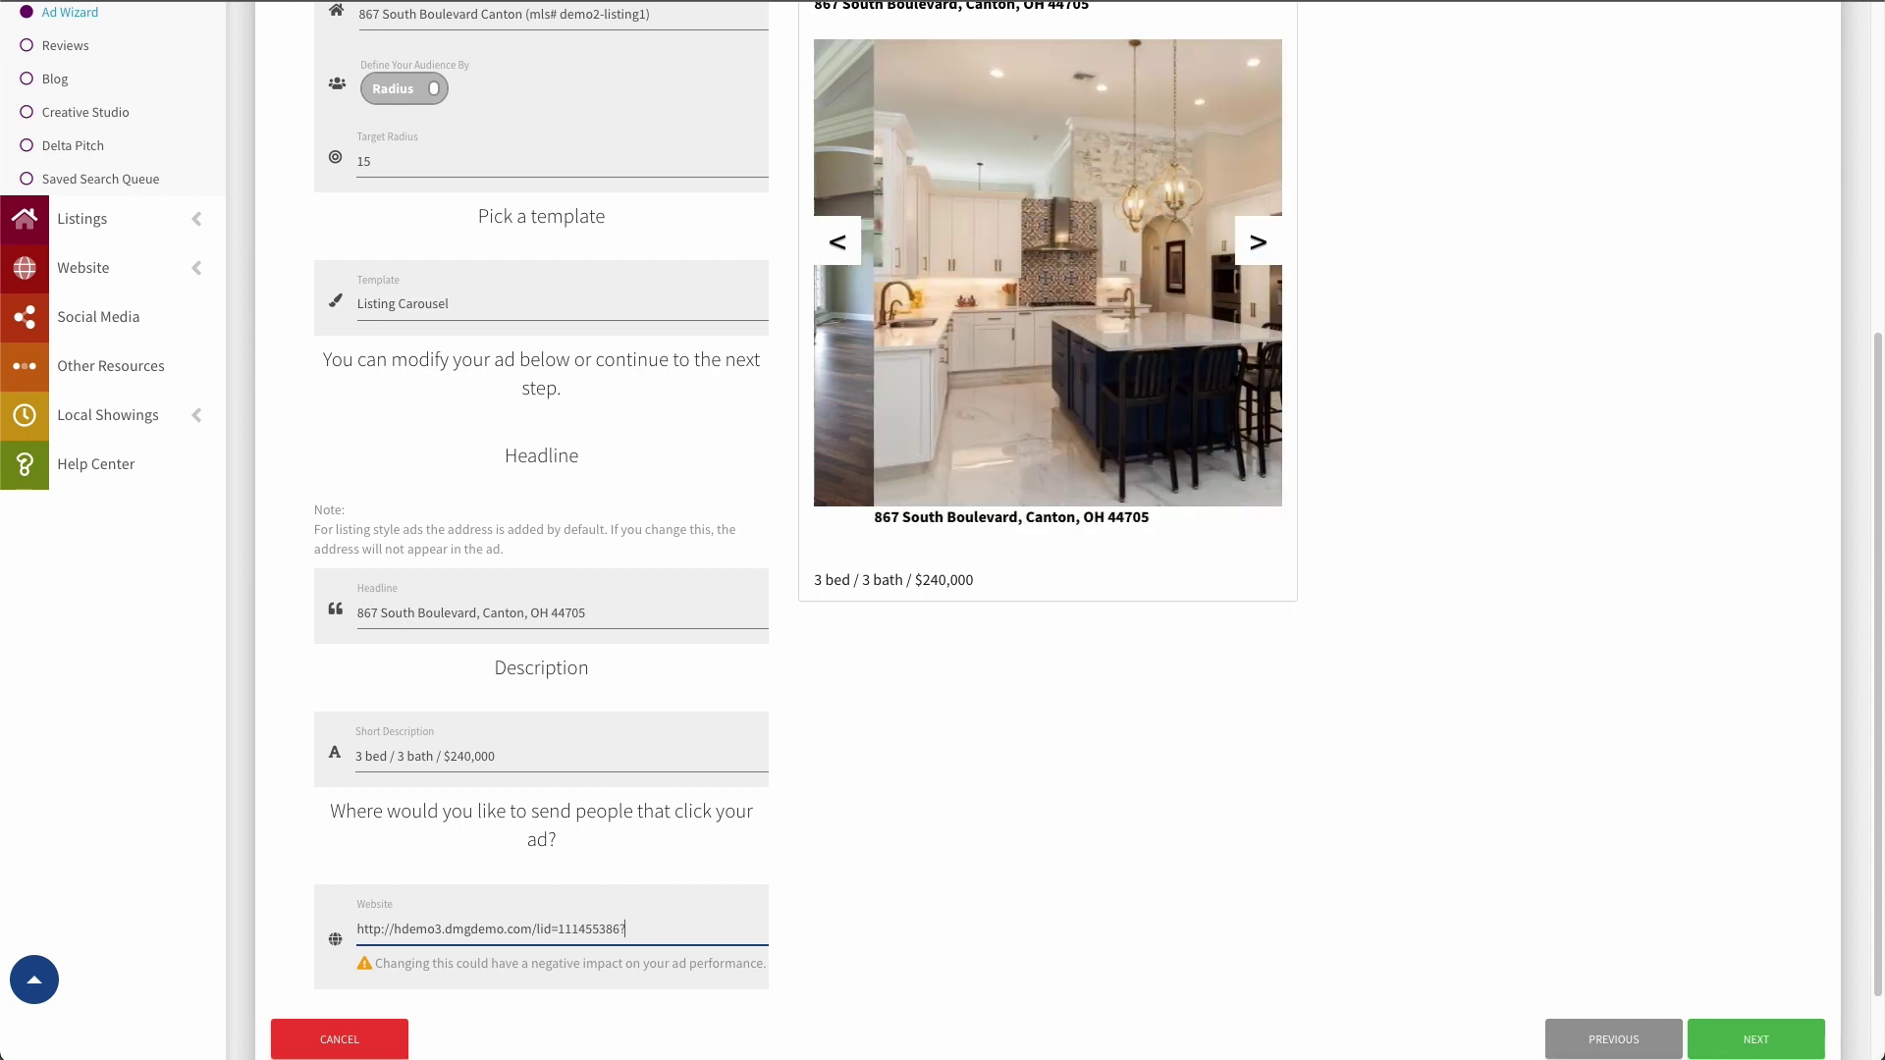
type("?UTMCampaig")
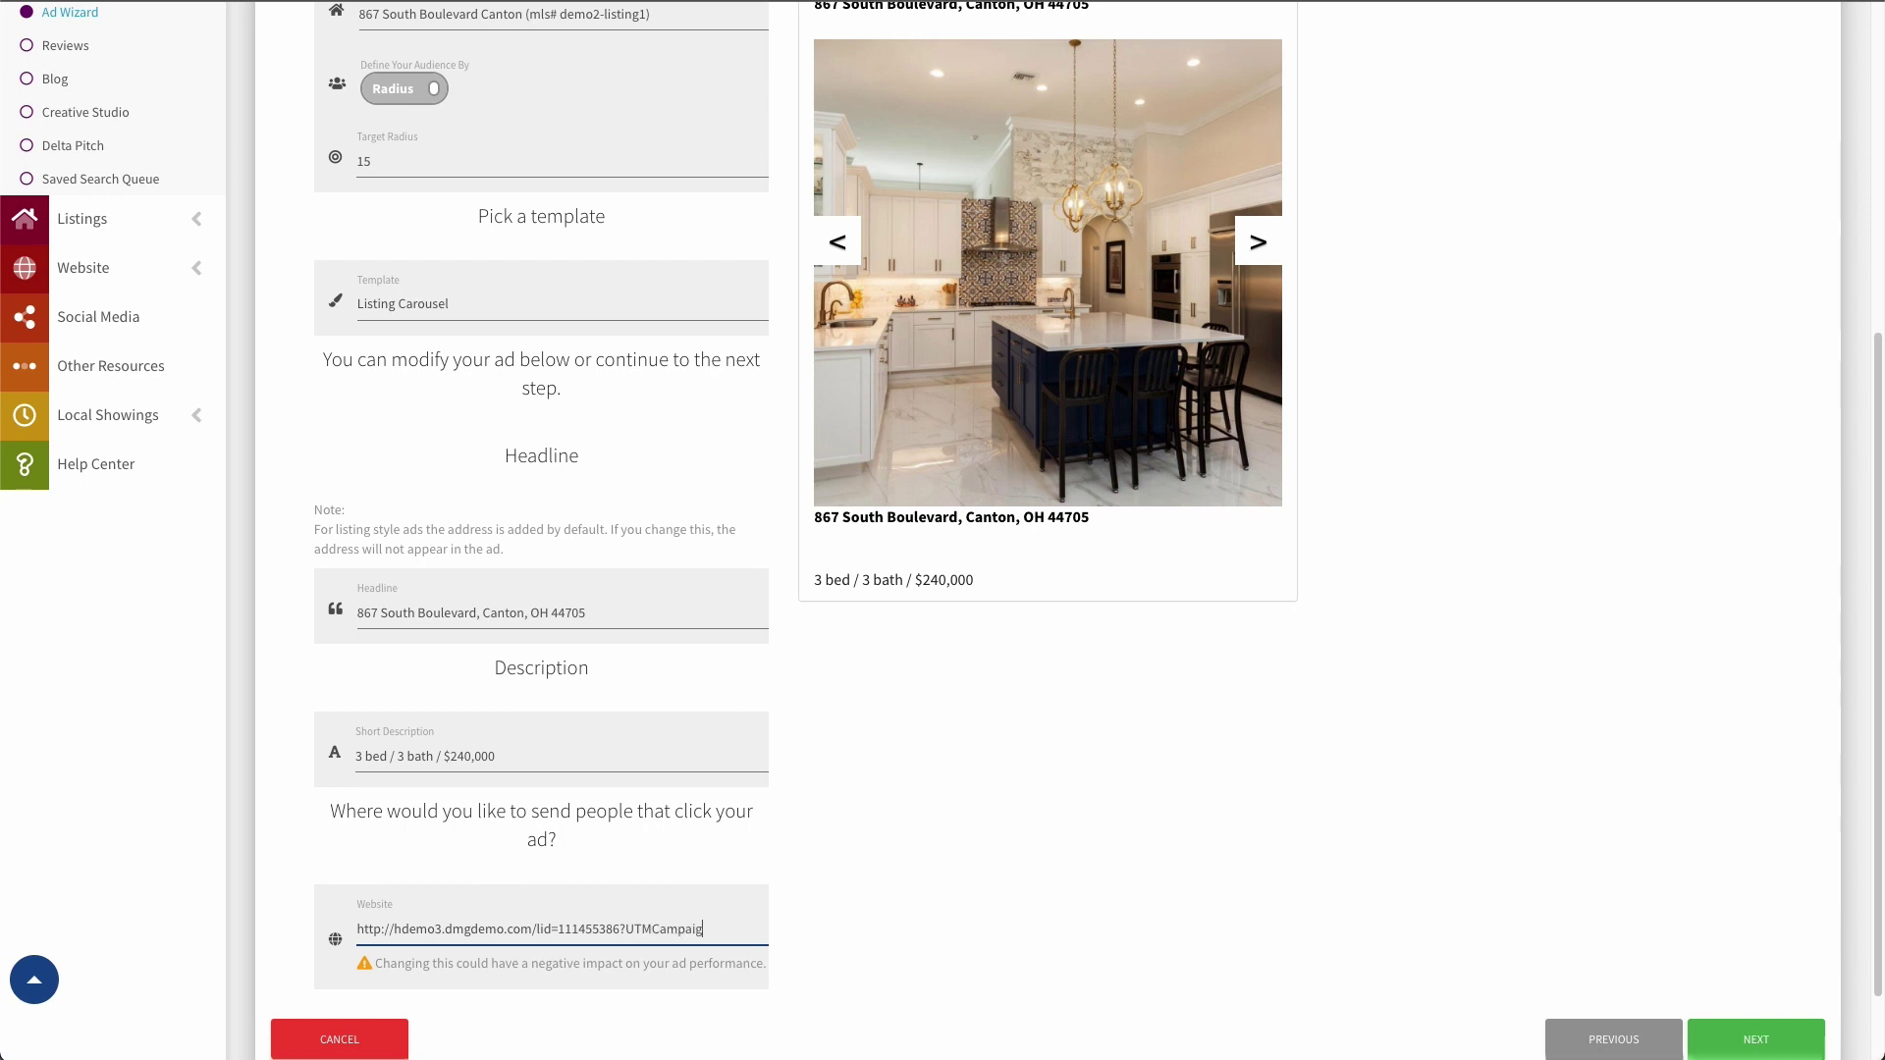
type("n=something")
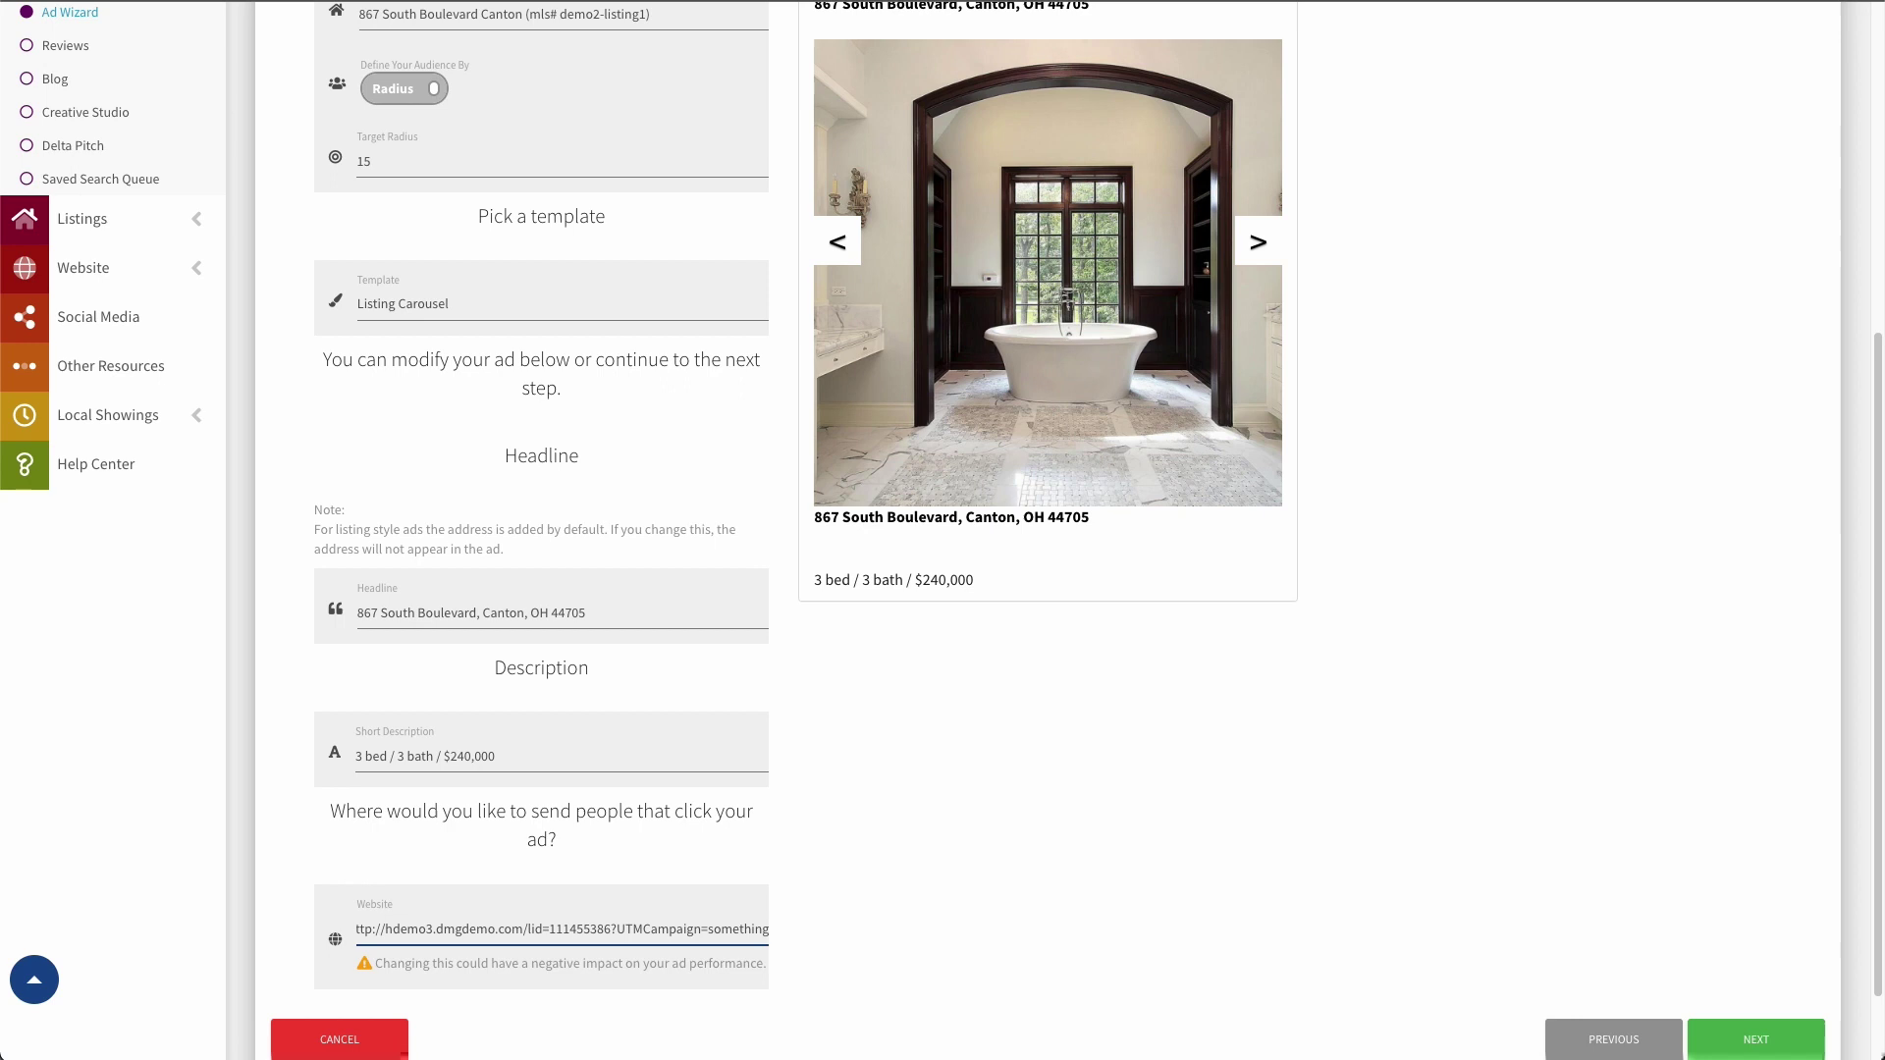
key("Home")
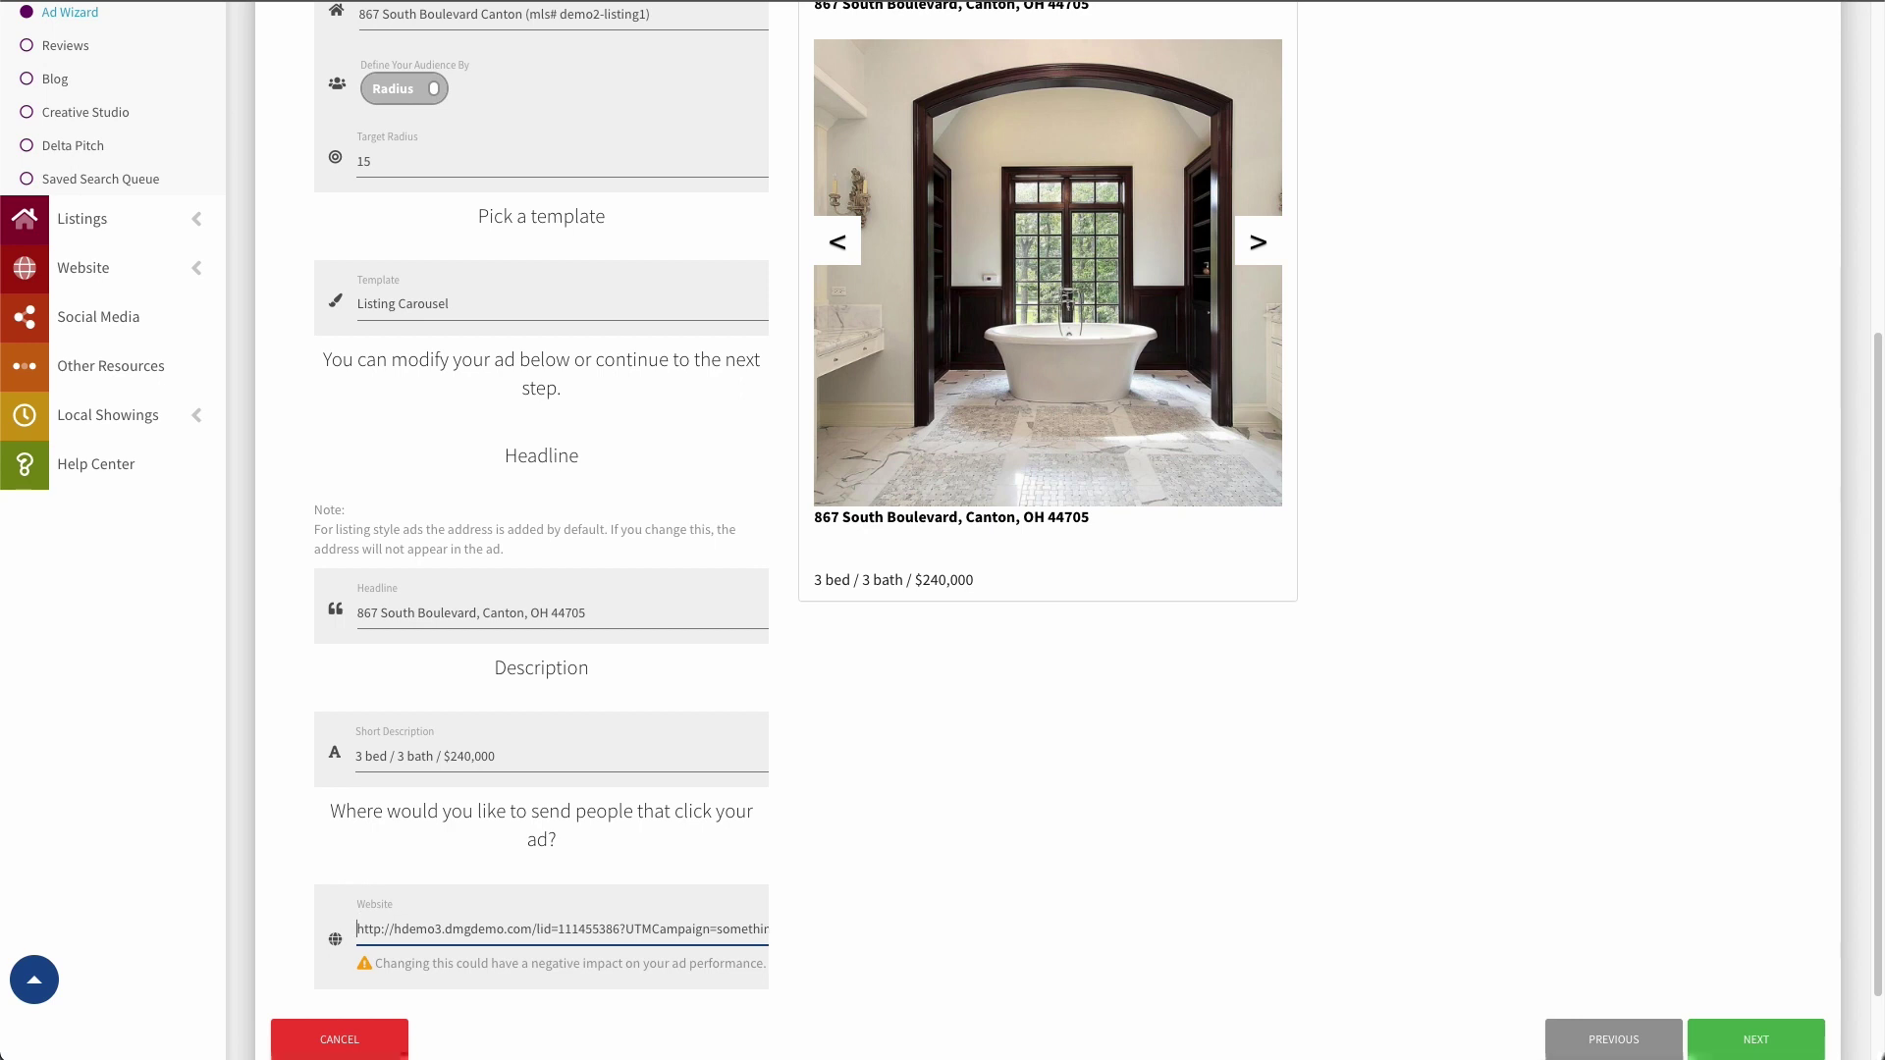
scroll(599, 729, "up", 4)
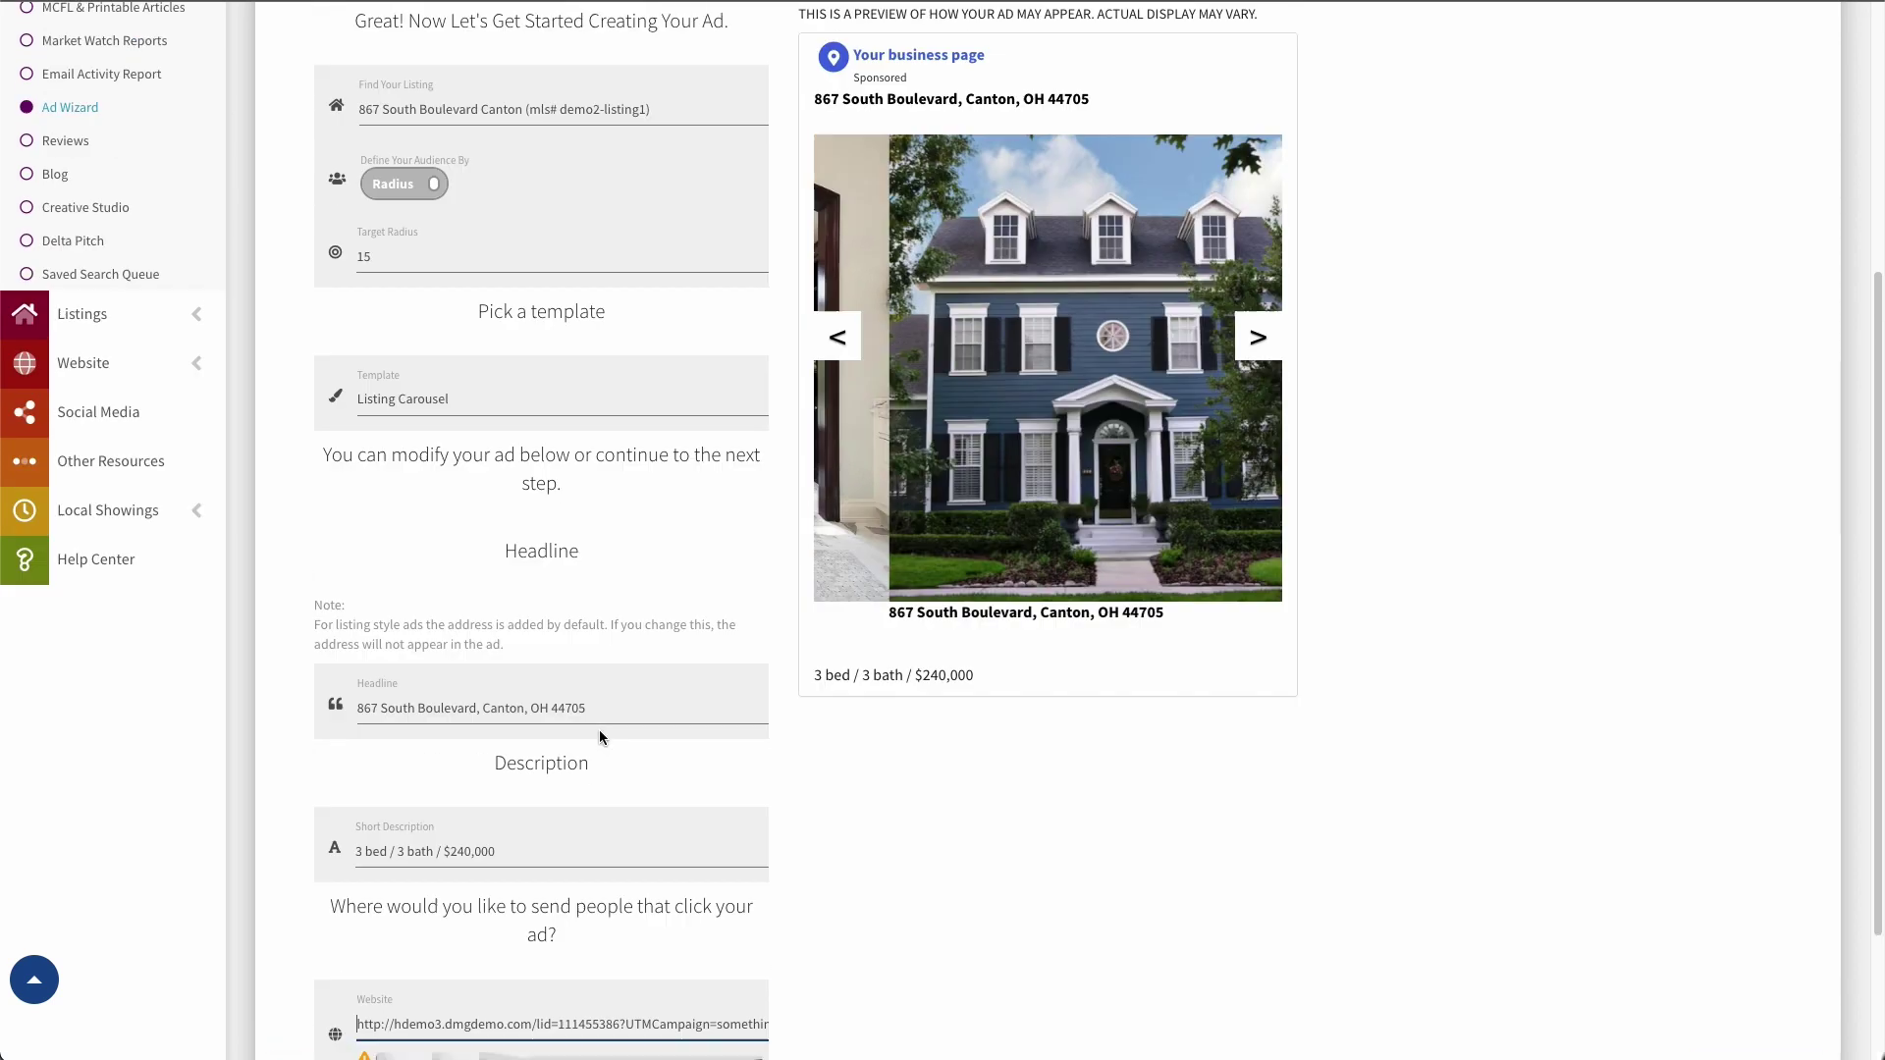
Step: Apply Just Listed Flag, delete 'Boulevard' from the address, and flip the headshot over the house
left_click(465, 652)
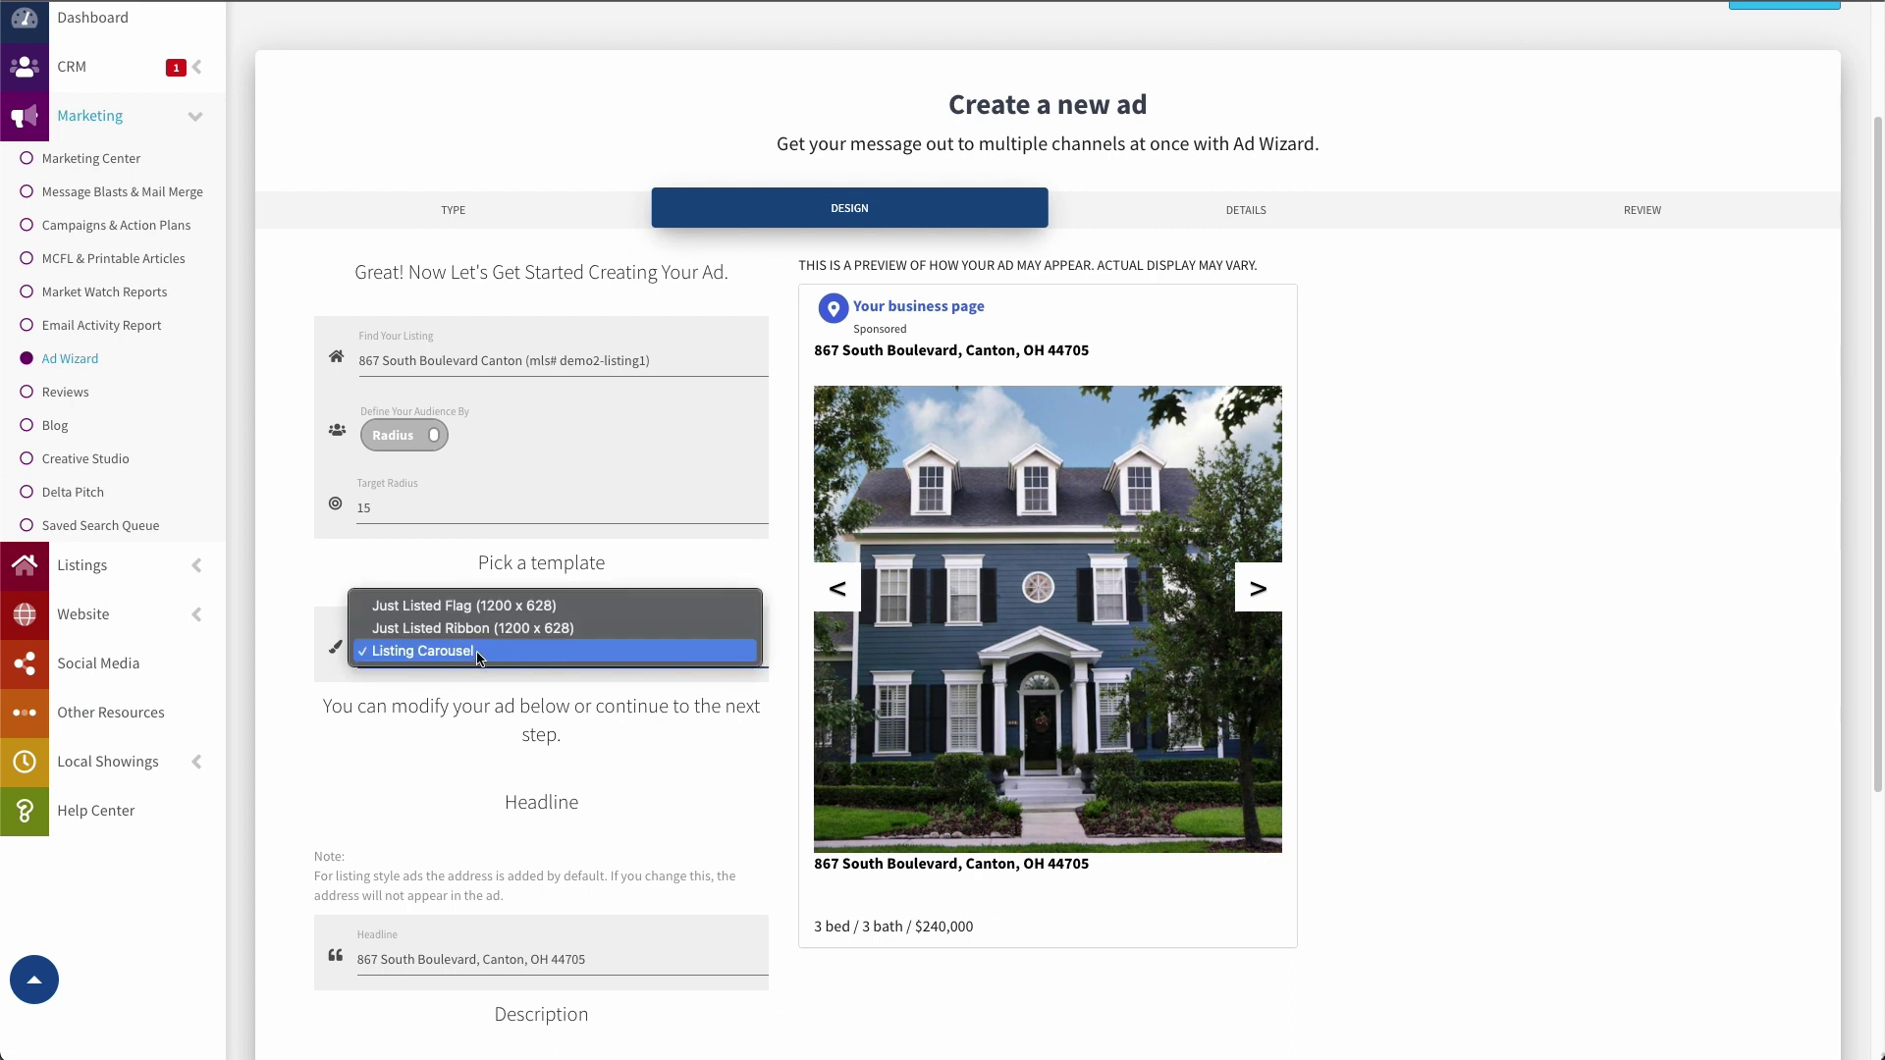
left_click(486, 606)
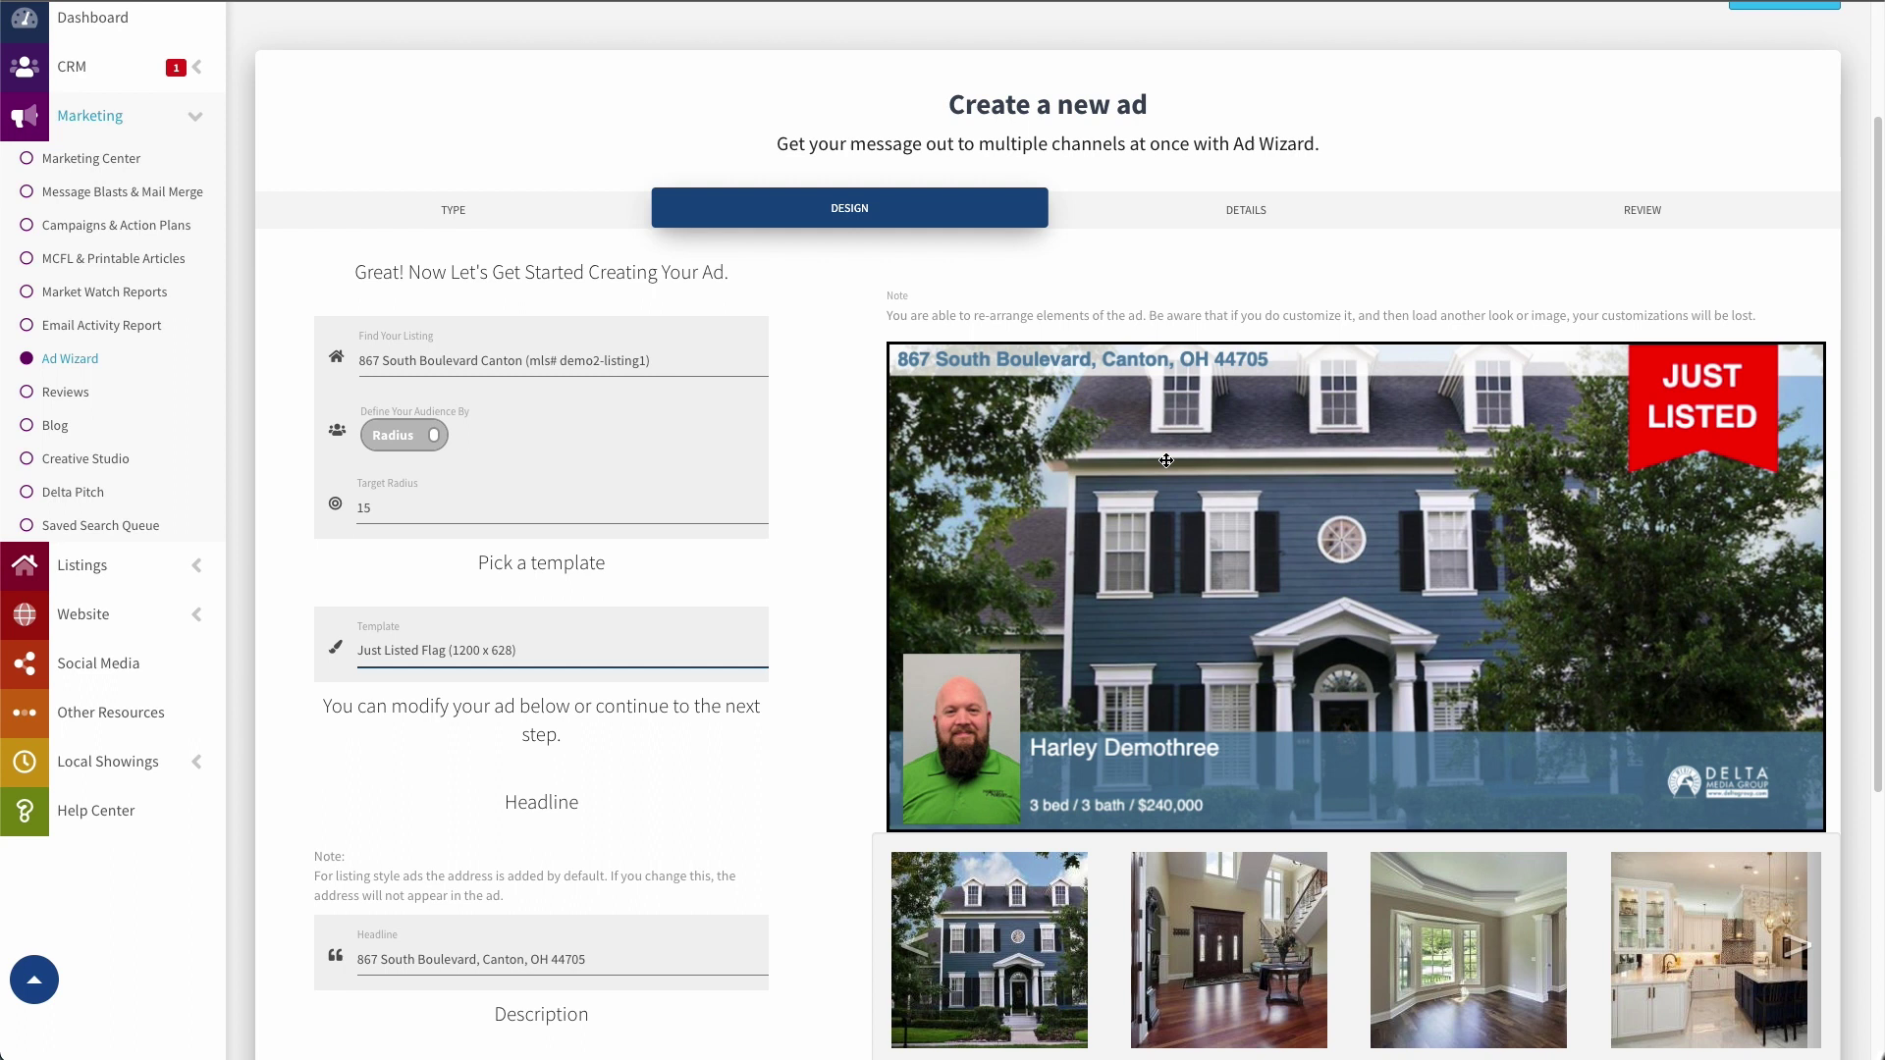
left_click(1014, 365)
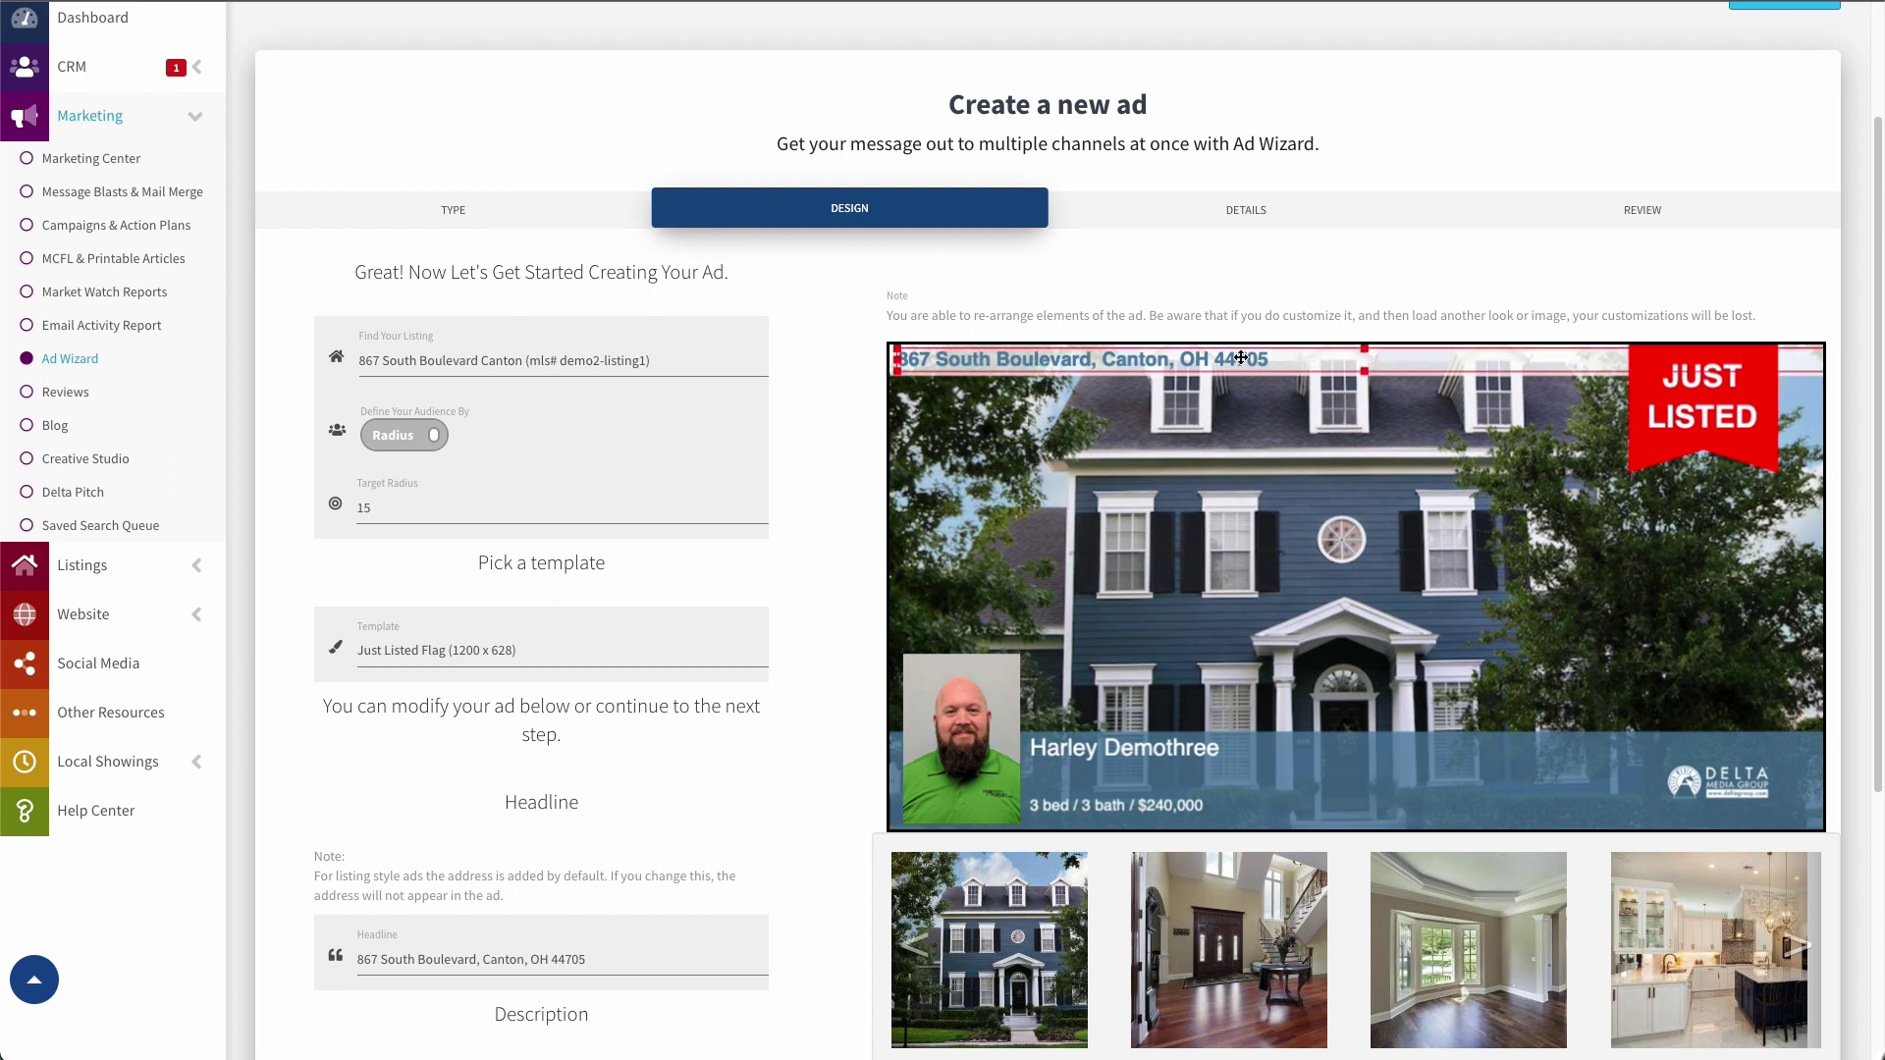
double_click(1142, 363)
double_click(1021, 364)
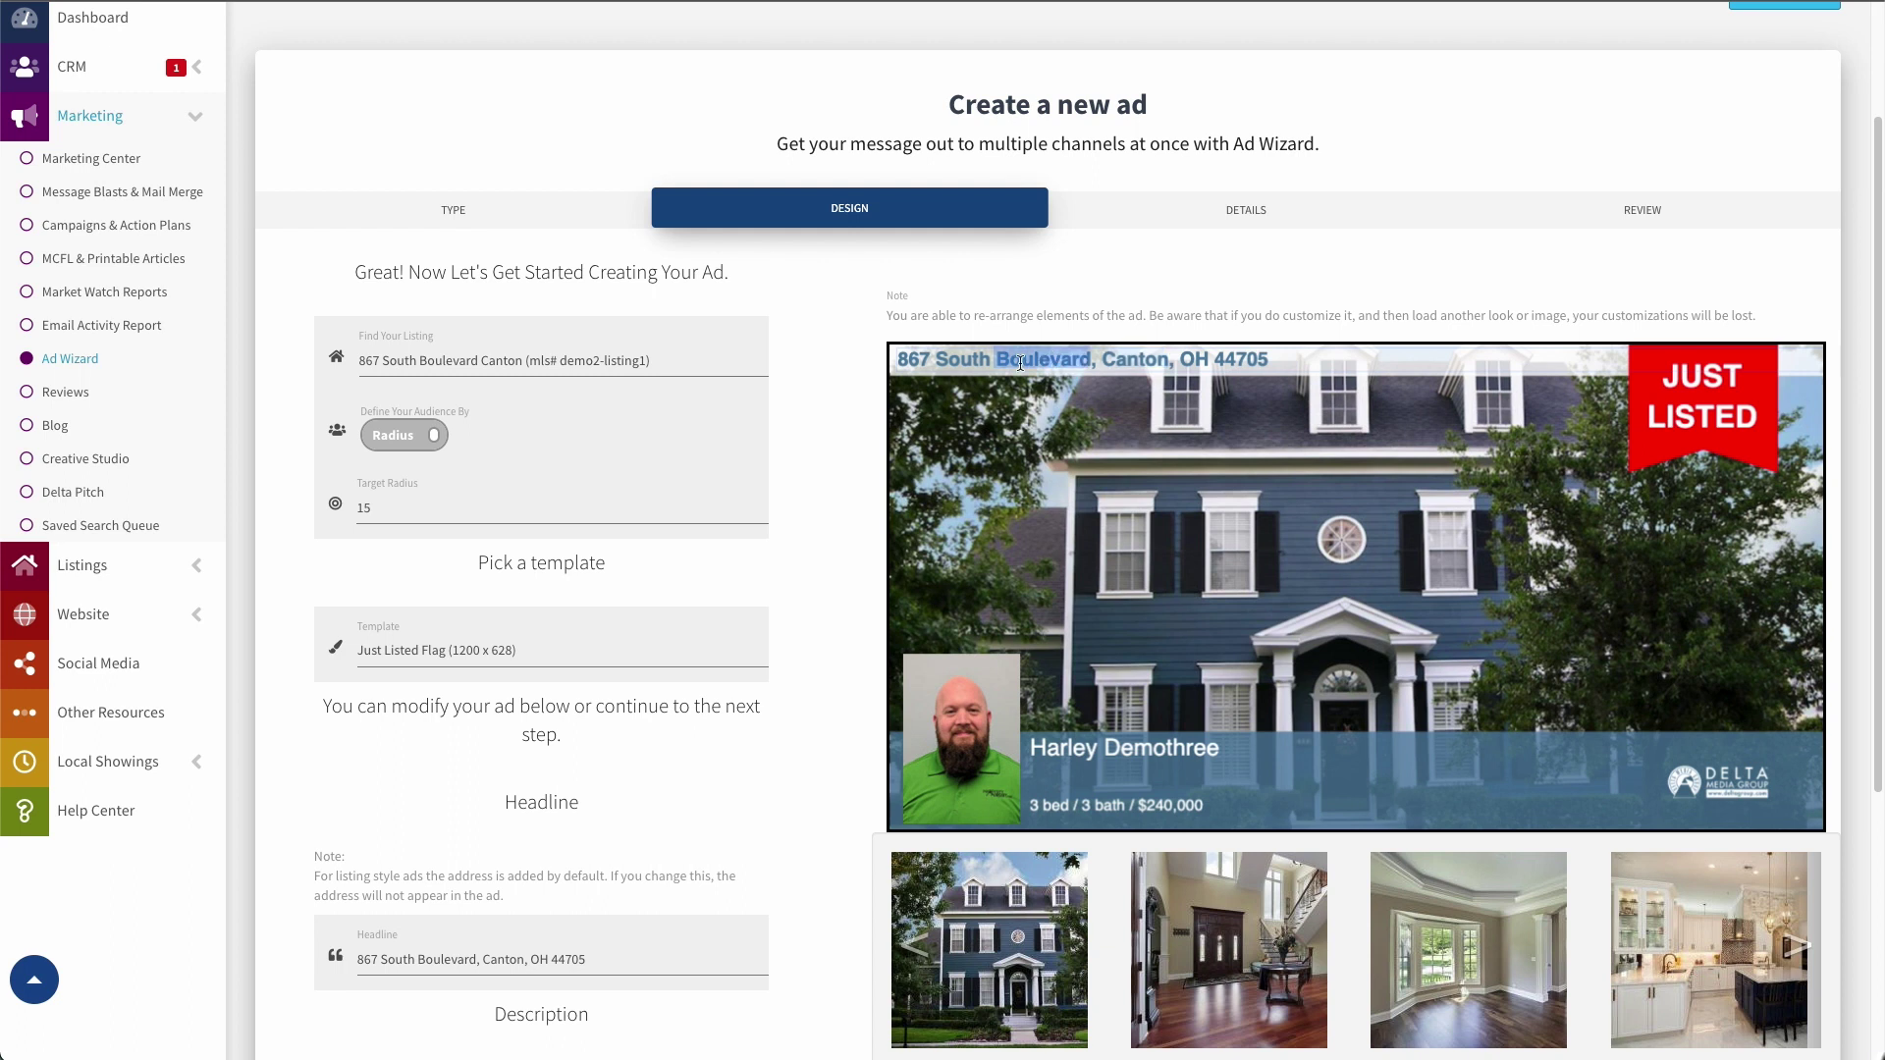
key("BackSpace")
key("BackSpace")
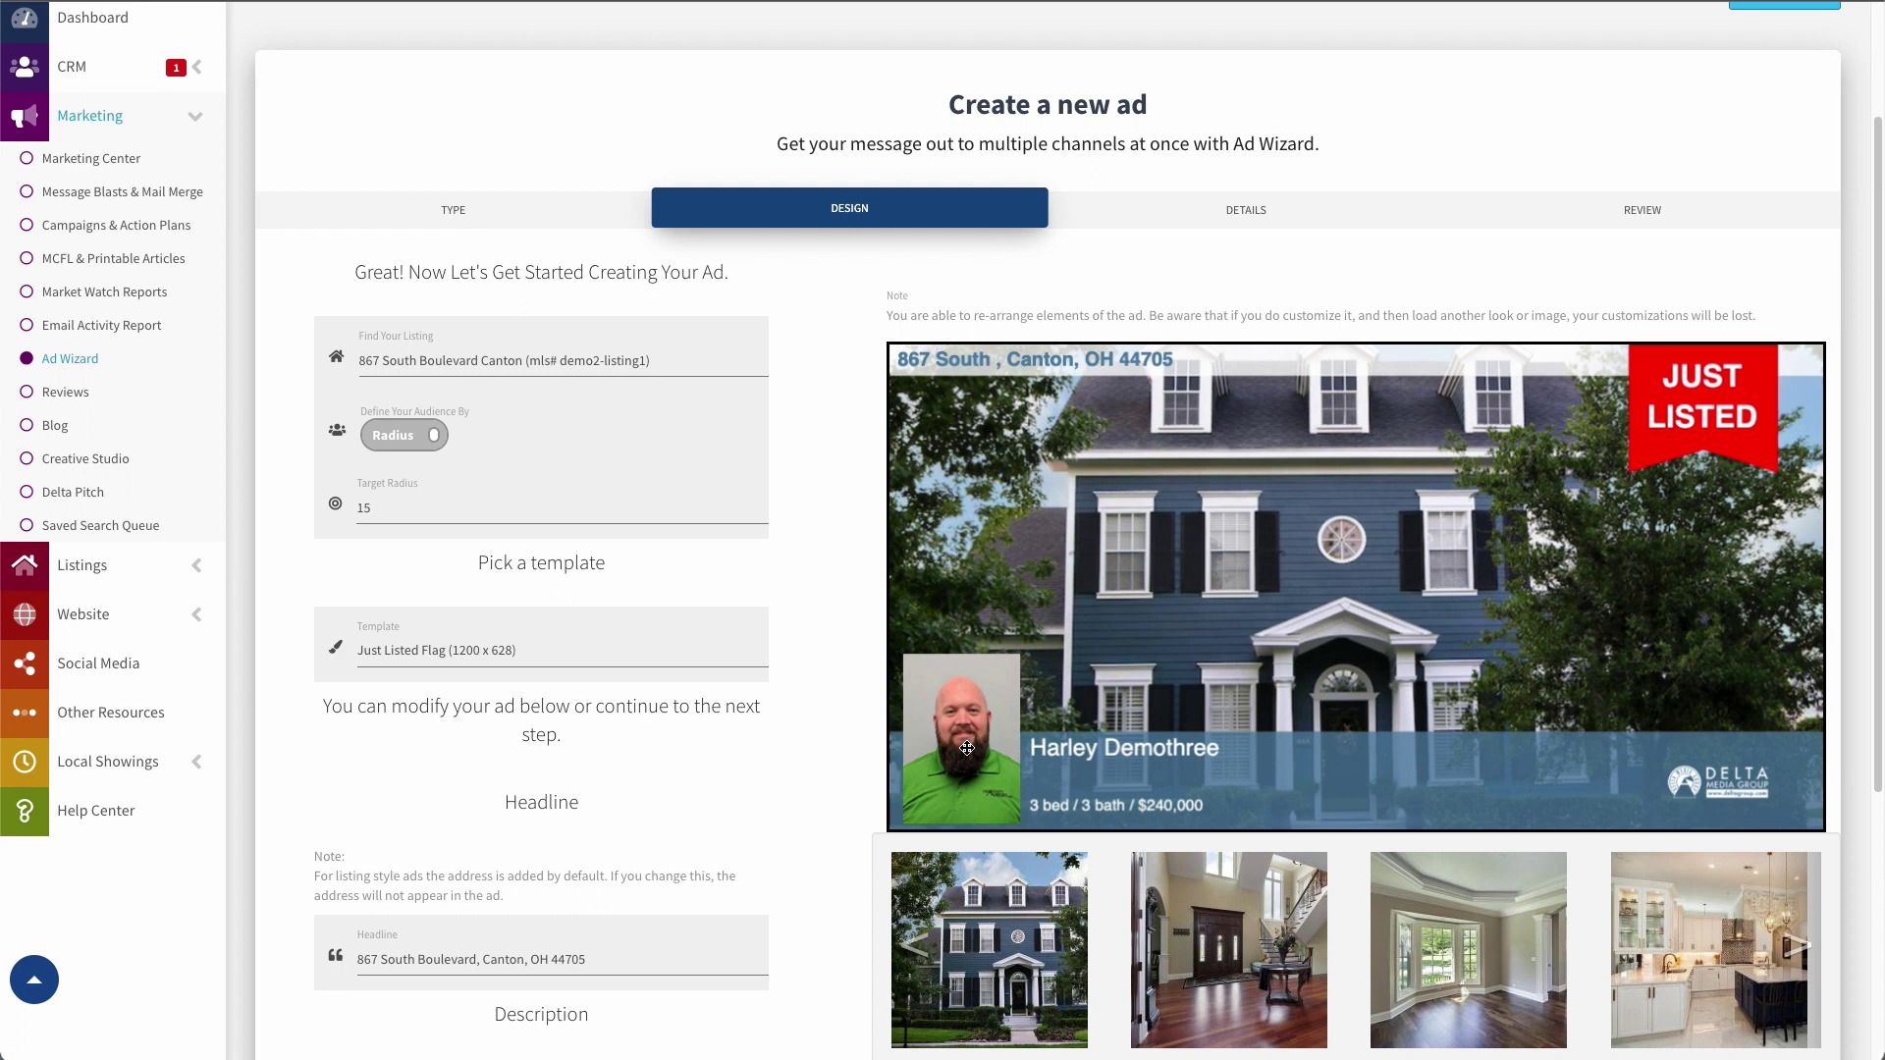
left_click_drag(974, 745, 1153, 536)
left_click_drag(1139, 420, 1149, 594)
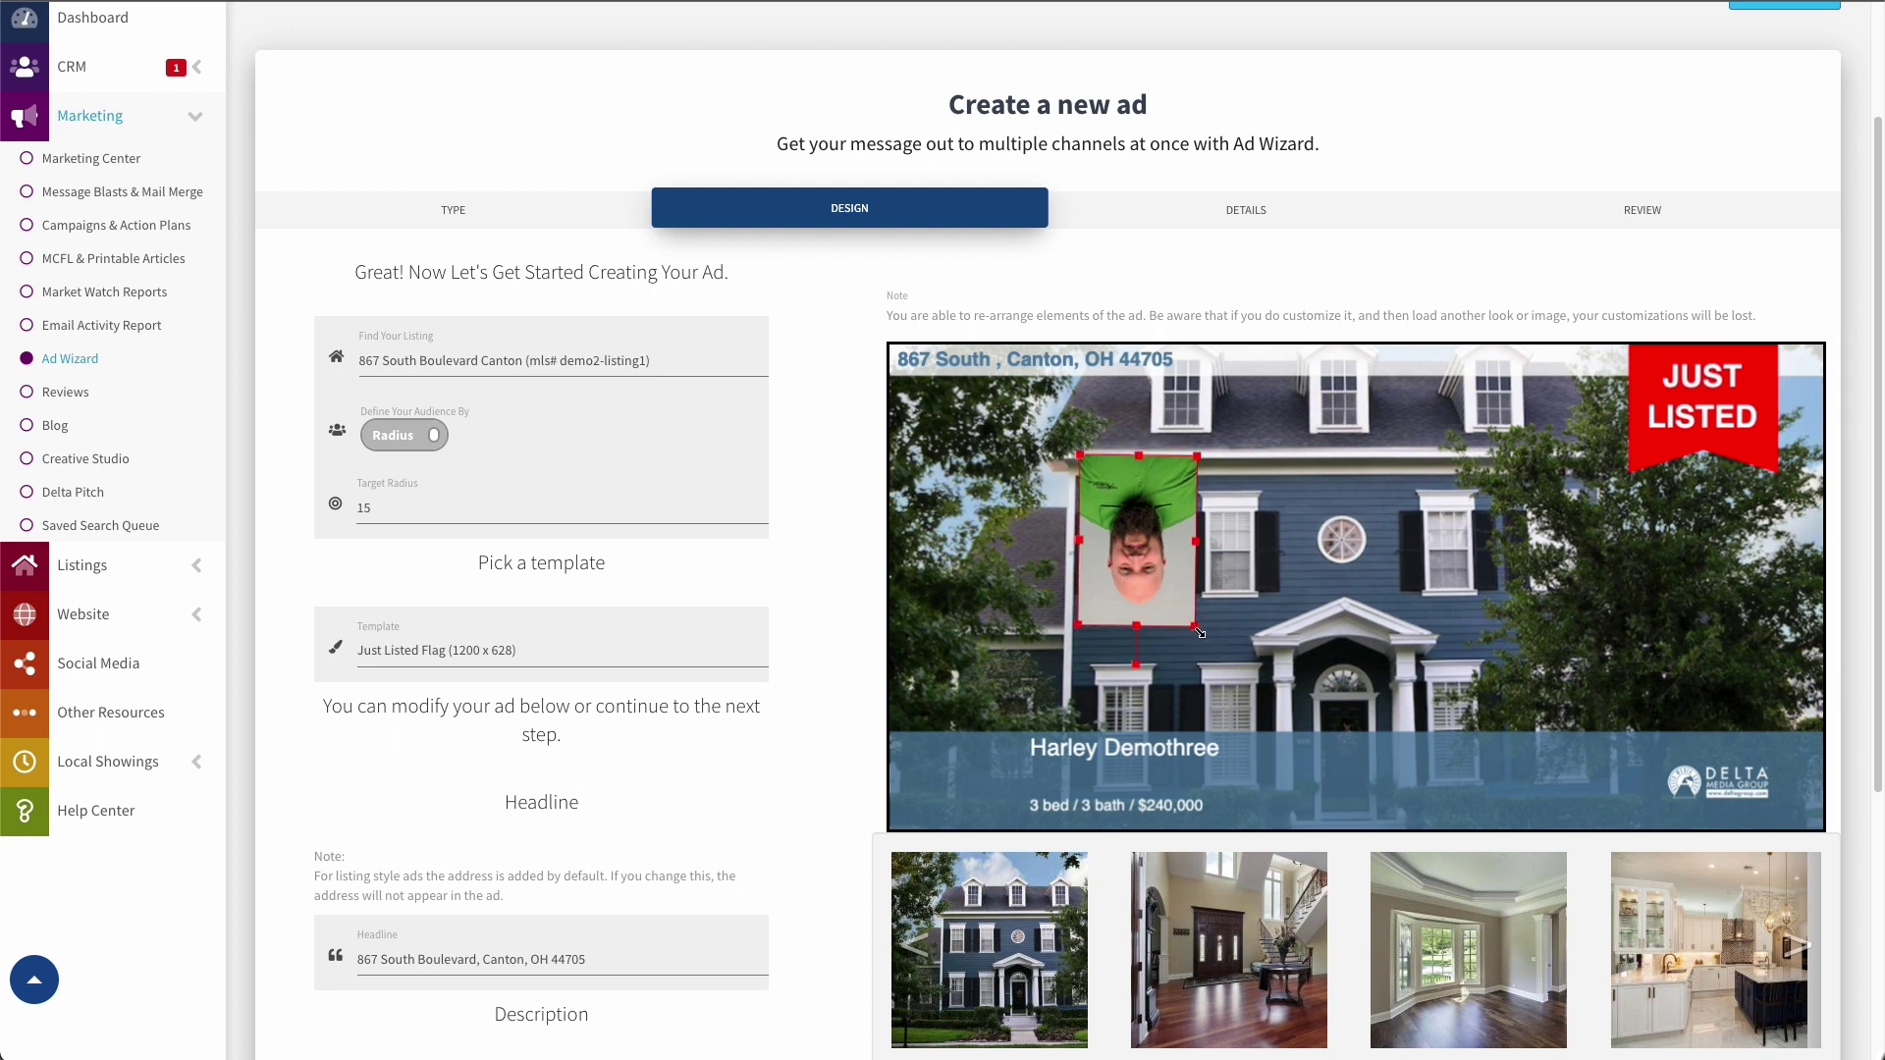
Step: Enlarge the upside-down agent headshot and select the agent name and details text
left_click_drag(1196, 633, 1246, 705)
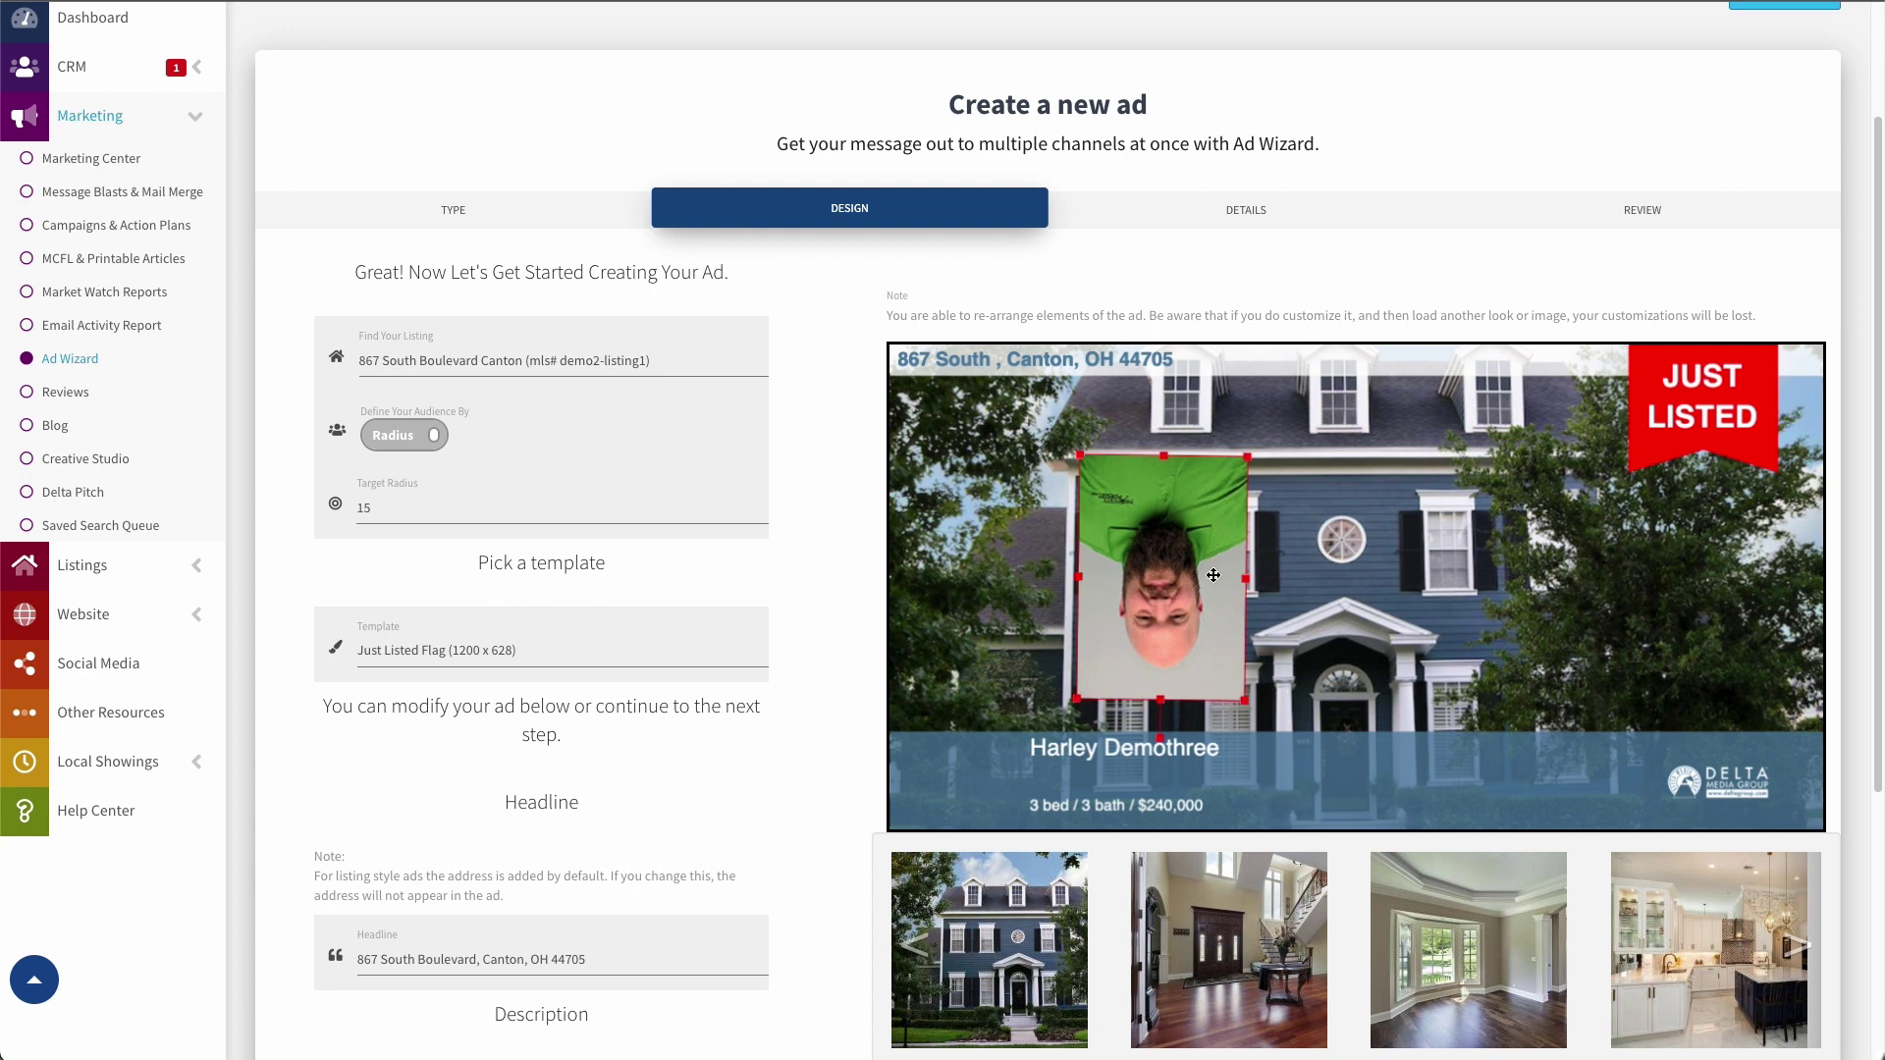
left_click(1106, 751)
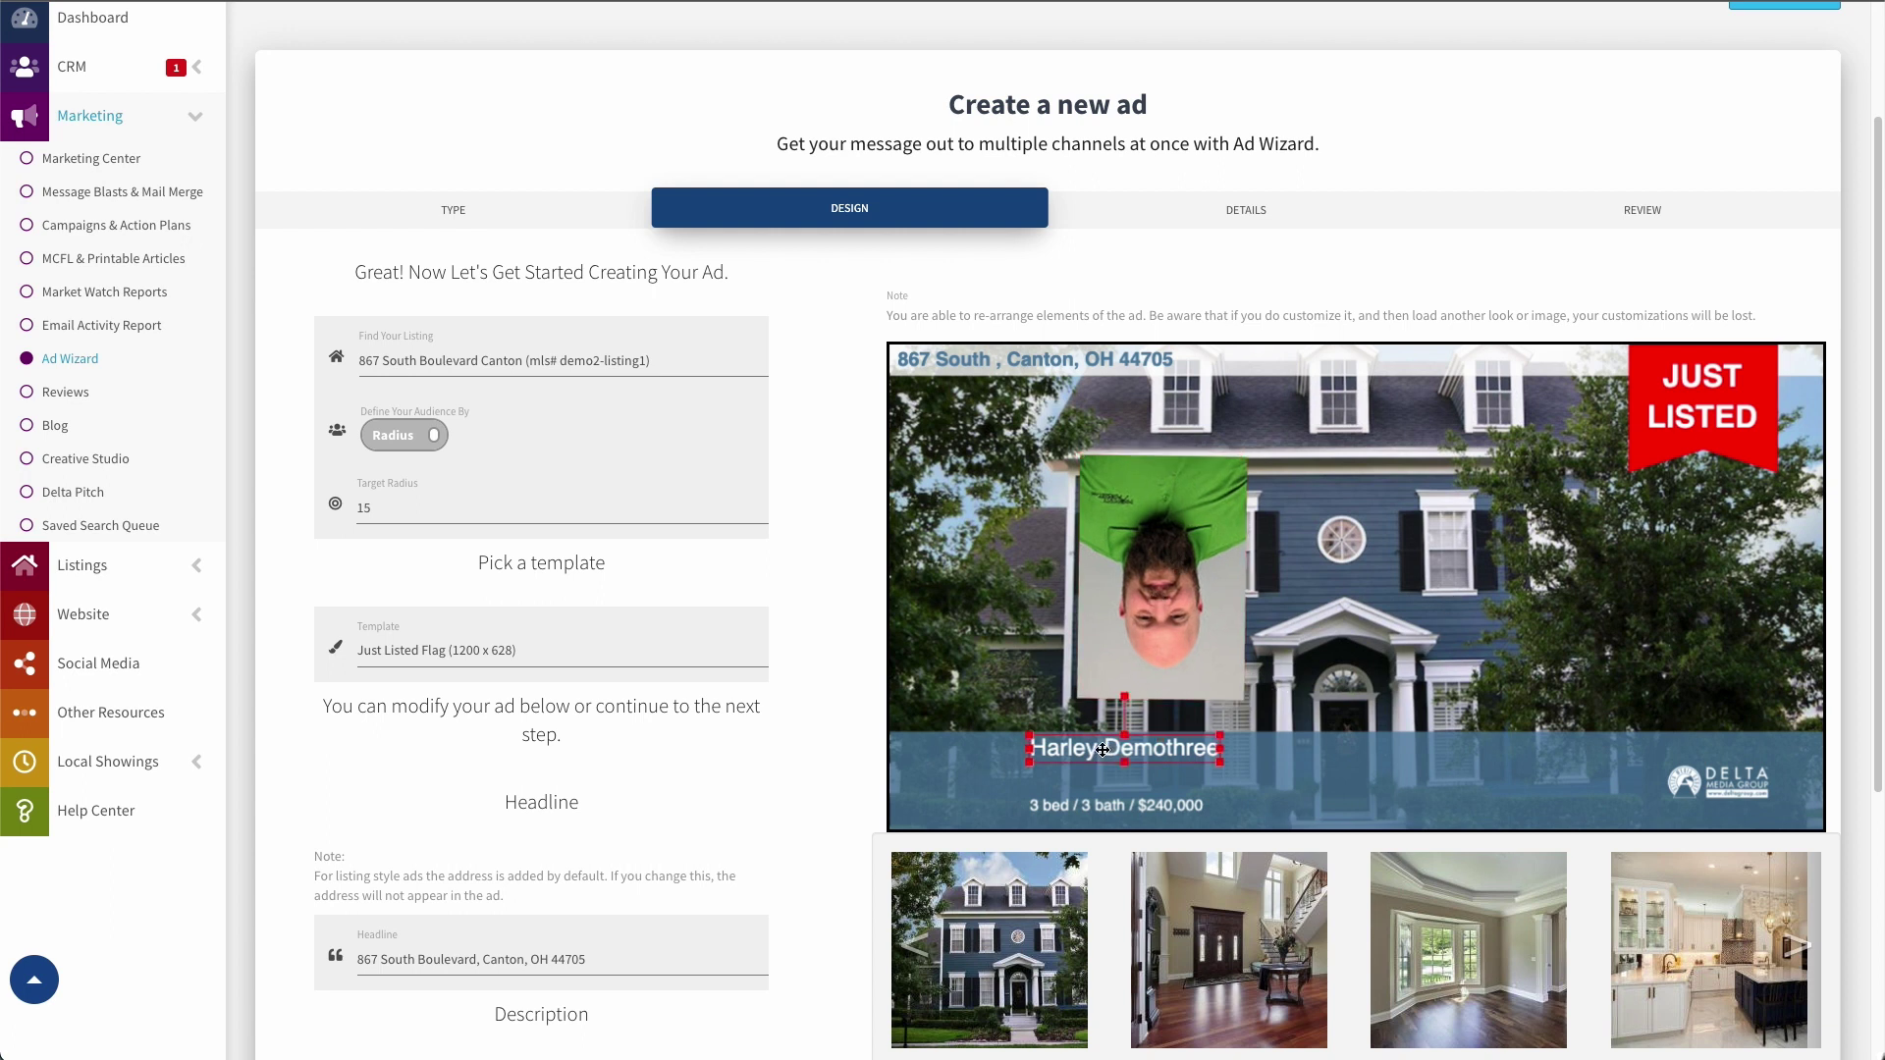
left_click(1077, 807)
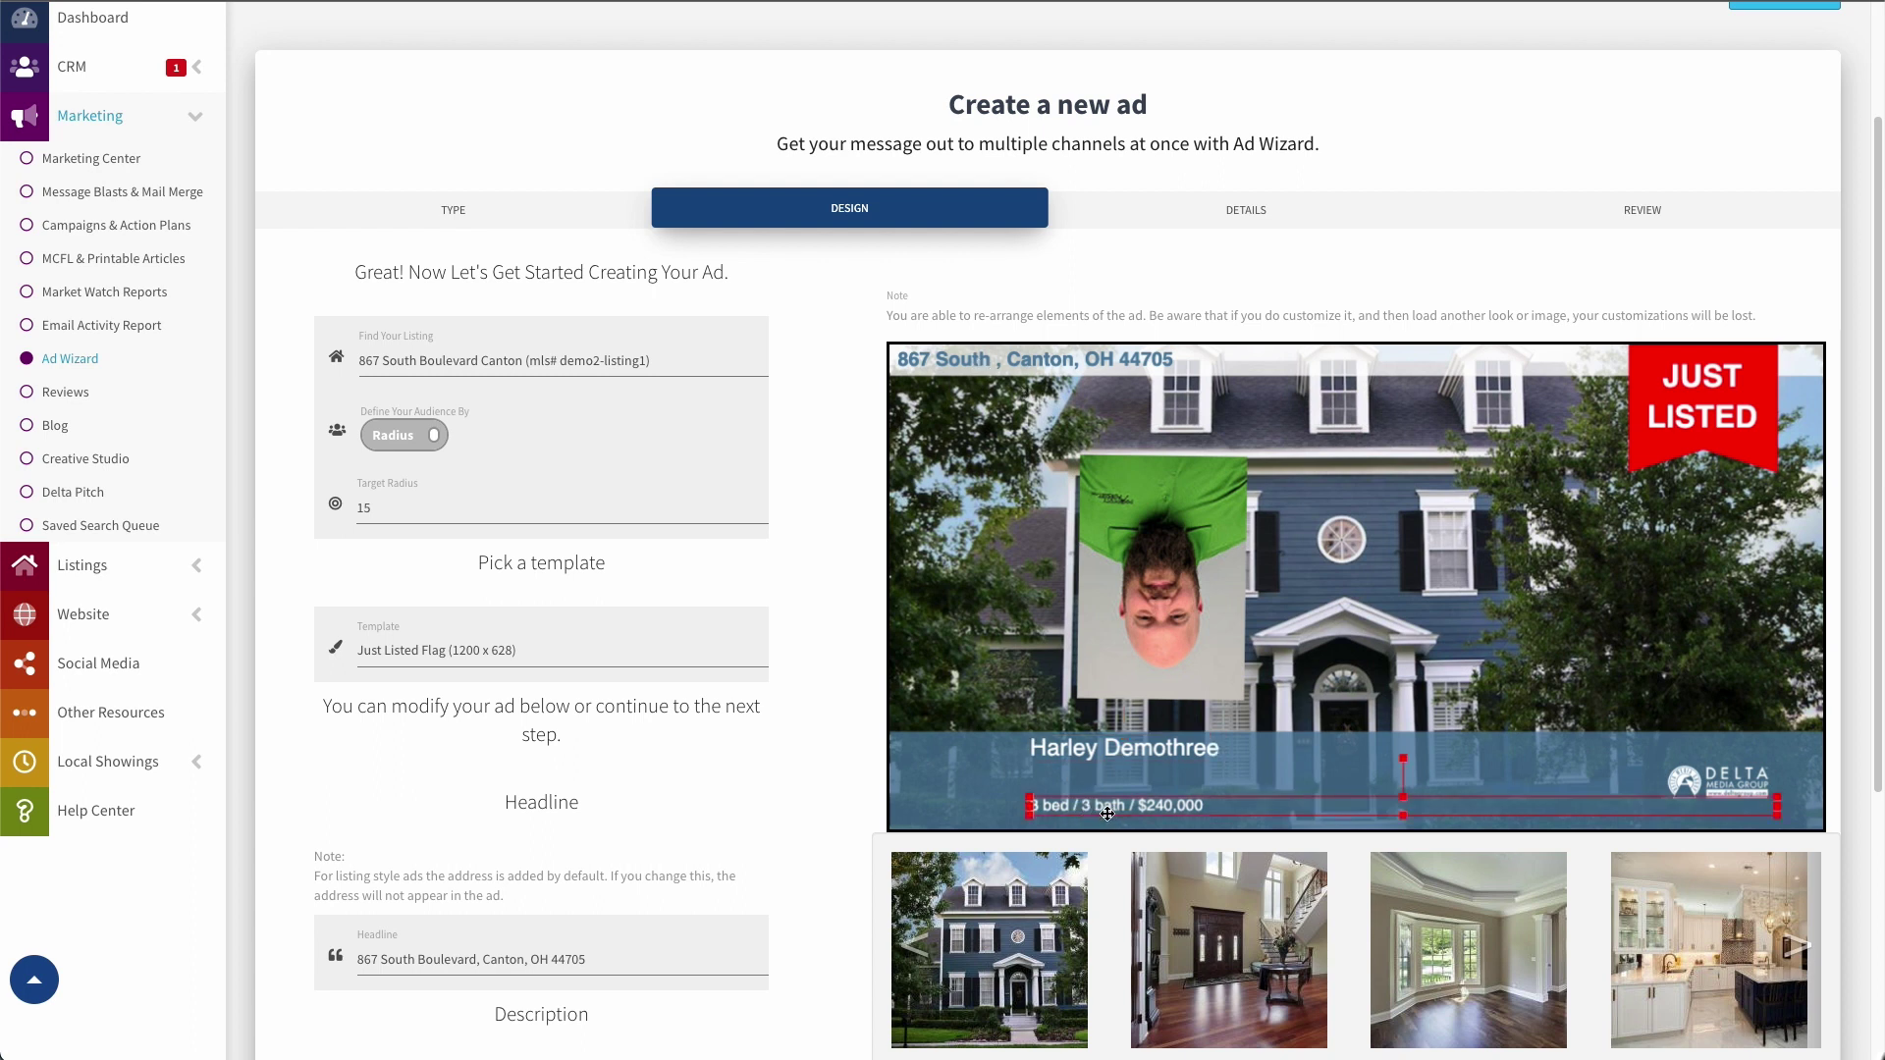
scroll(648, 845, "down", 2)
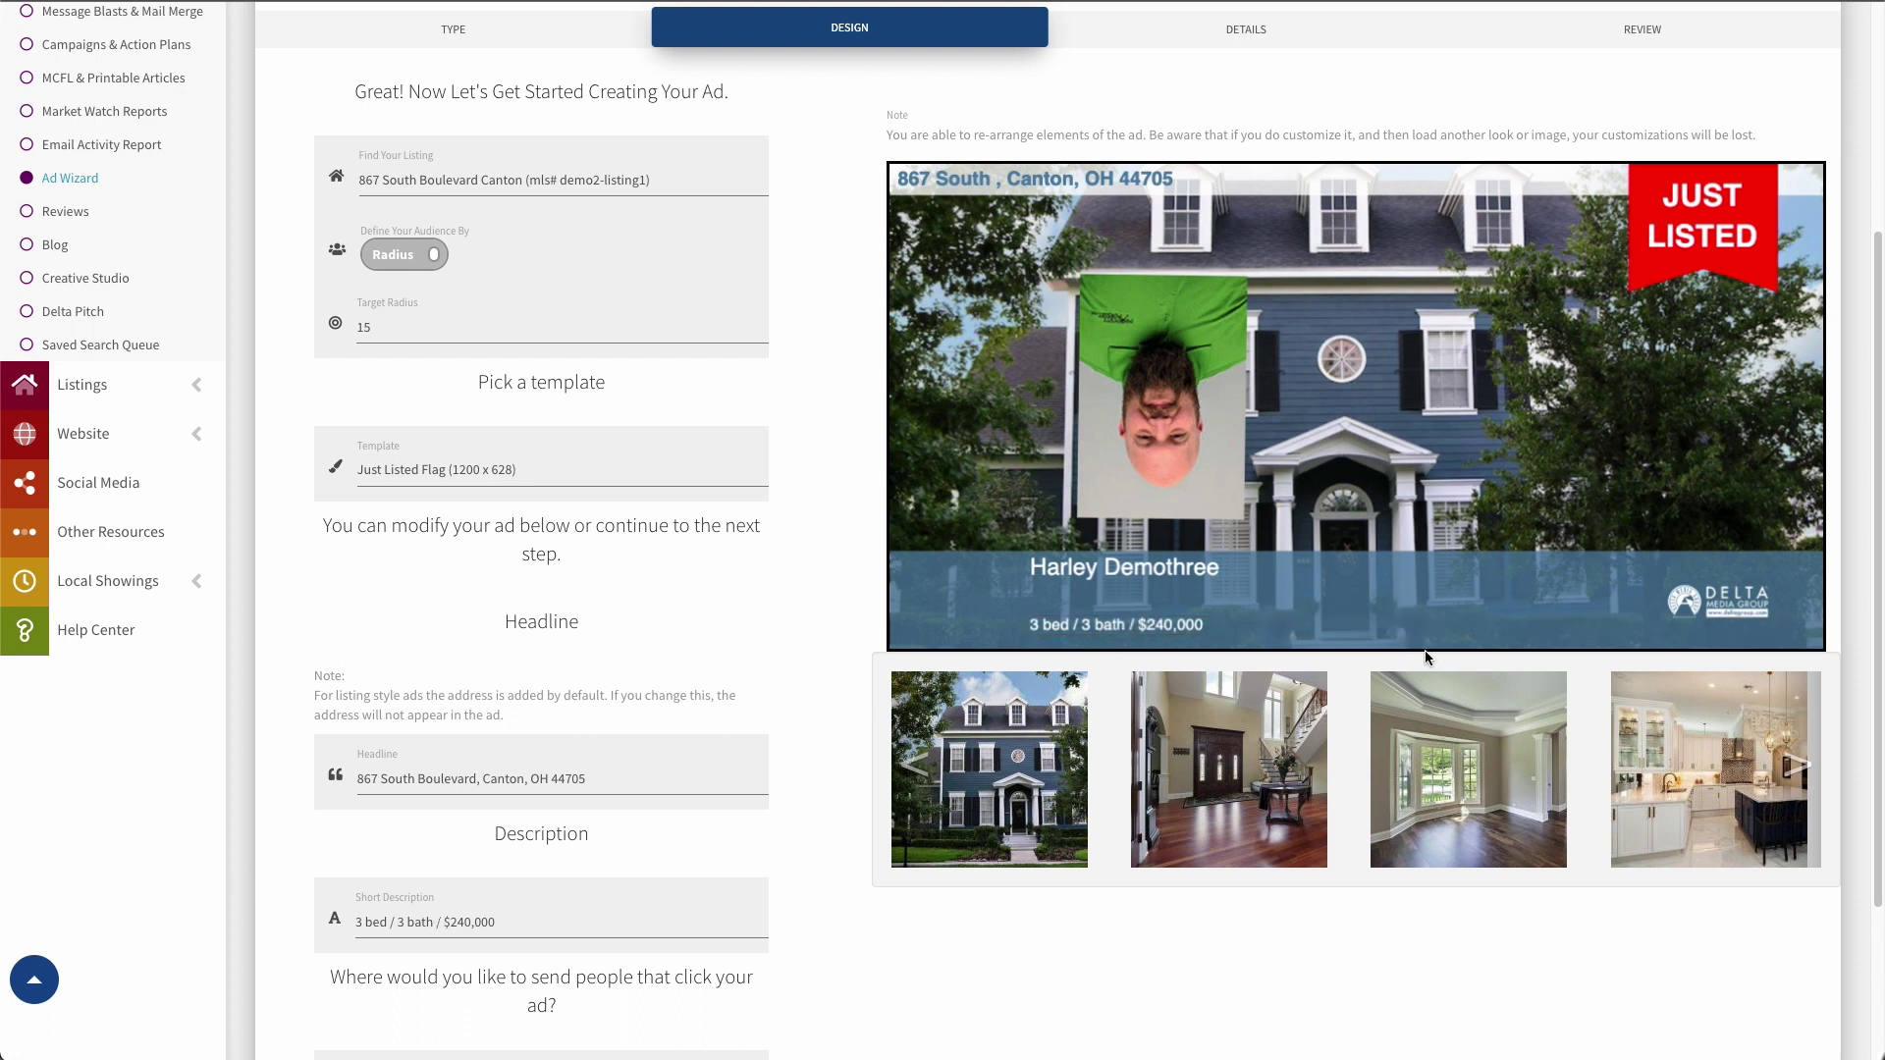
left_click(1168, 572)
Step: Try the entryway and living-room photos, then set the kitchen photo as the ad image
left_click(1205, 754)
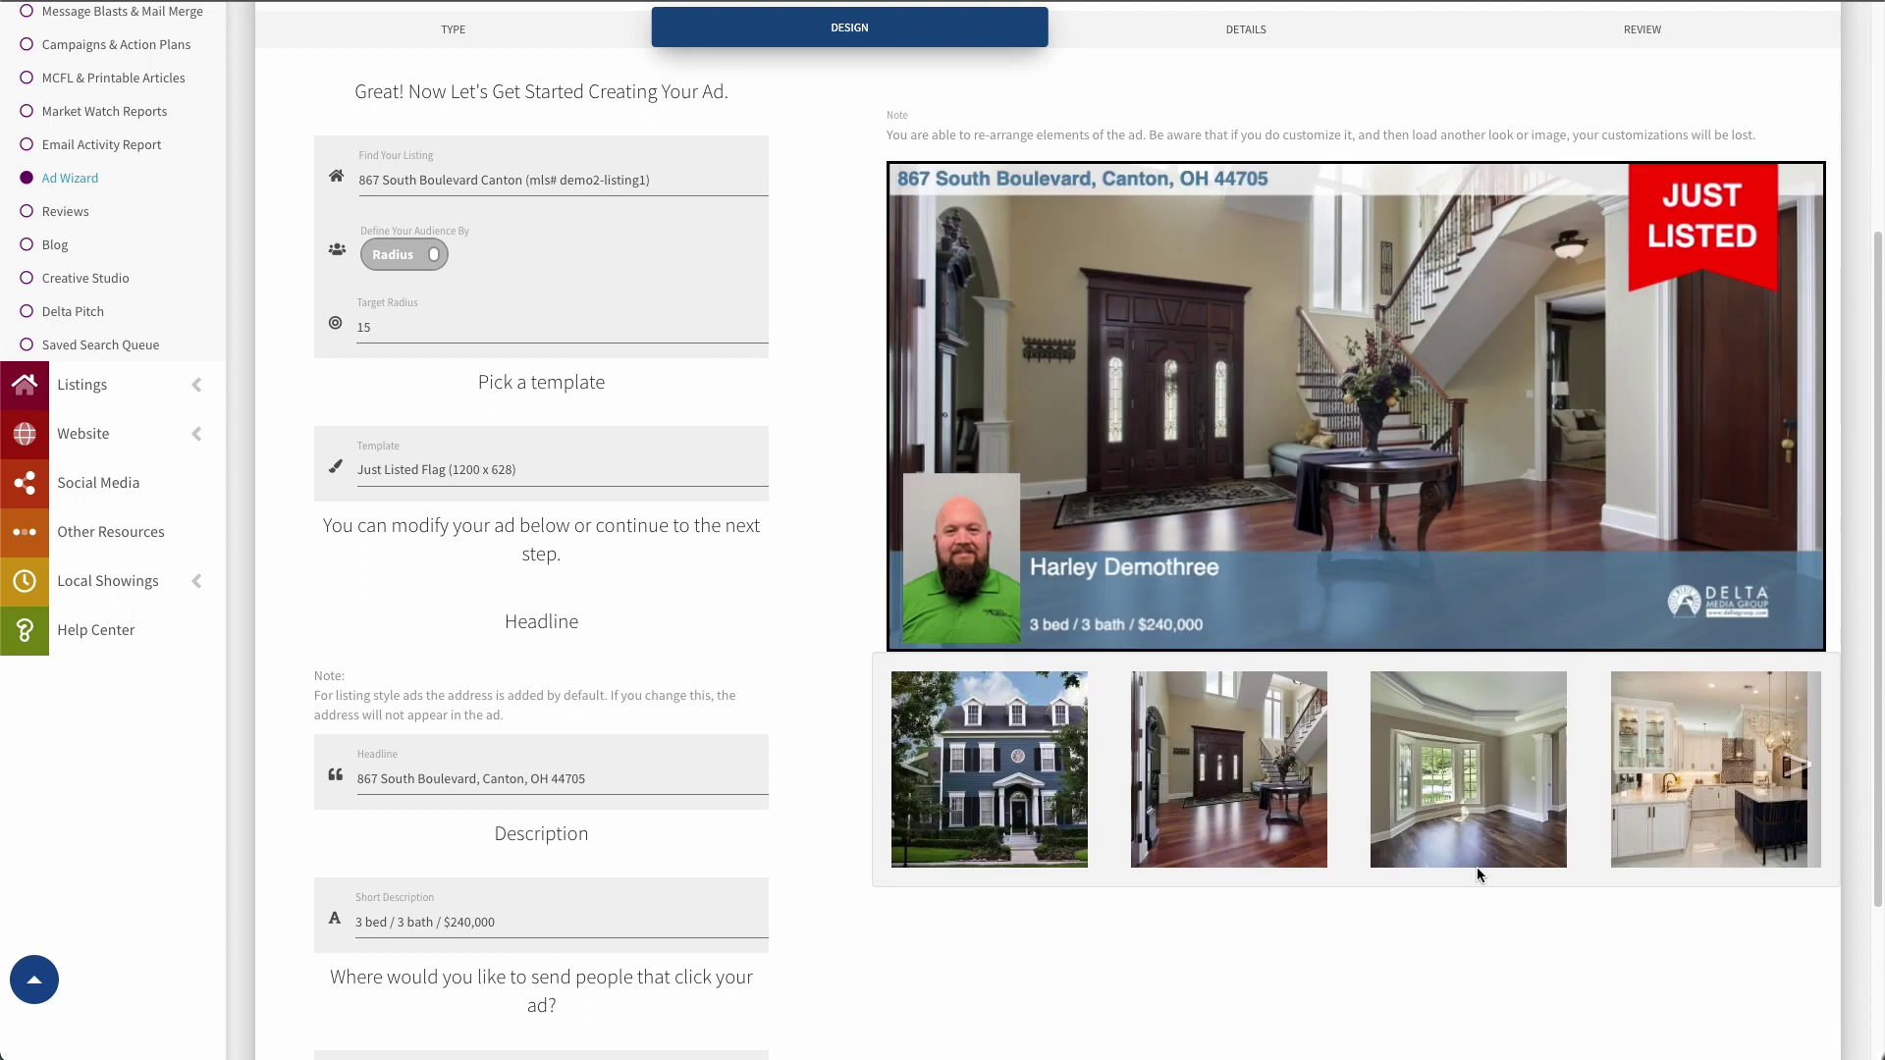
left_click(1478, 862)
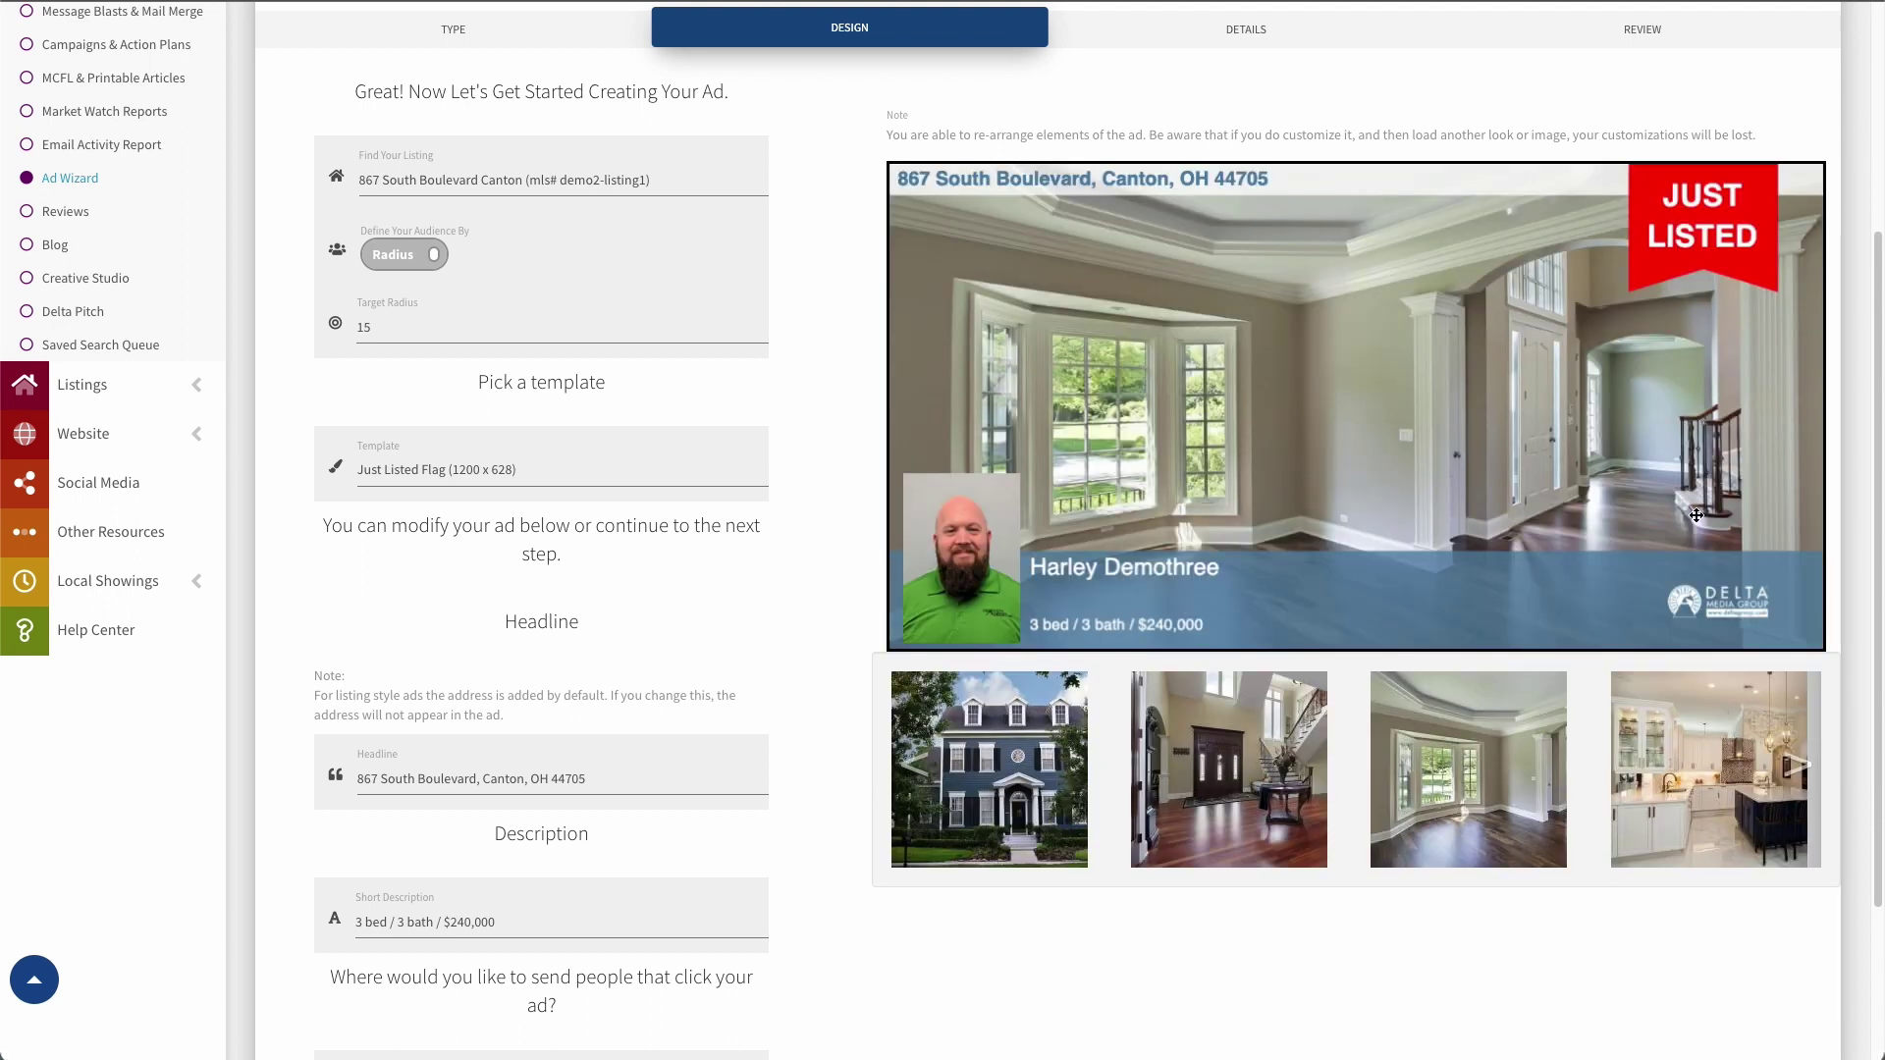
left_click(1703, 793)
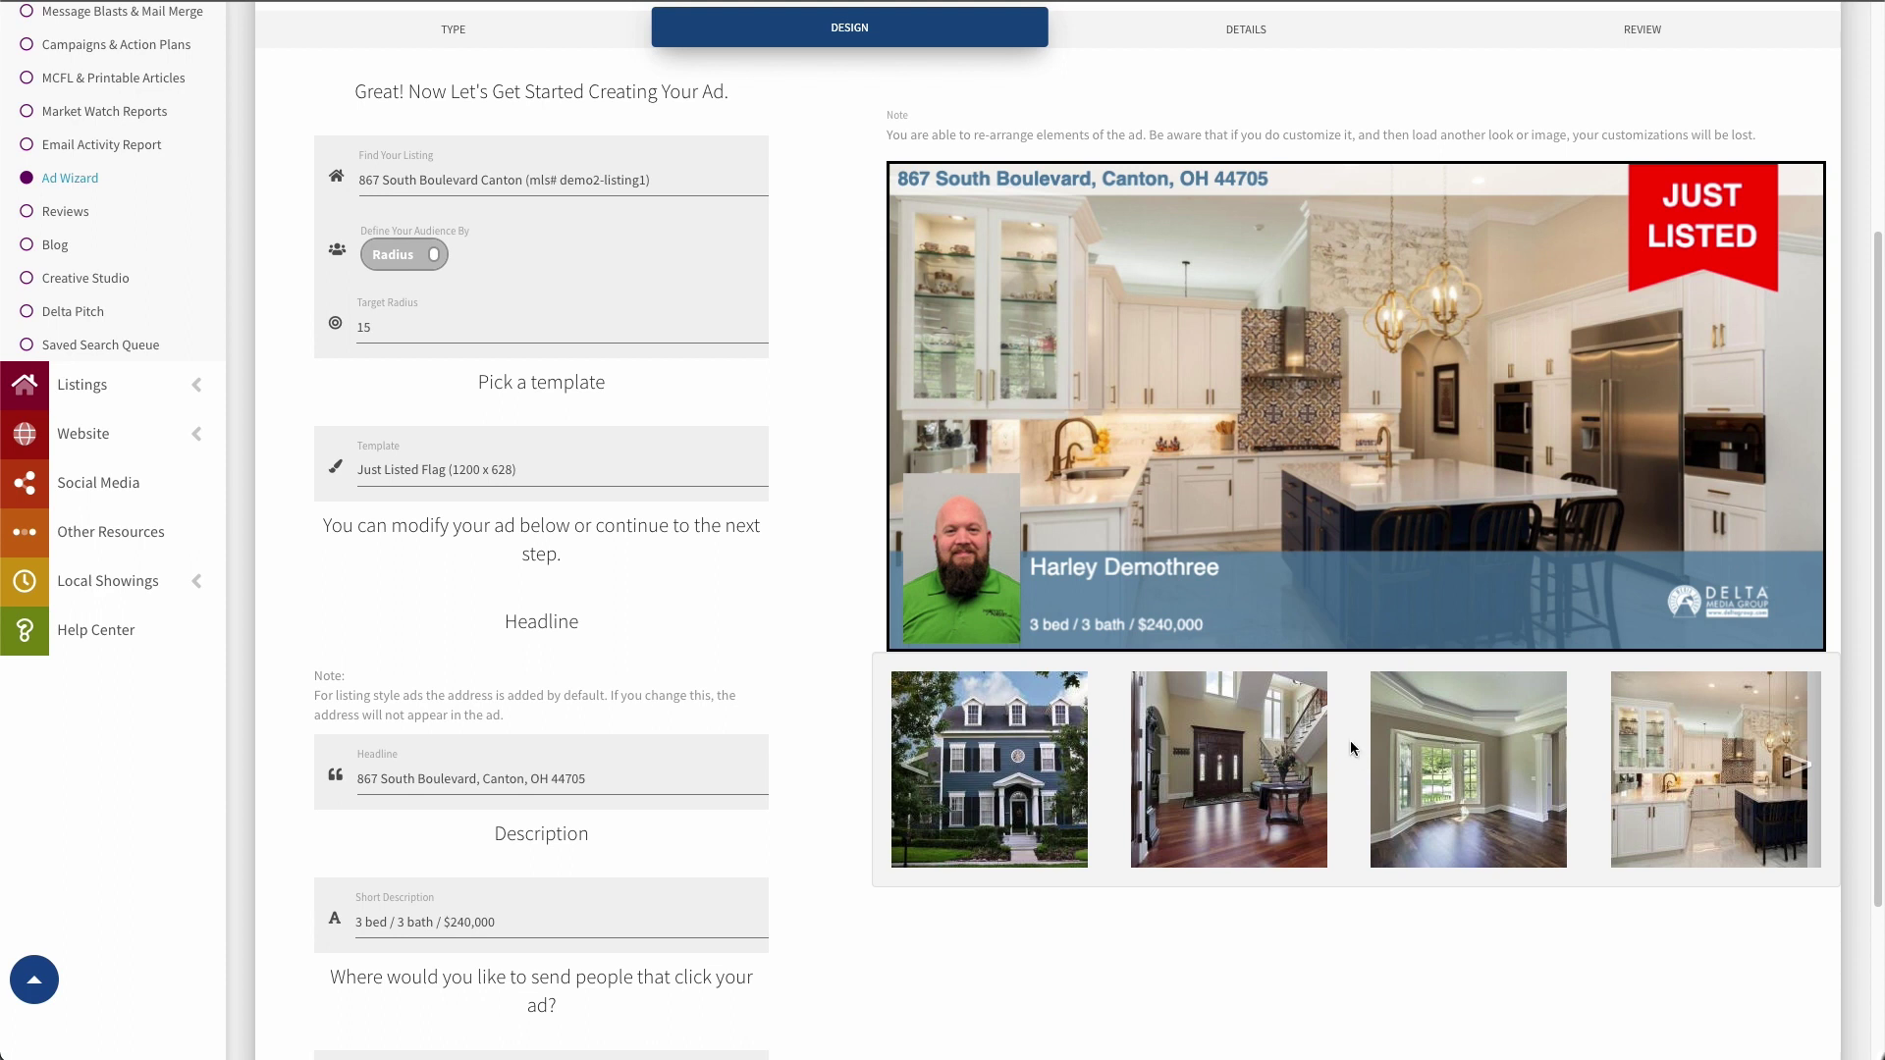
scroll(1249, 253, "down", 2)
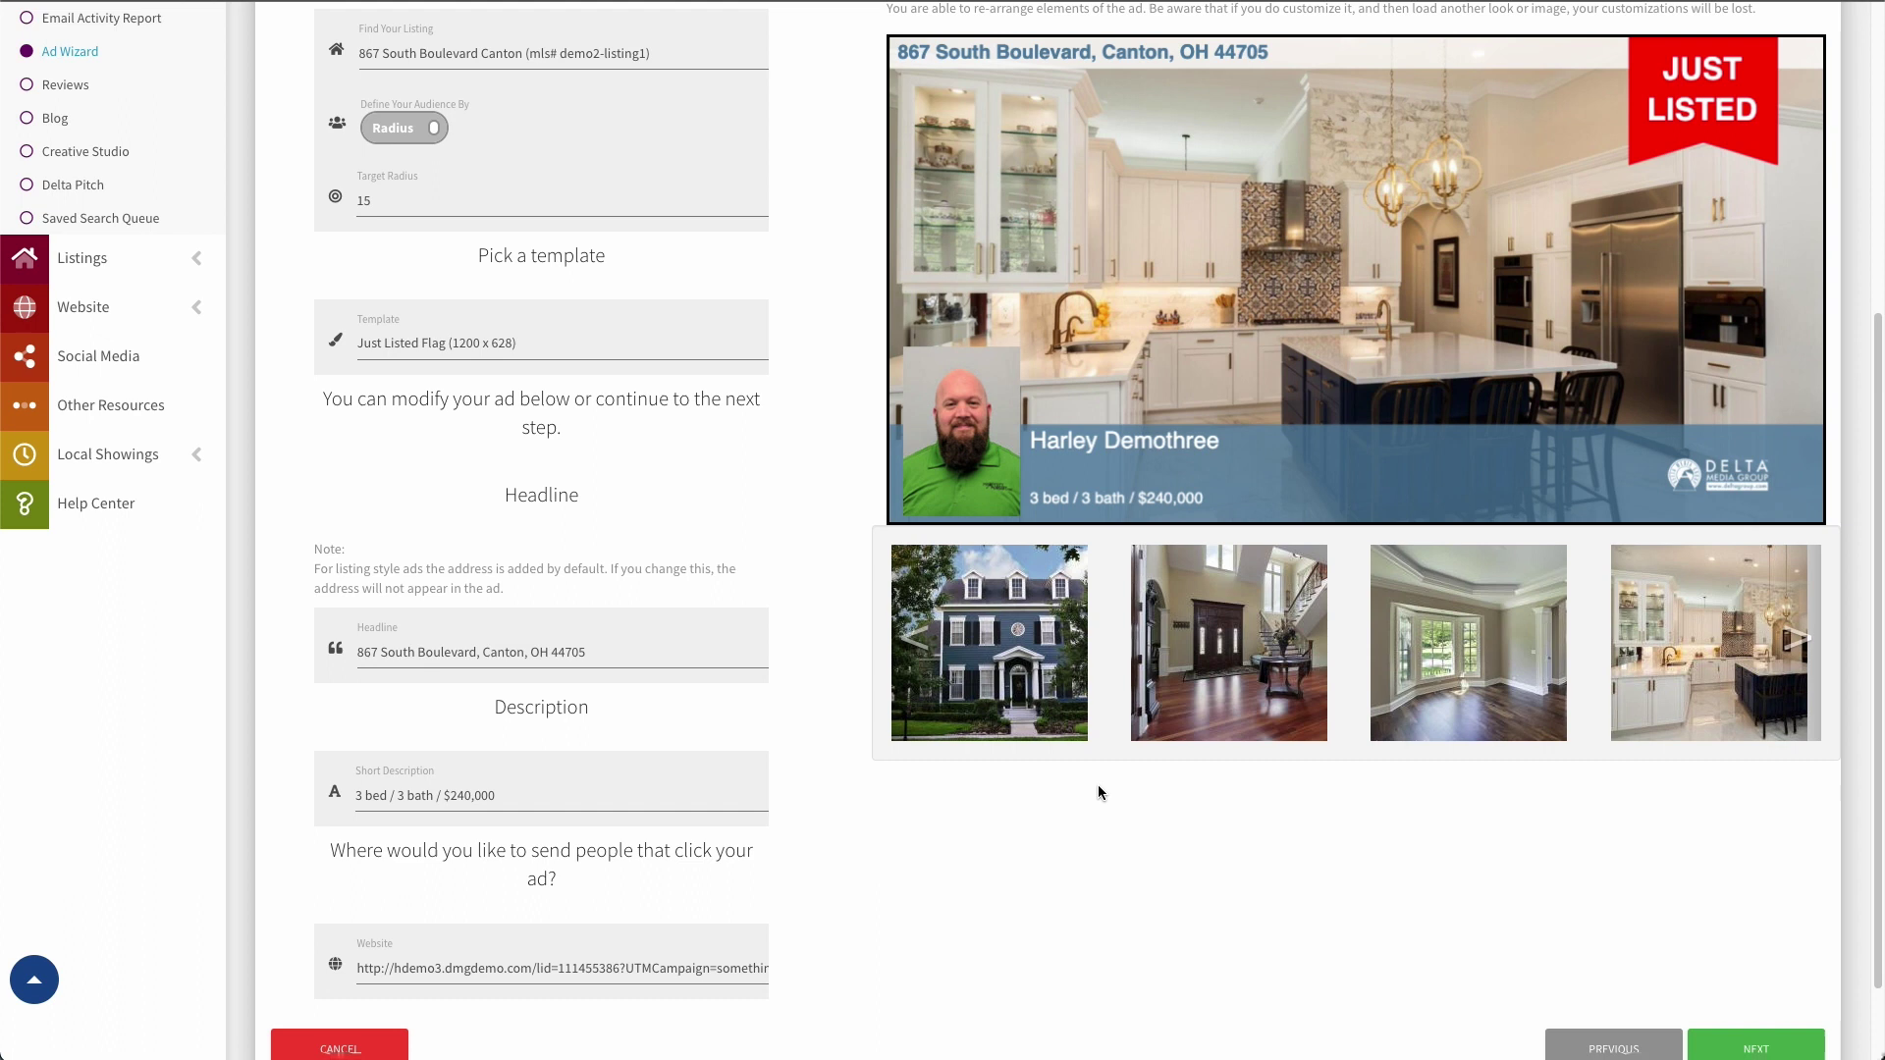
scroll(1090, 800, "down", 2)
Step: On the Details step, set the ad to run November 1 to November 16, 2022
left_click(1767, 935)
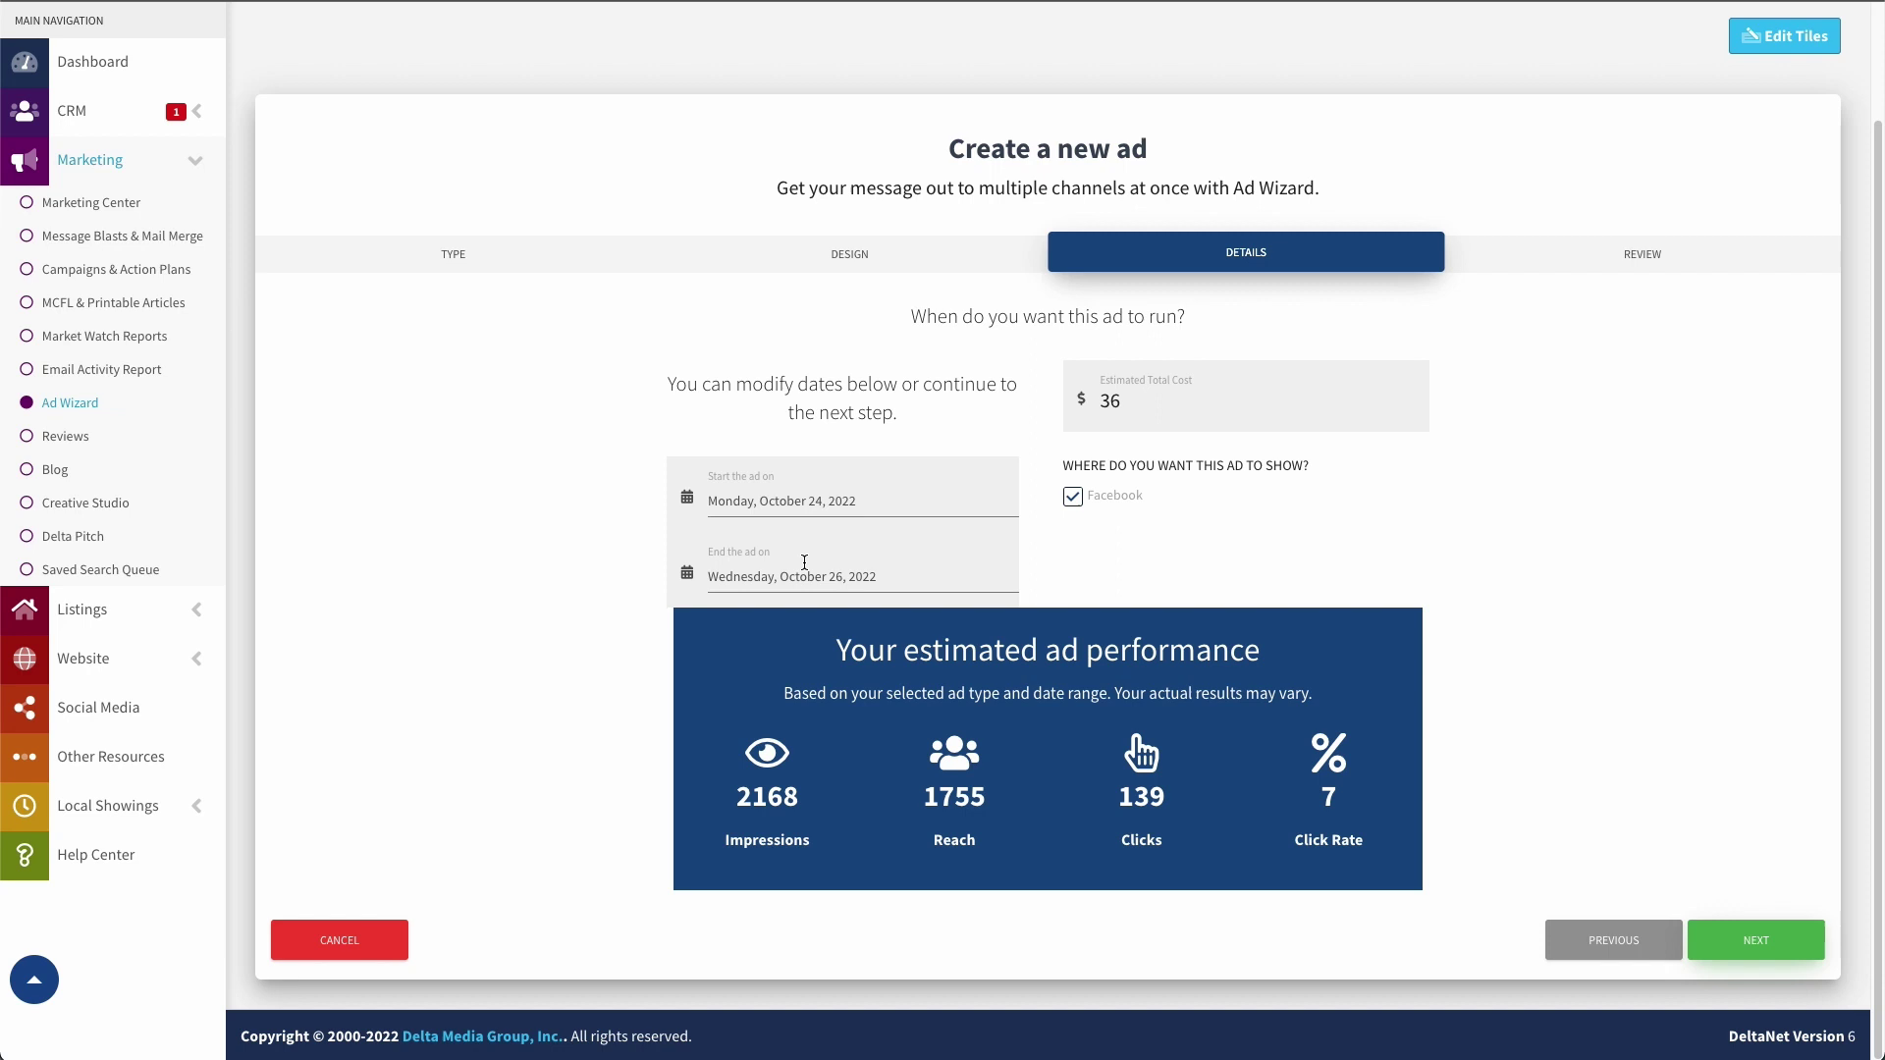
left_click(838, 576)
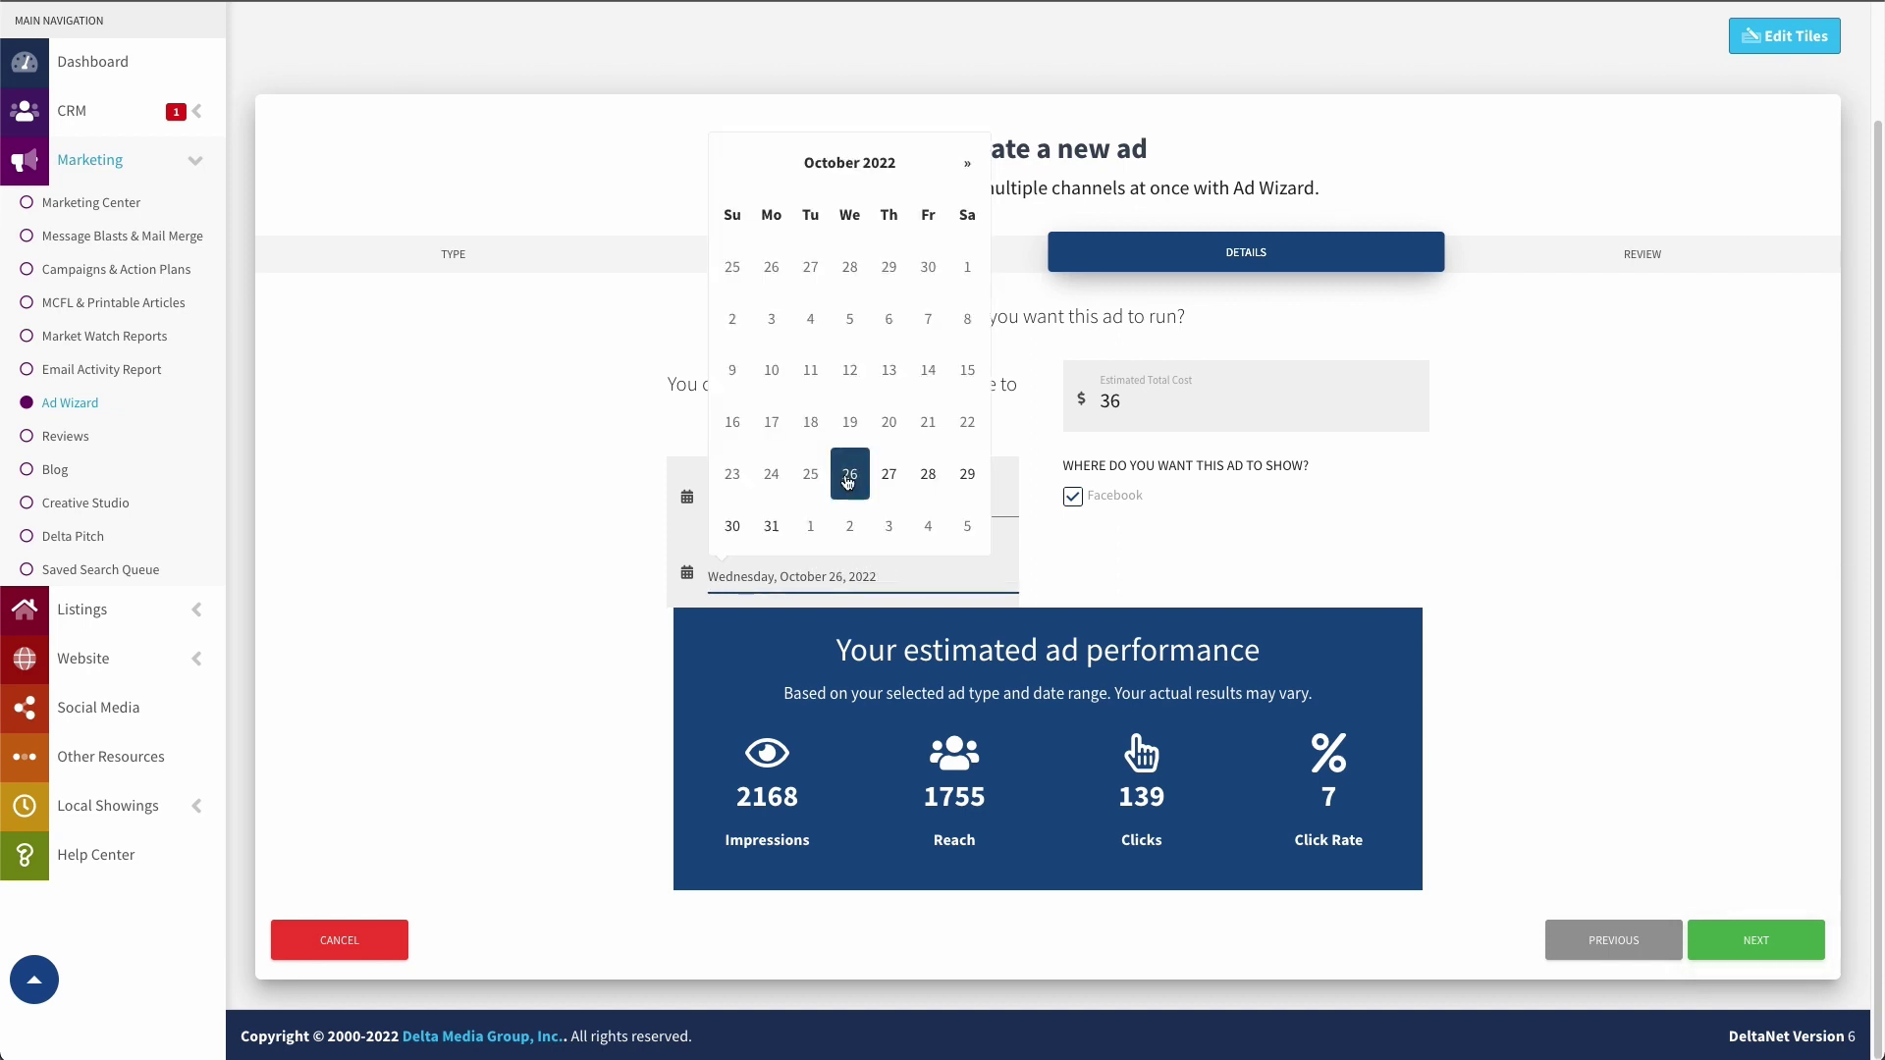
left_click(1119, 586)
left_click(844, 503)
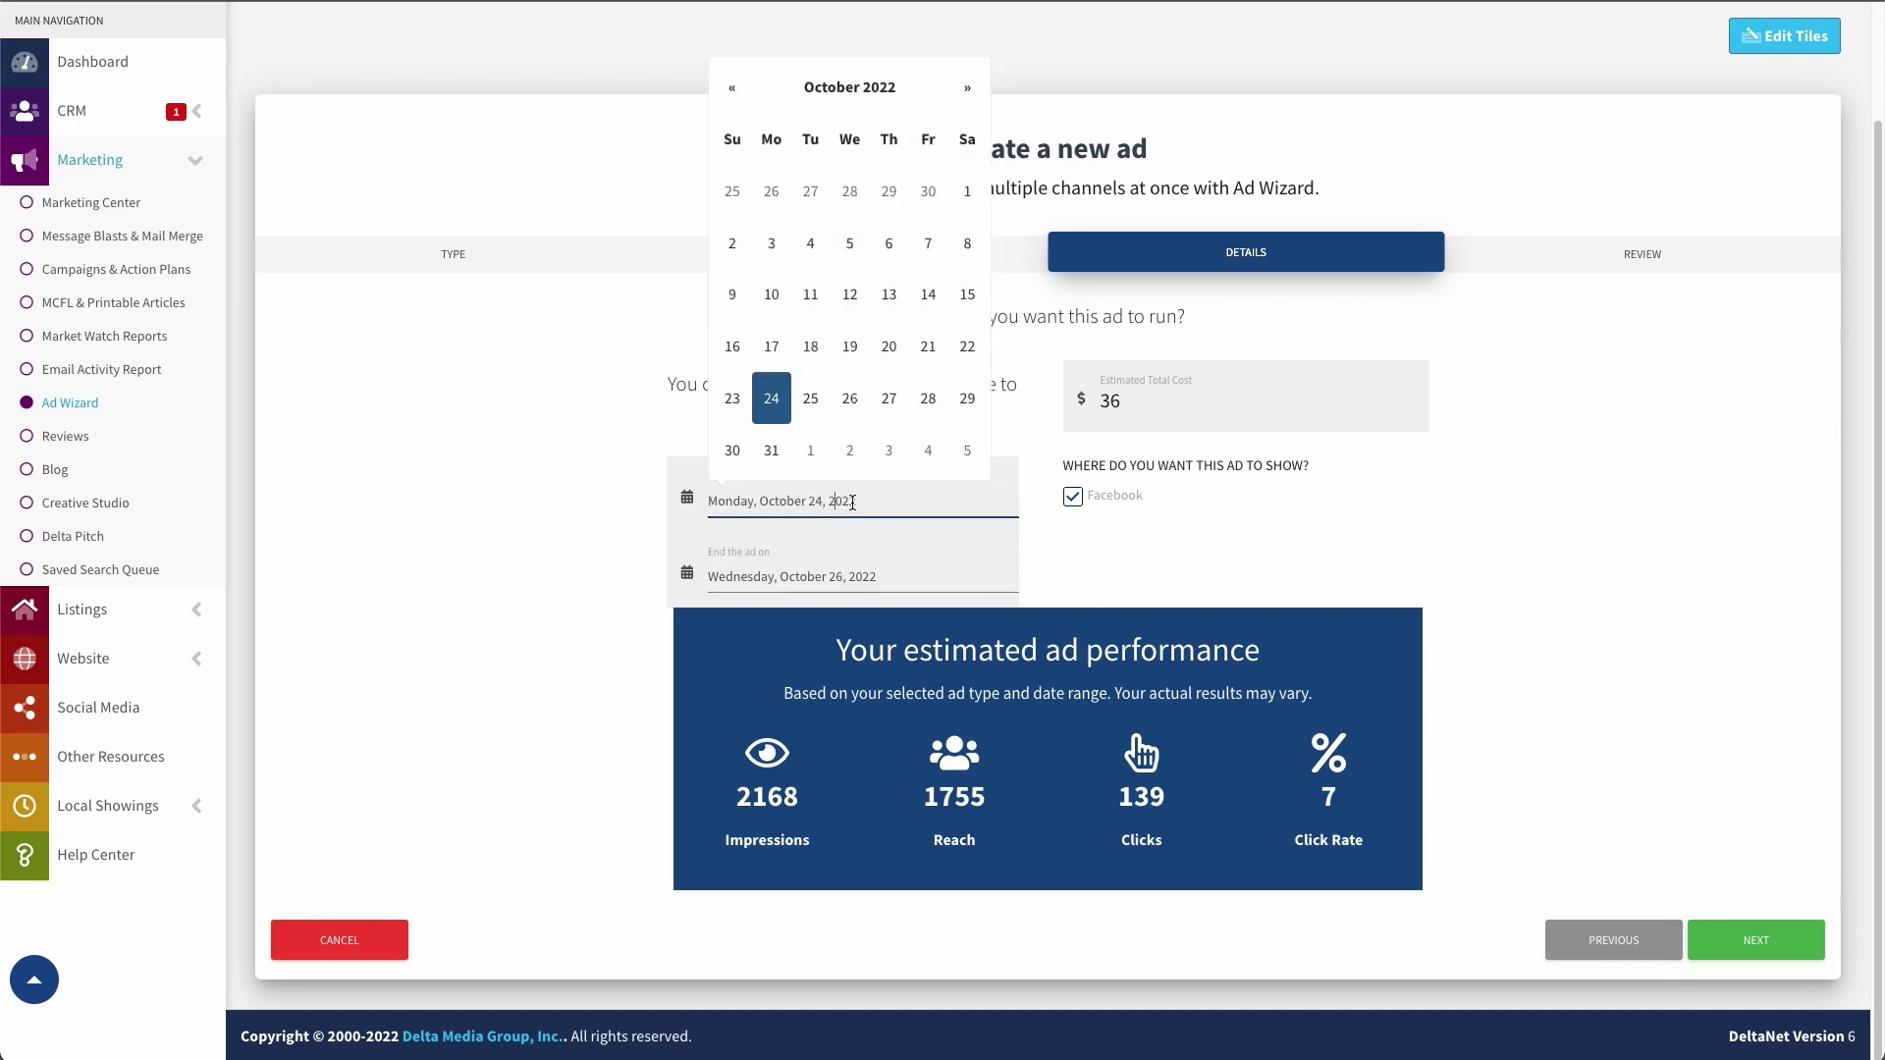
left_click(815, 451)
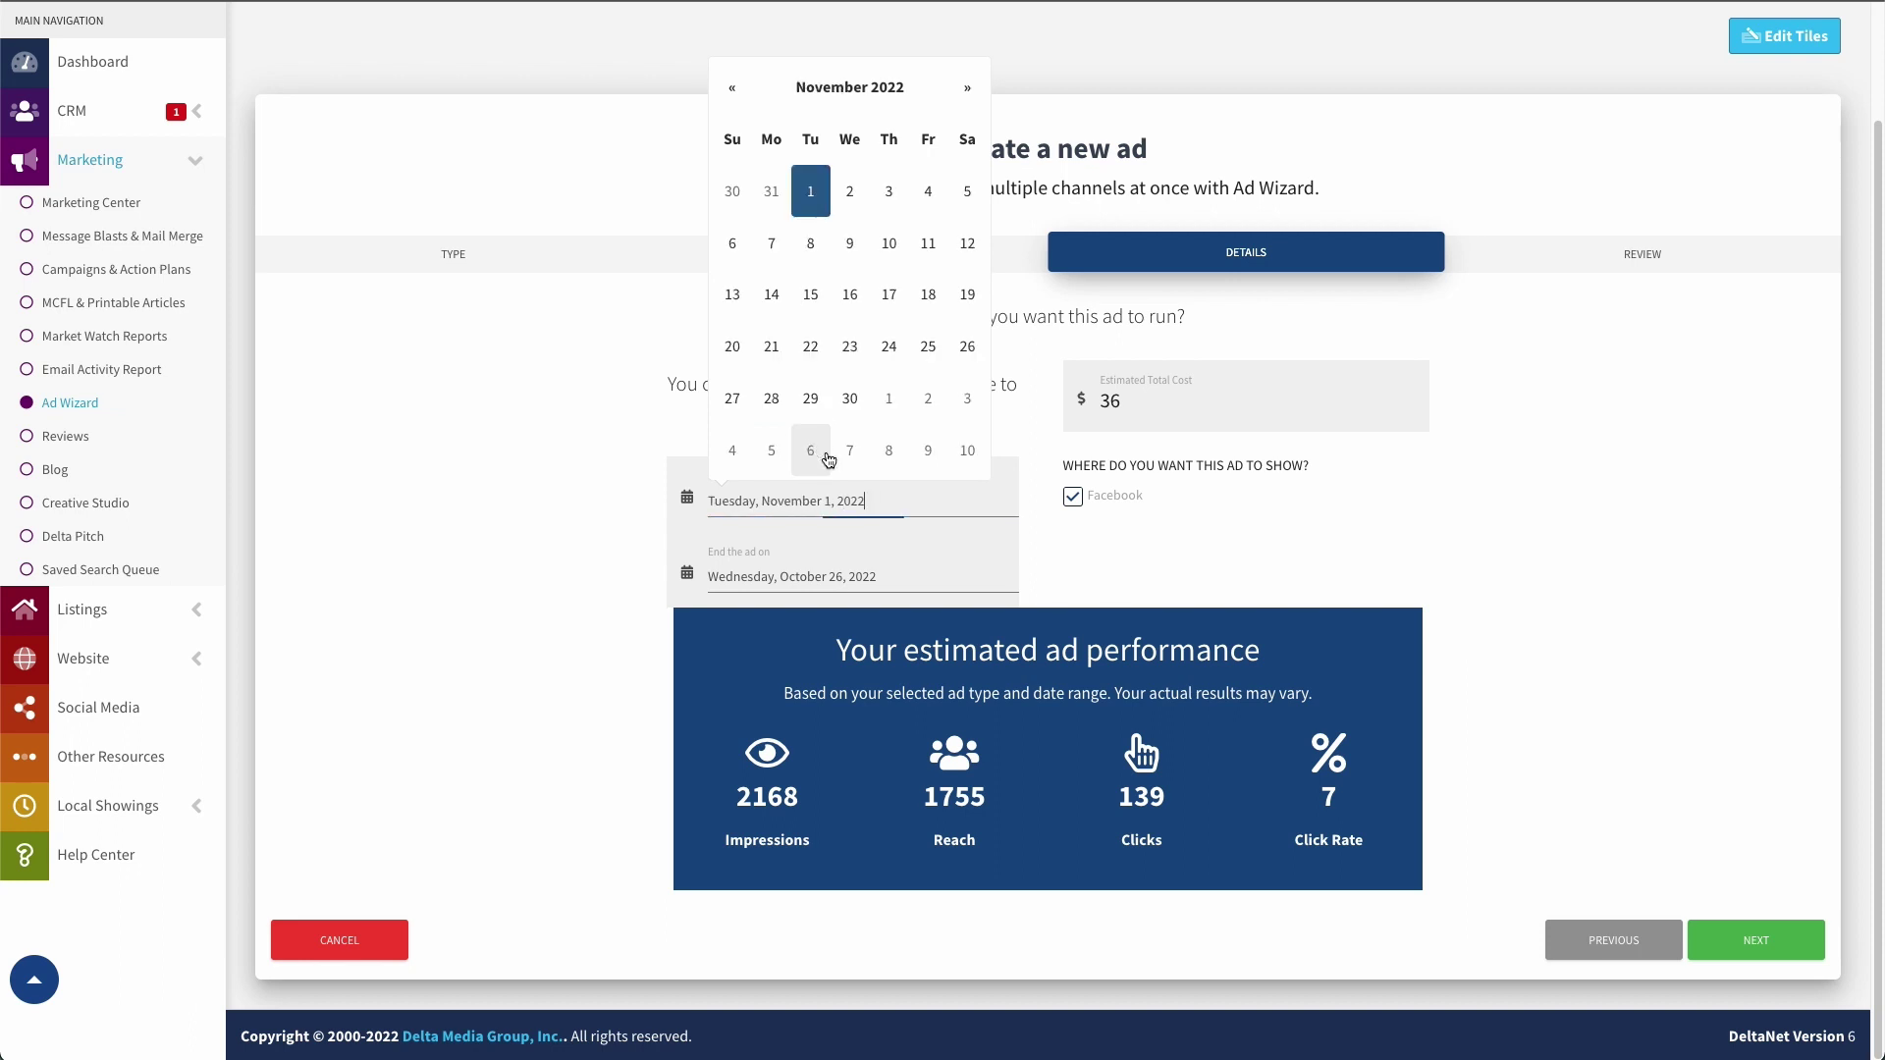
left_click(835, 576)
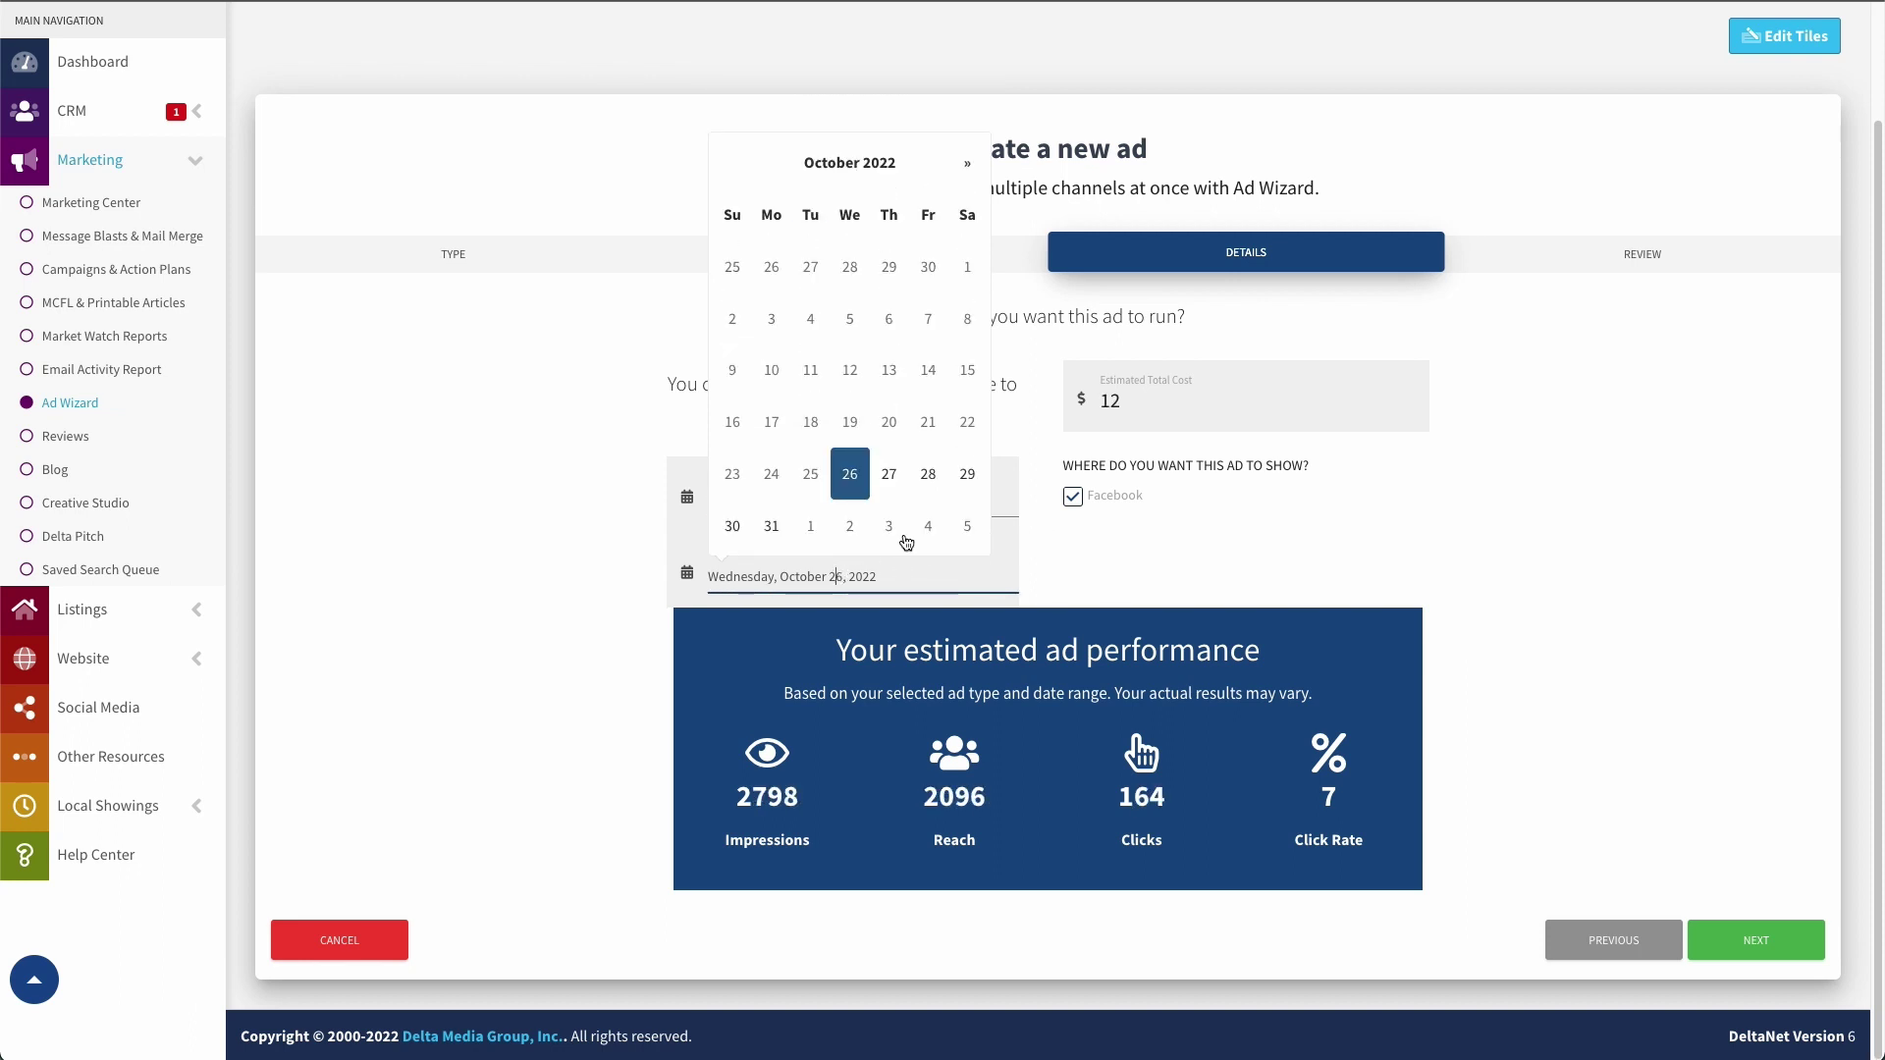
left_click(967, 163)
left_click(850, 370)
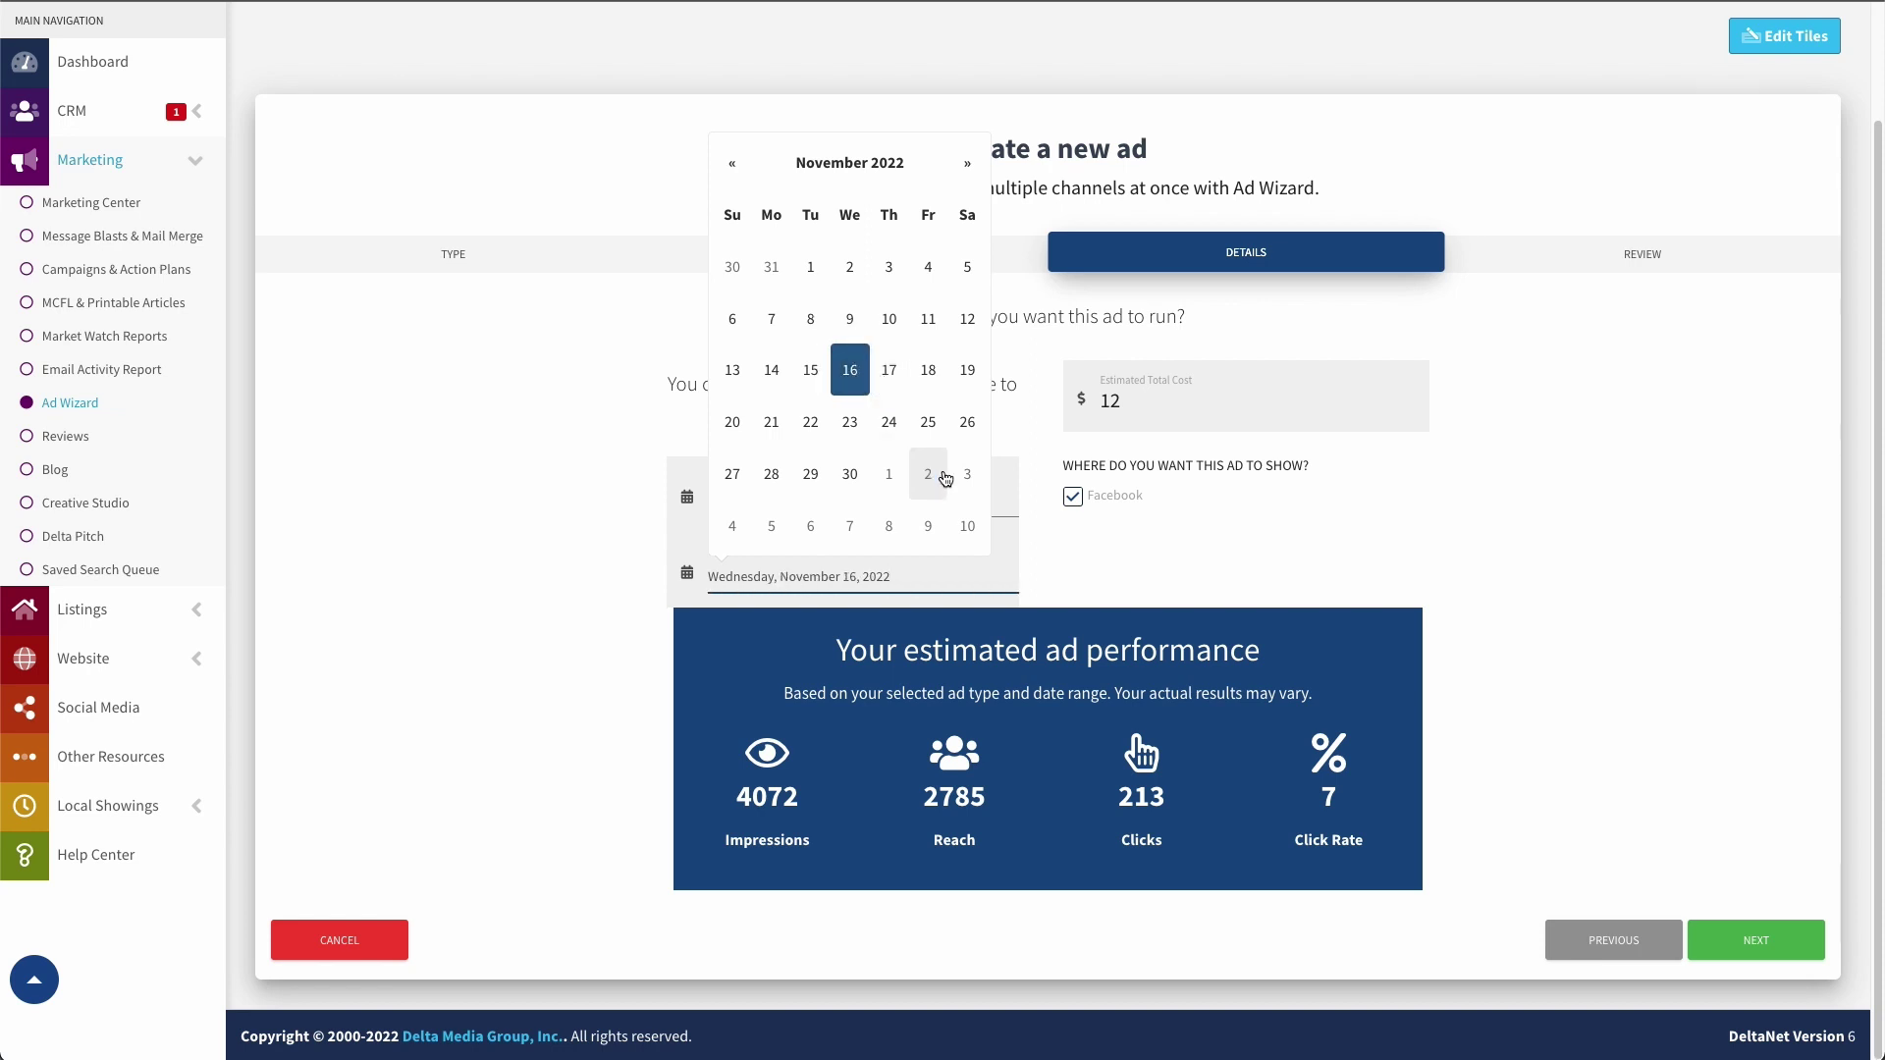
left_click(1060, 561)
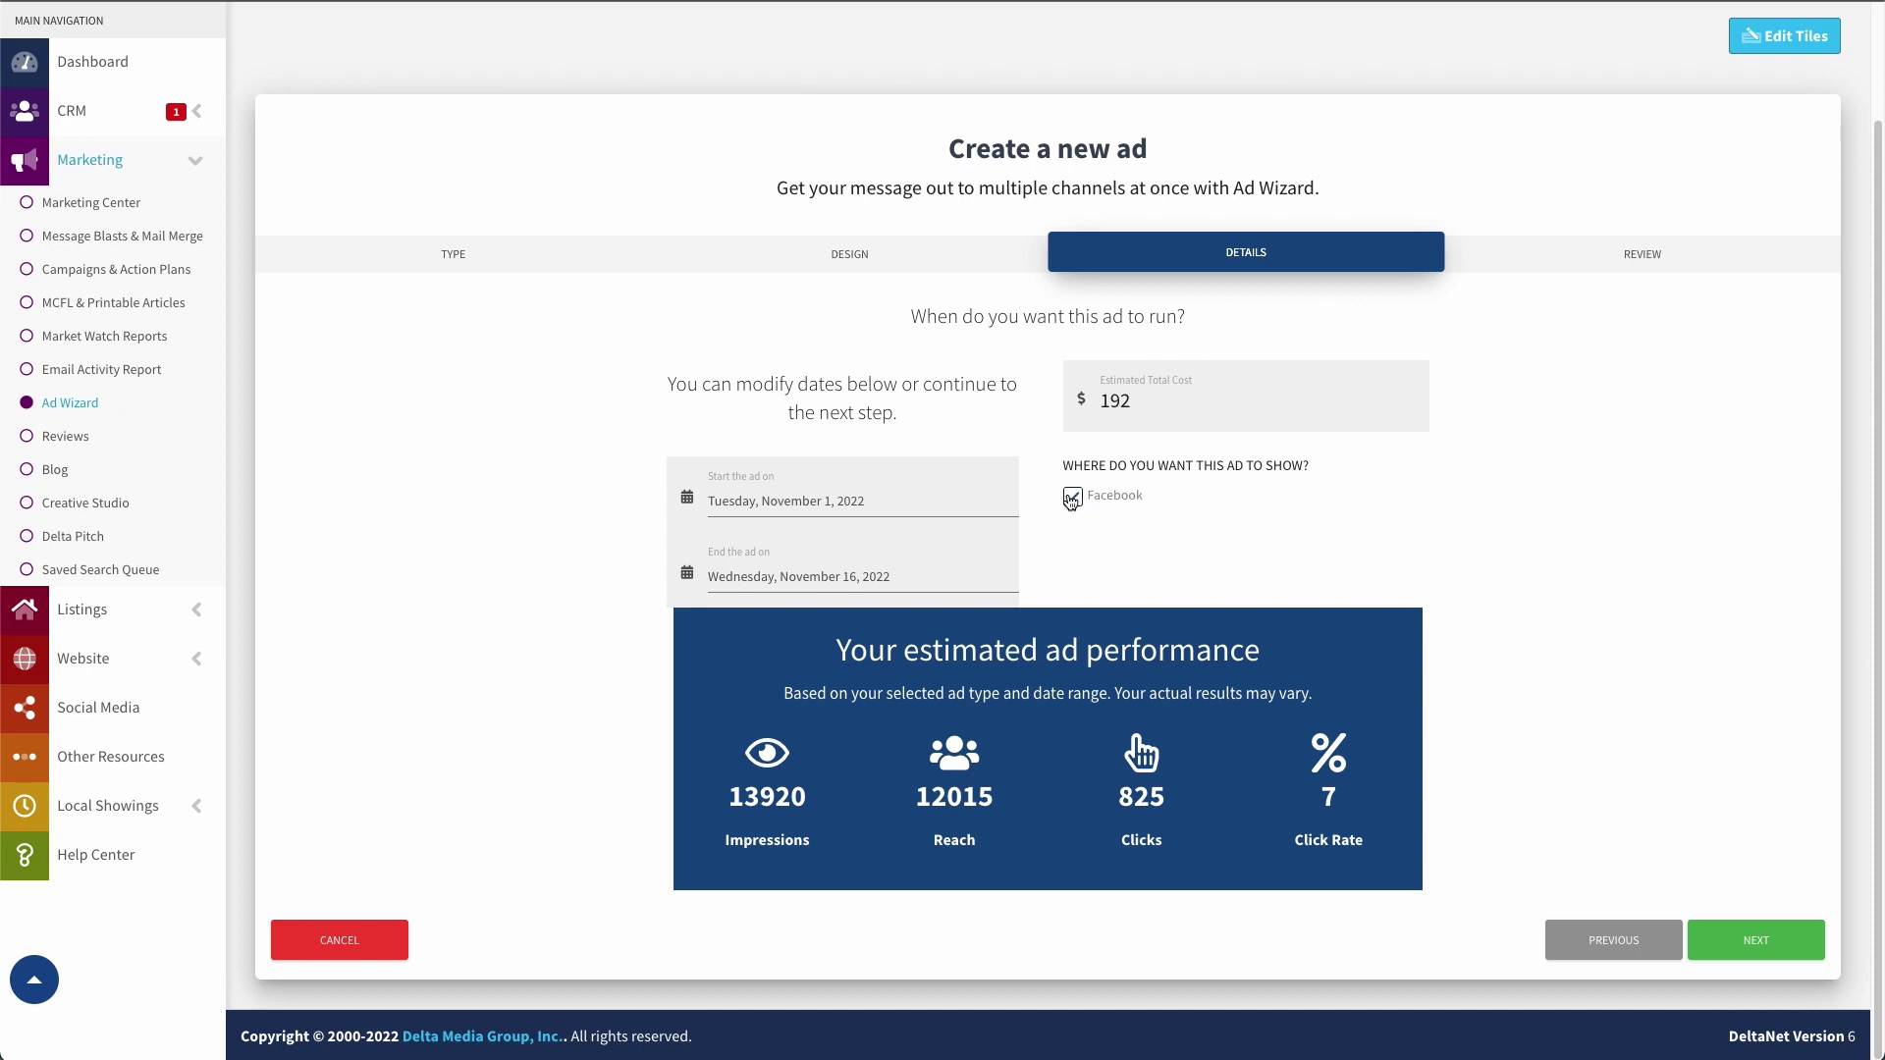
Step: Pass the Review step and finish the ad to reach its $192 purchase page
left_click(1756, 941)
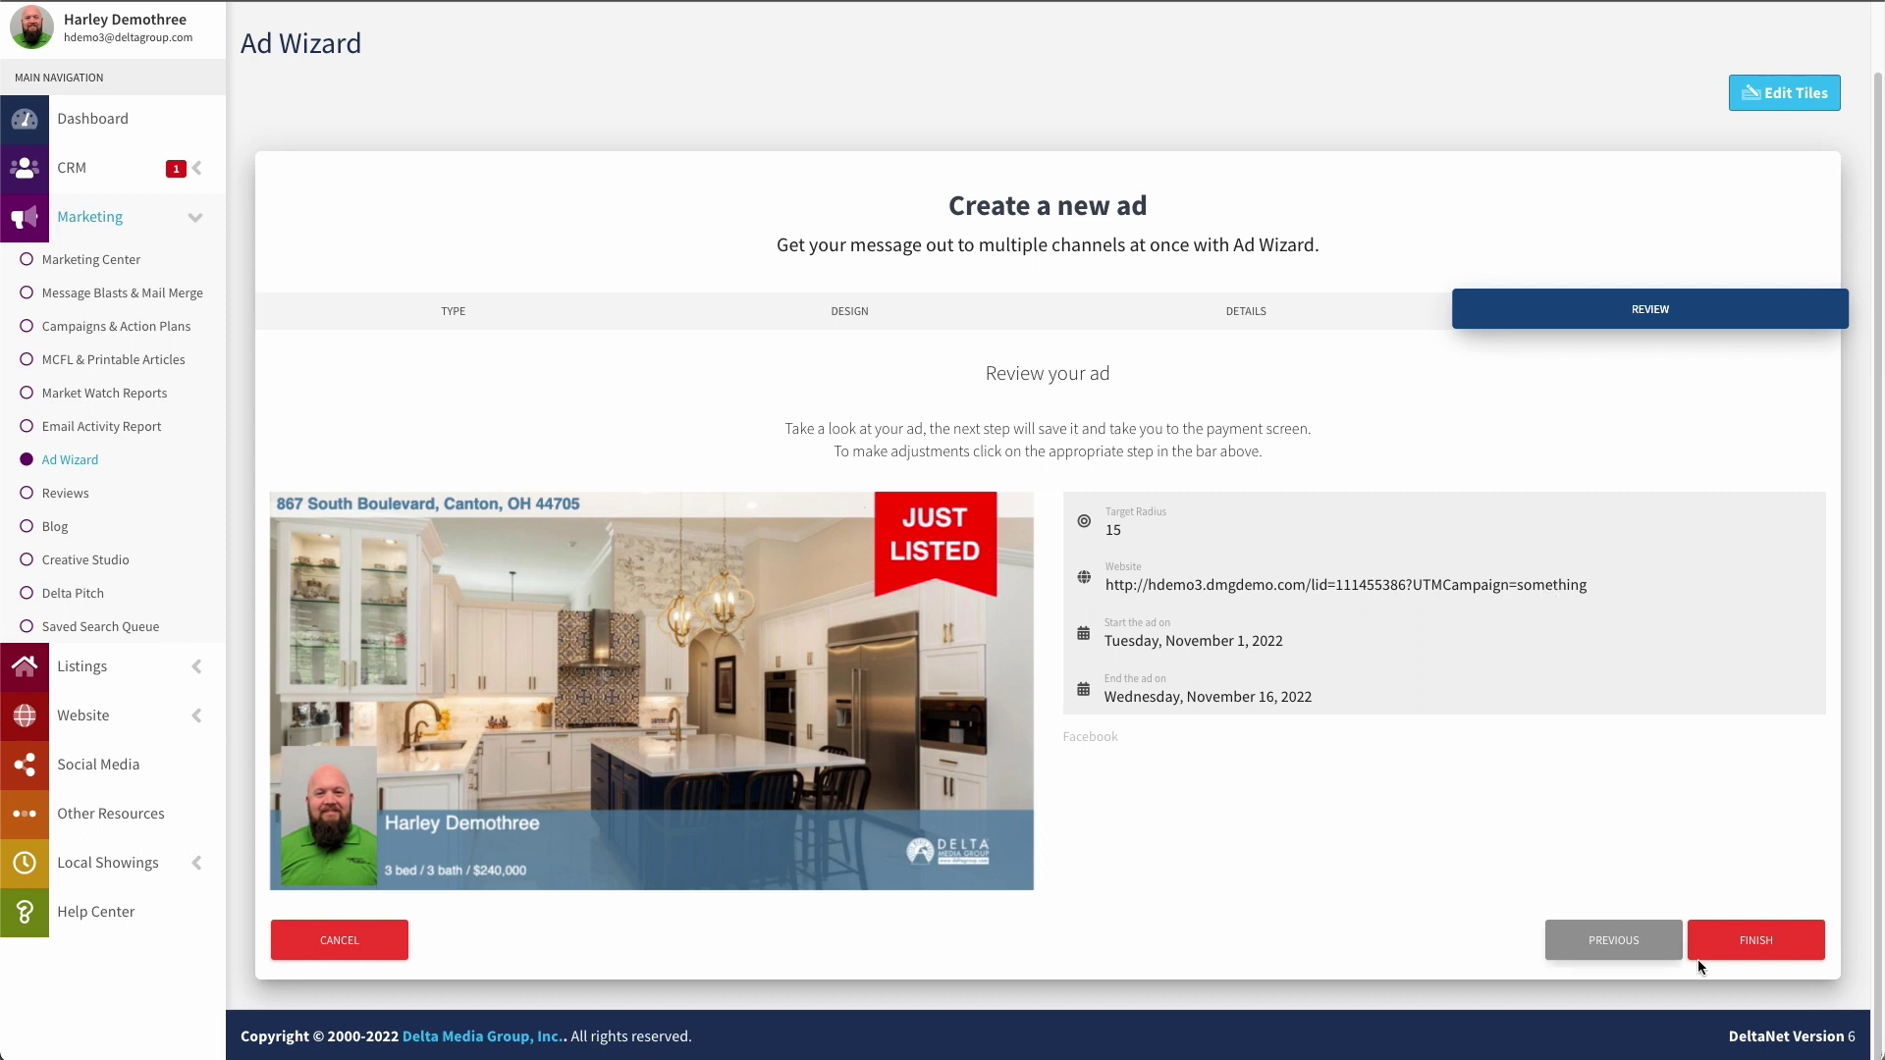
left_click(1744, 945)
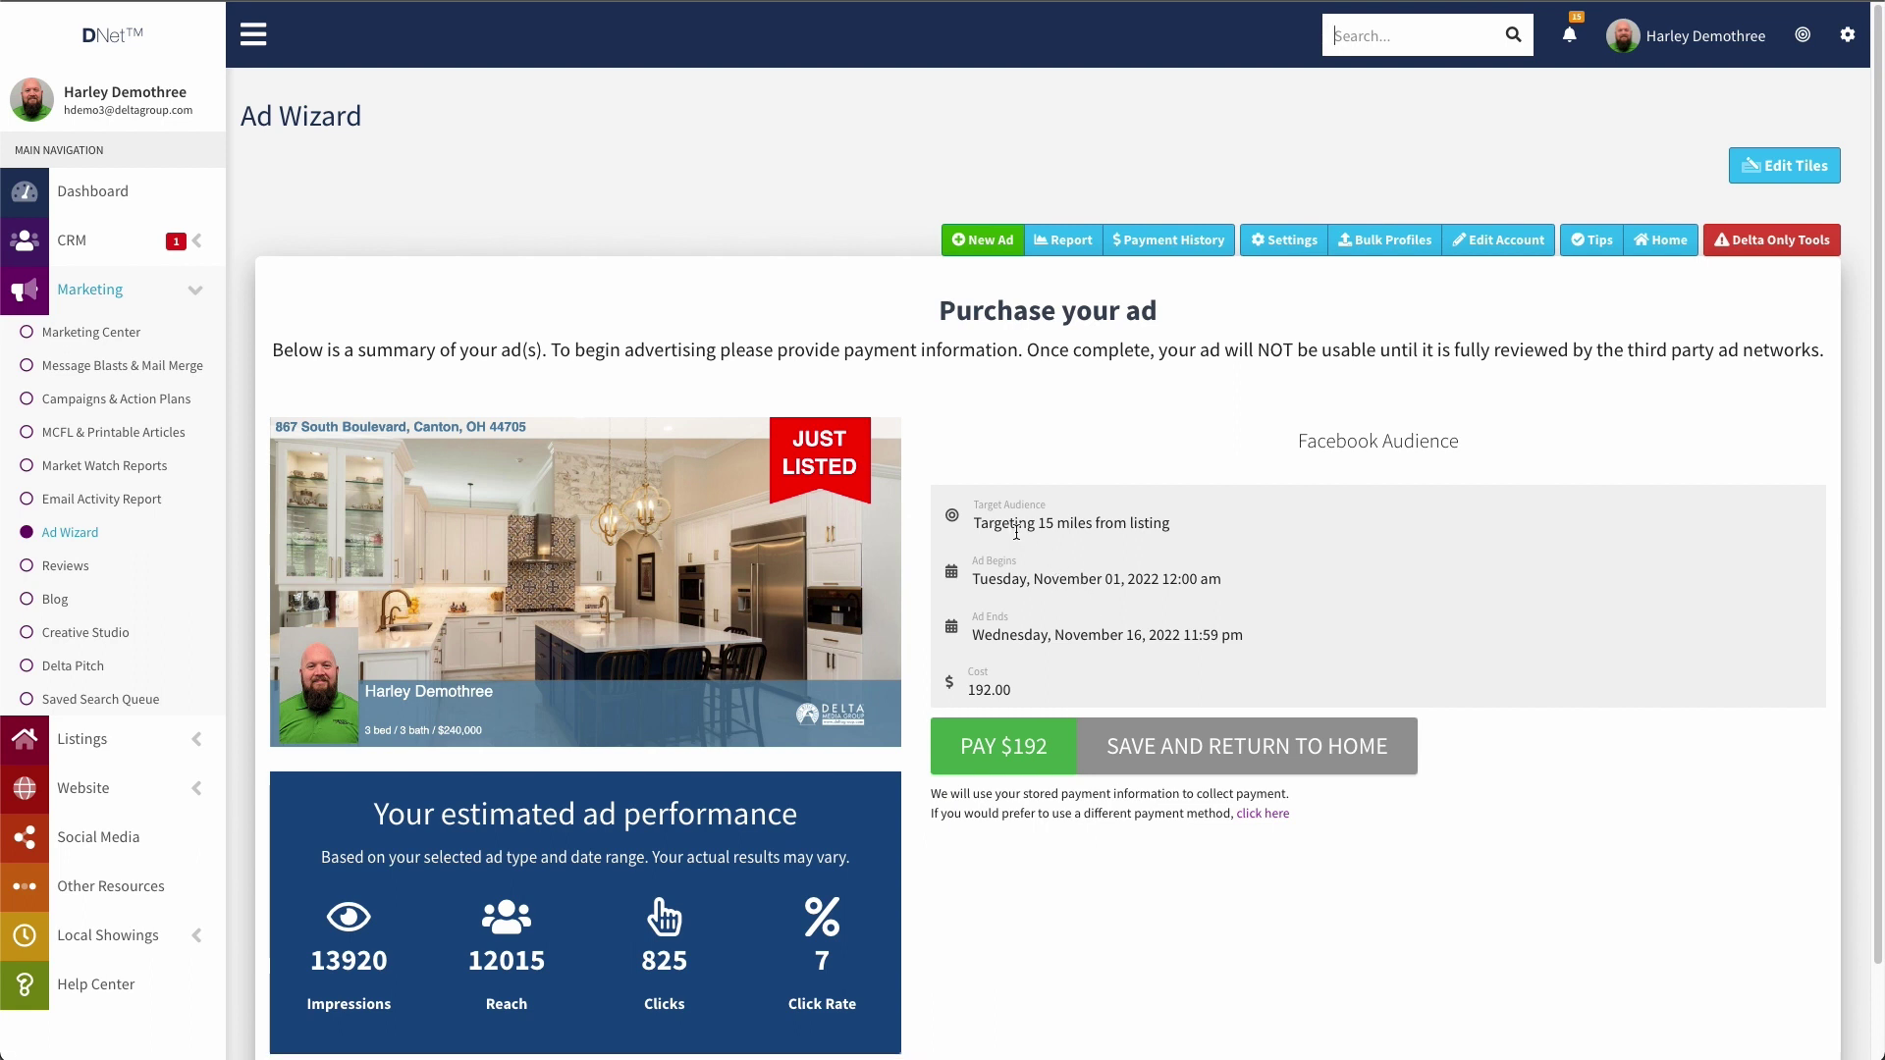
left_click_drag(978, 580, 1259, 586)
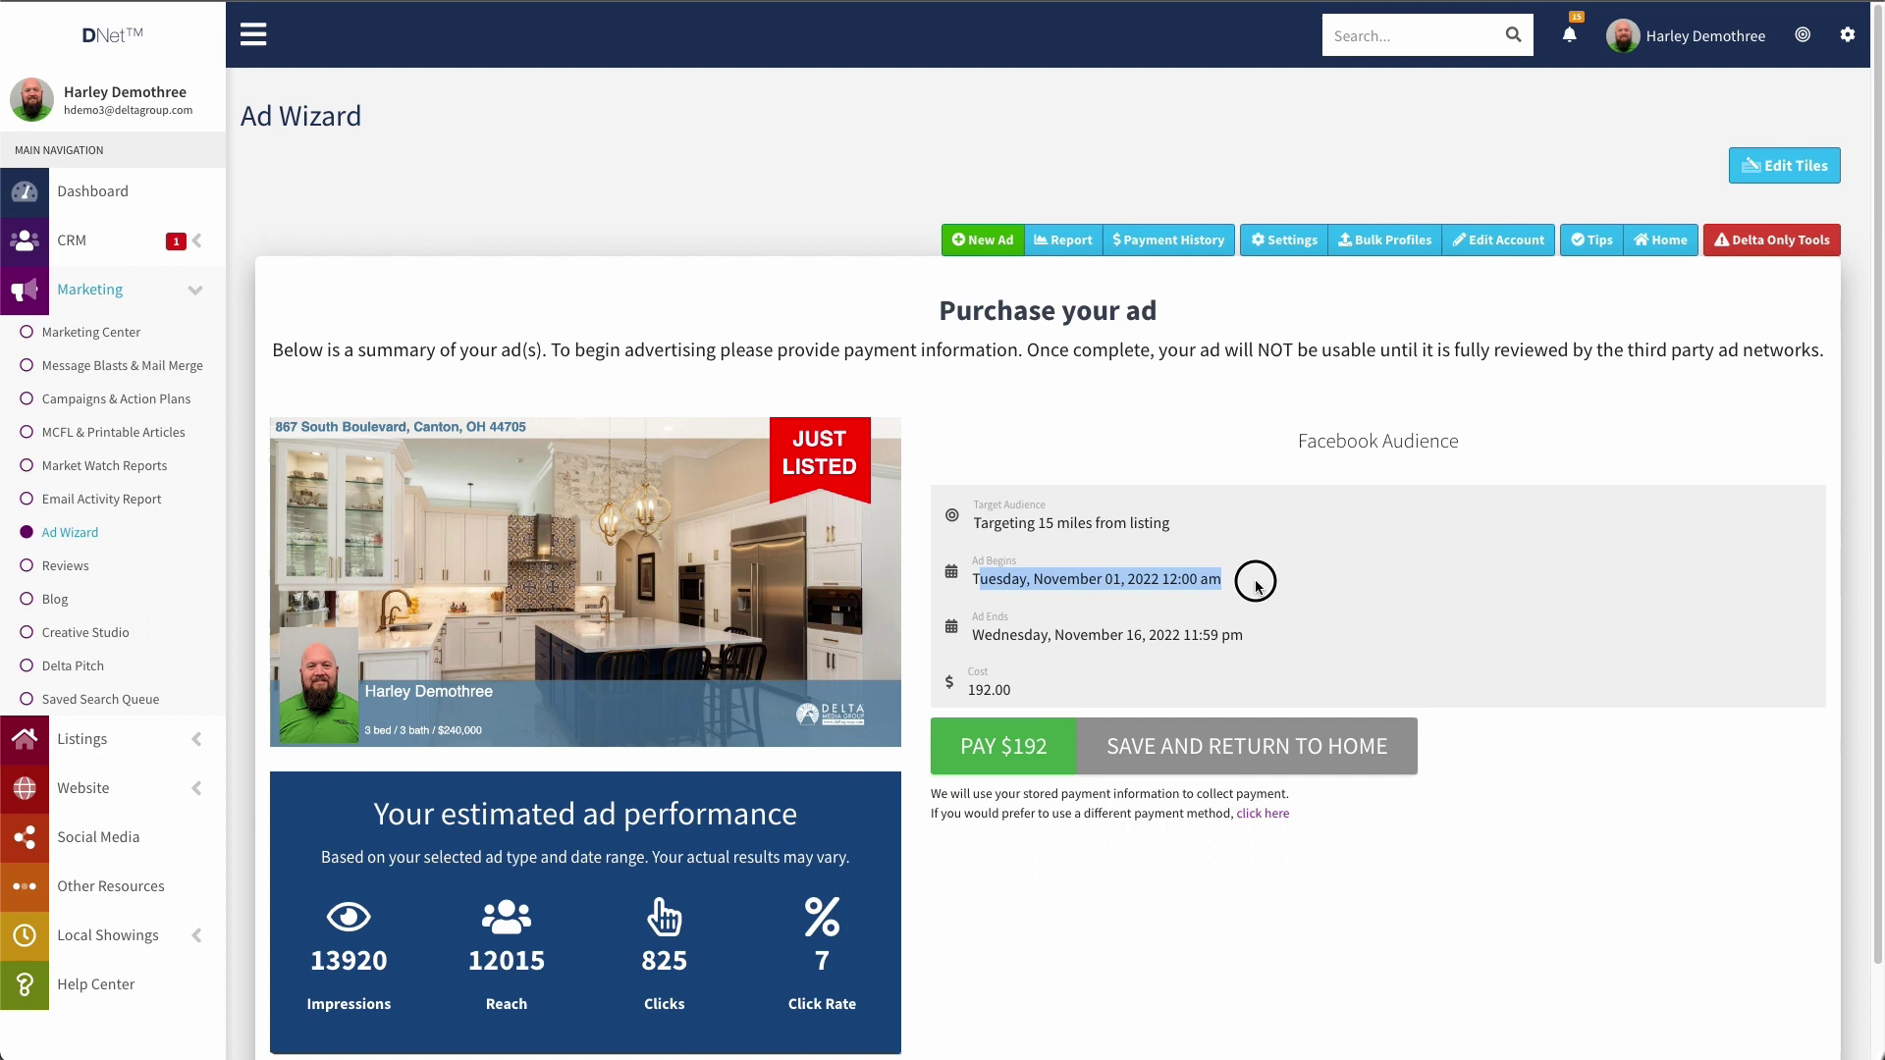
left_click(1257, 586)
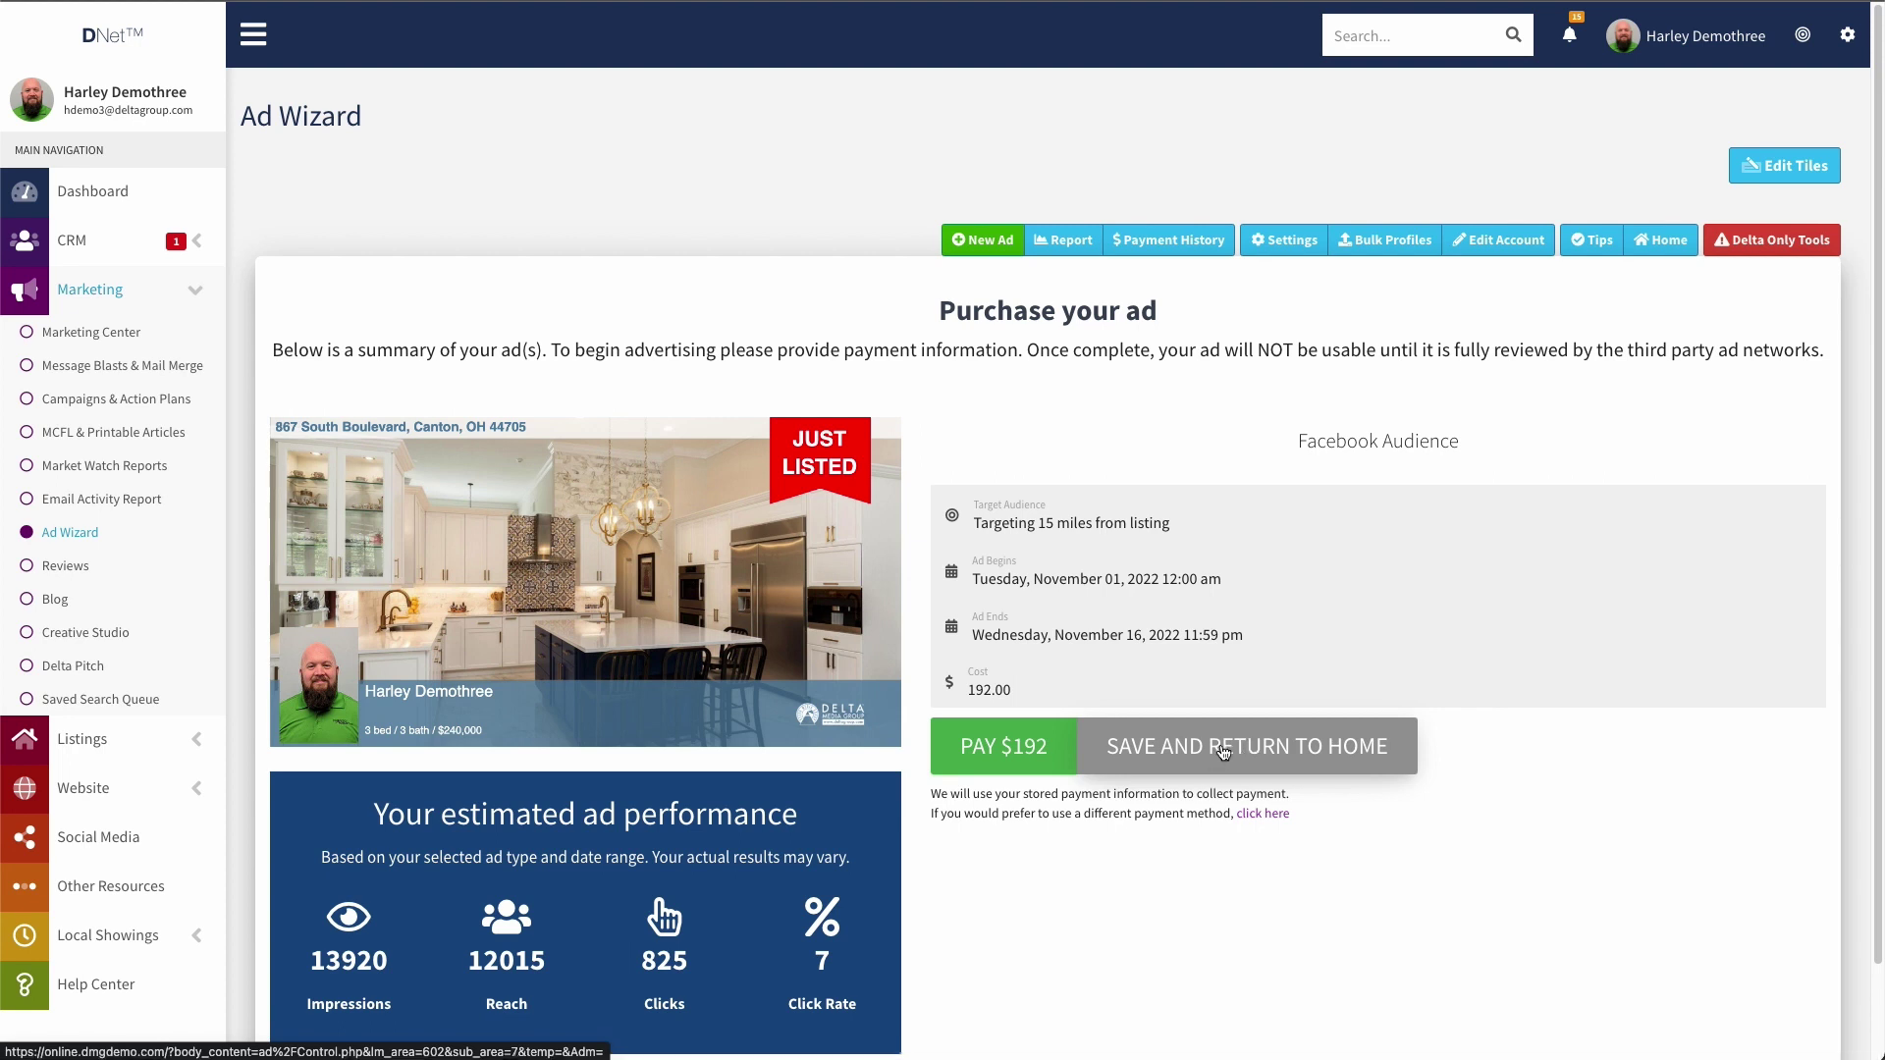
left_click(1223, 752)
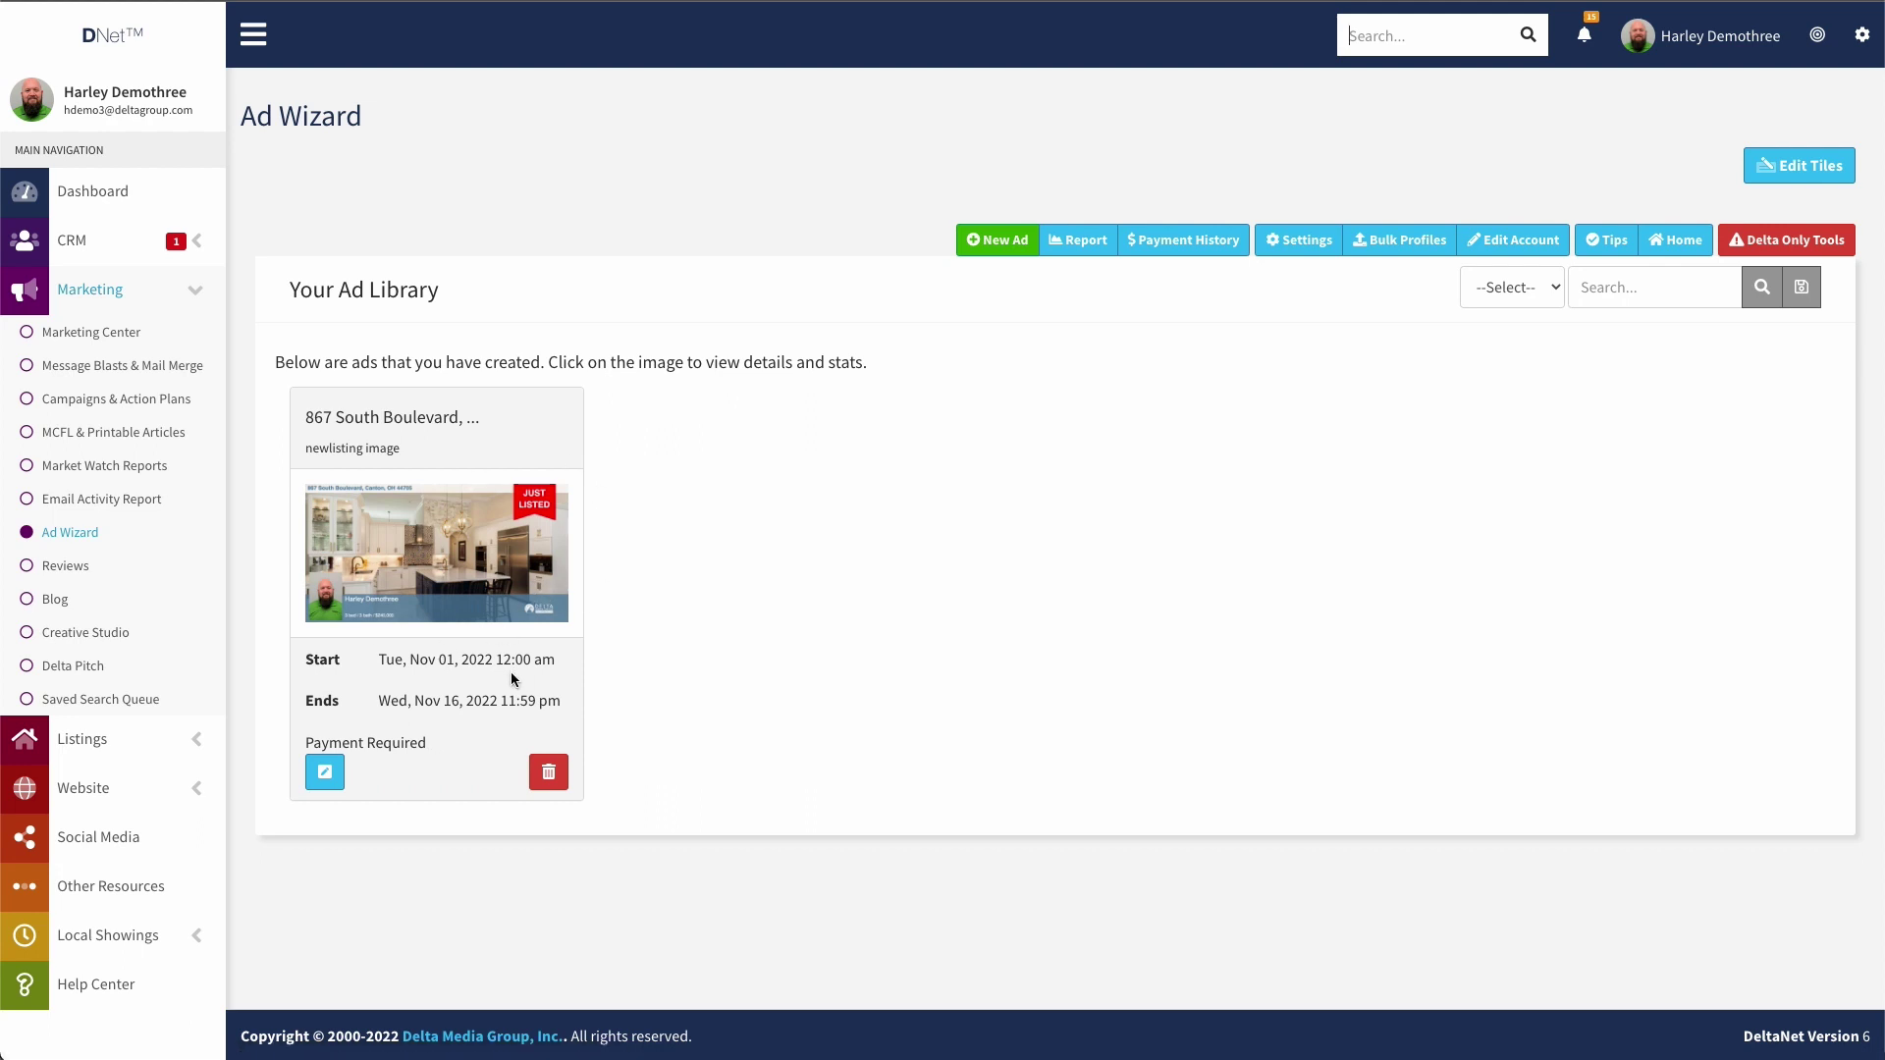
left_click(324, 771)
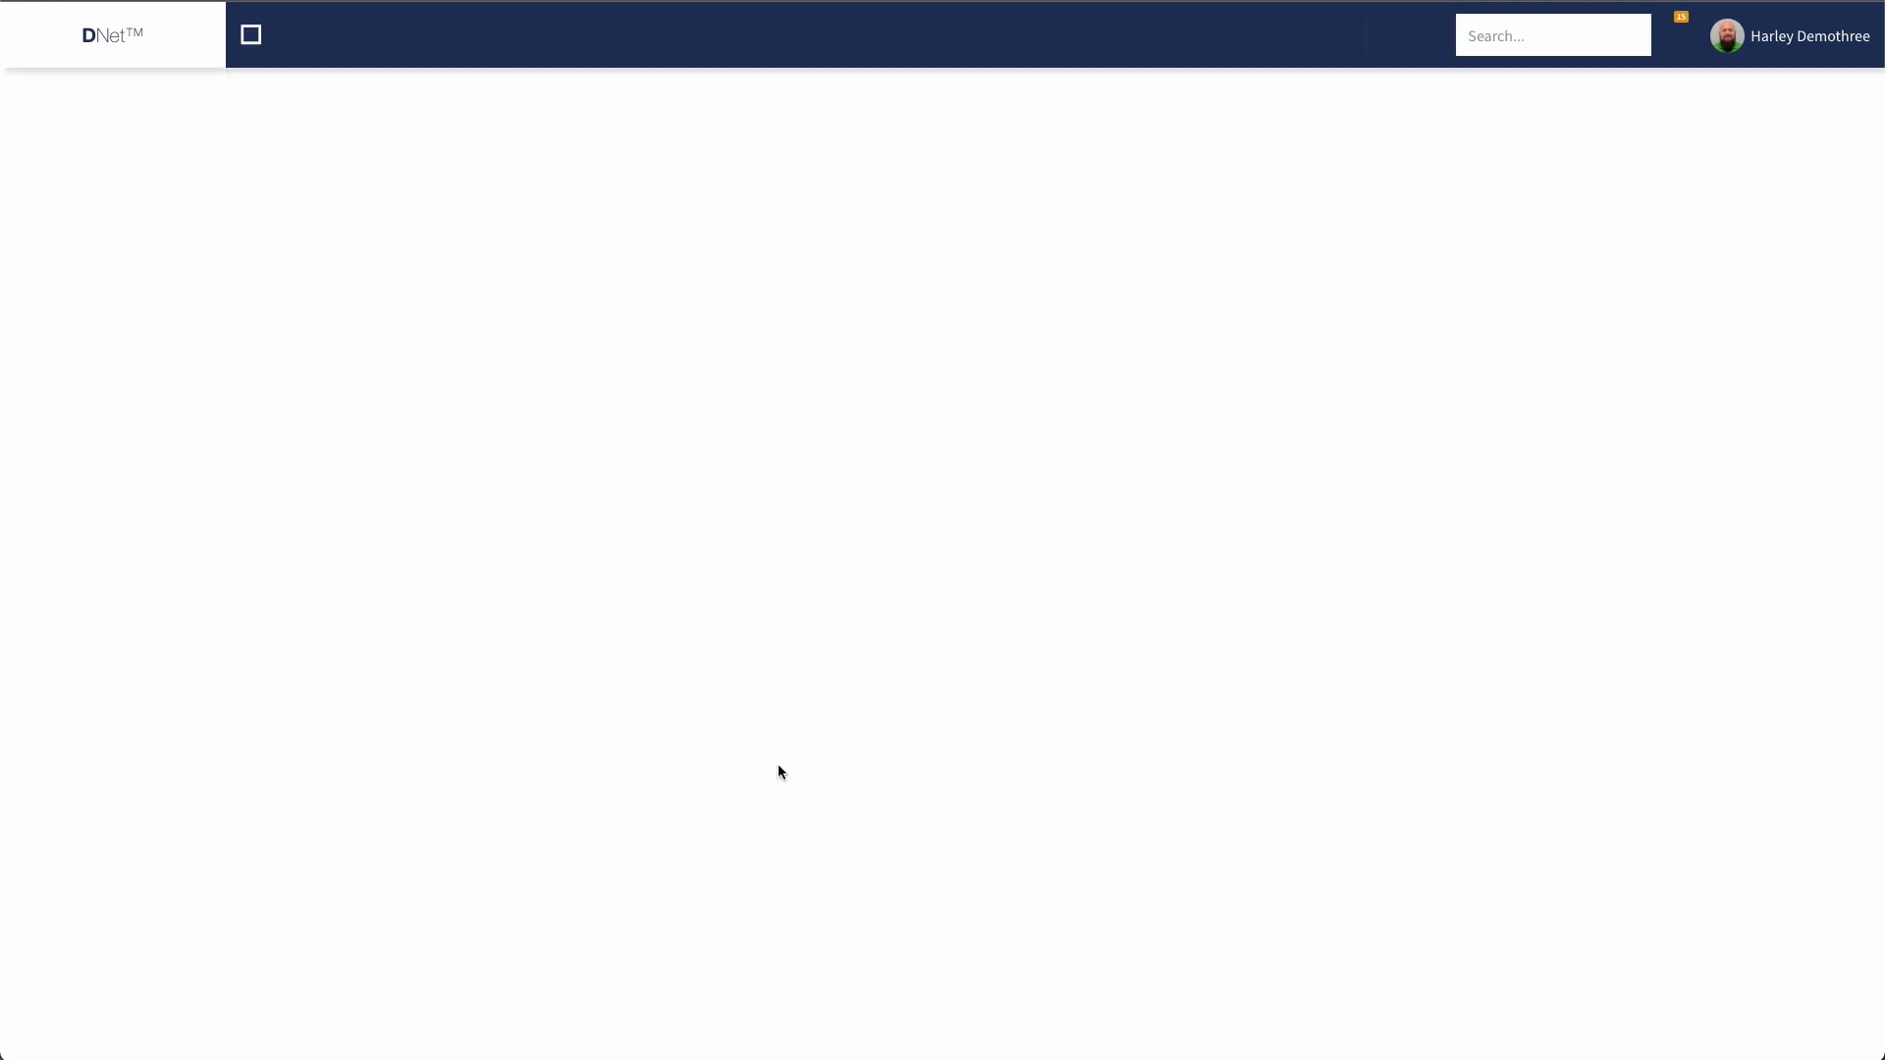
scroll(814, 795, "down", 4)
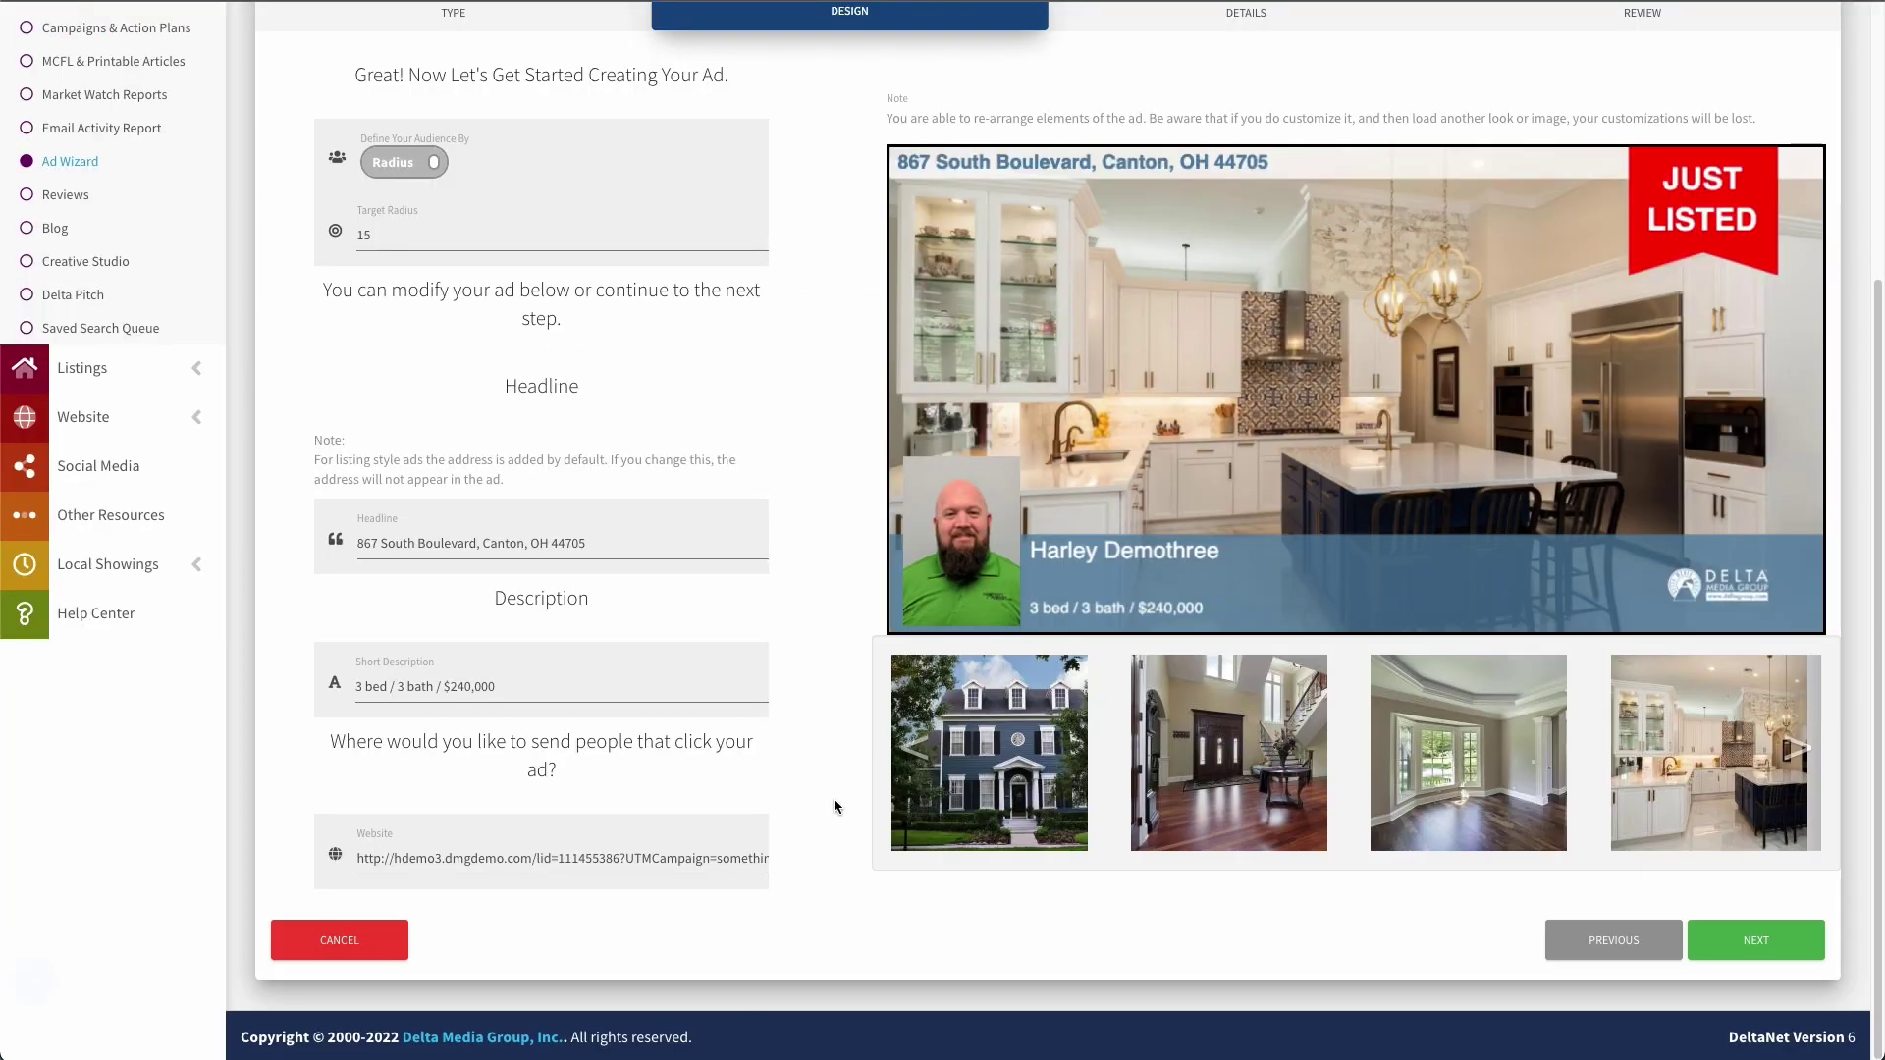
left_click(1757, 941)
left_click(1767, 942)
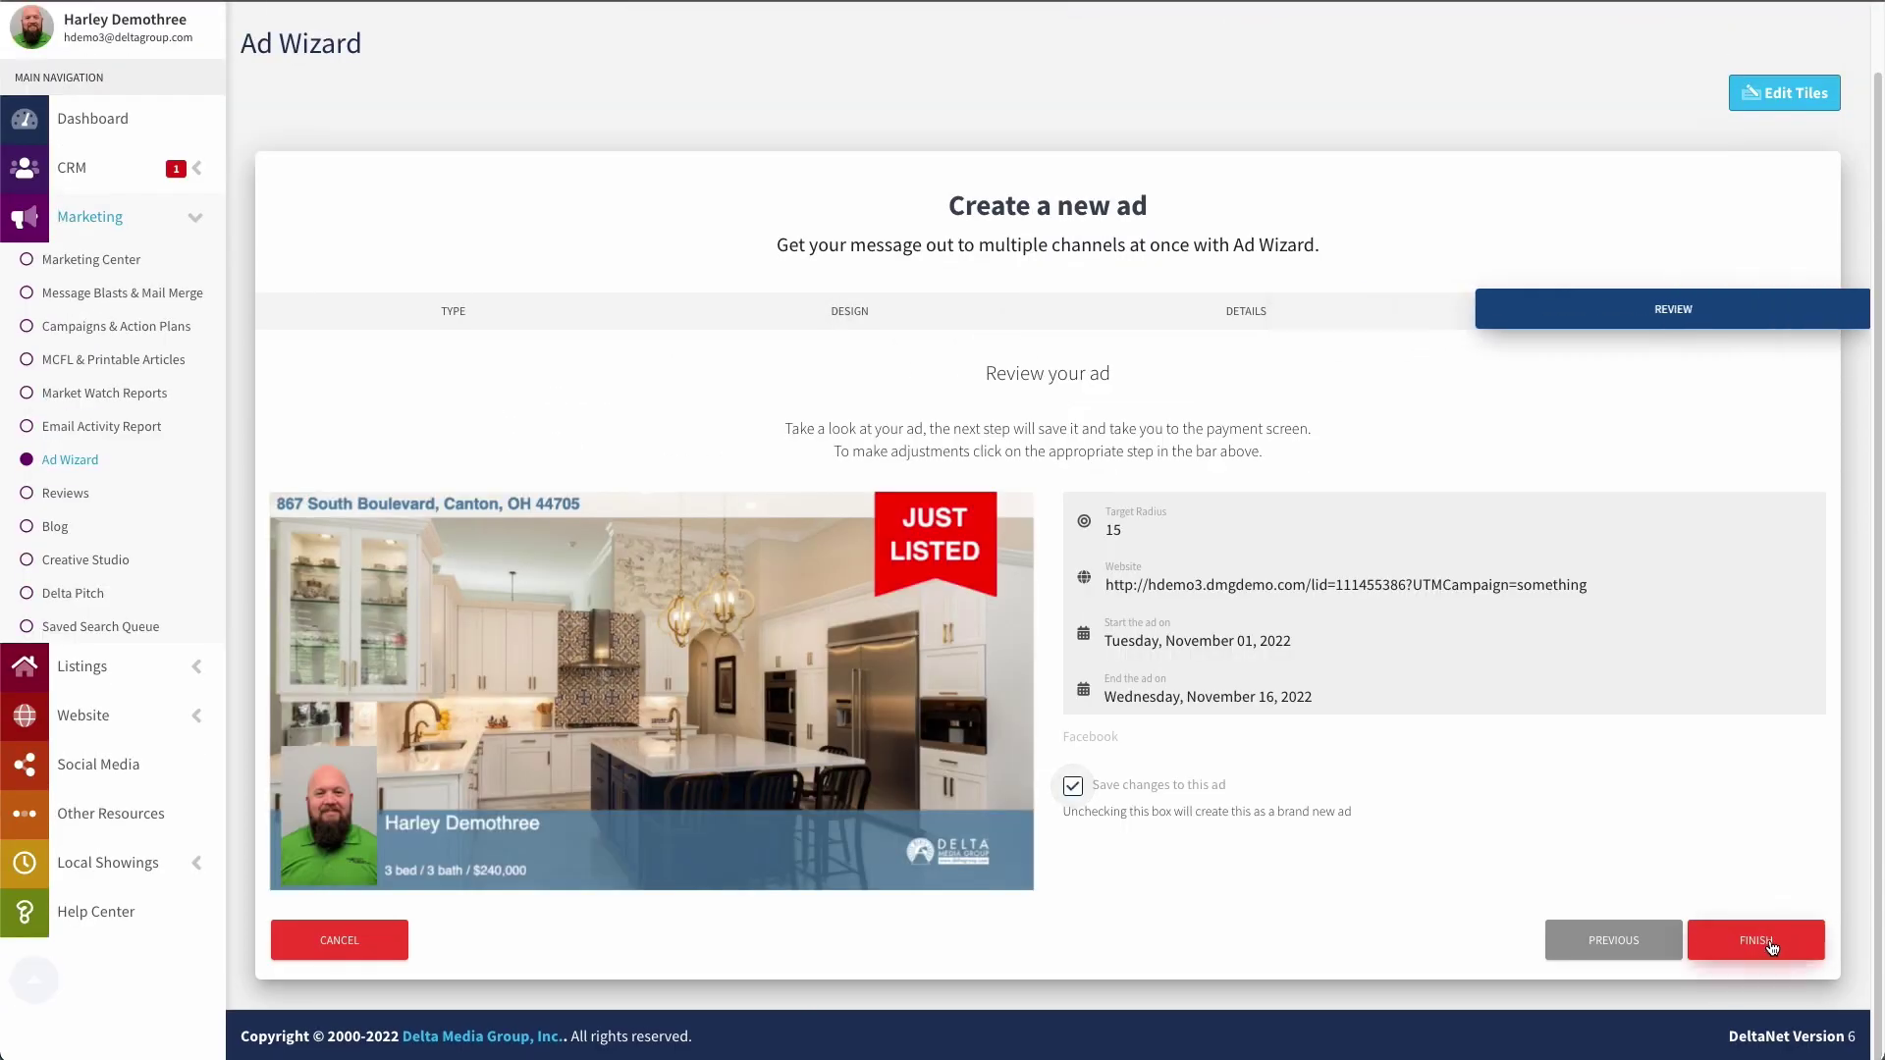
left_click(1769, 945)
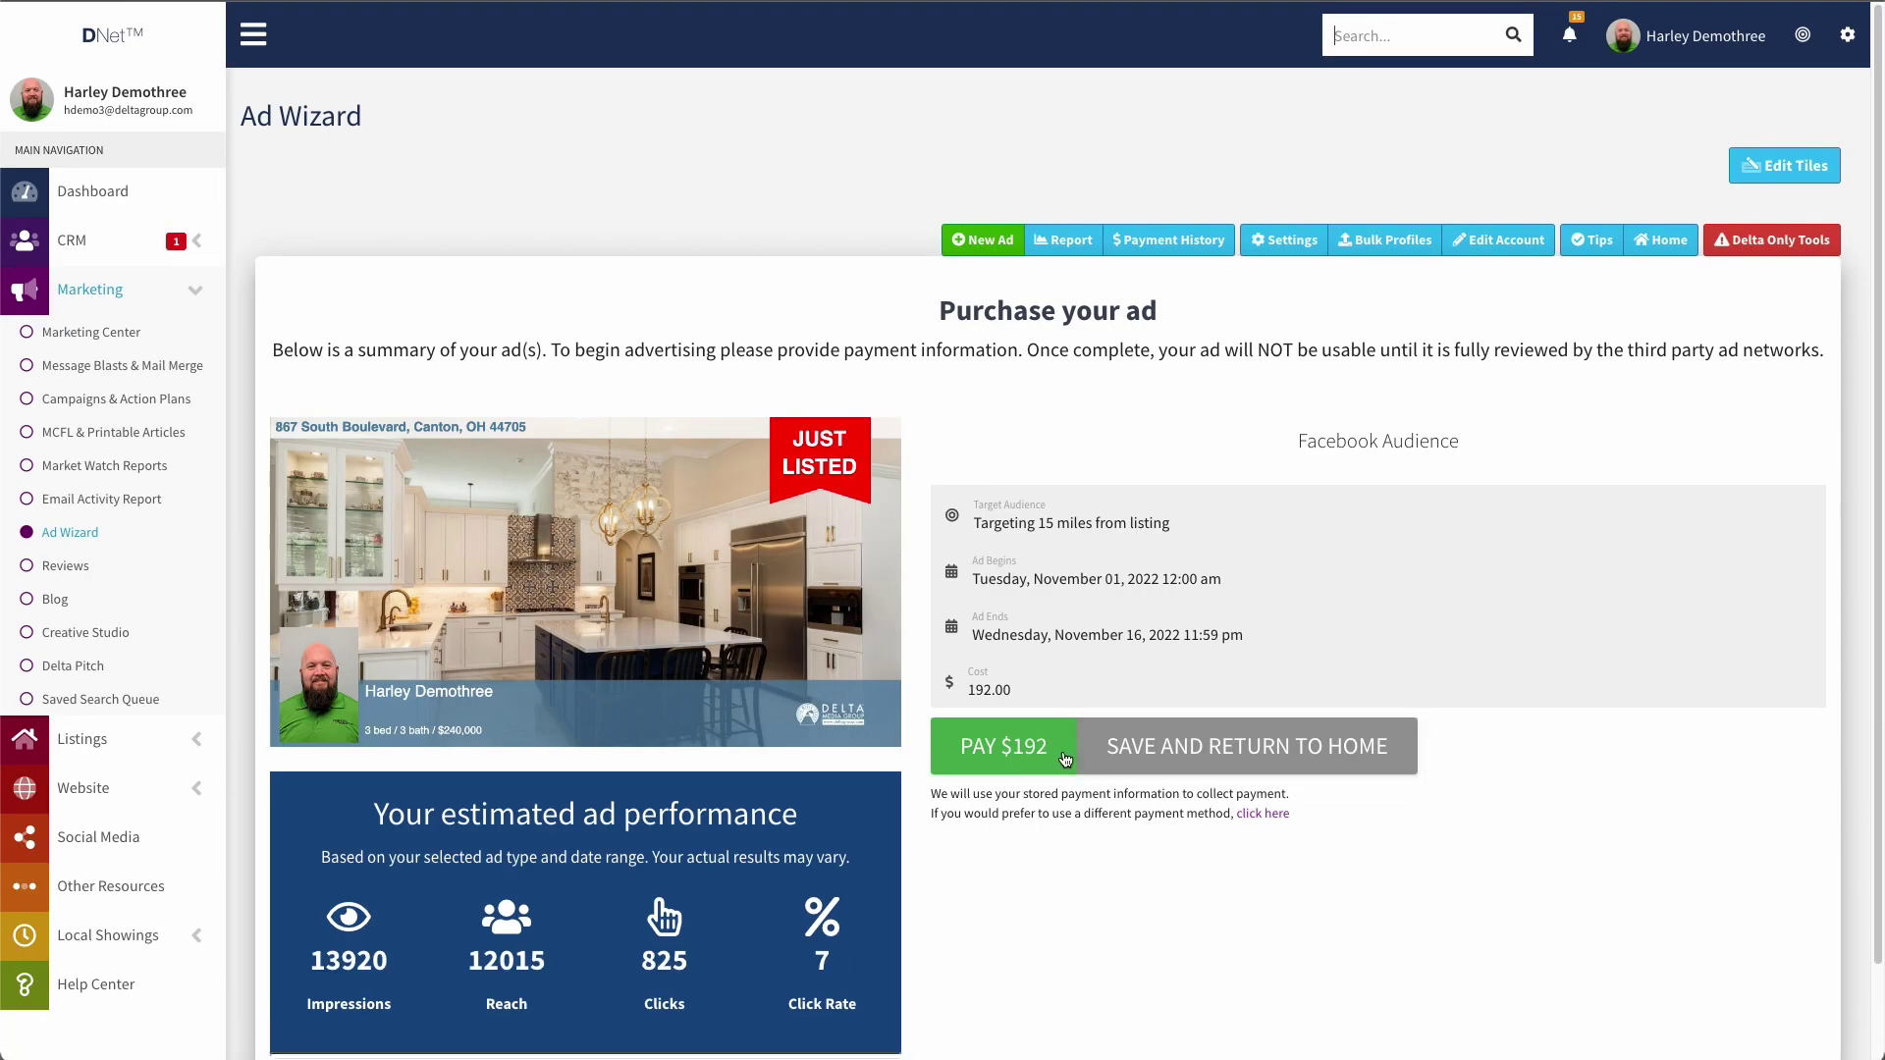
Step: Save the 867 South Boulevard ad unpaid and return to Your Ad Library's --Select-- filter
left_click(1264, 753)
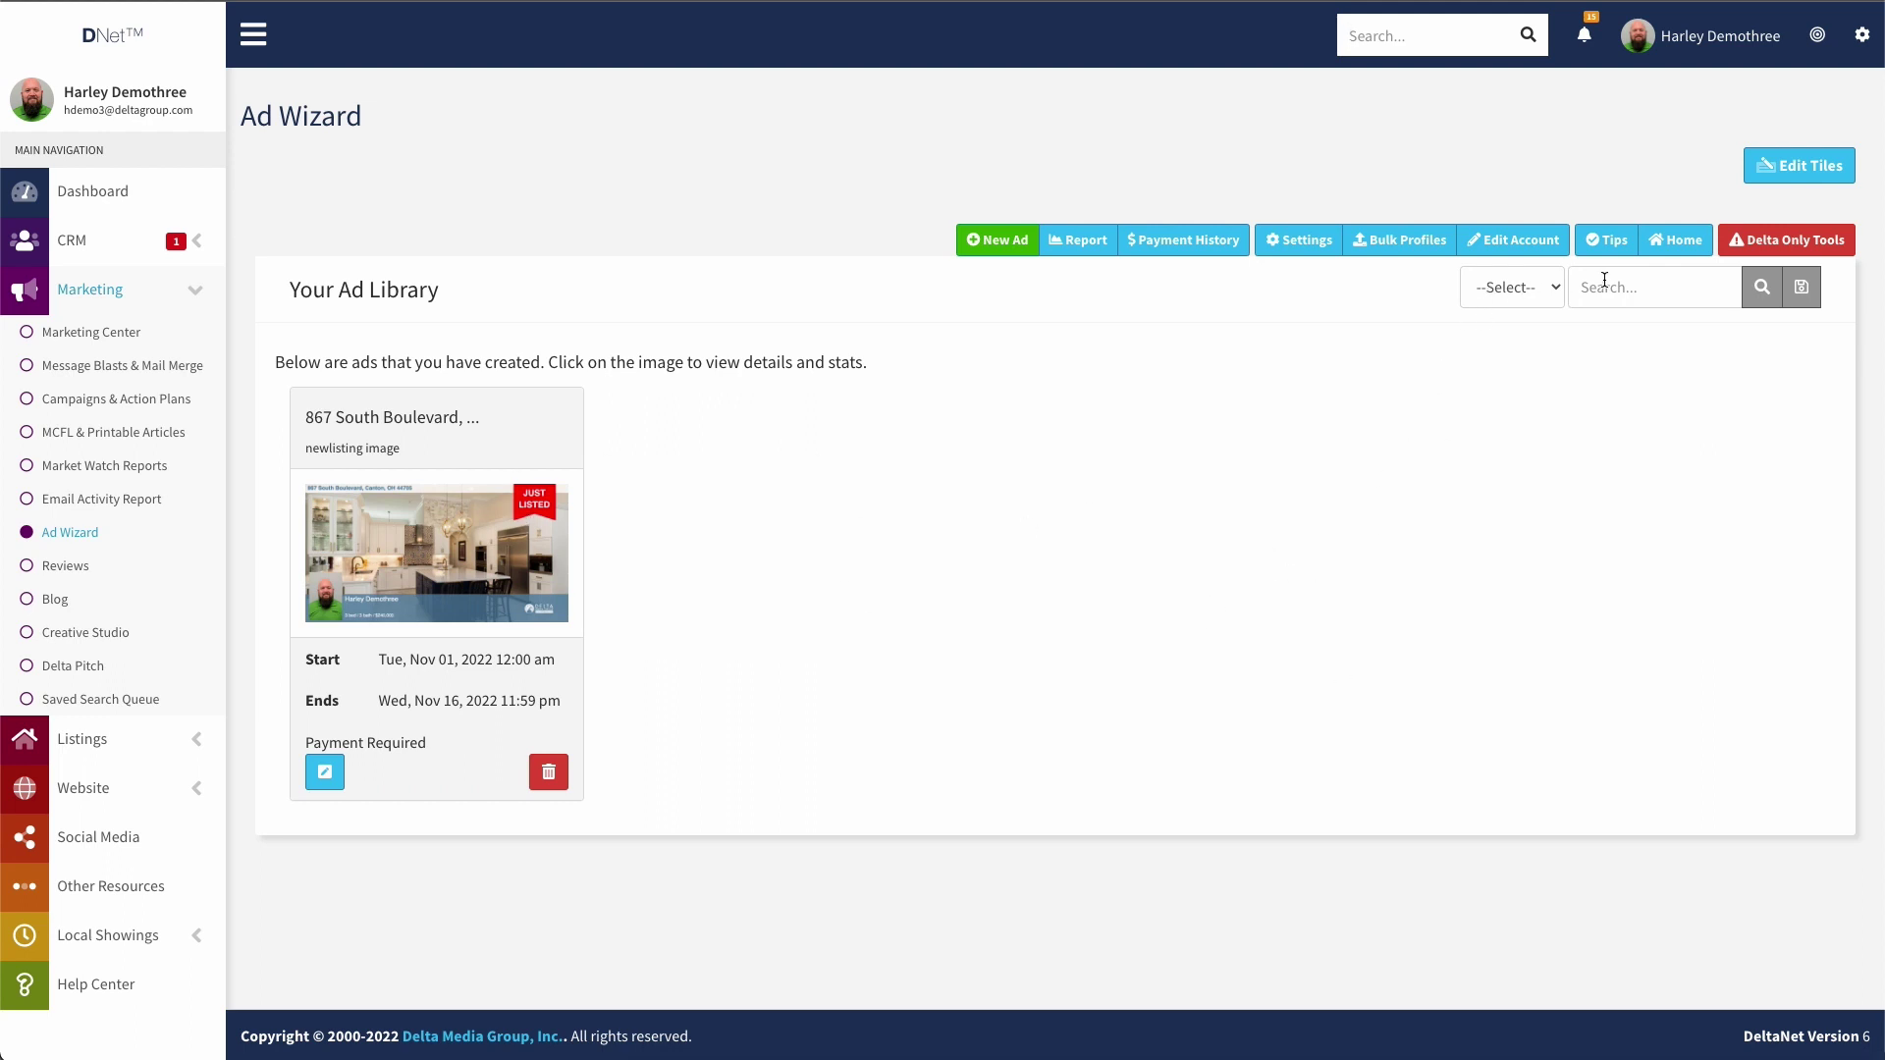
left_click(1536, 288)
left_click(1075, 243)
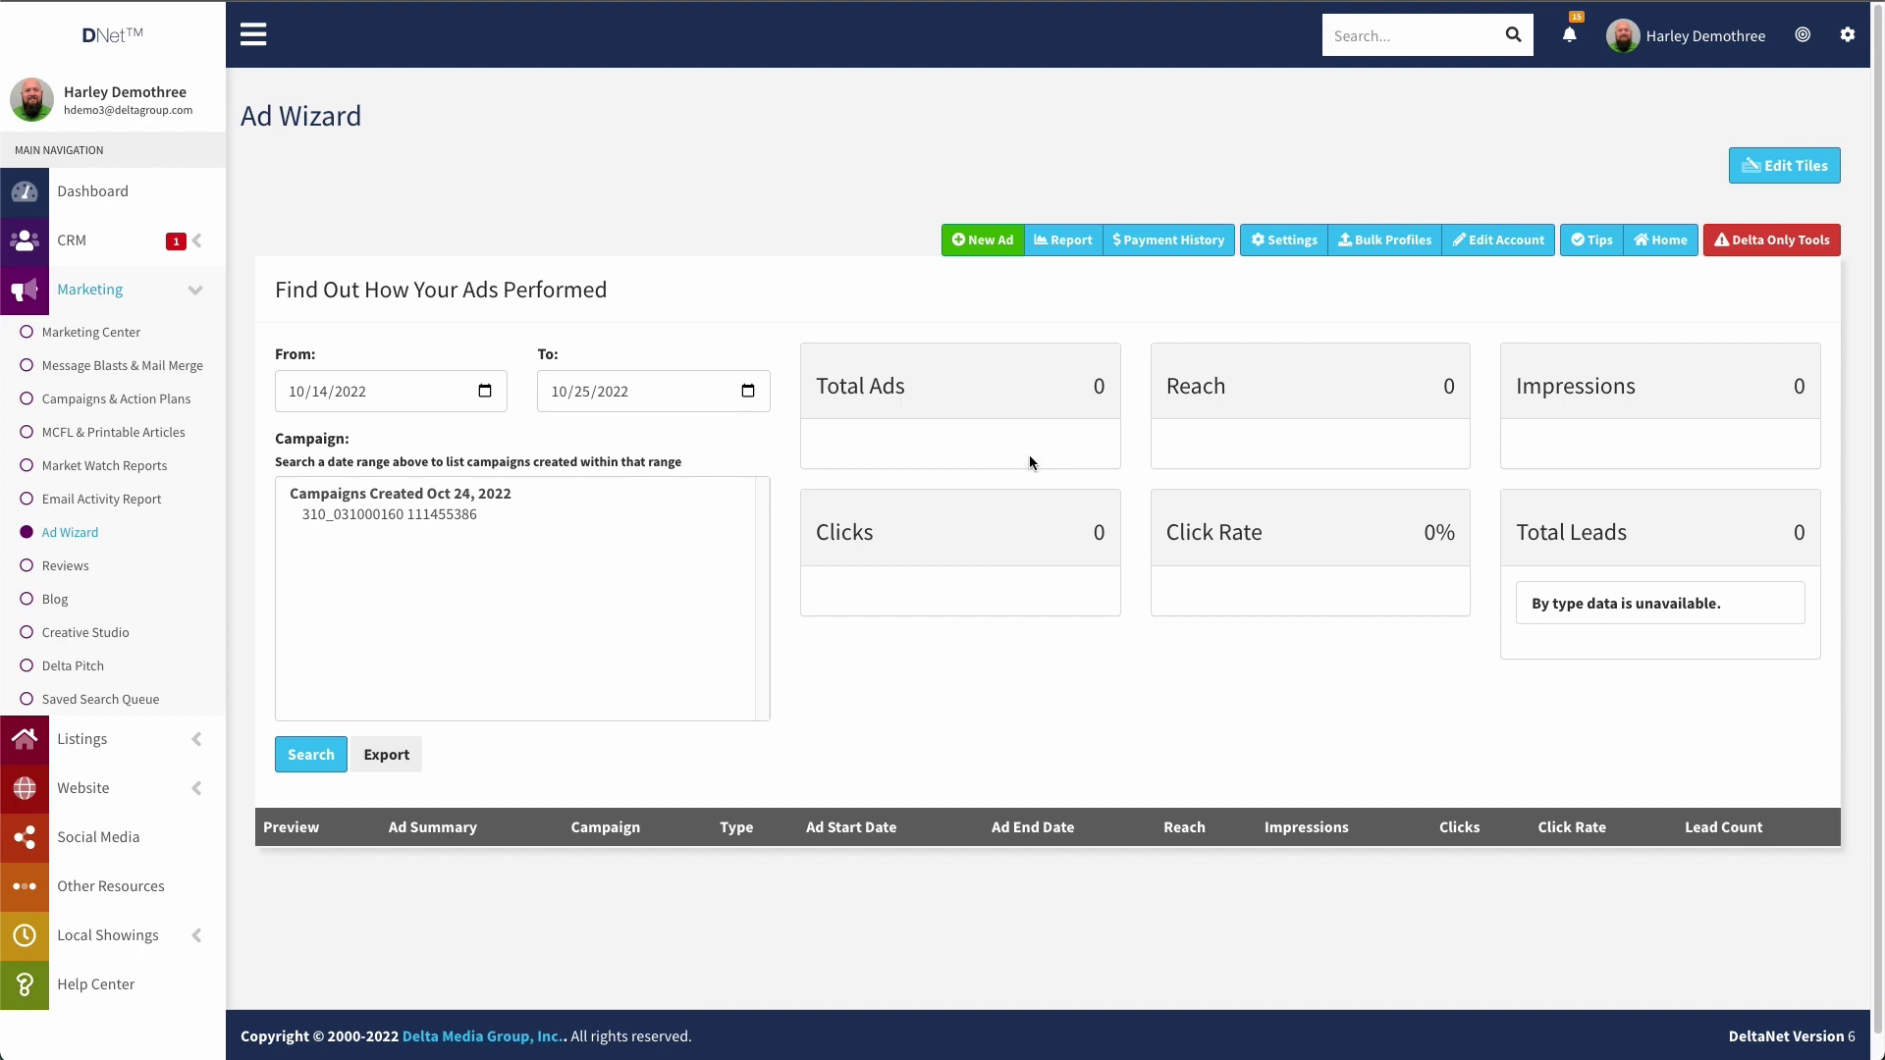
left_click(488, 512)
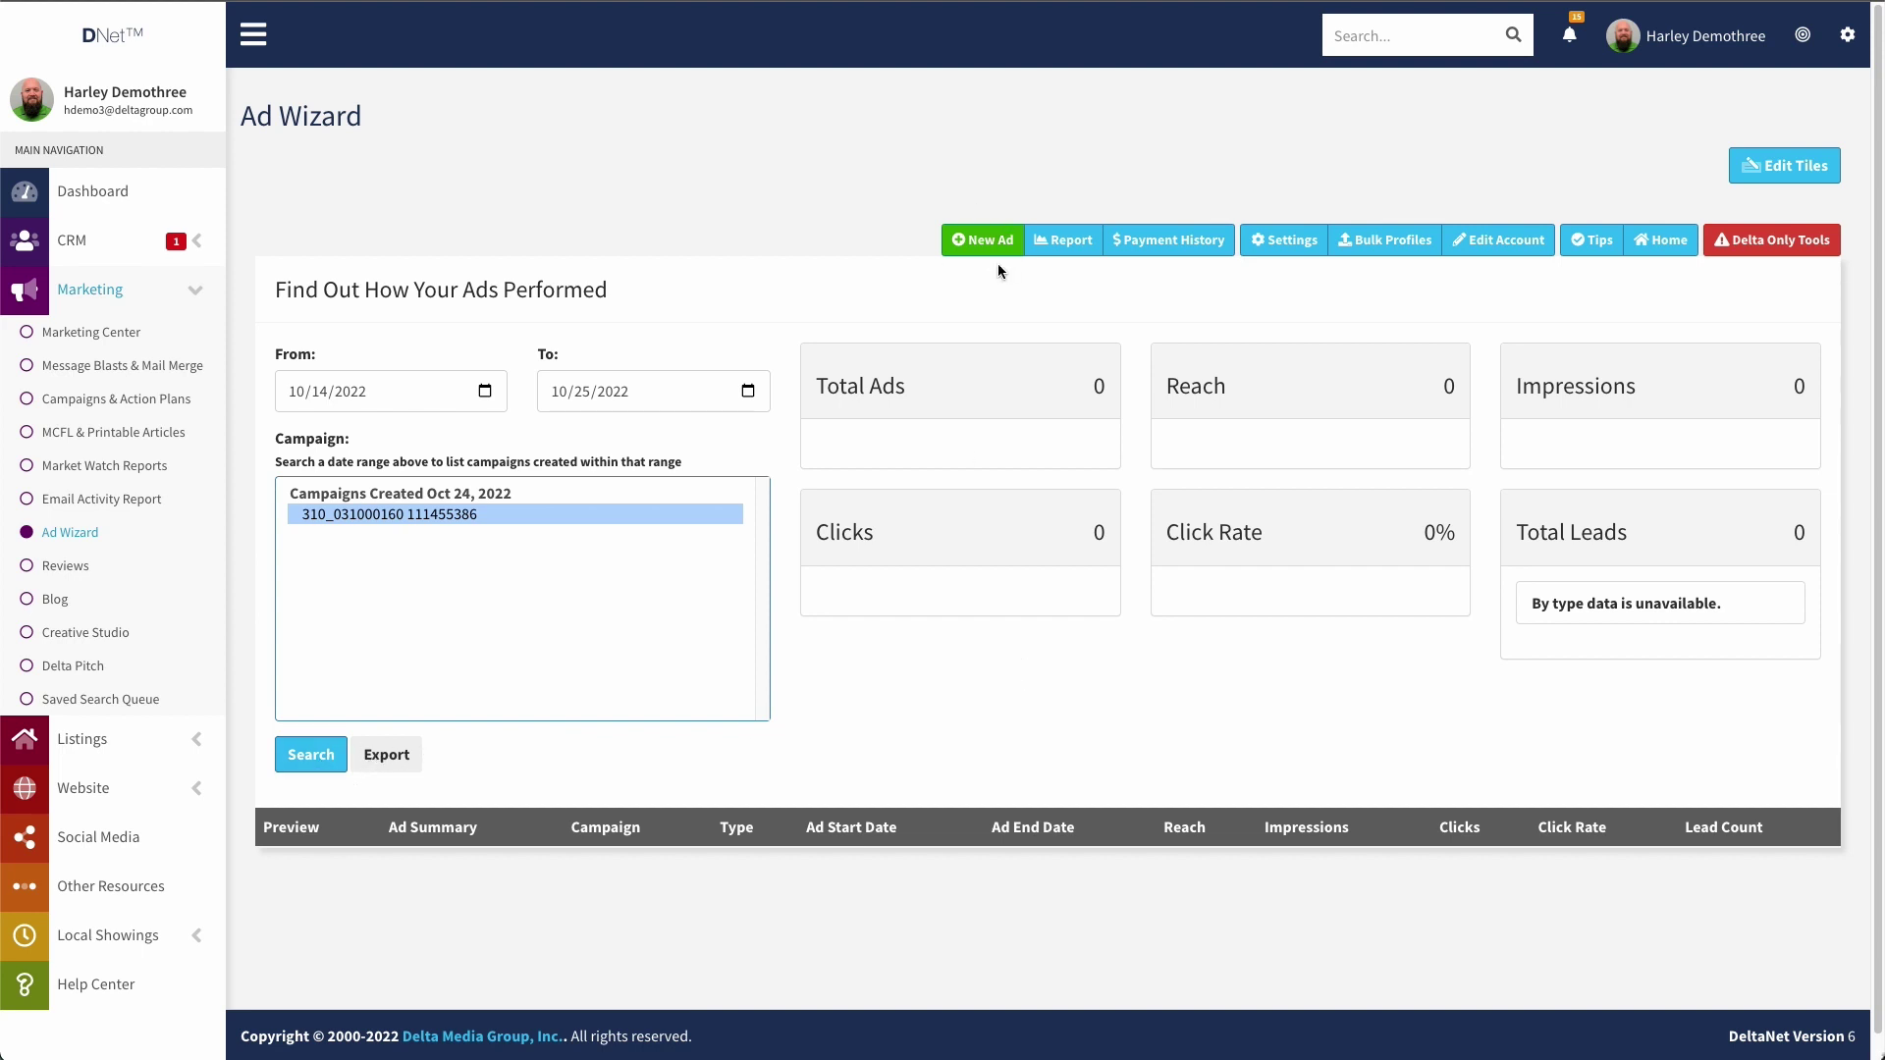
left_click(1170, 241)
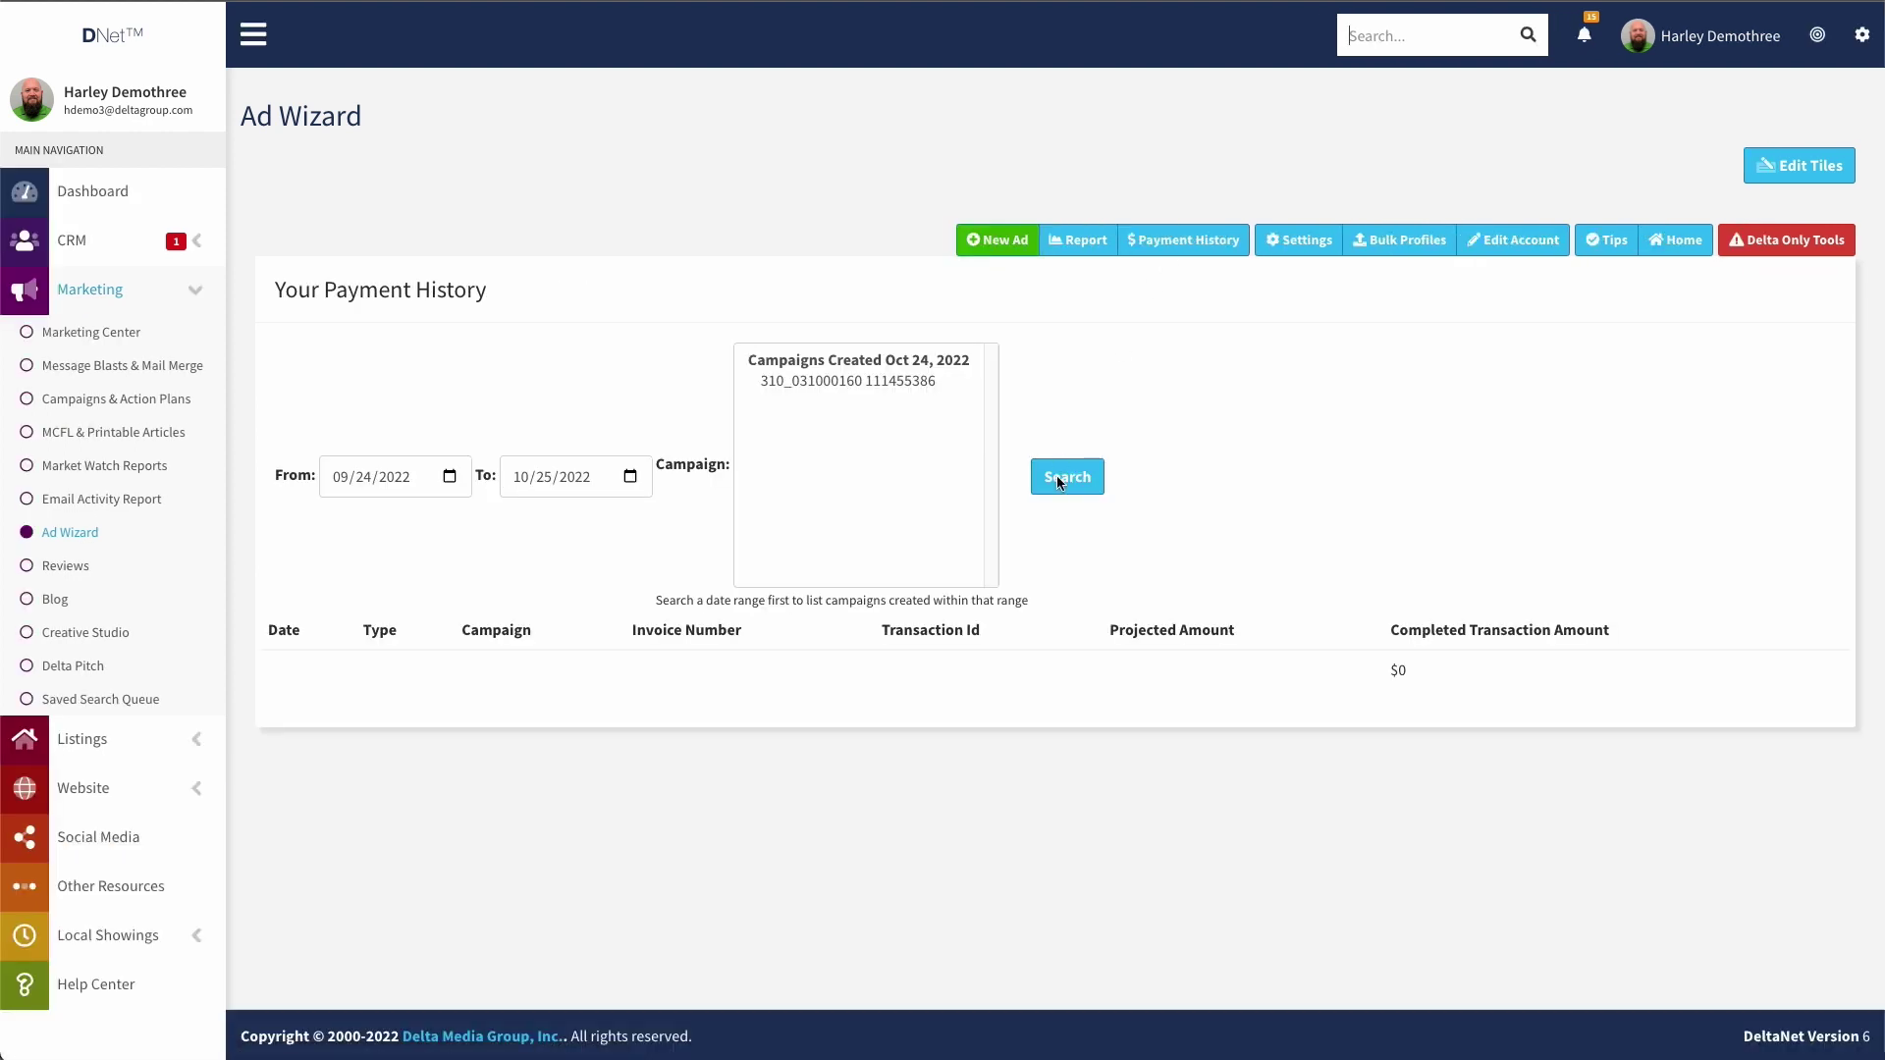
left_click(1059, 481)
Step: Enable 'Show call to action popup on listing based ads' in the Ad Wizard Settings
left_click(1296, 241)
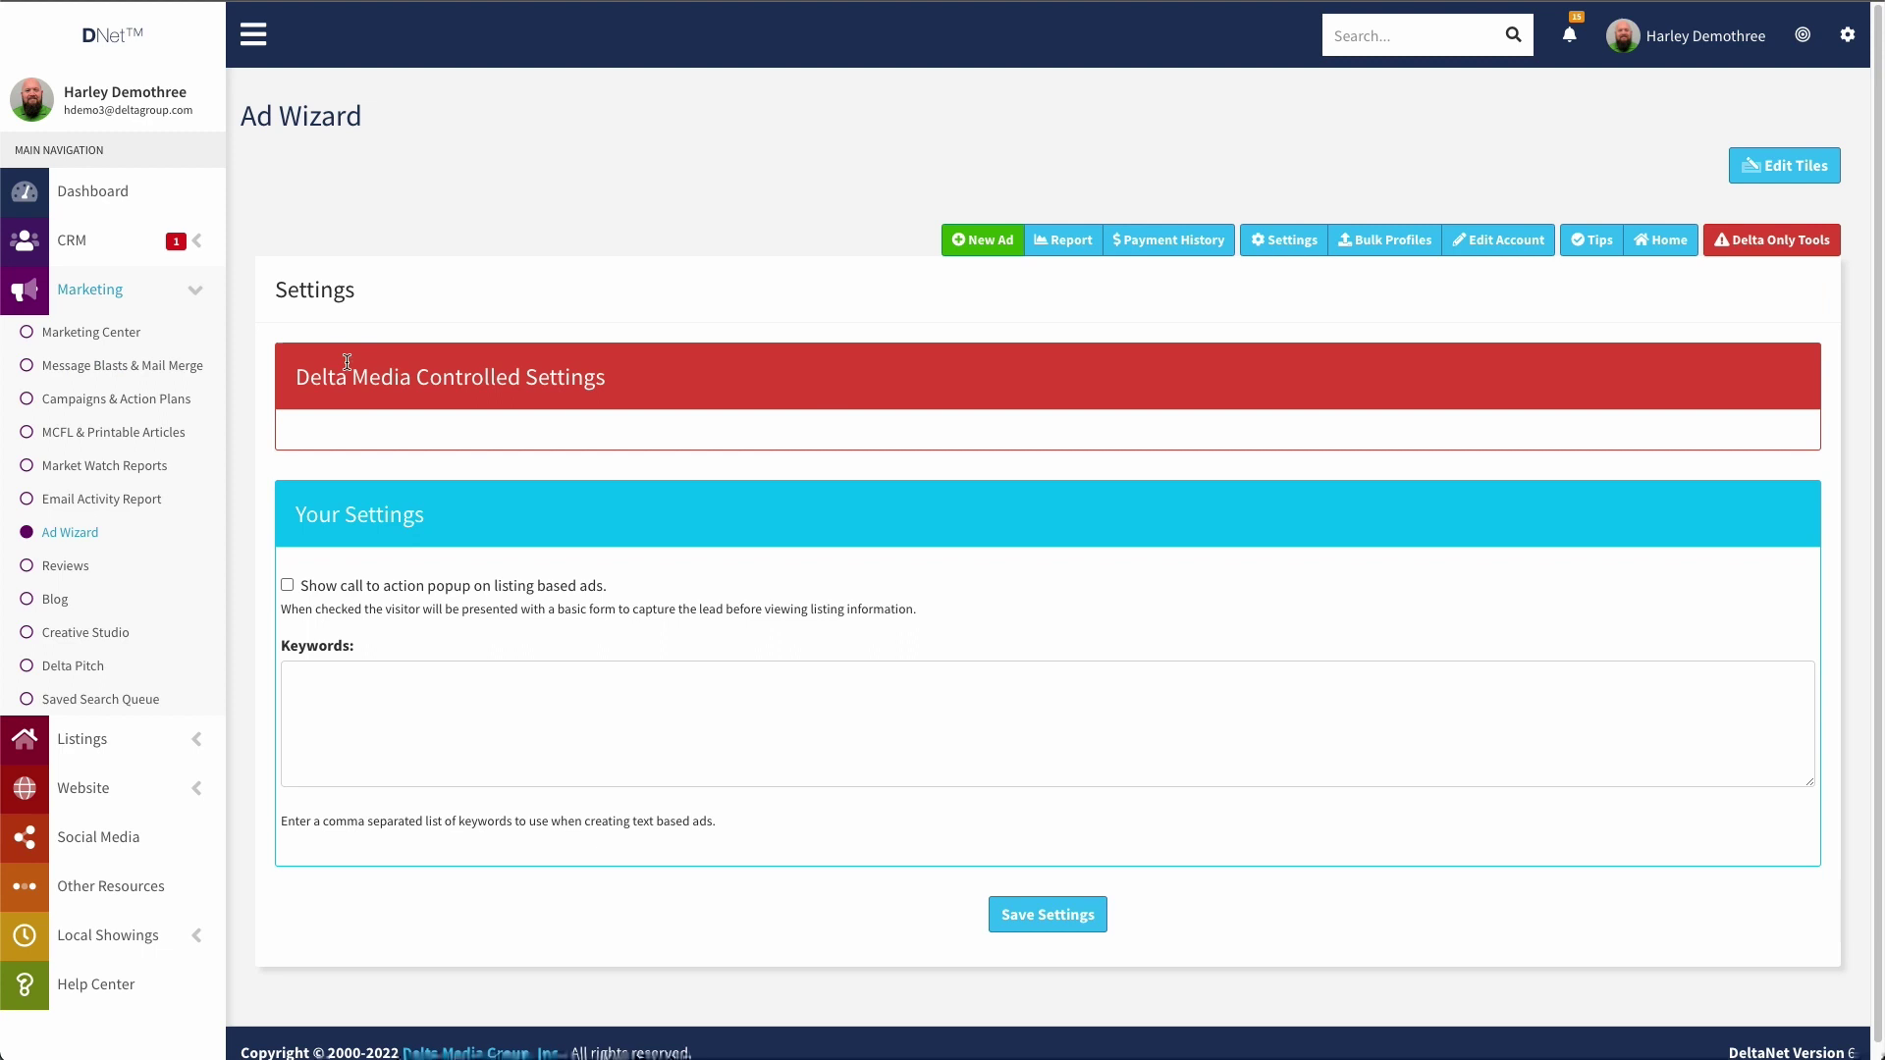
scroll(428, 459, "down", 1)
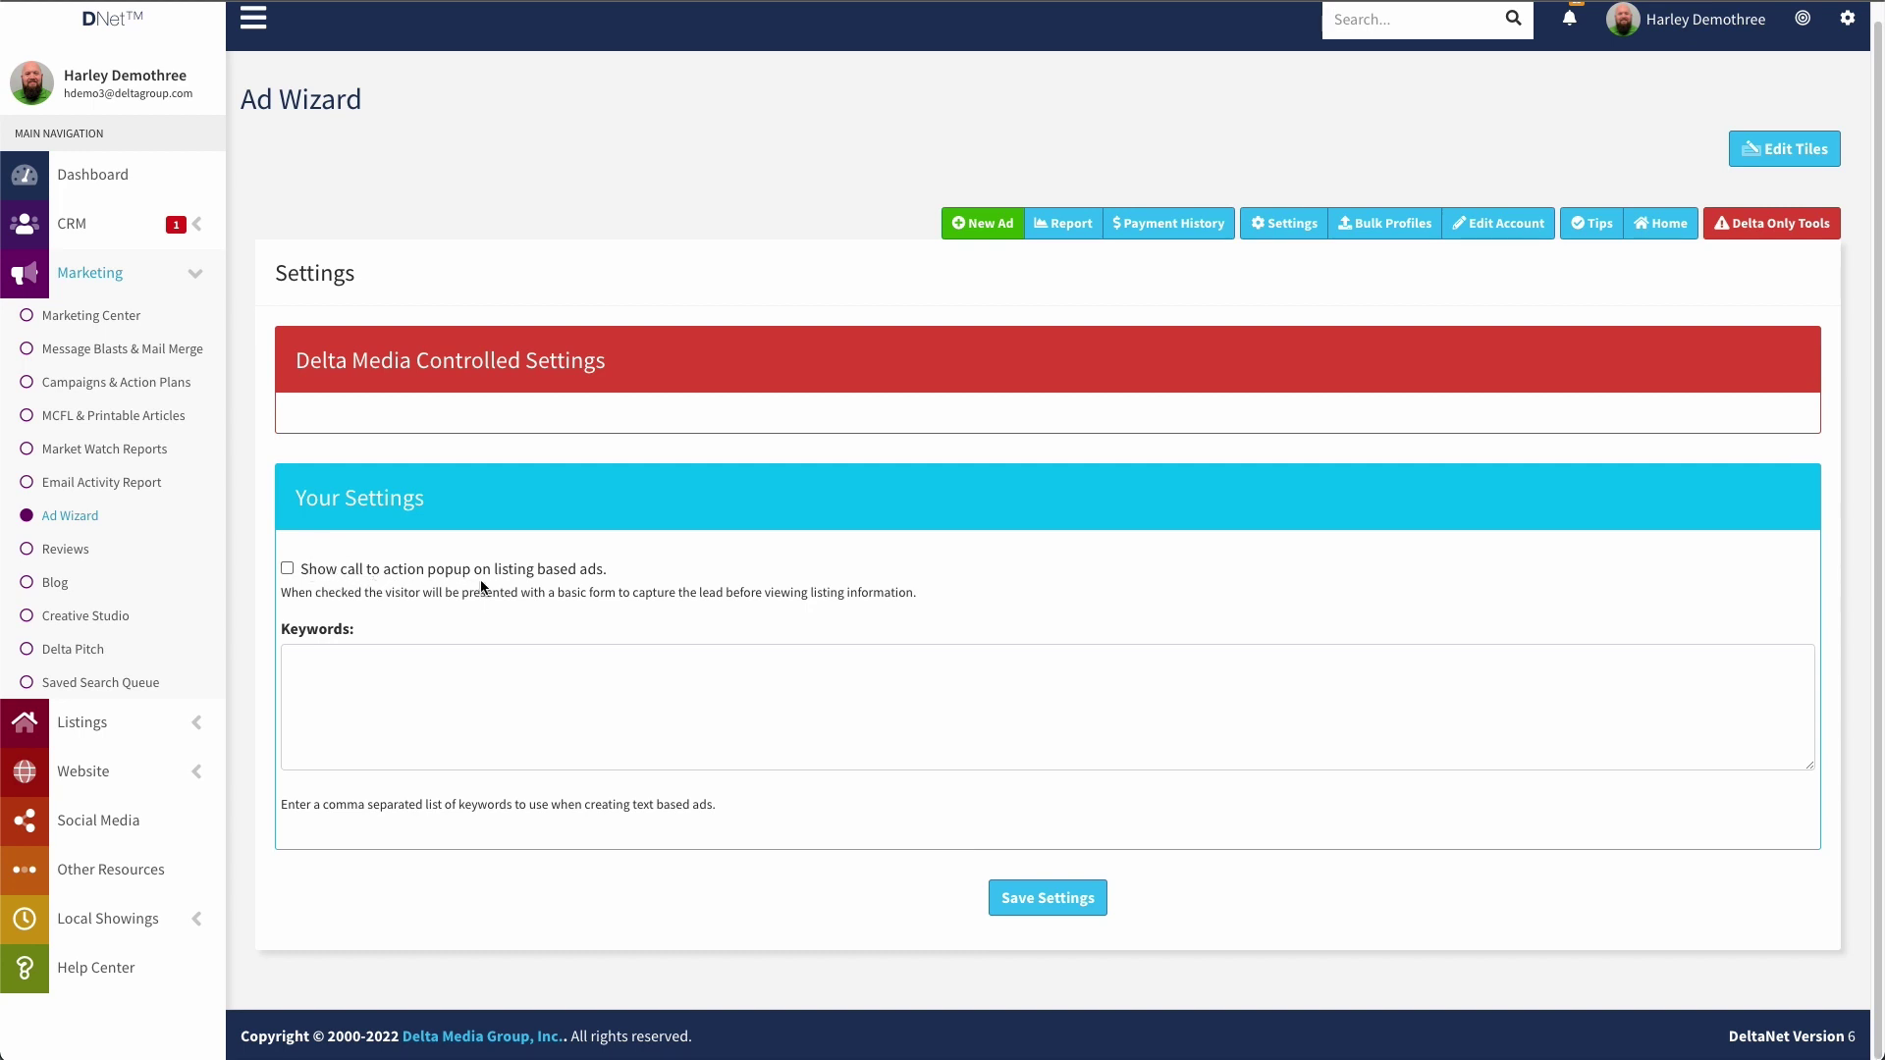
left_click(287, 567)
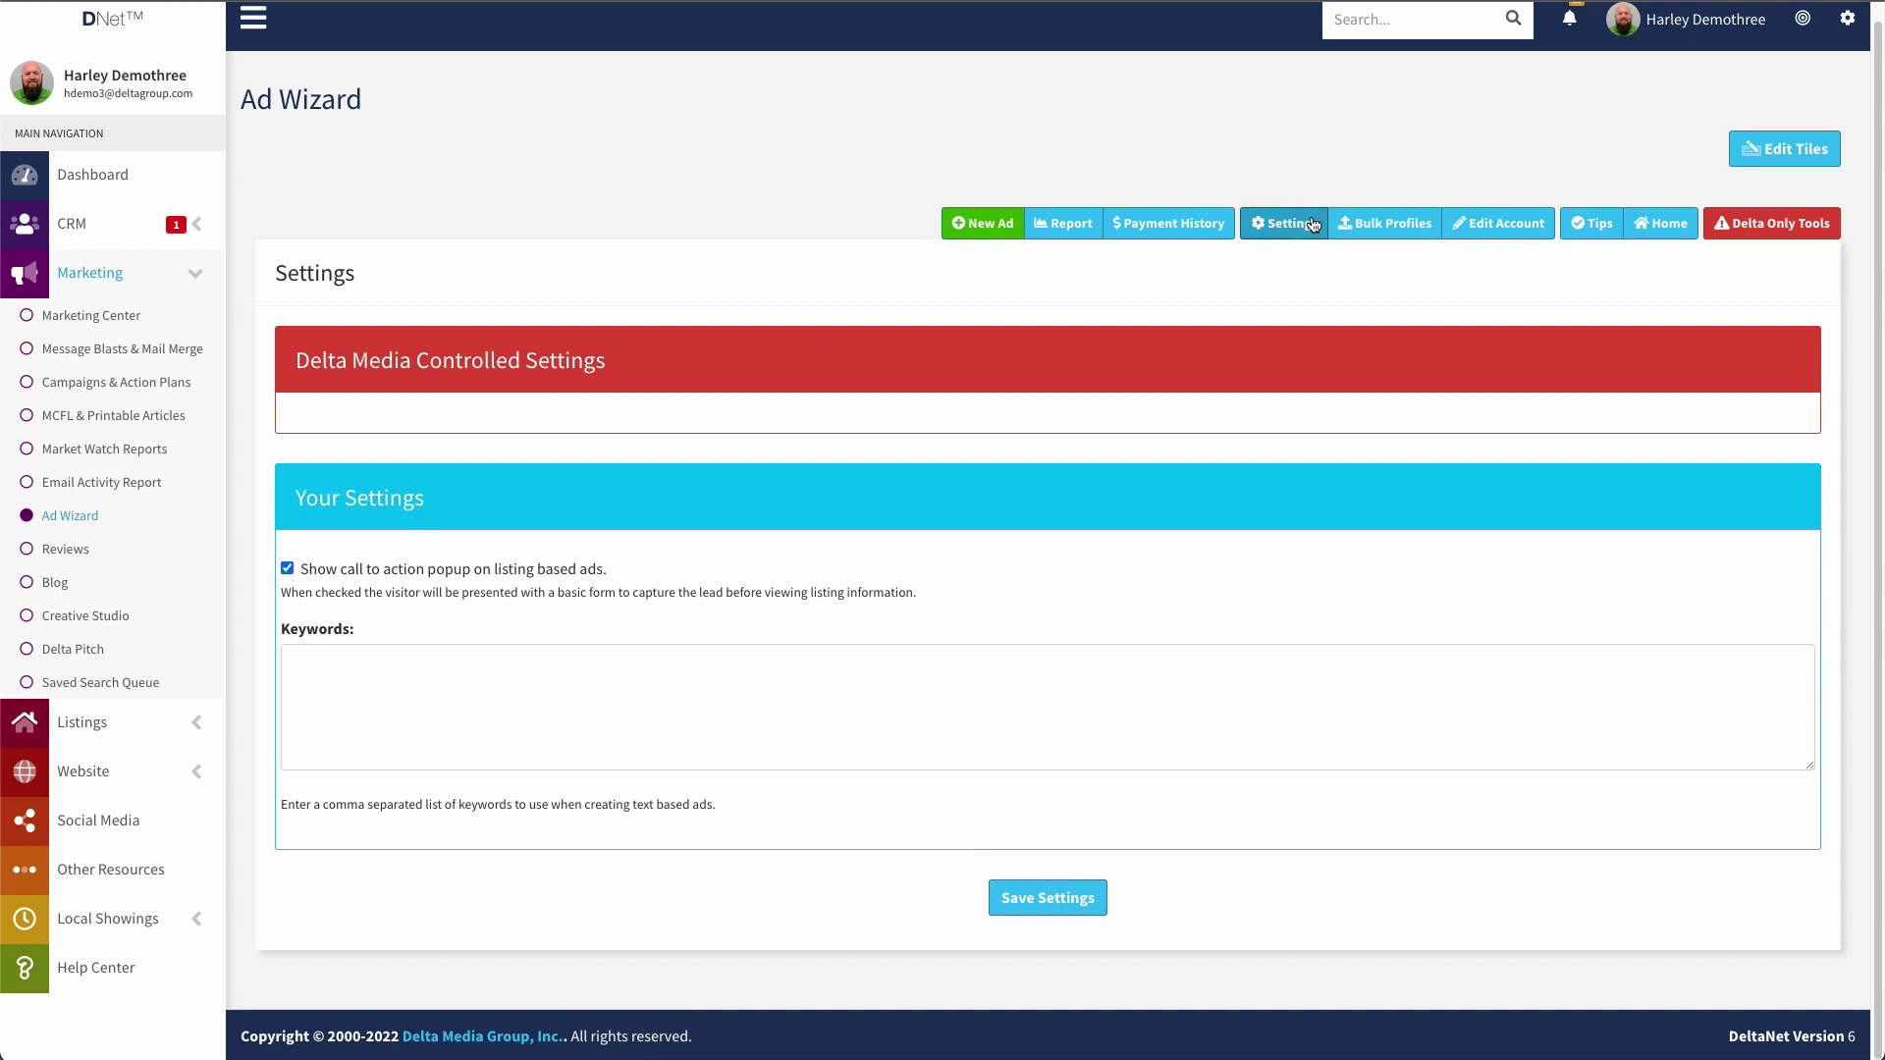
Step: Add a new bulk ads profile named 'Test Profile' with ad creation set to Yes
left_click(1380, 223)
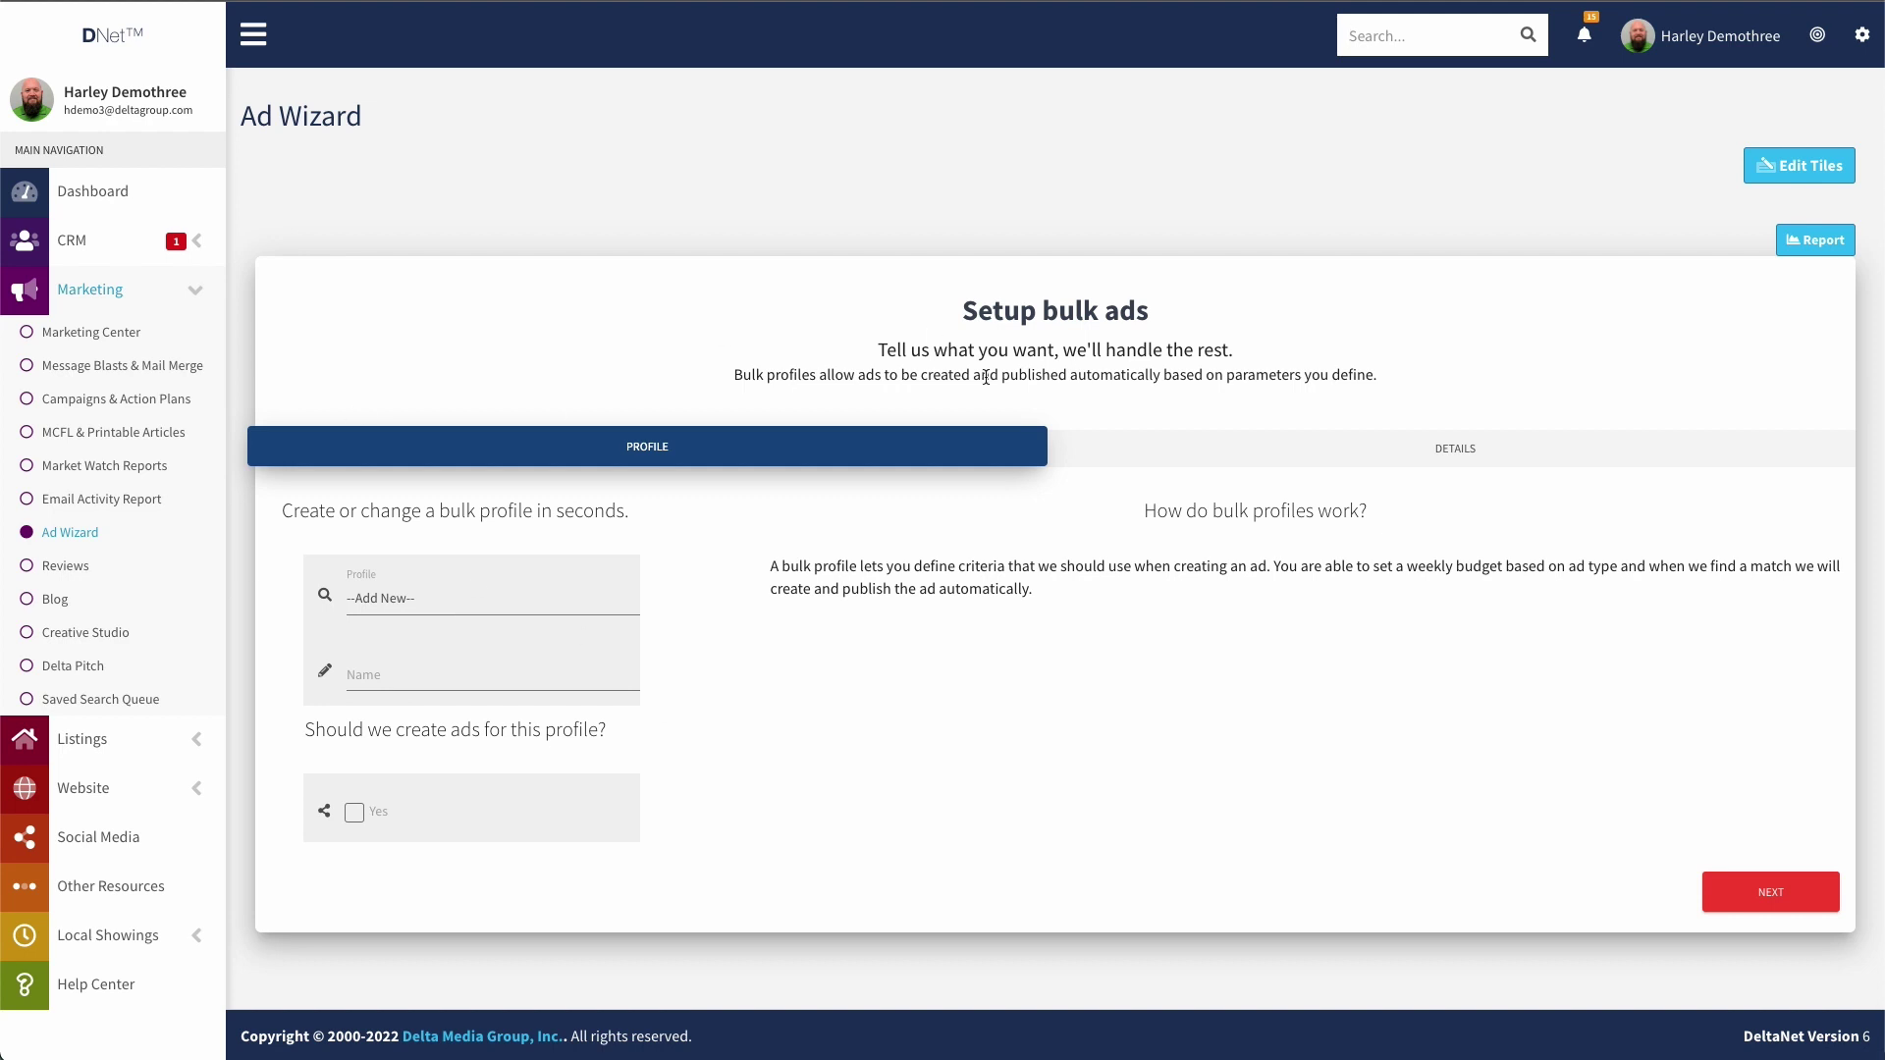
left_click(380, 597)
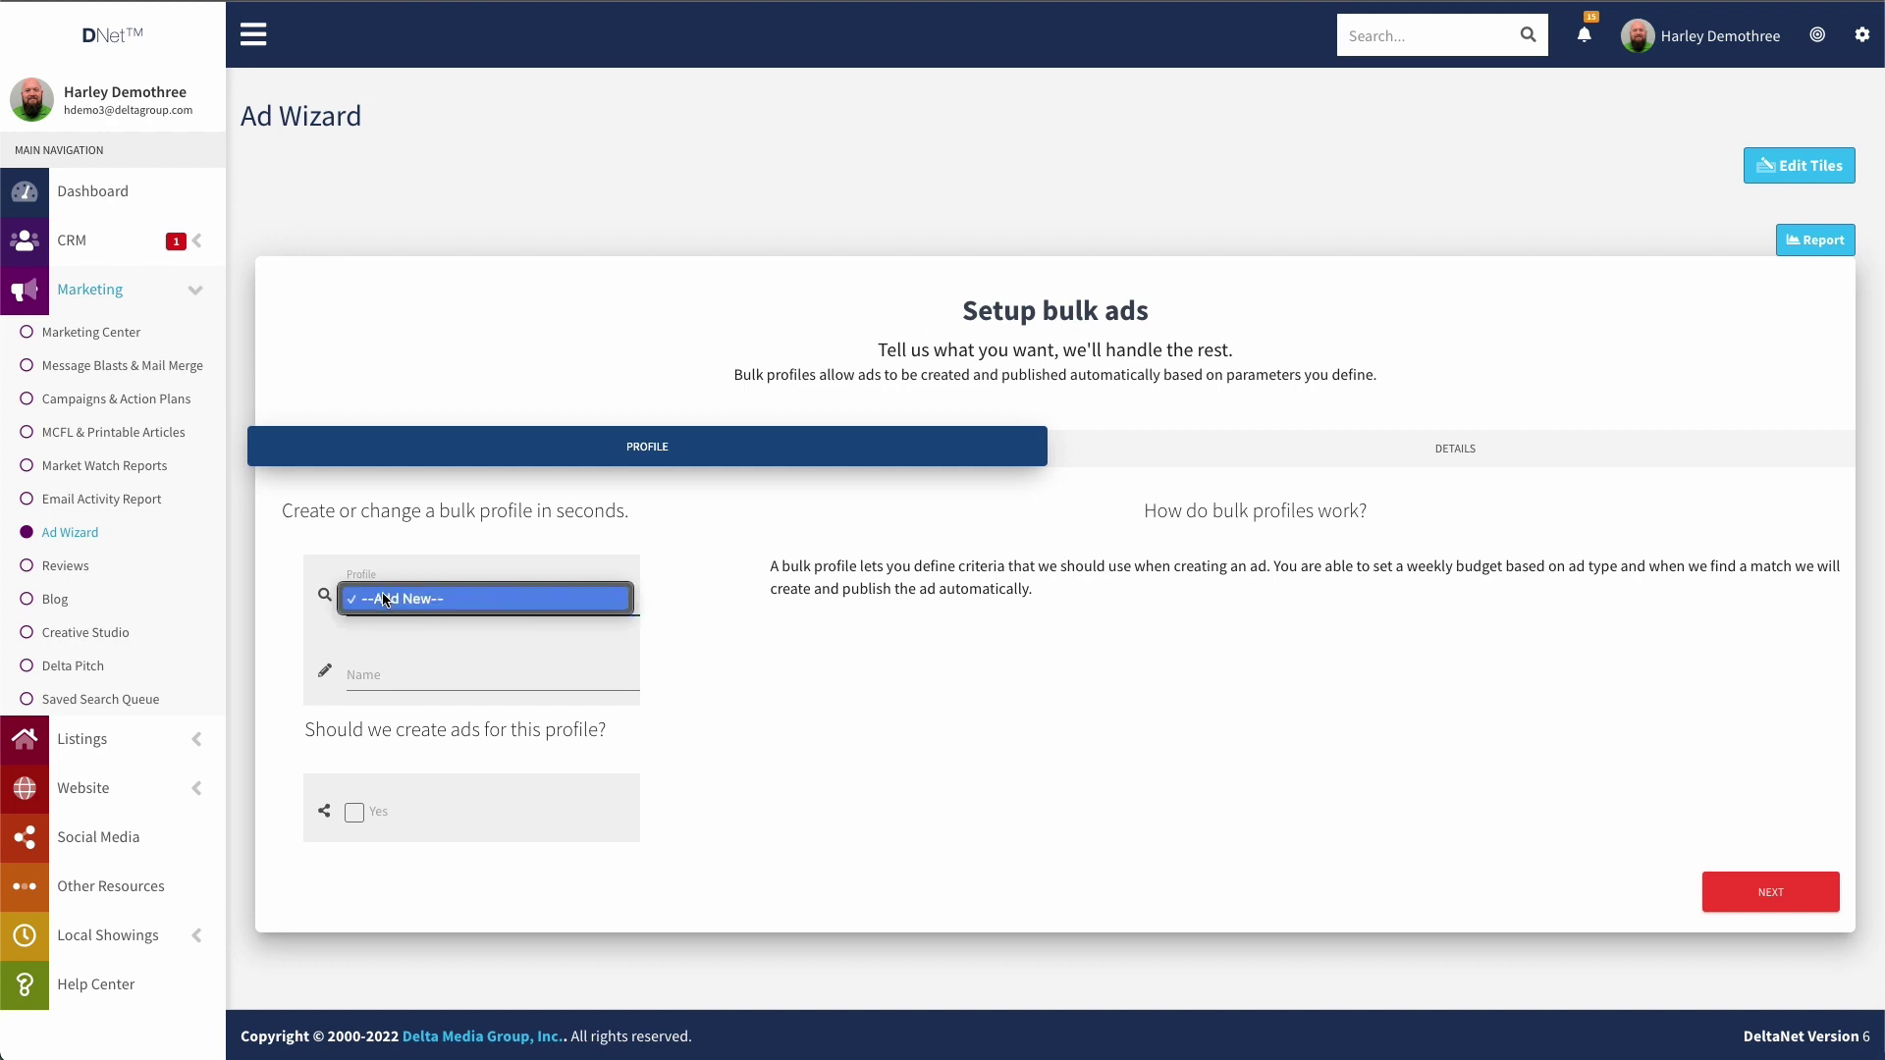
left_click(432, 603)
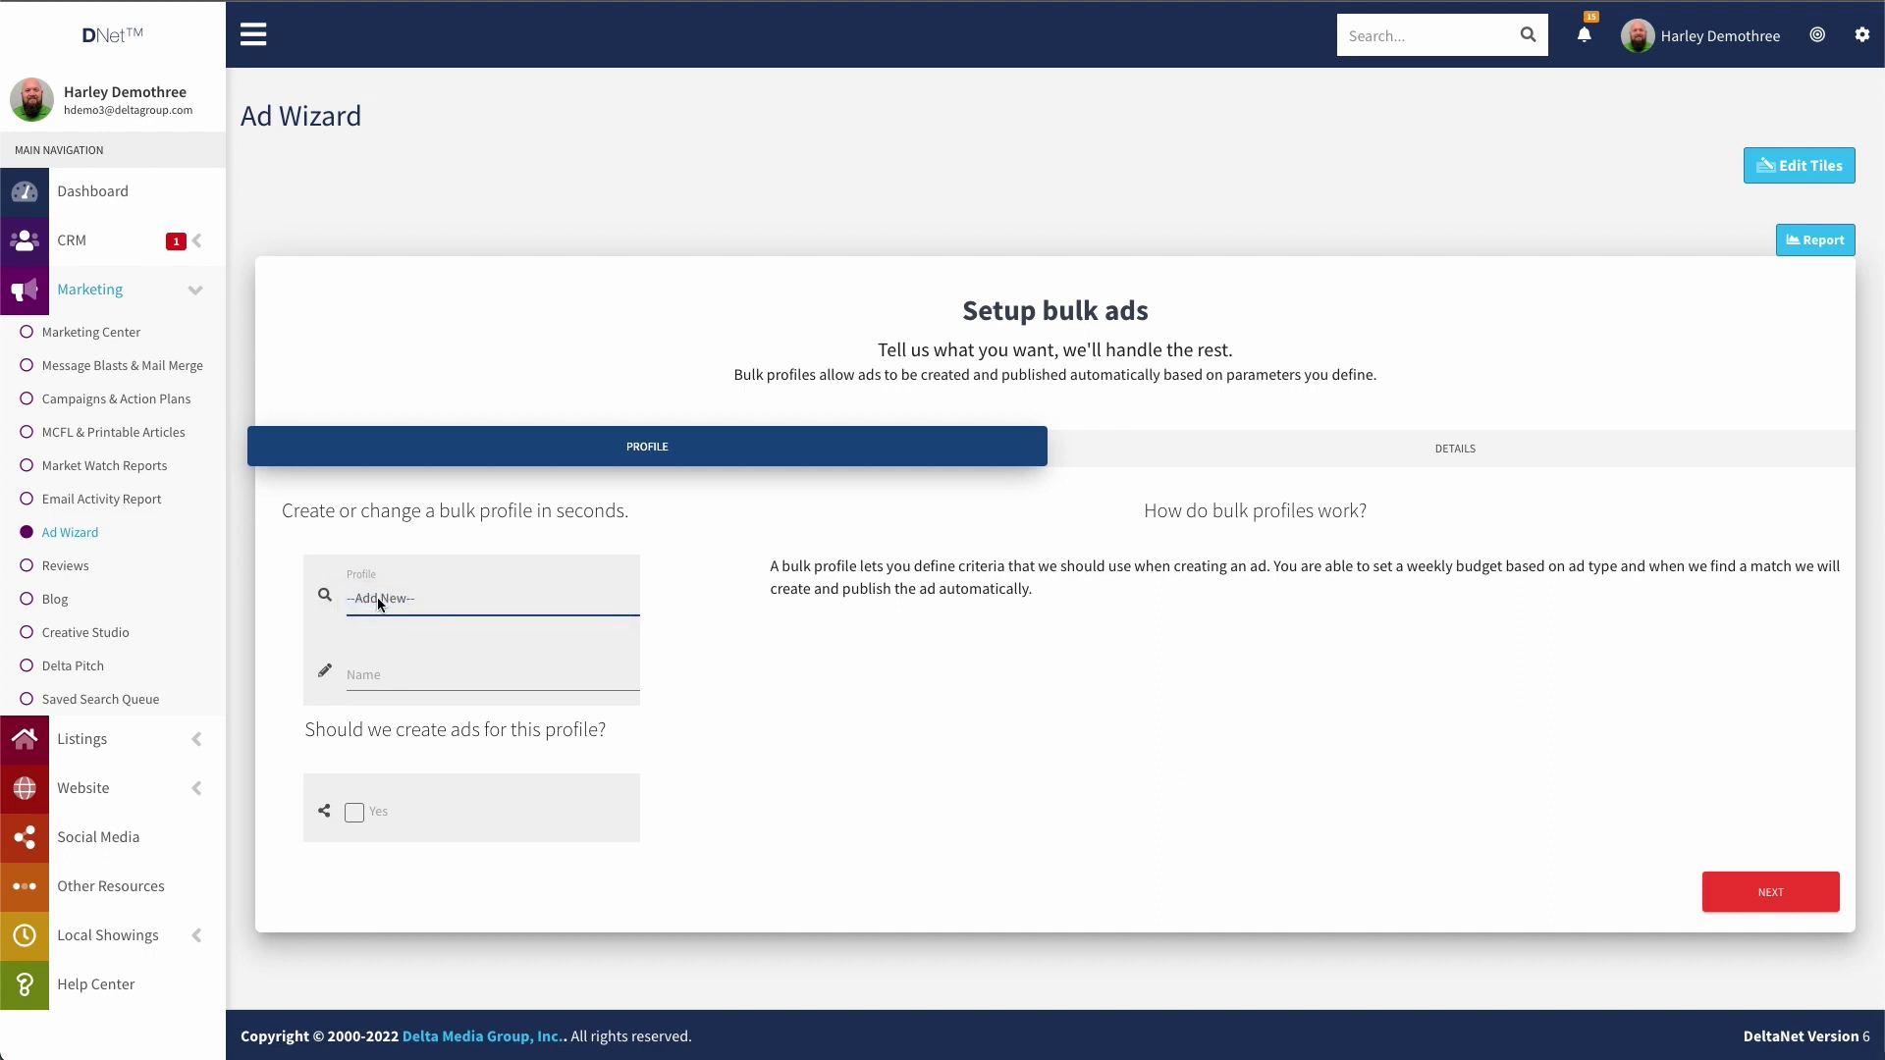
left_click(412, 607)
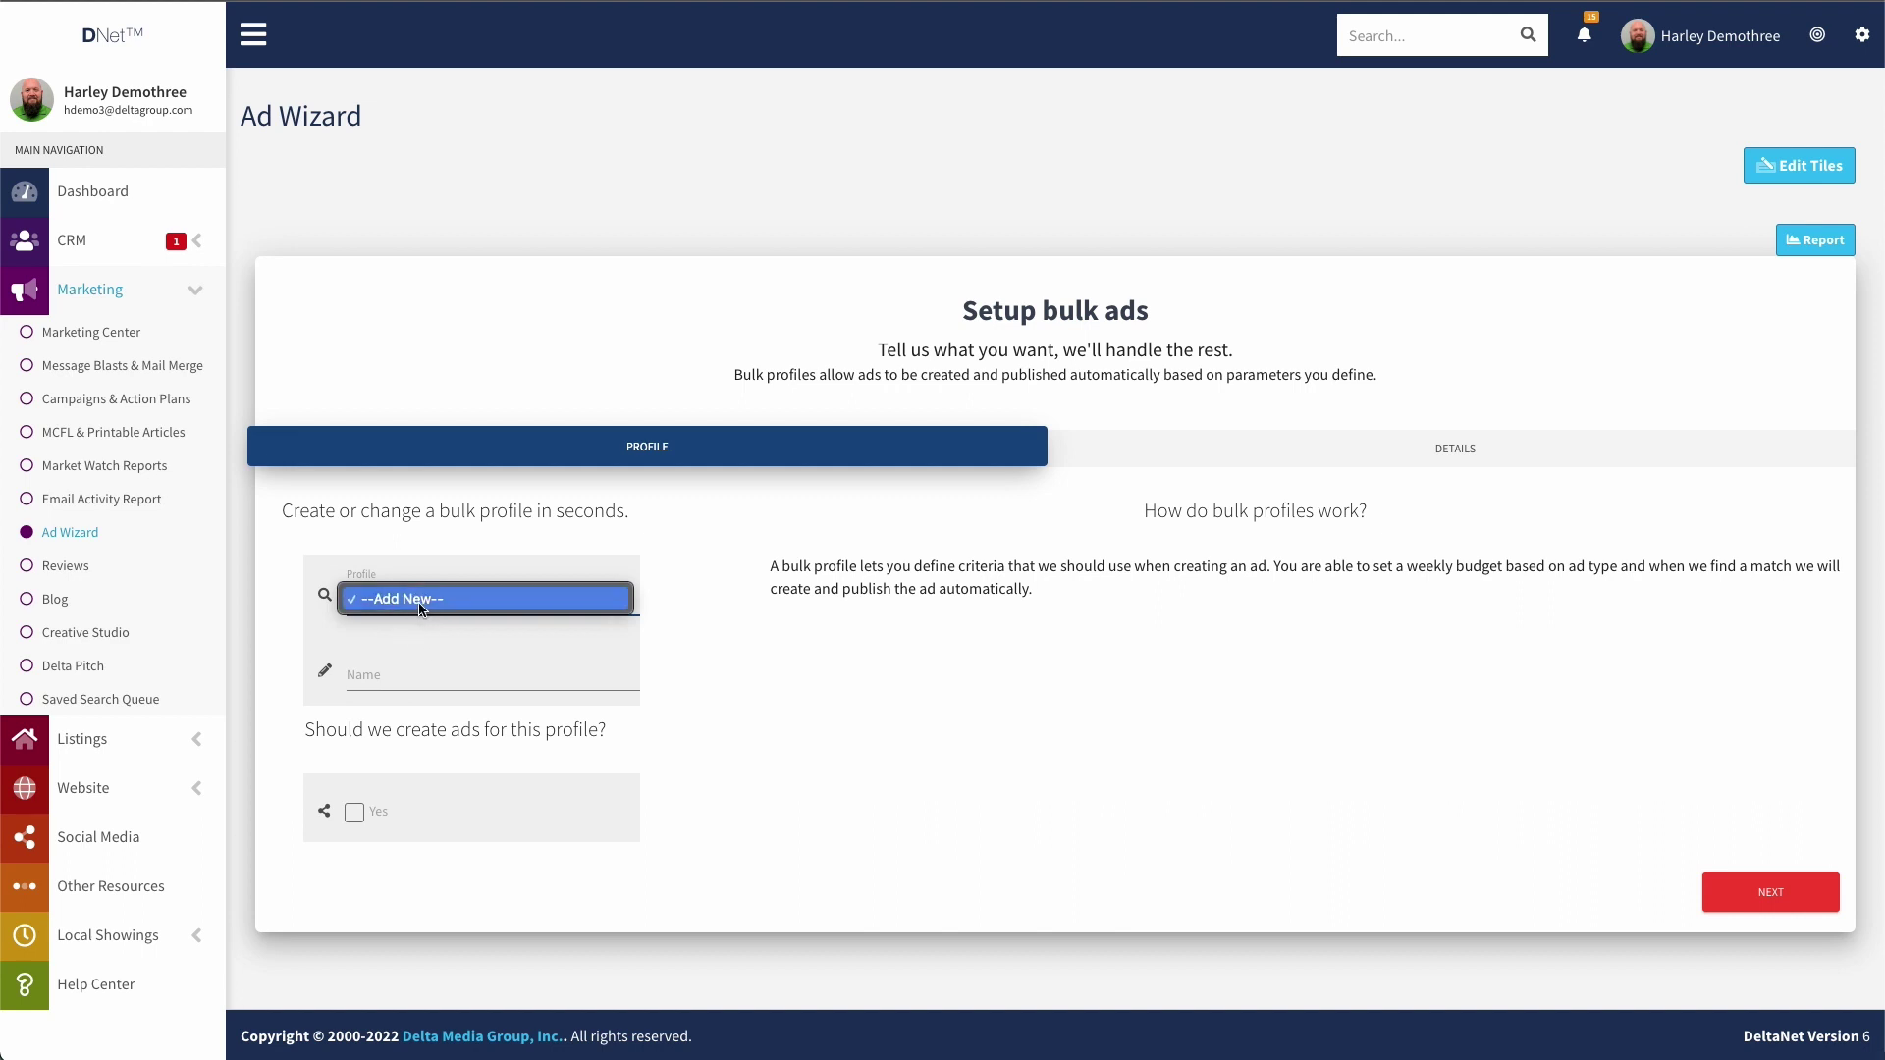
left_click(417, 606)
left_click(387, 675)
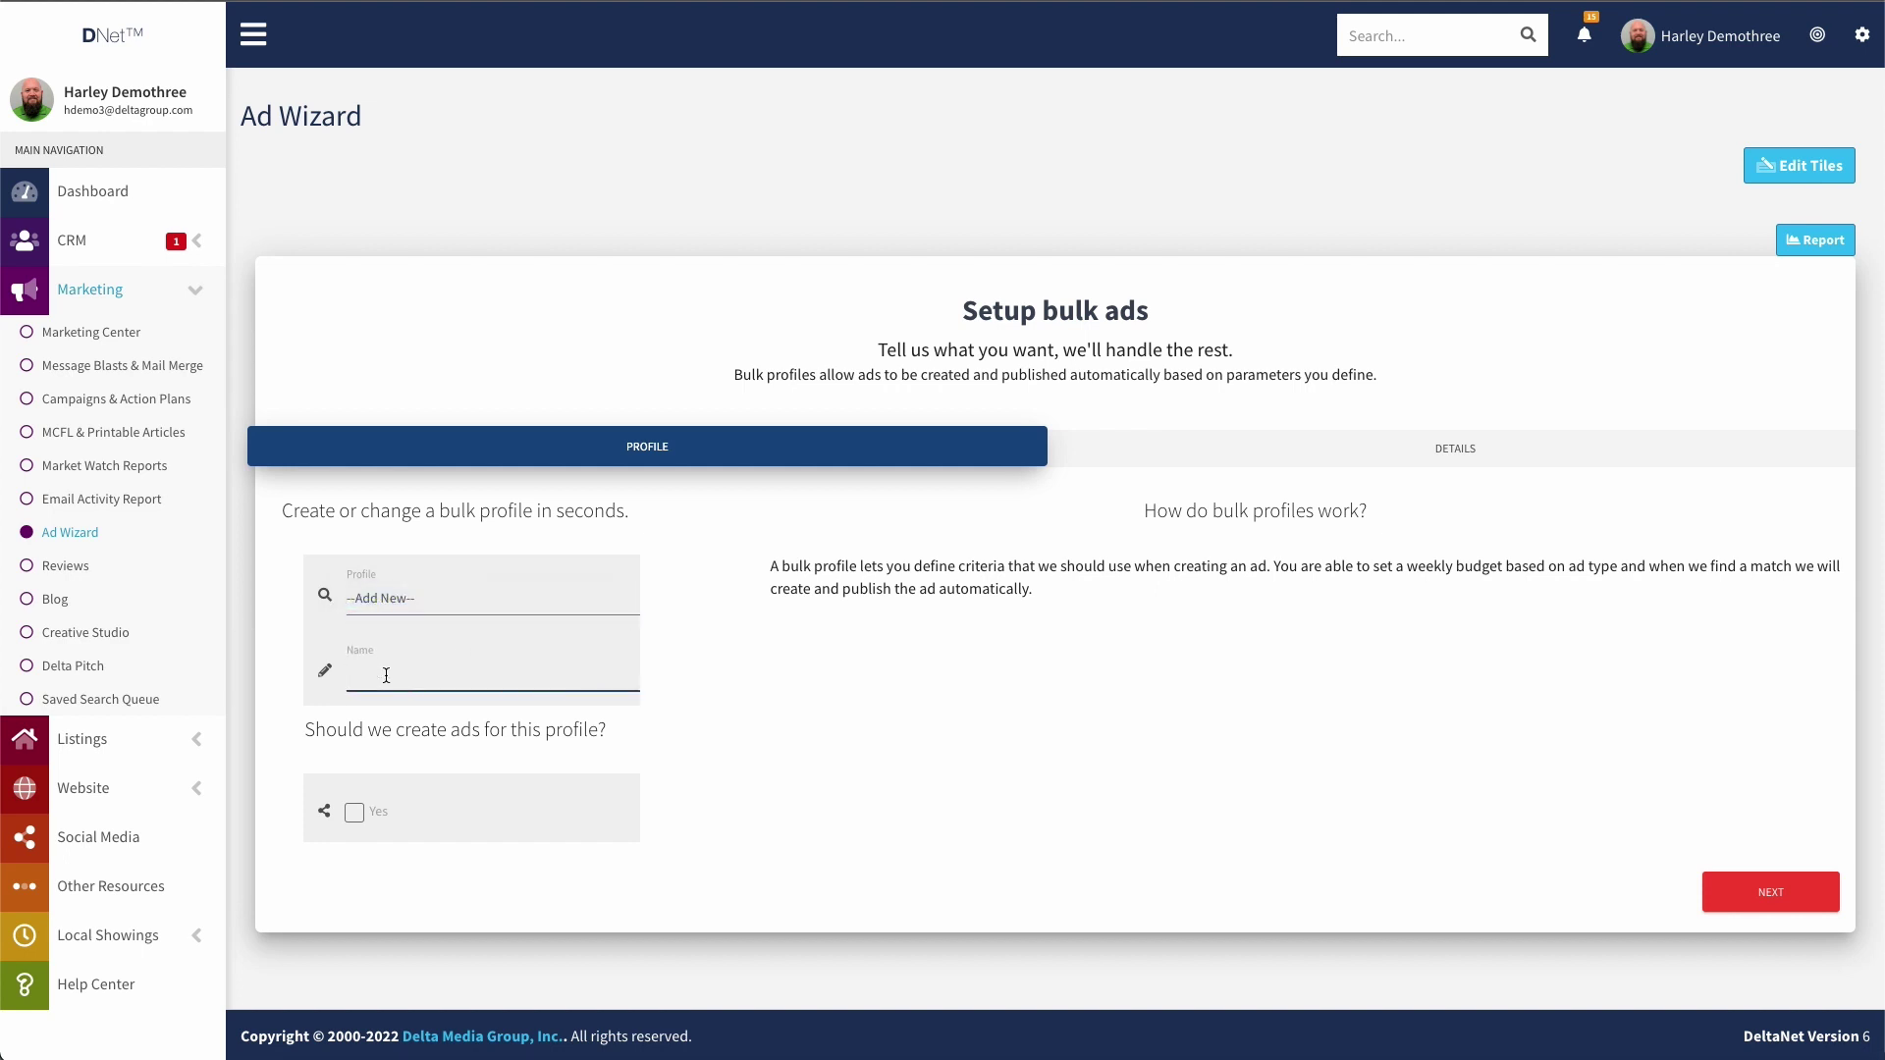
type("Test Provil")
key("BackSpace")
key("BackSpace")
key("BackSpace")
type("file")
left_click(359, 810)
Step: Give New Listing ads a 100000 minimum listing price and a radius of 10
left_click(1786, 894)
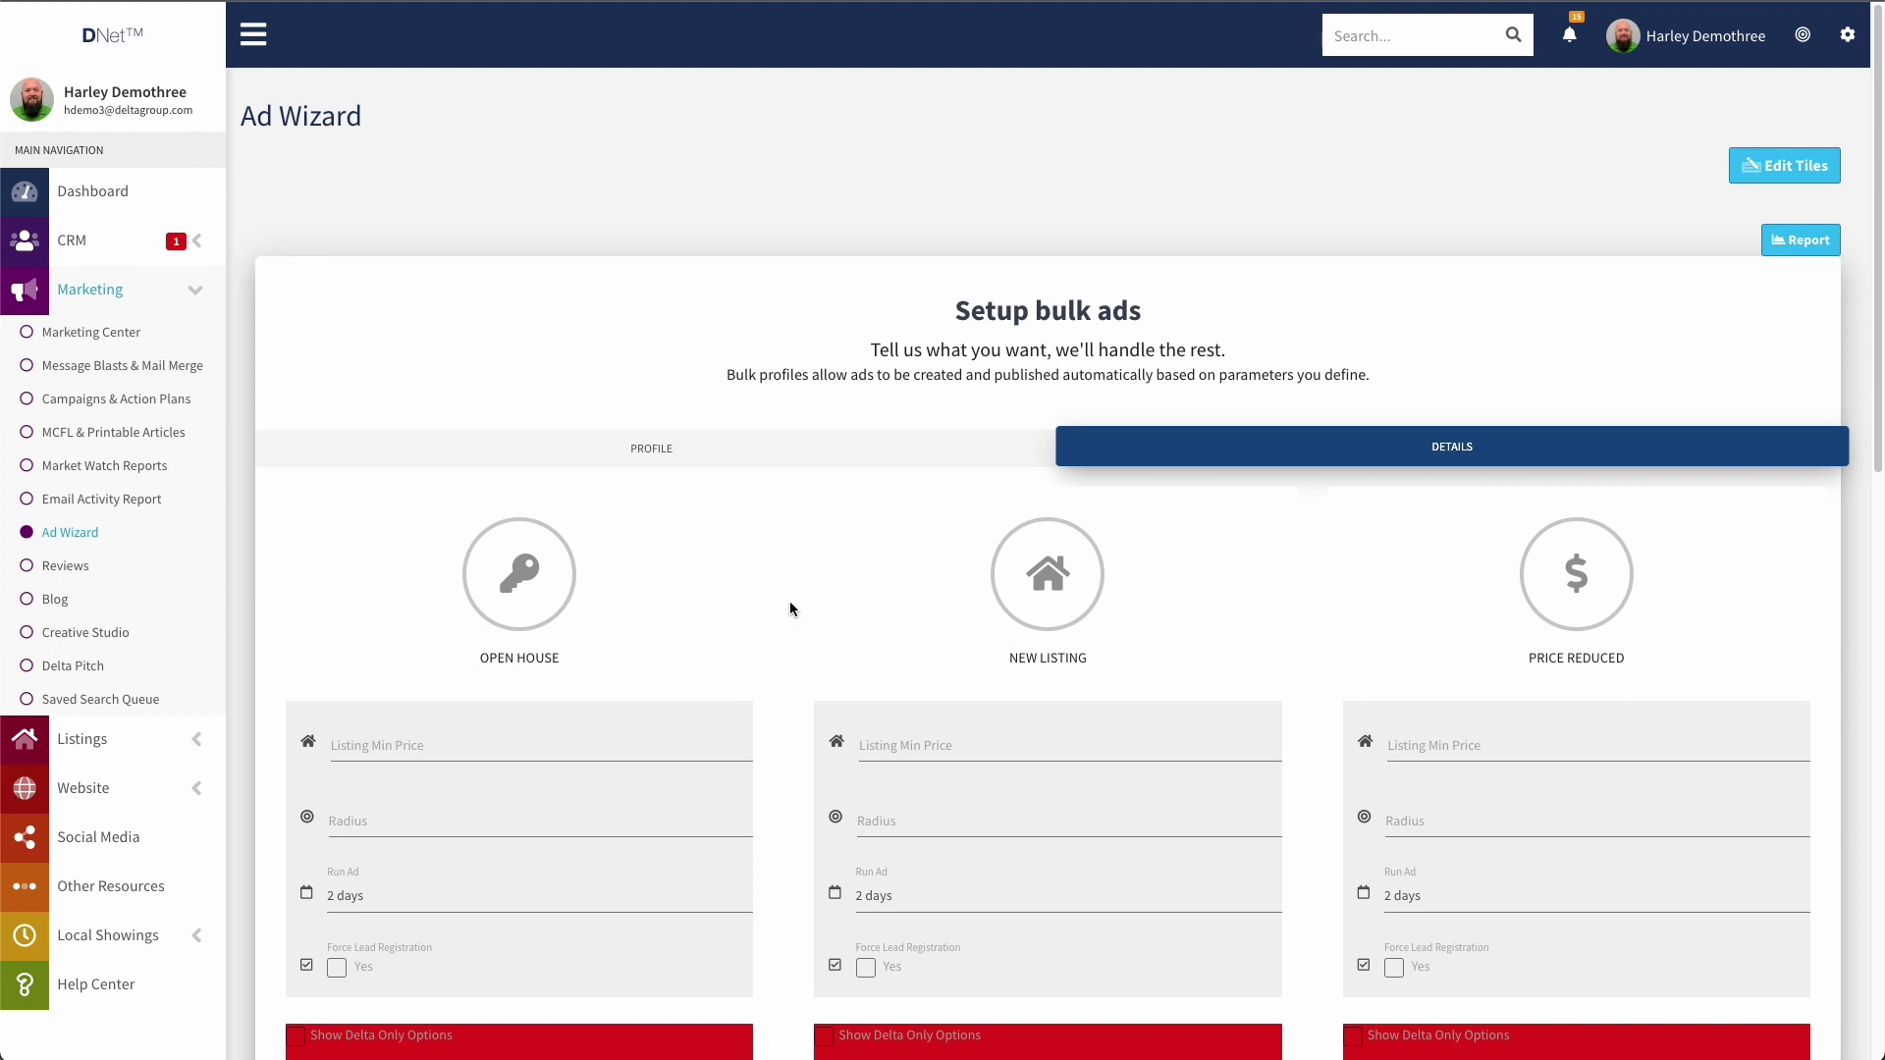
scroll(789, 601, "down", 4)
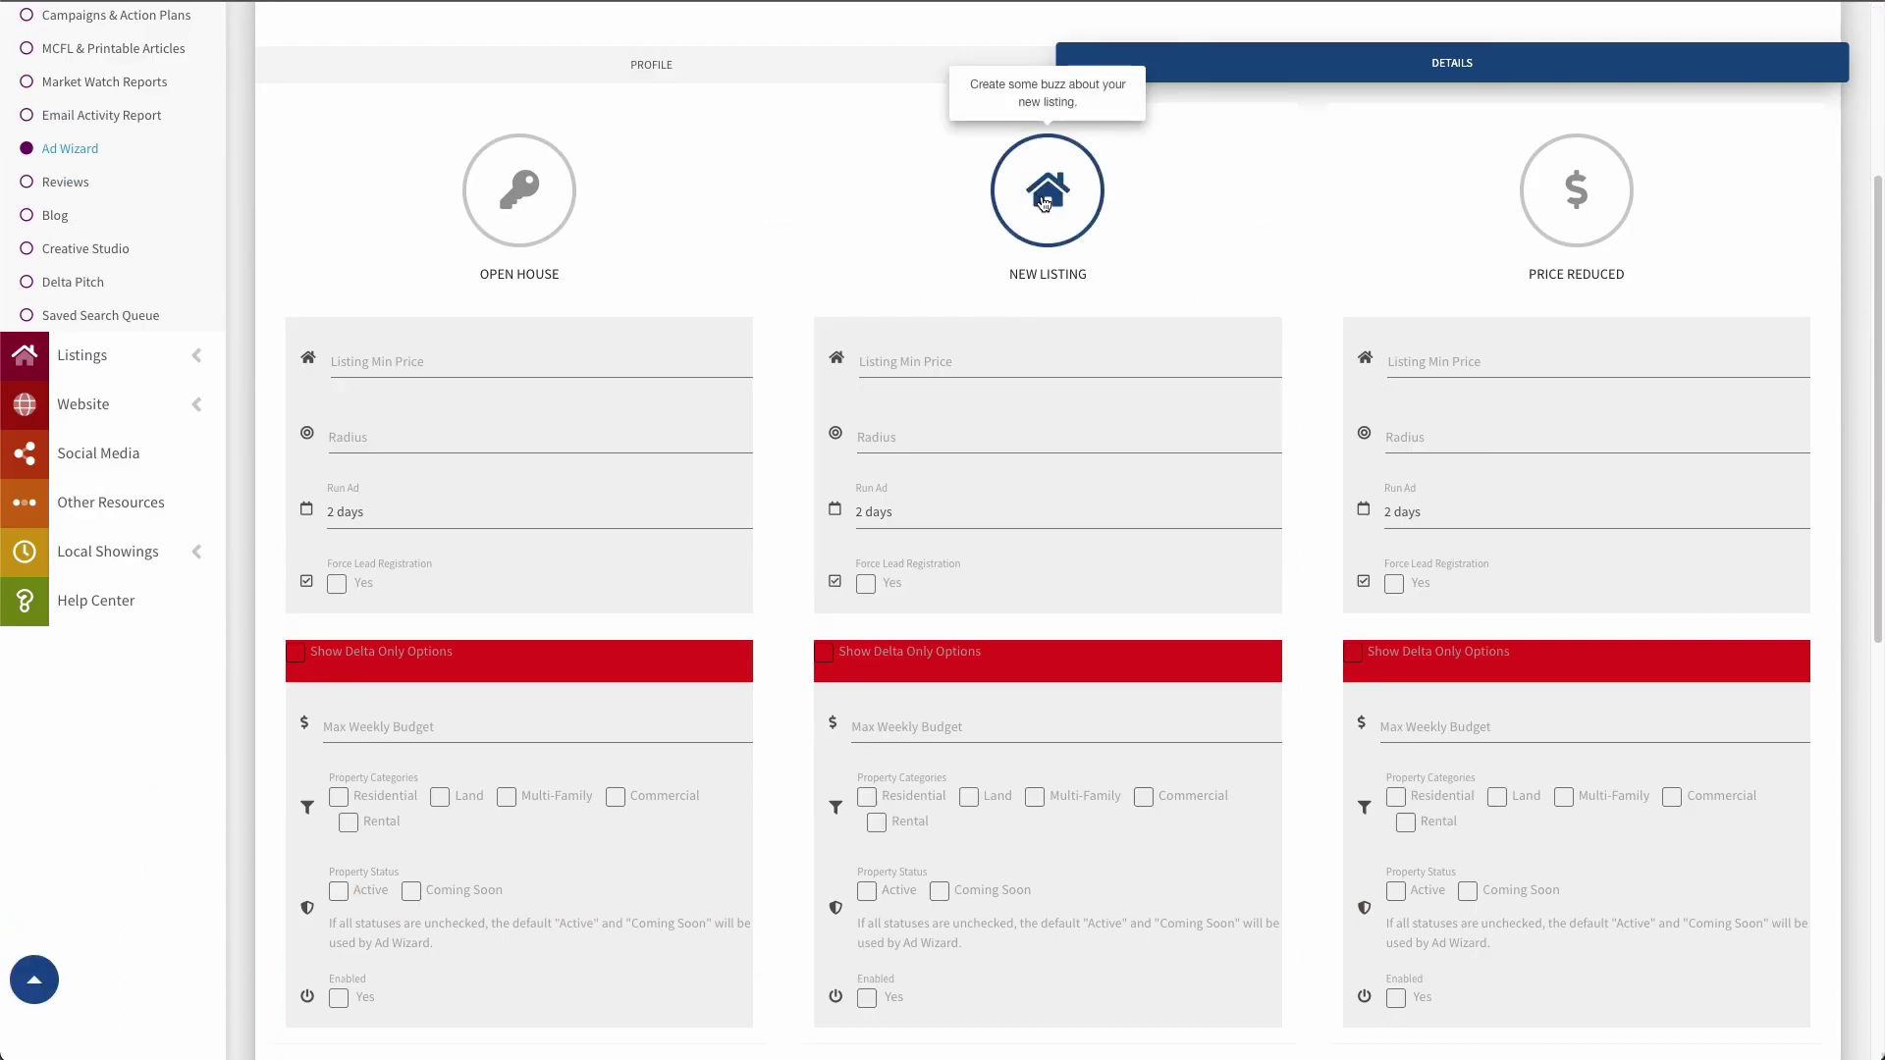
left_click(896, 365)
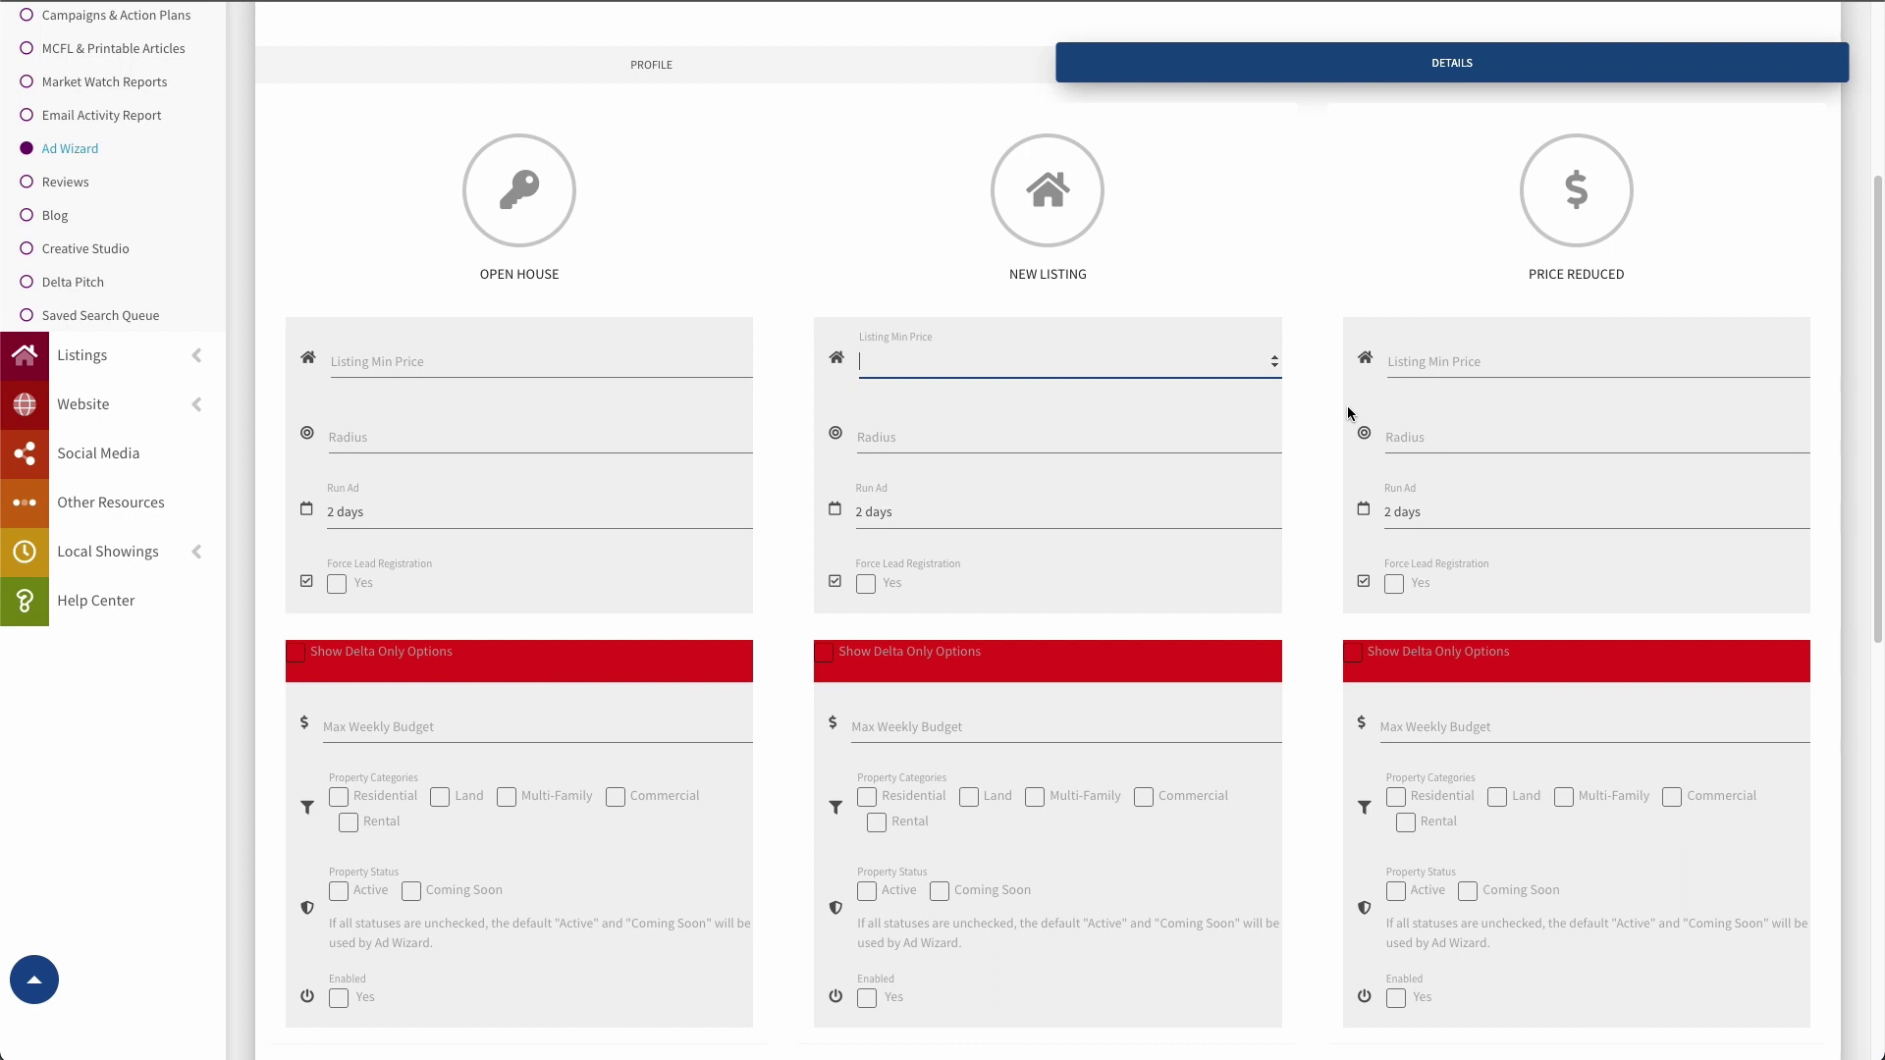
type("100000")
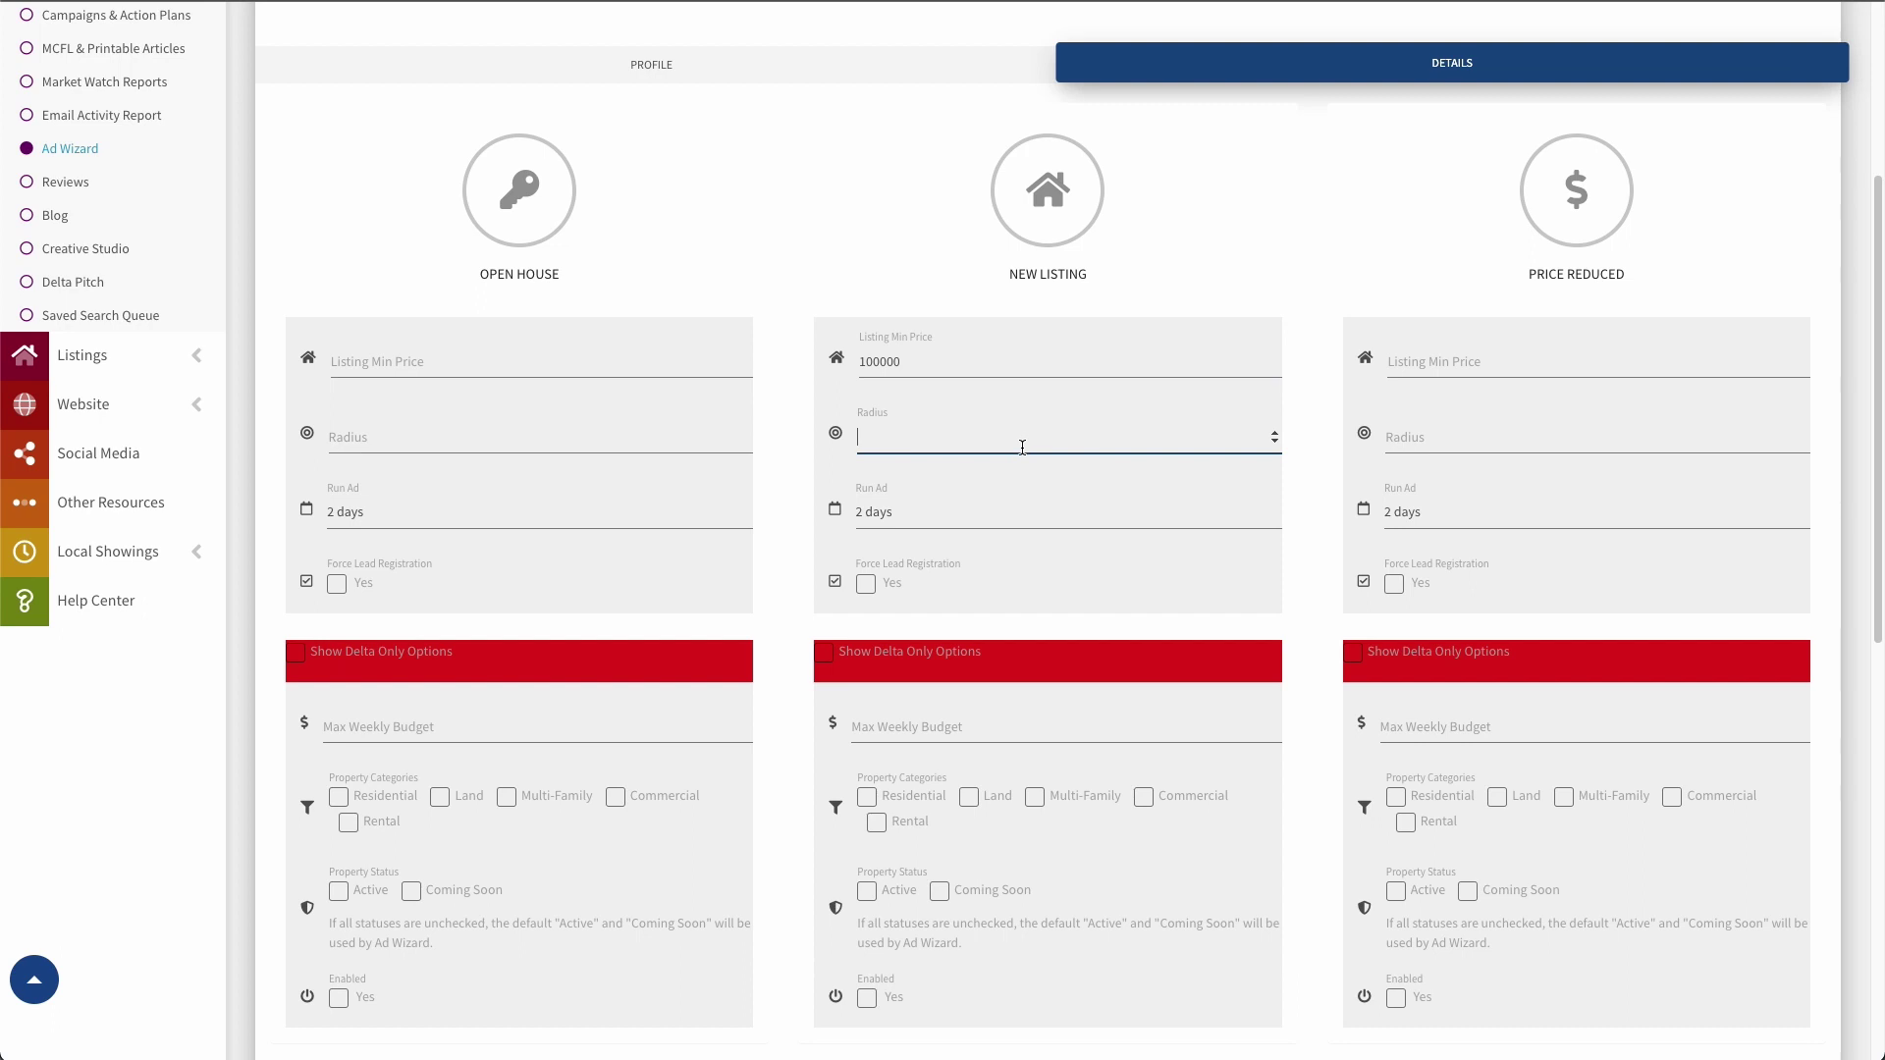
type("10")
Step: Set the New Listing run length to 9 days, leaving Force Lead Registration off
left_click(904, 515)
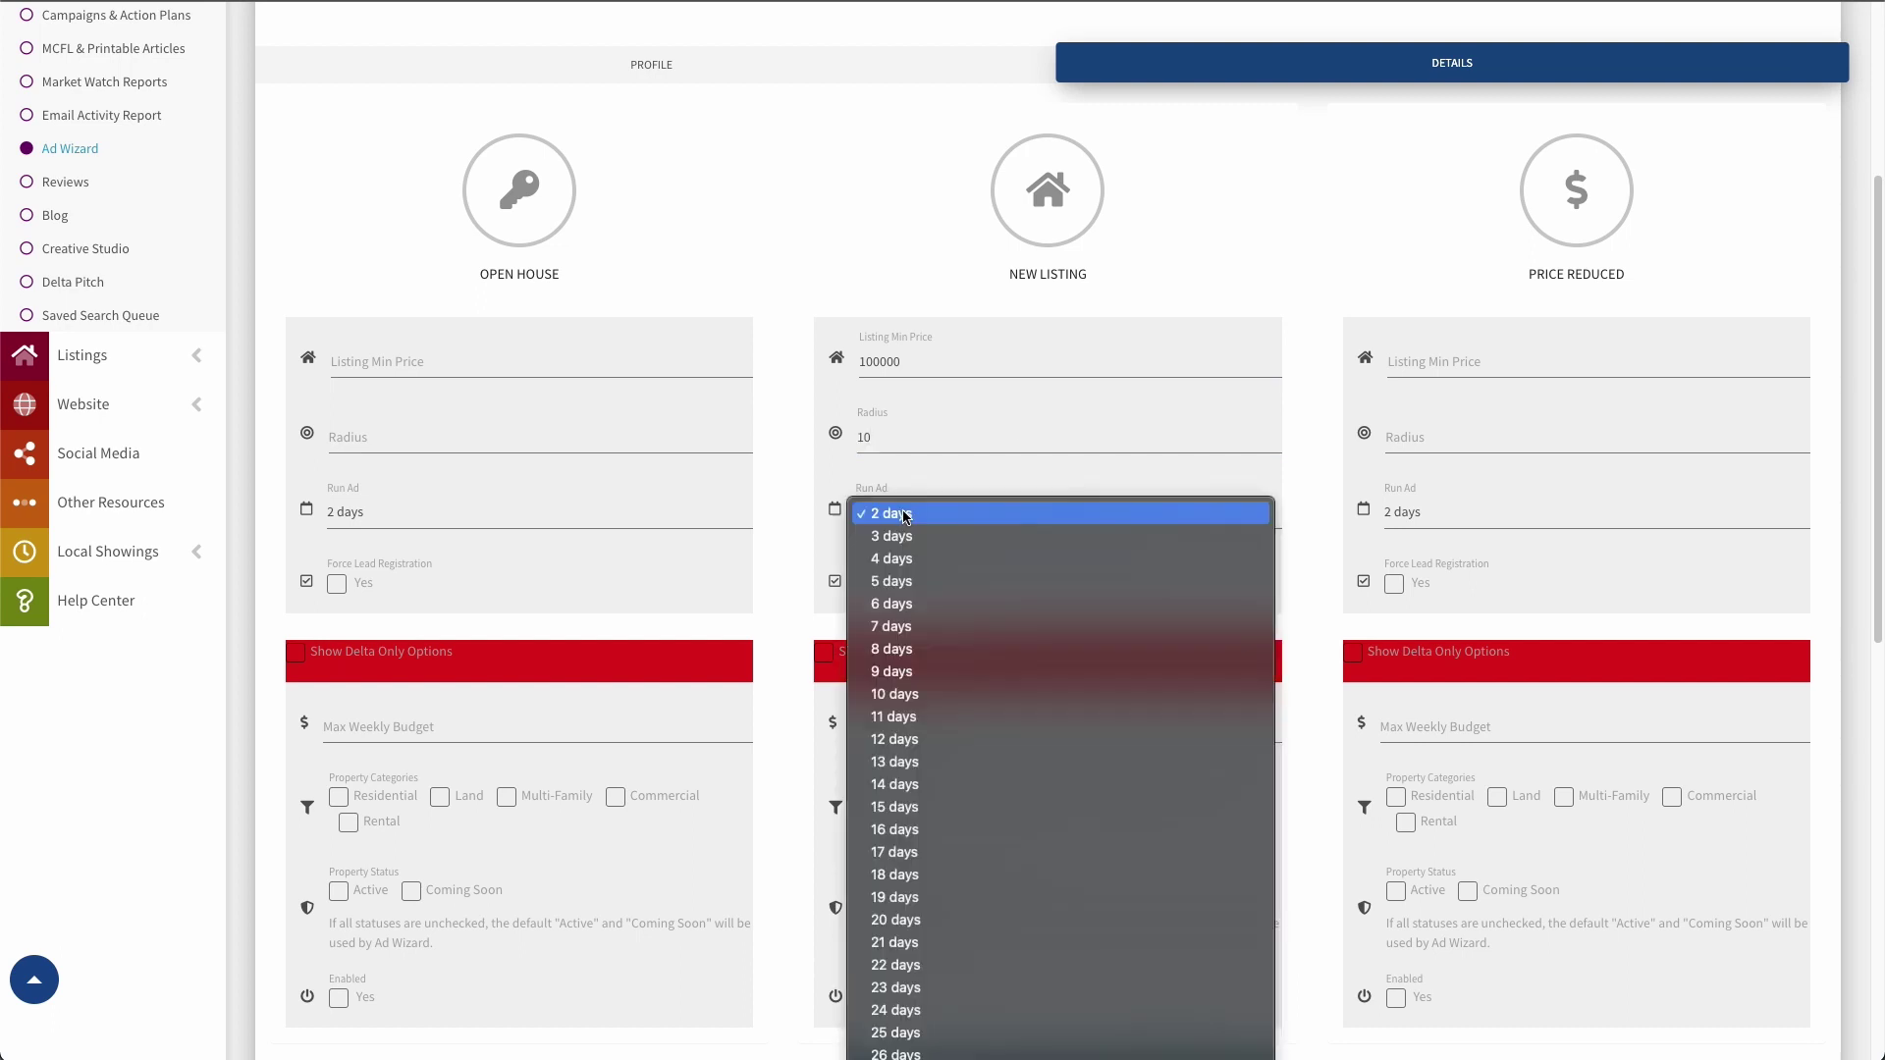
left_click(911, 560)
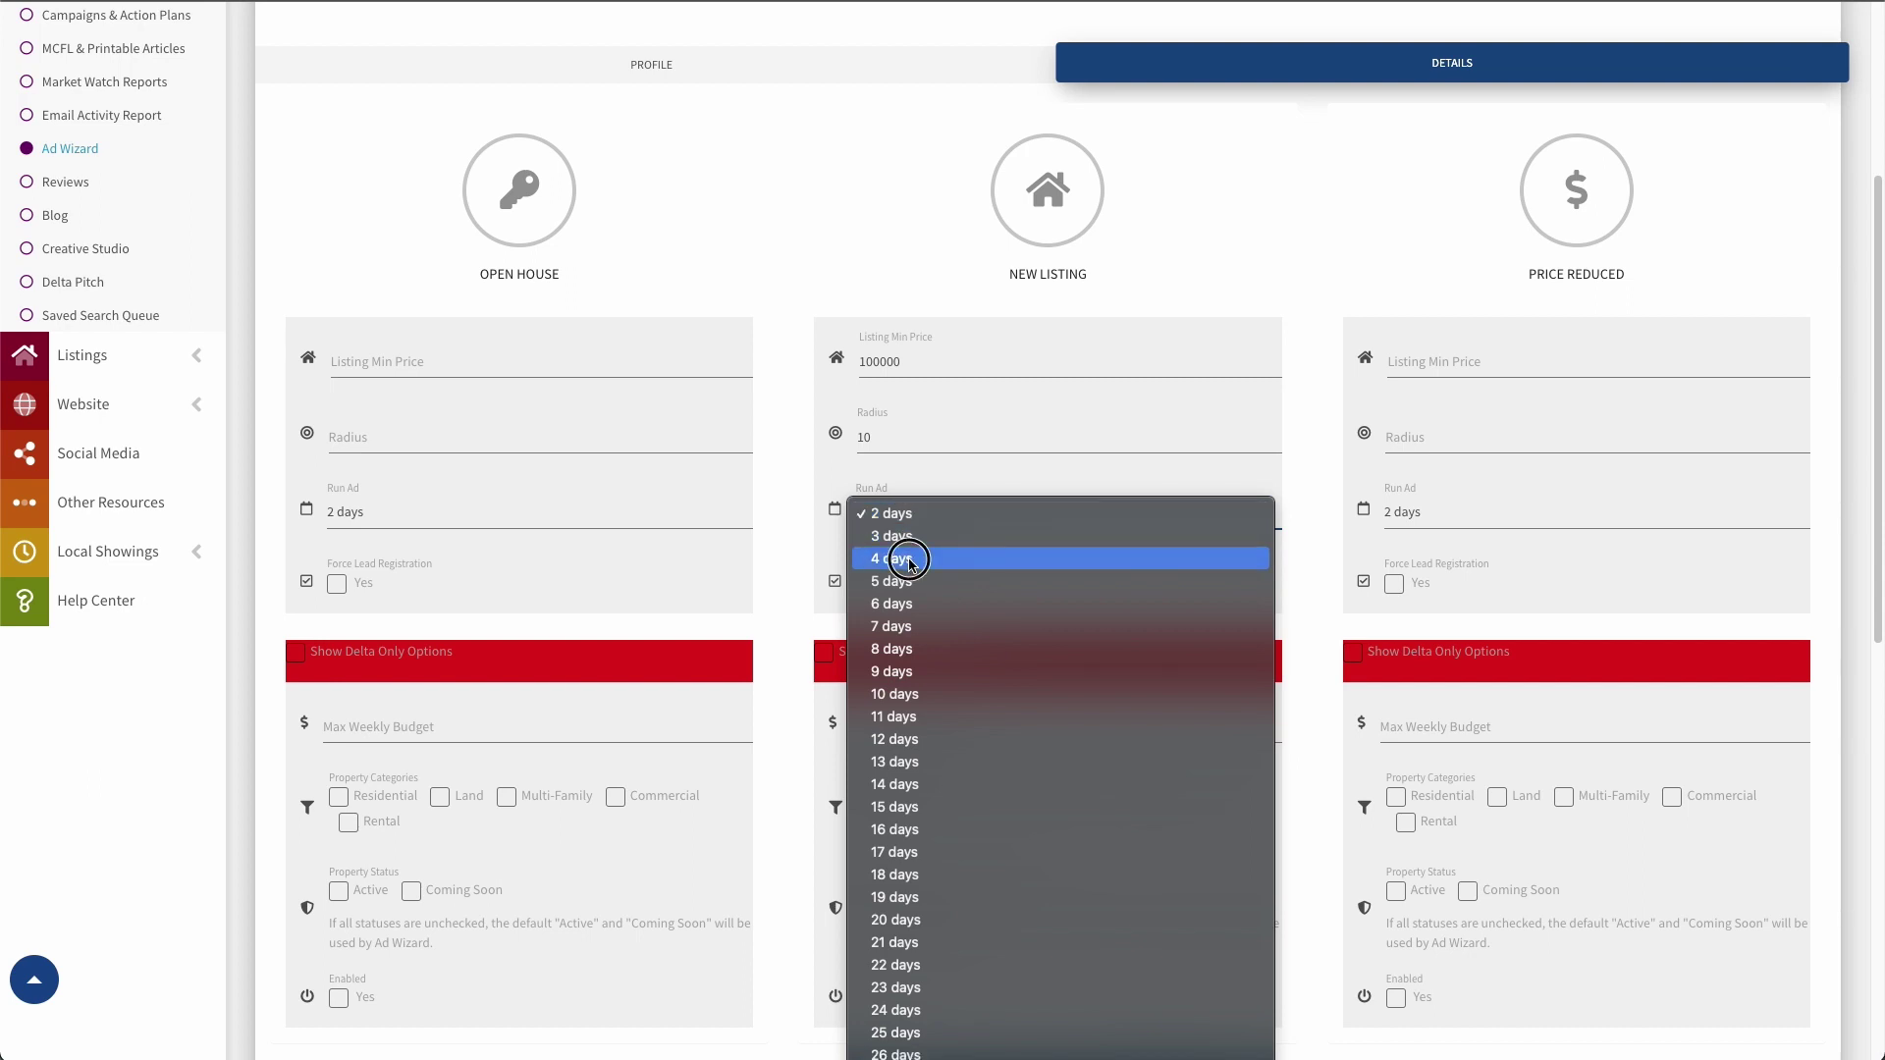
left_click(896, 515)
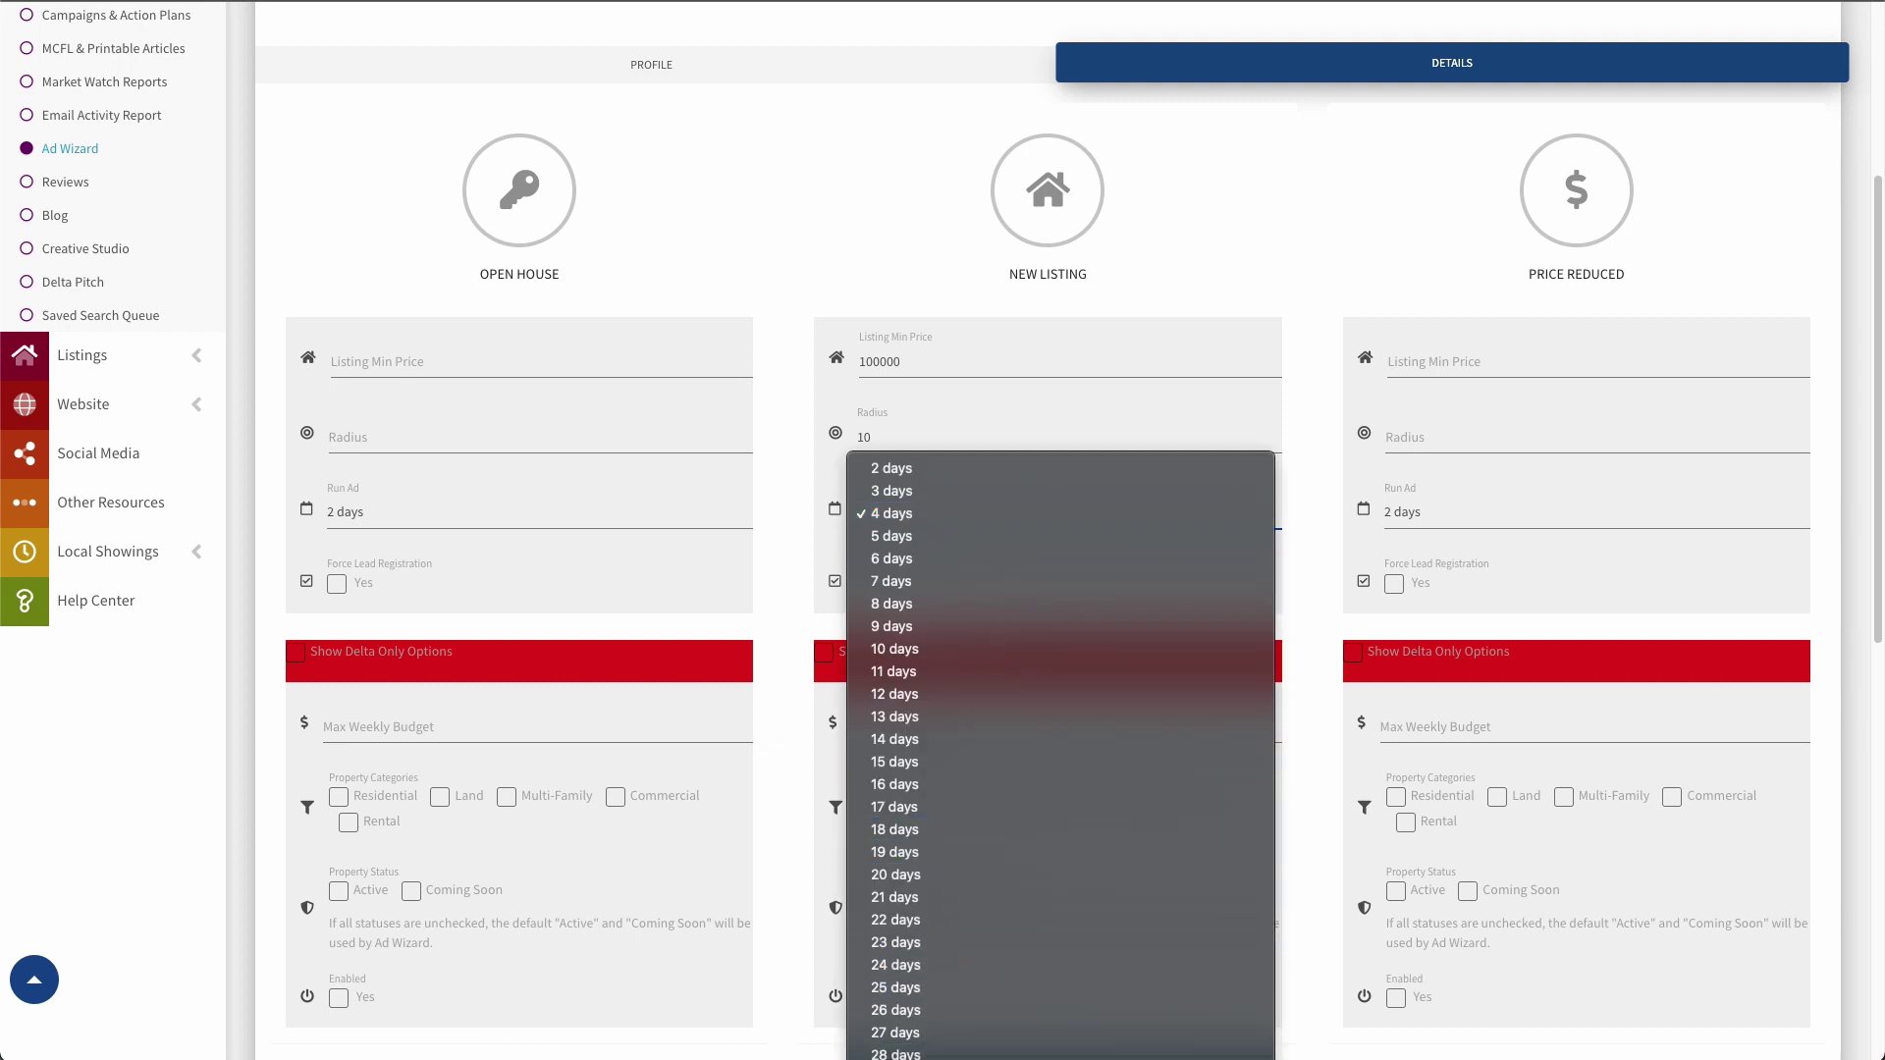
left_click(896, 1056)
left_click(878, 518)
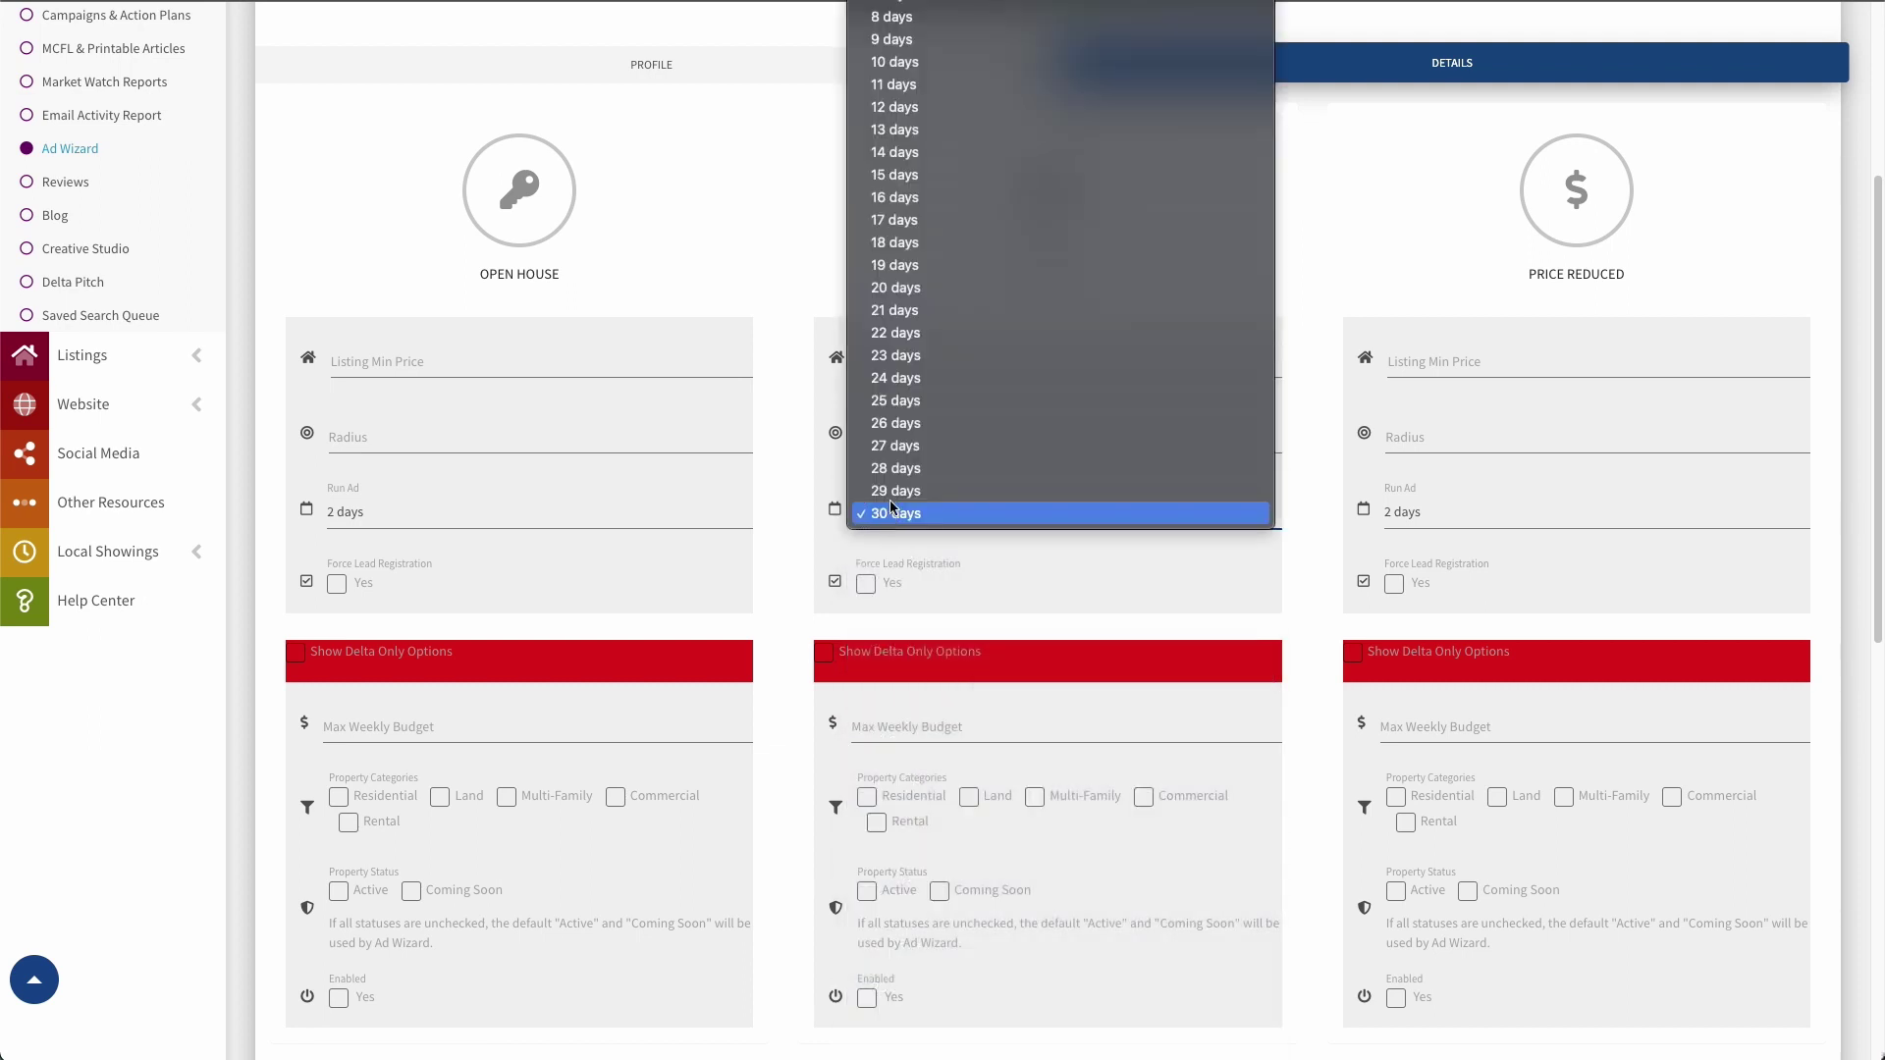
left_click(902, 39)
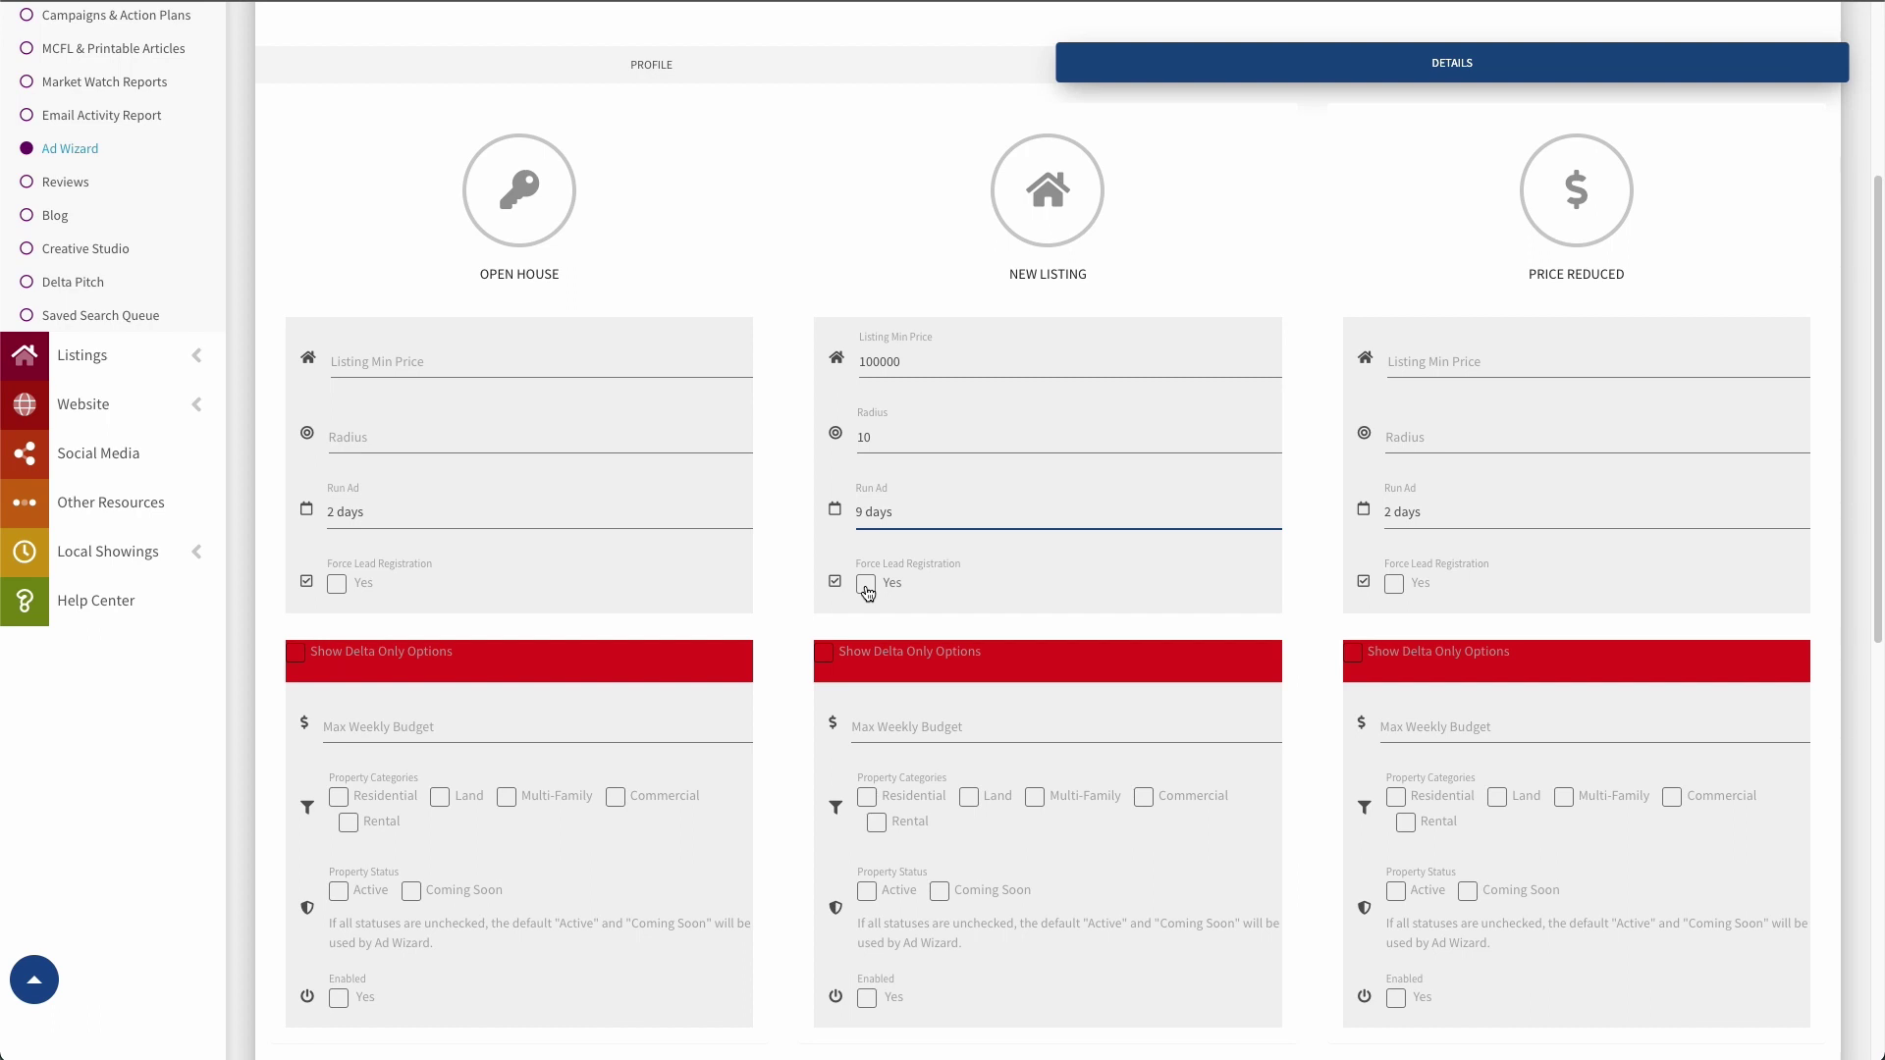
left_click(866, 585)
left_click(866, 584)
scroll(1062, 648, "down", 2)
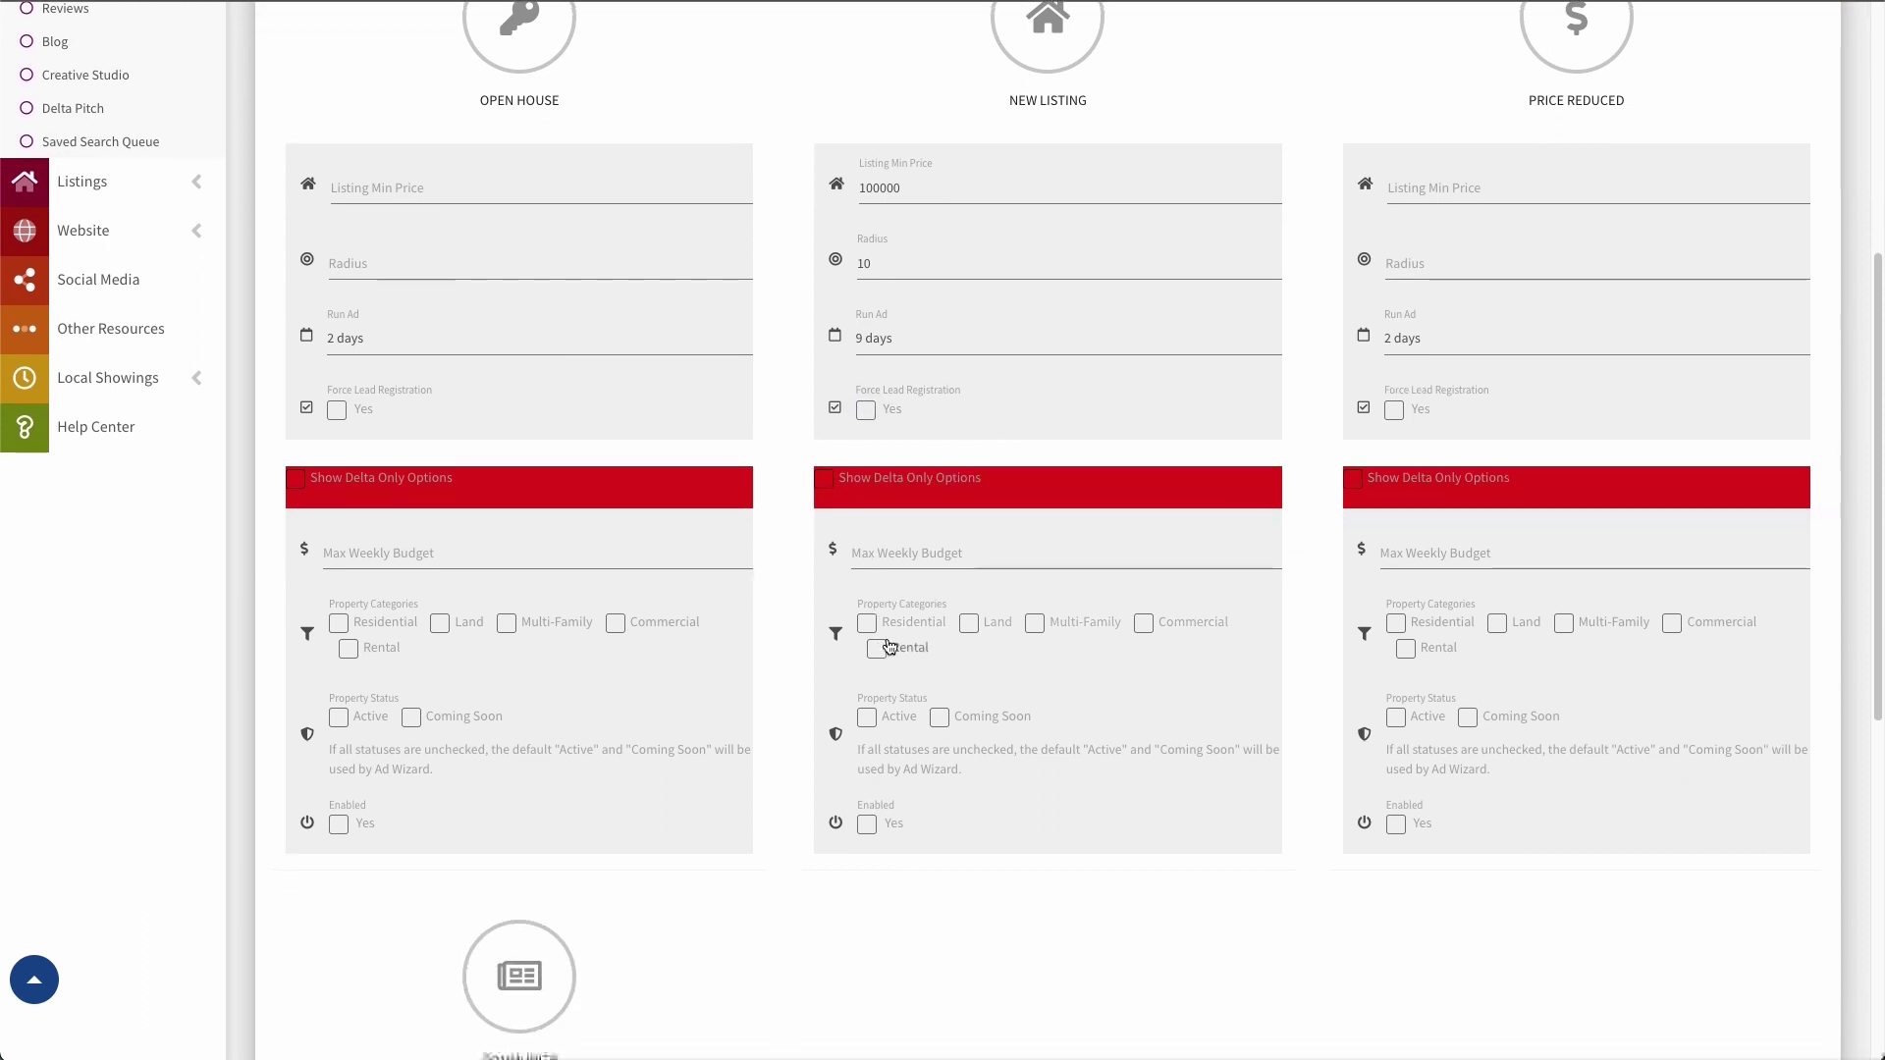
left_click(883, 550)
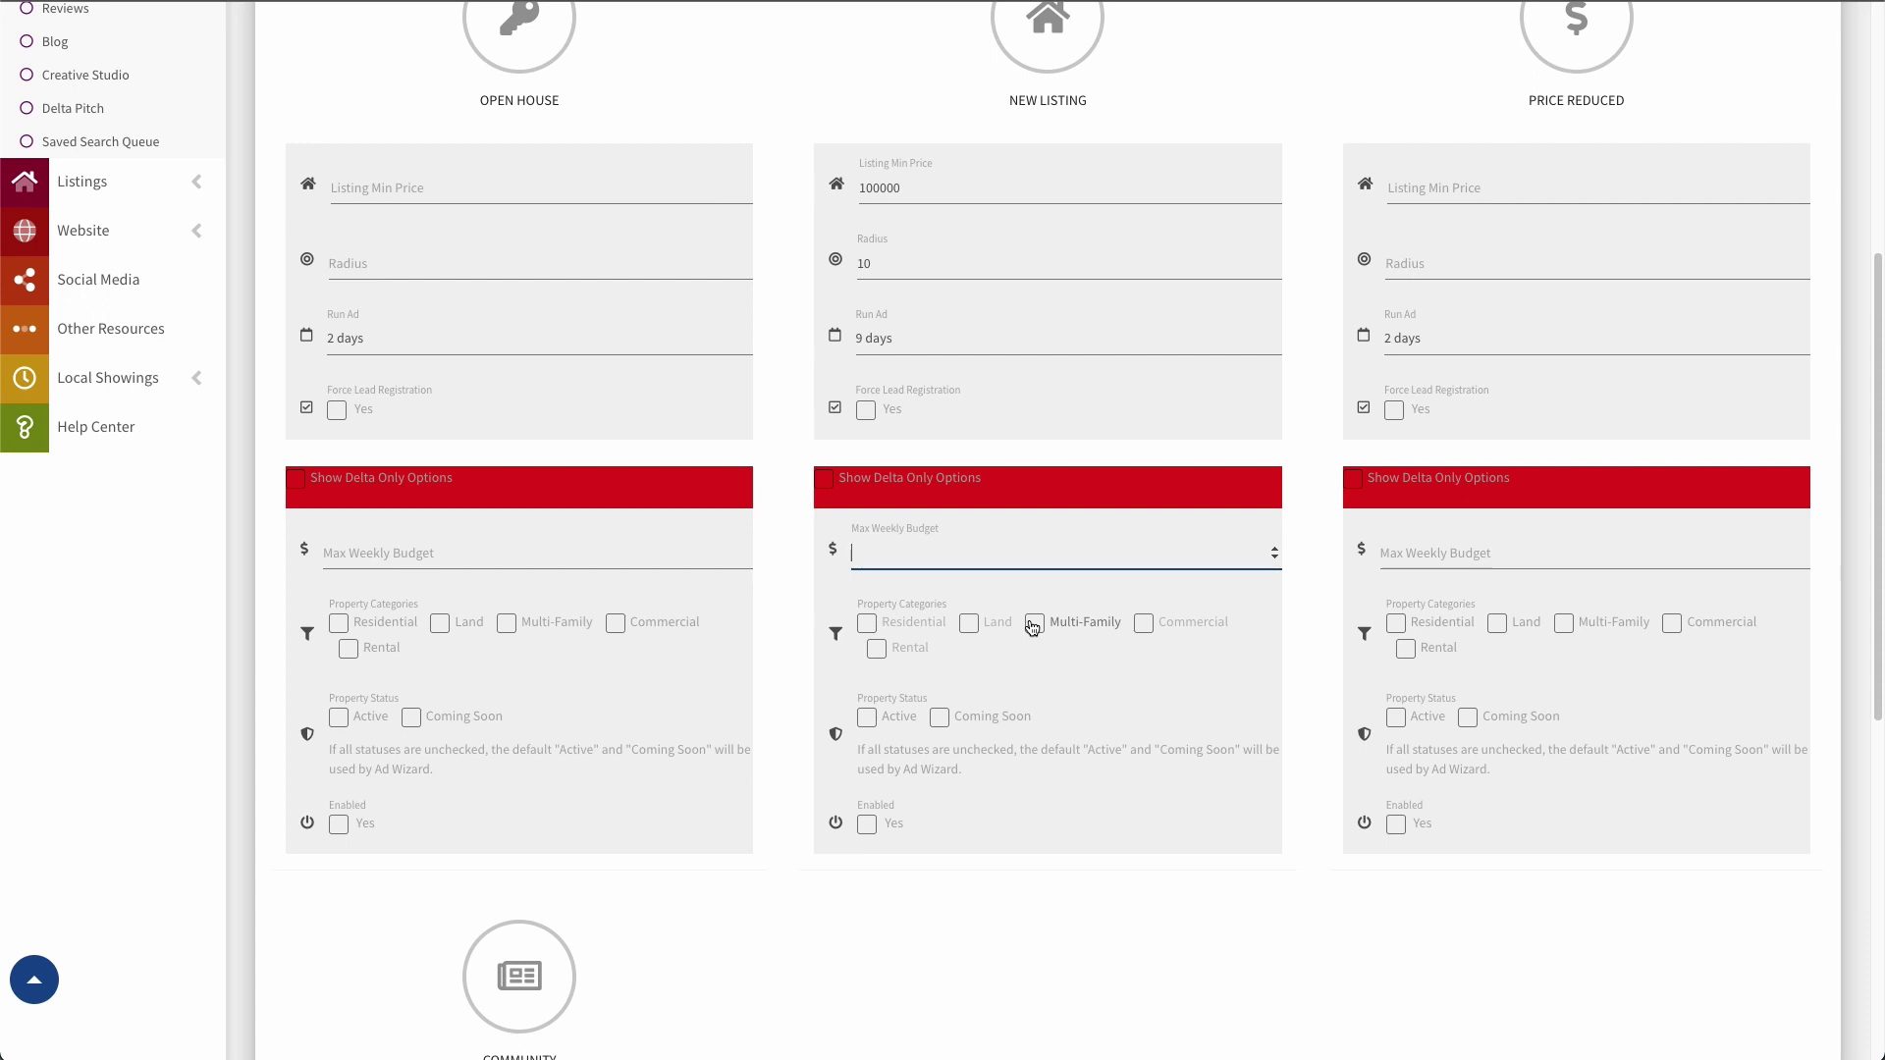
type("200")
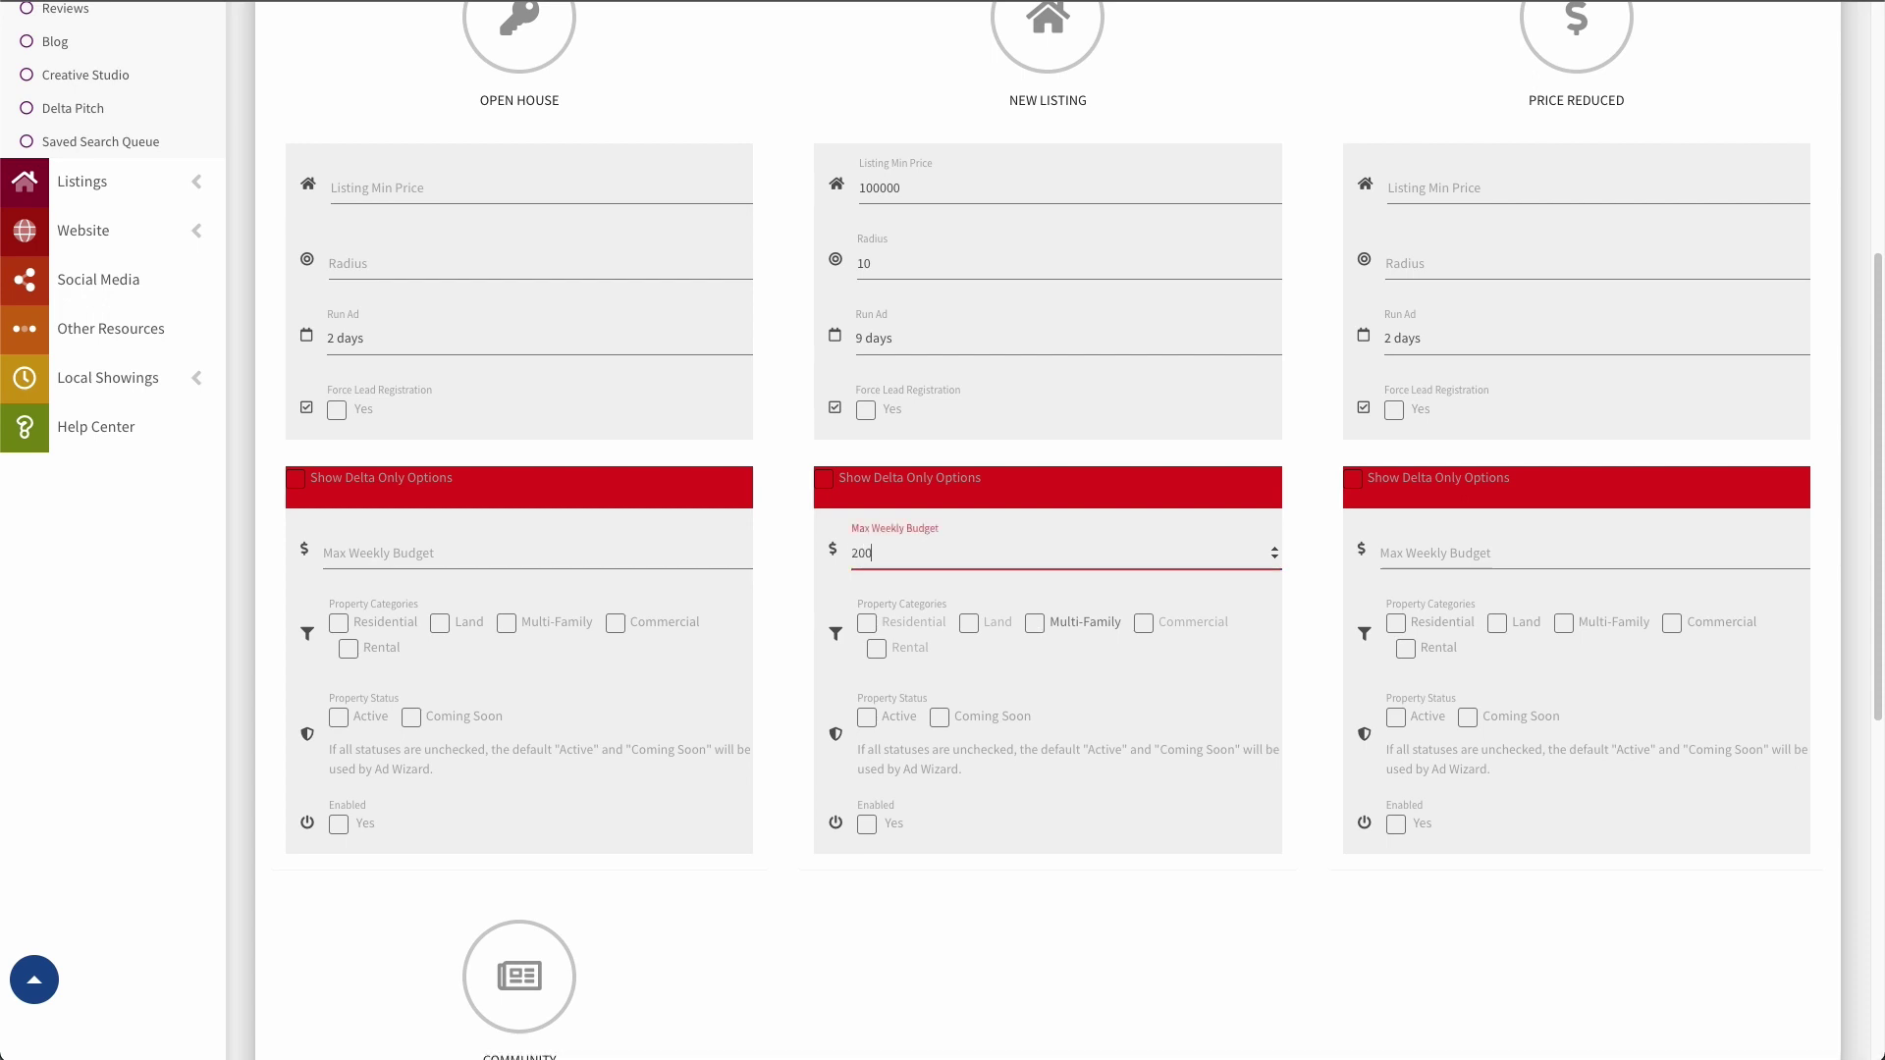
left_click(1073, 687)
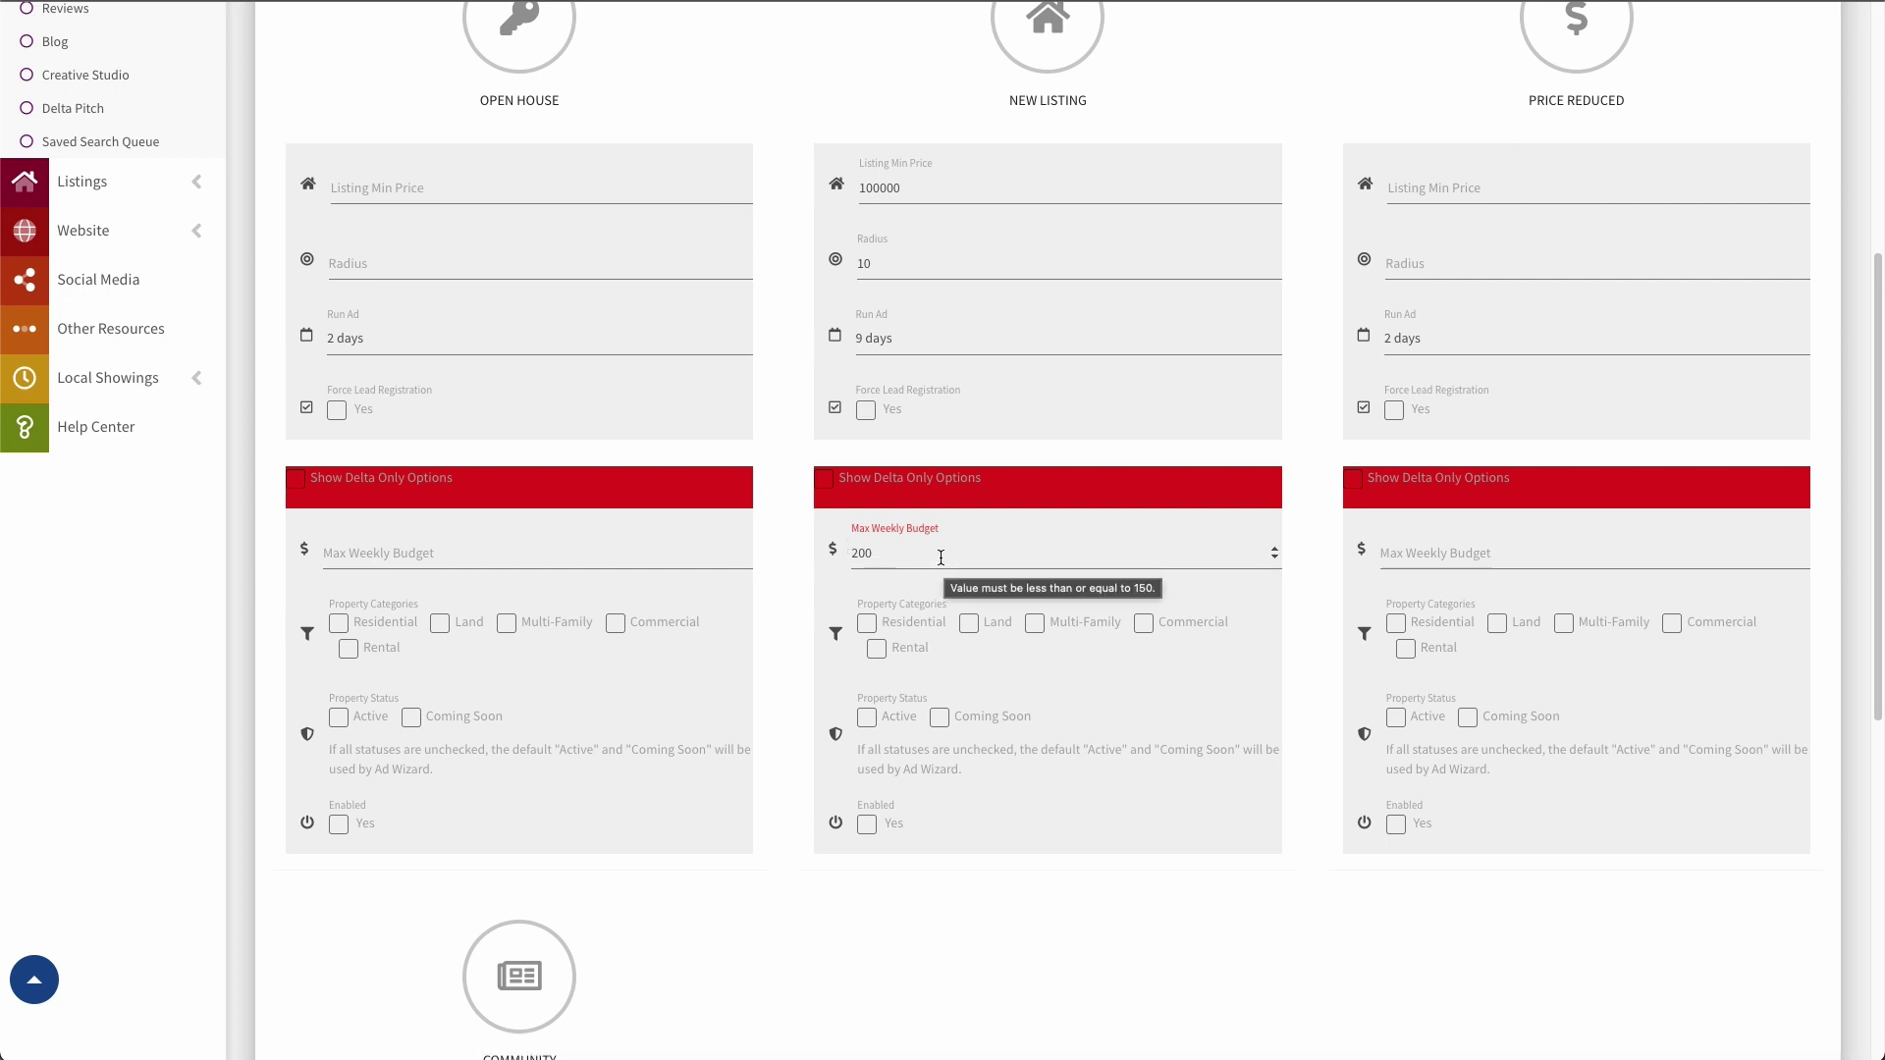
double_click(900, 565)
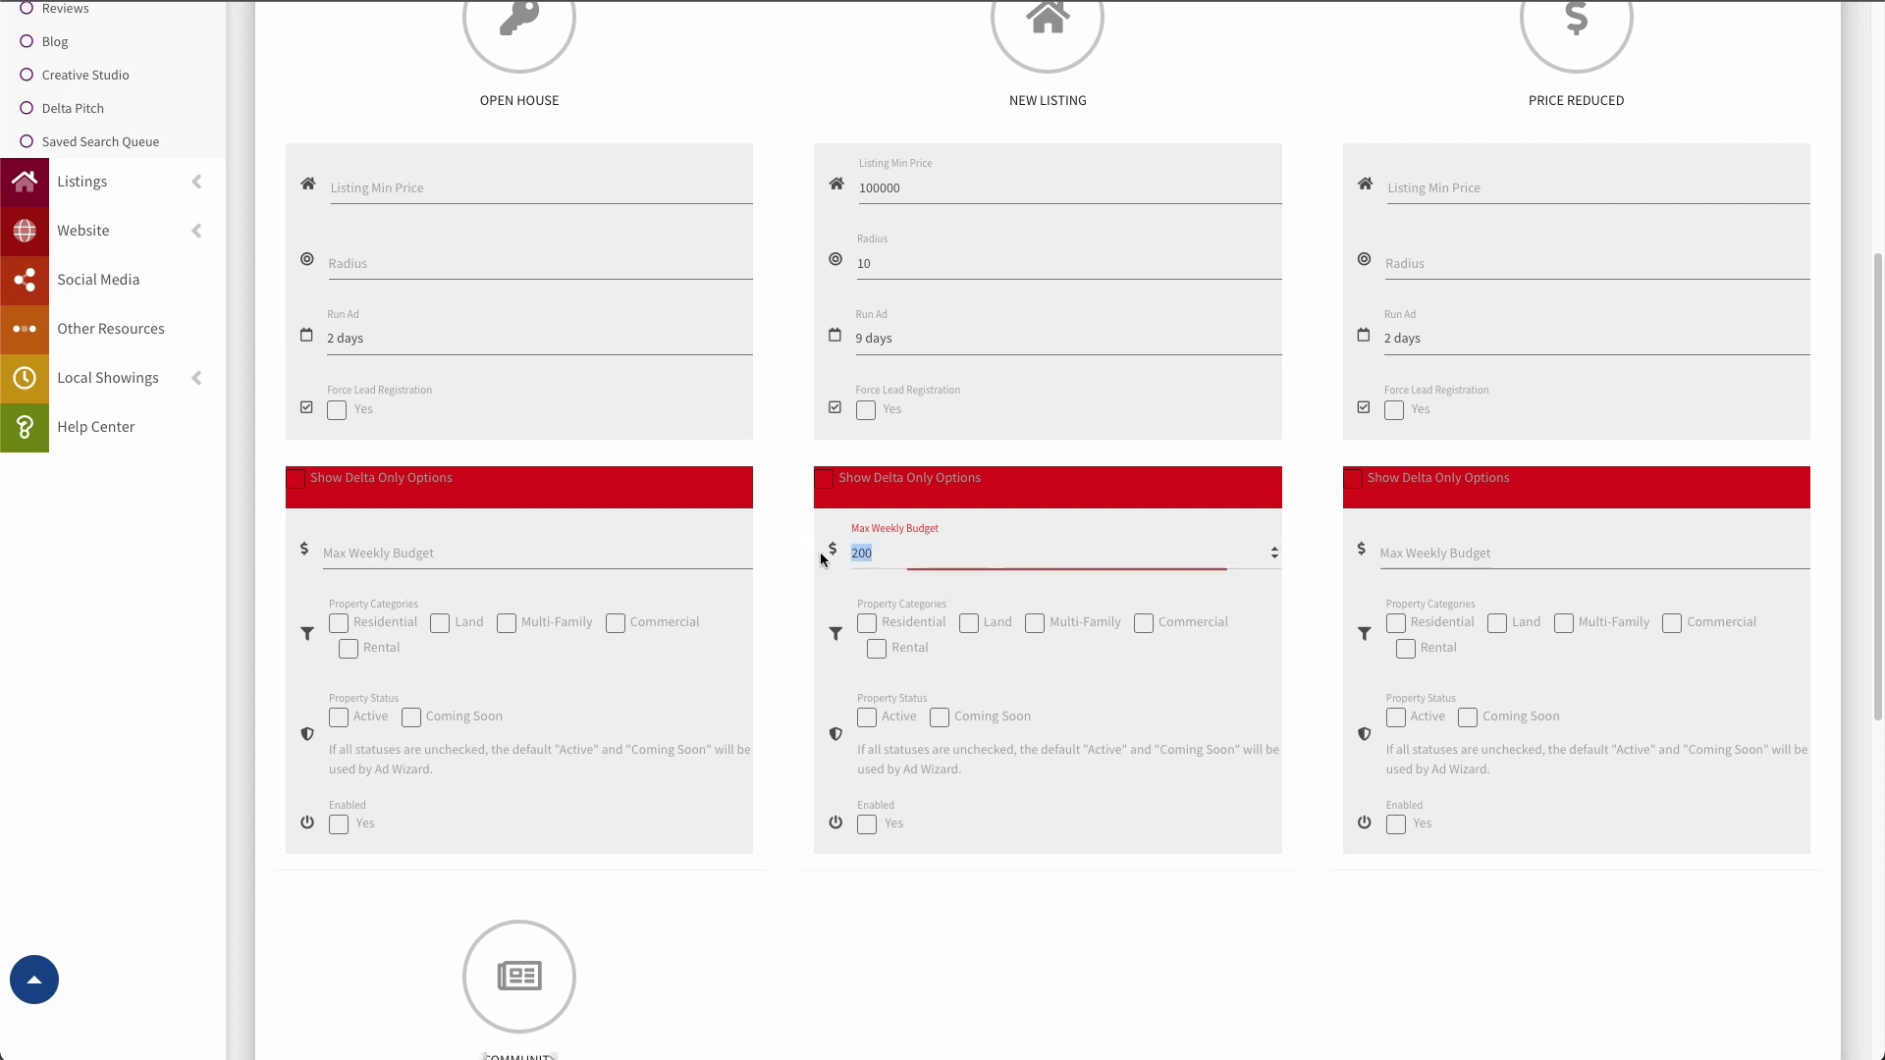
type("200")
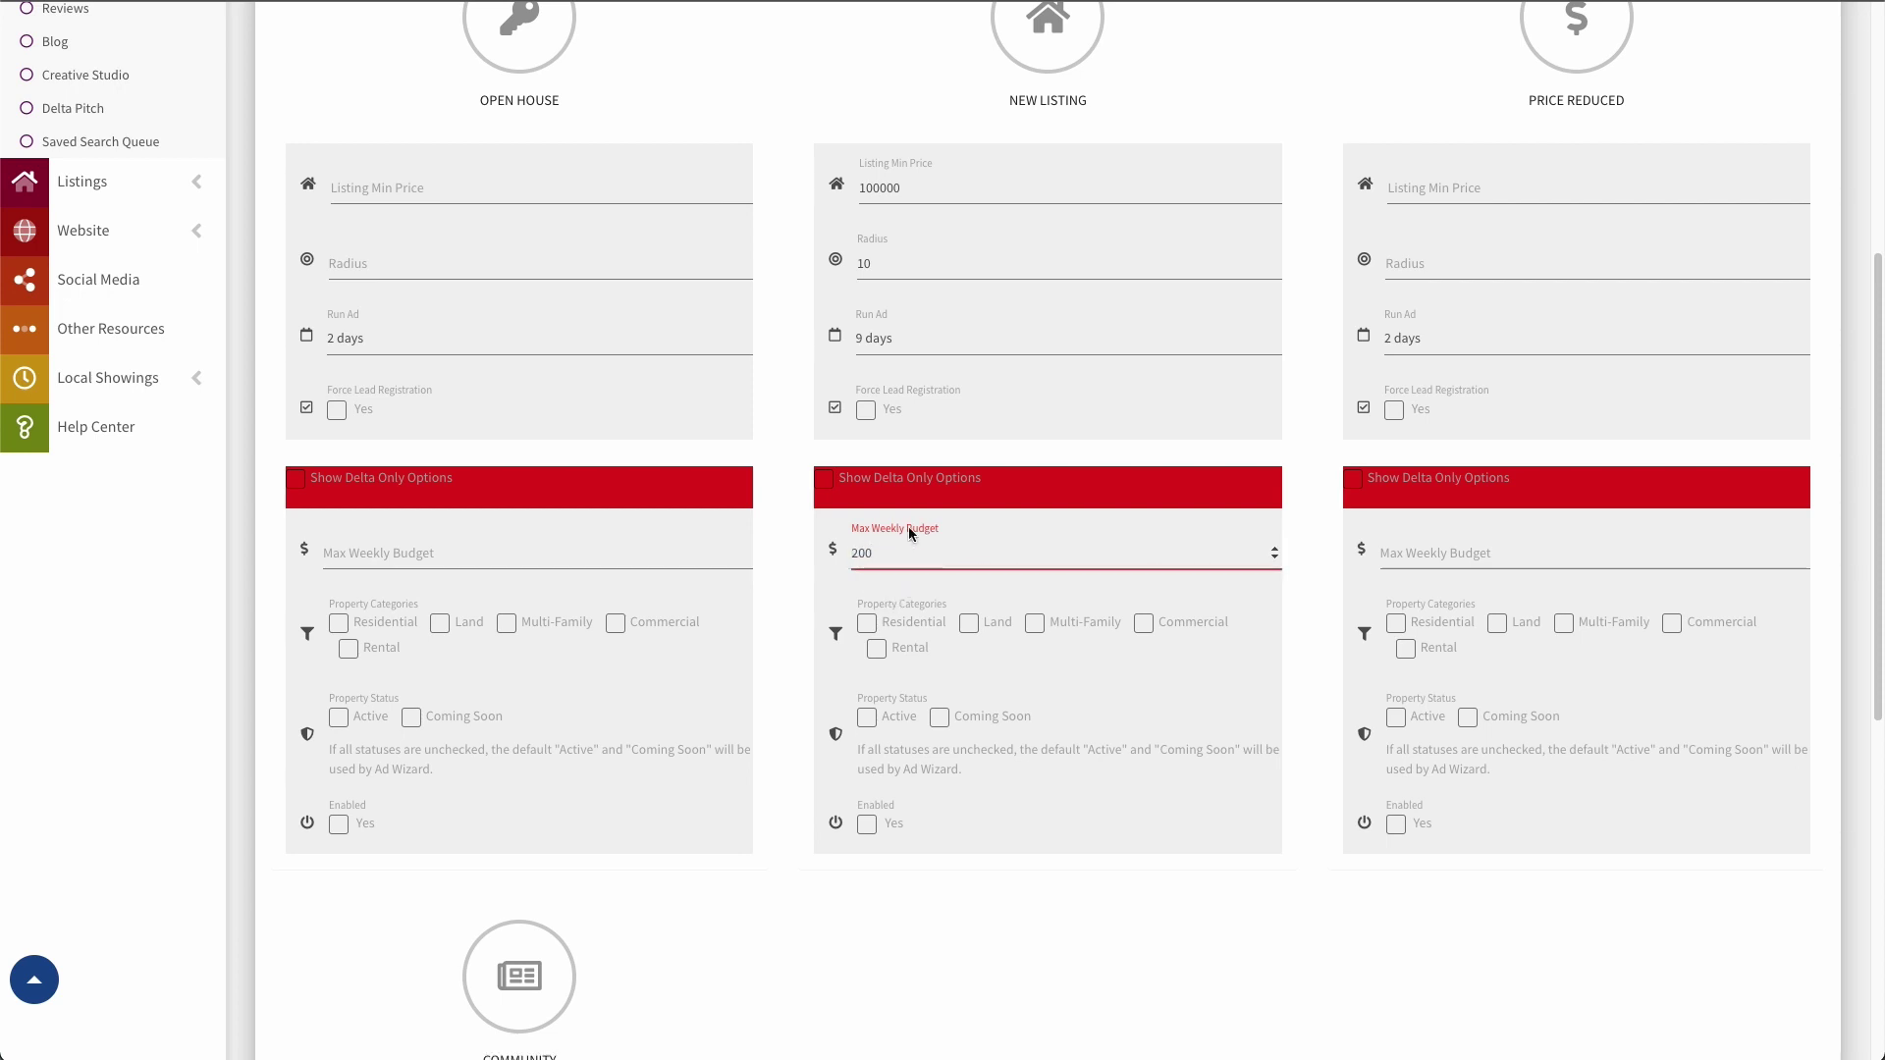
type("150")
left_click(1141, 680)
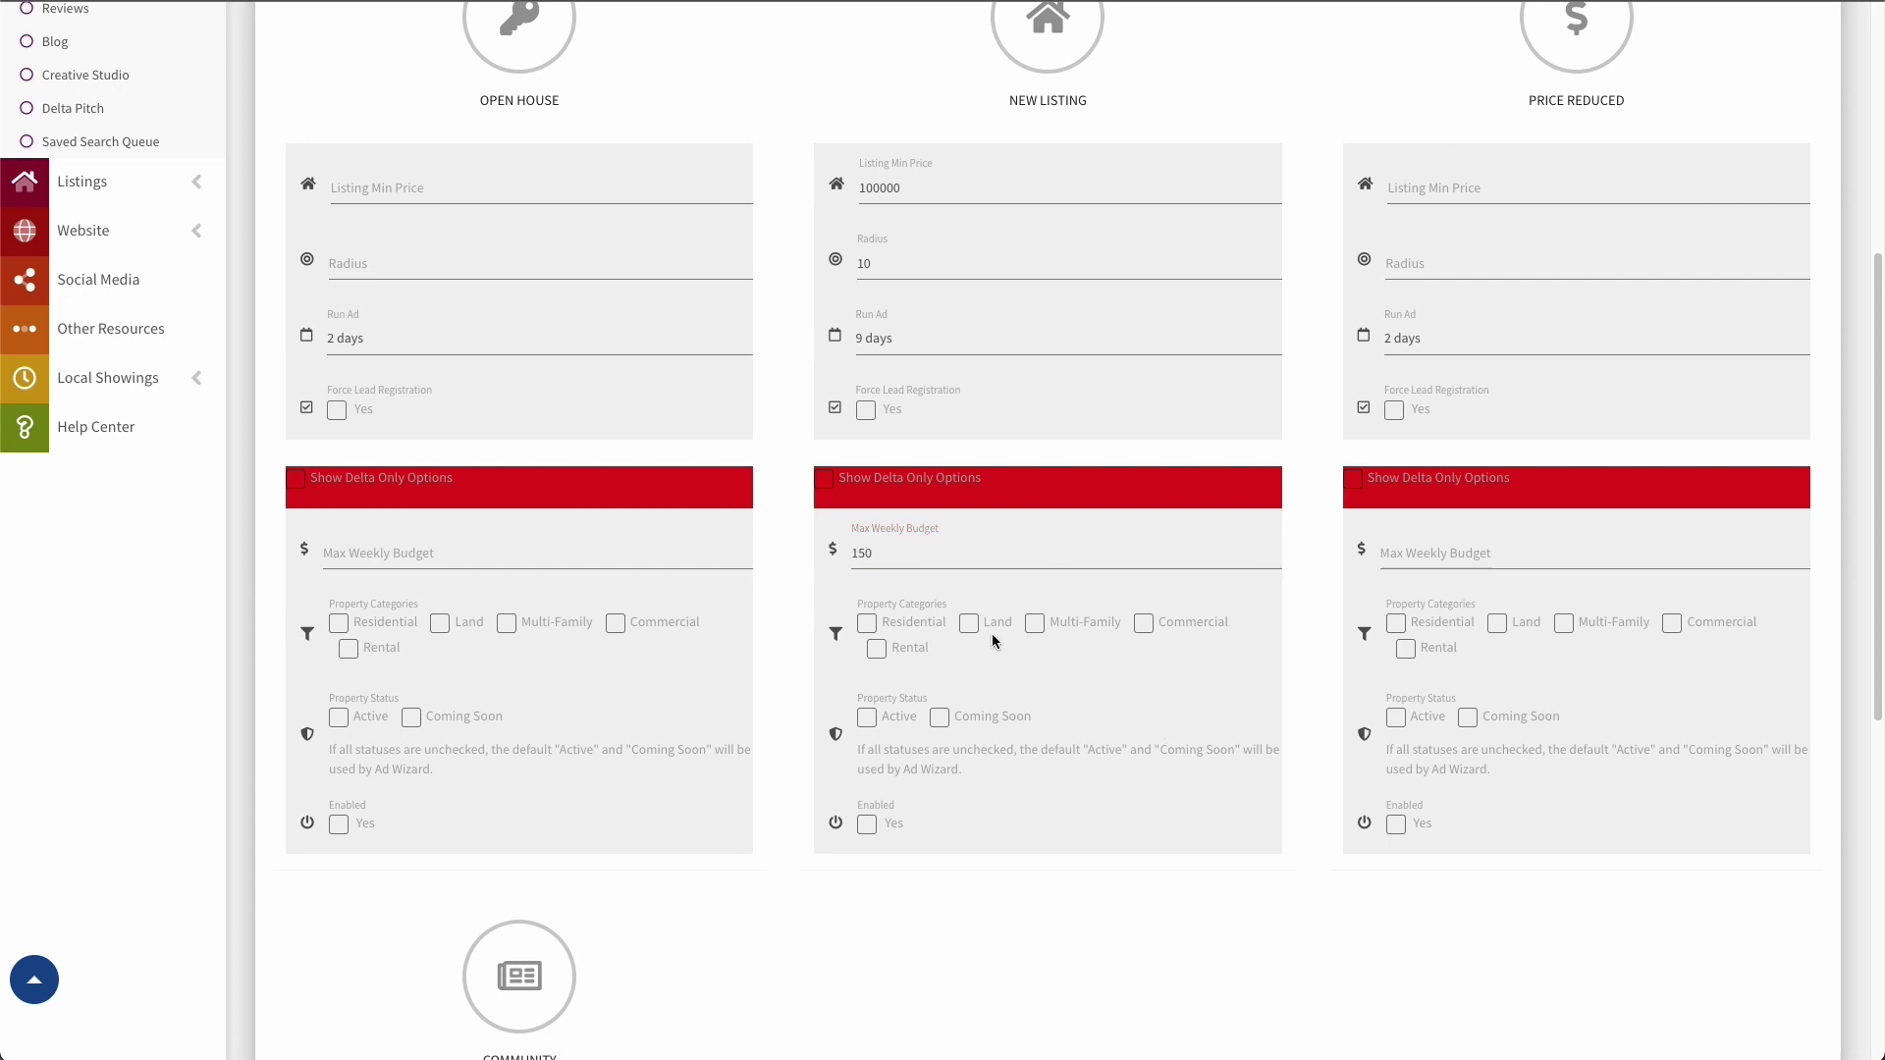
left_click_drag(965, 556, 812, 549)
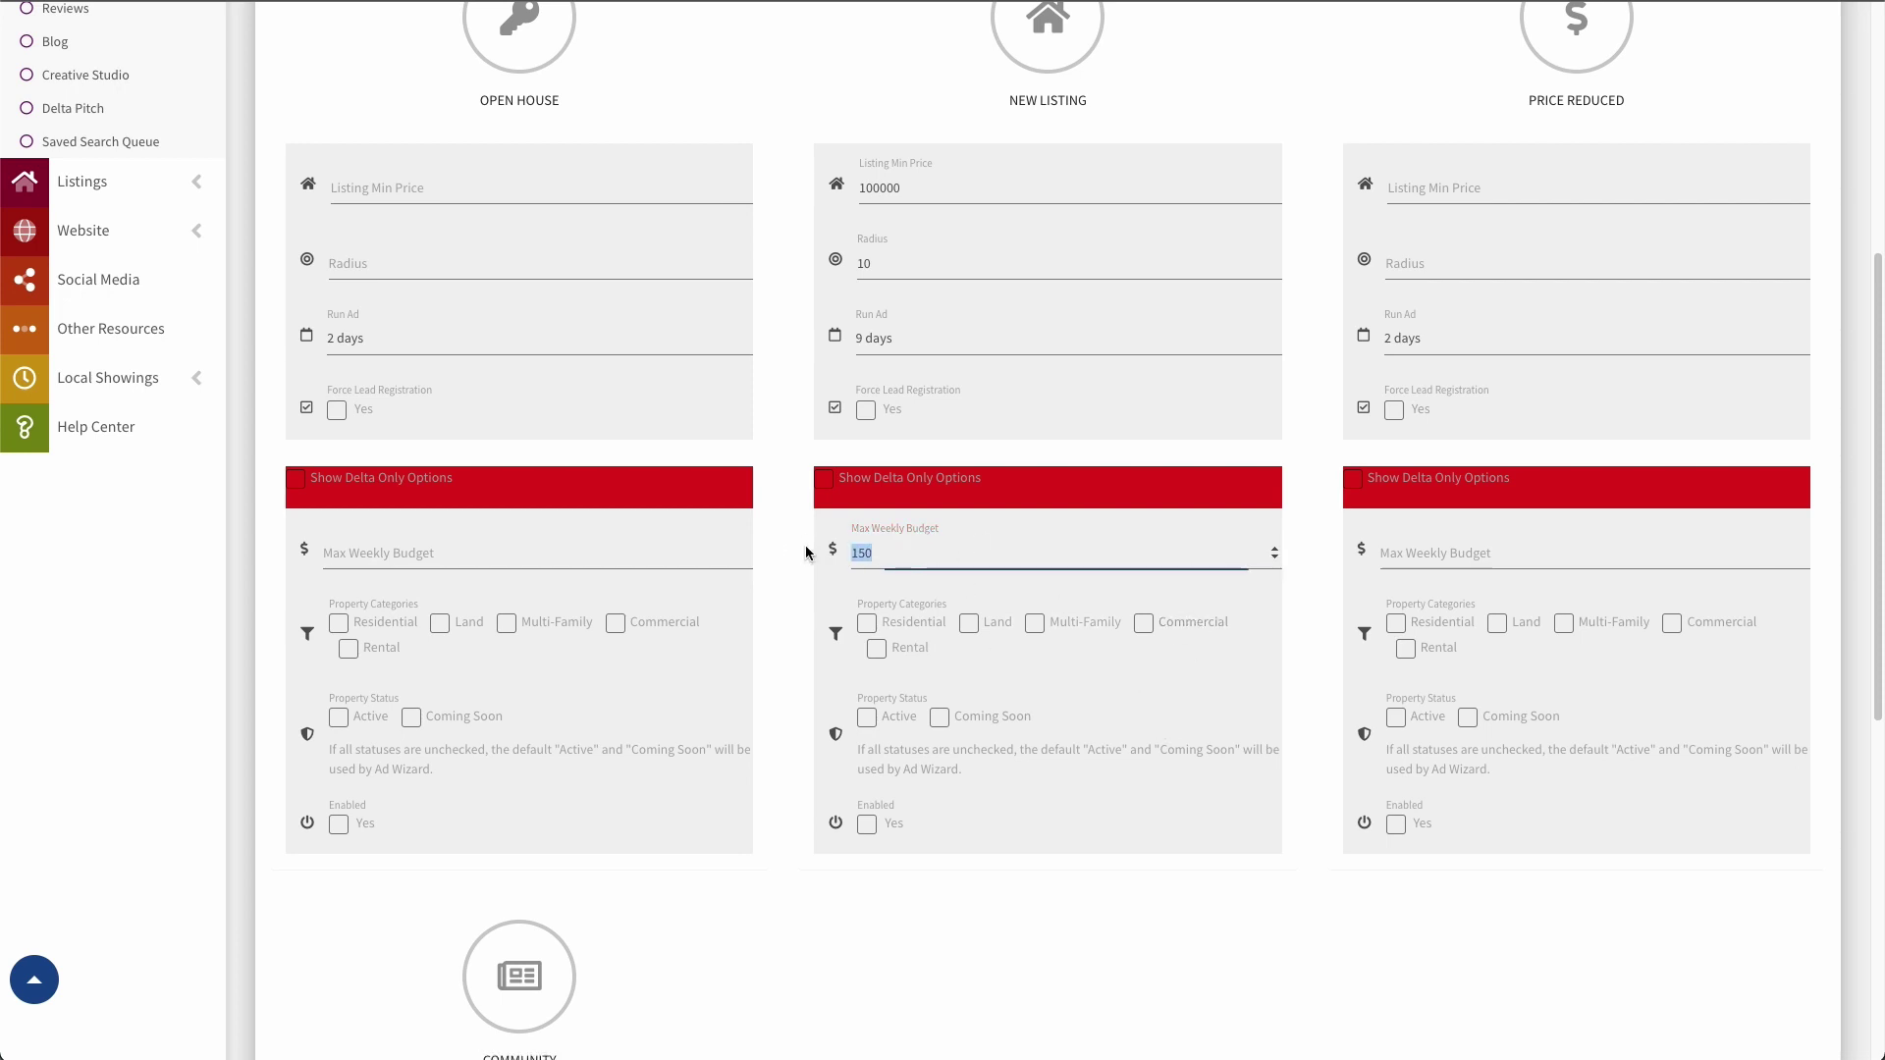
type("200")
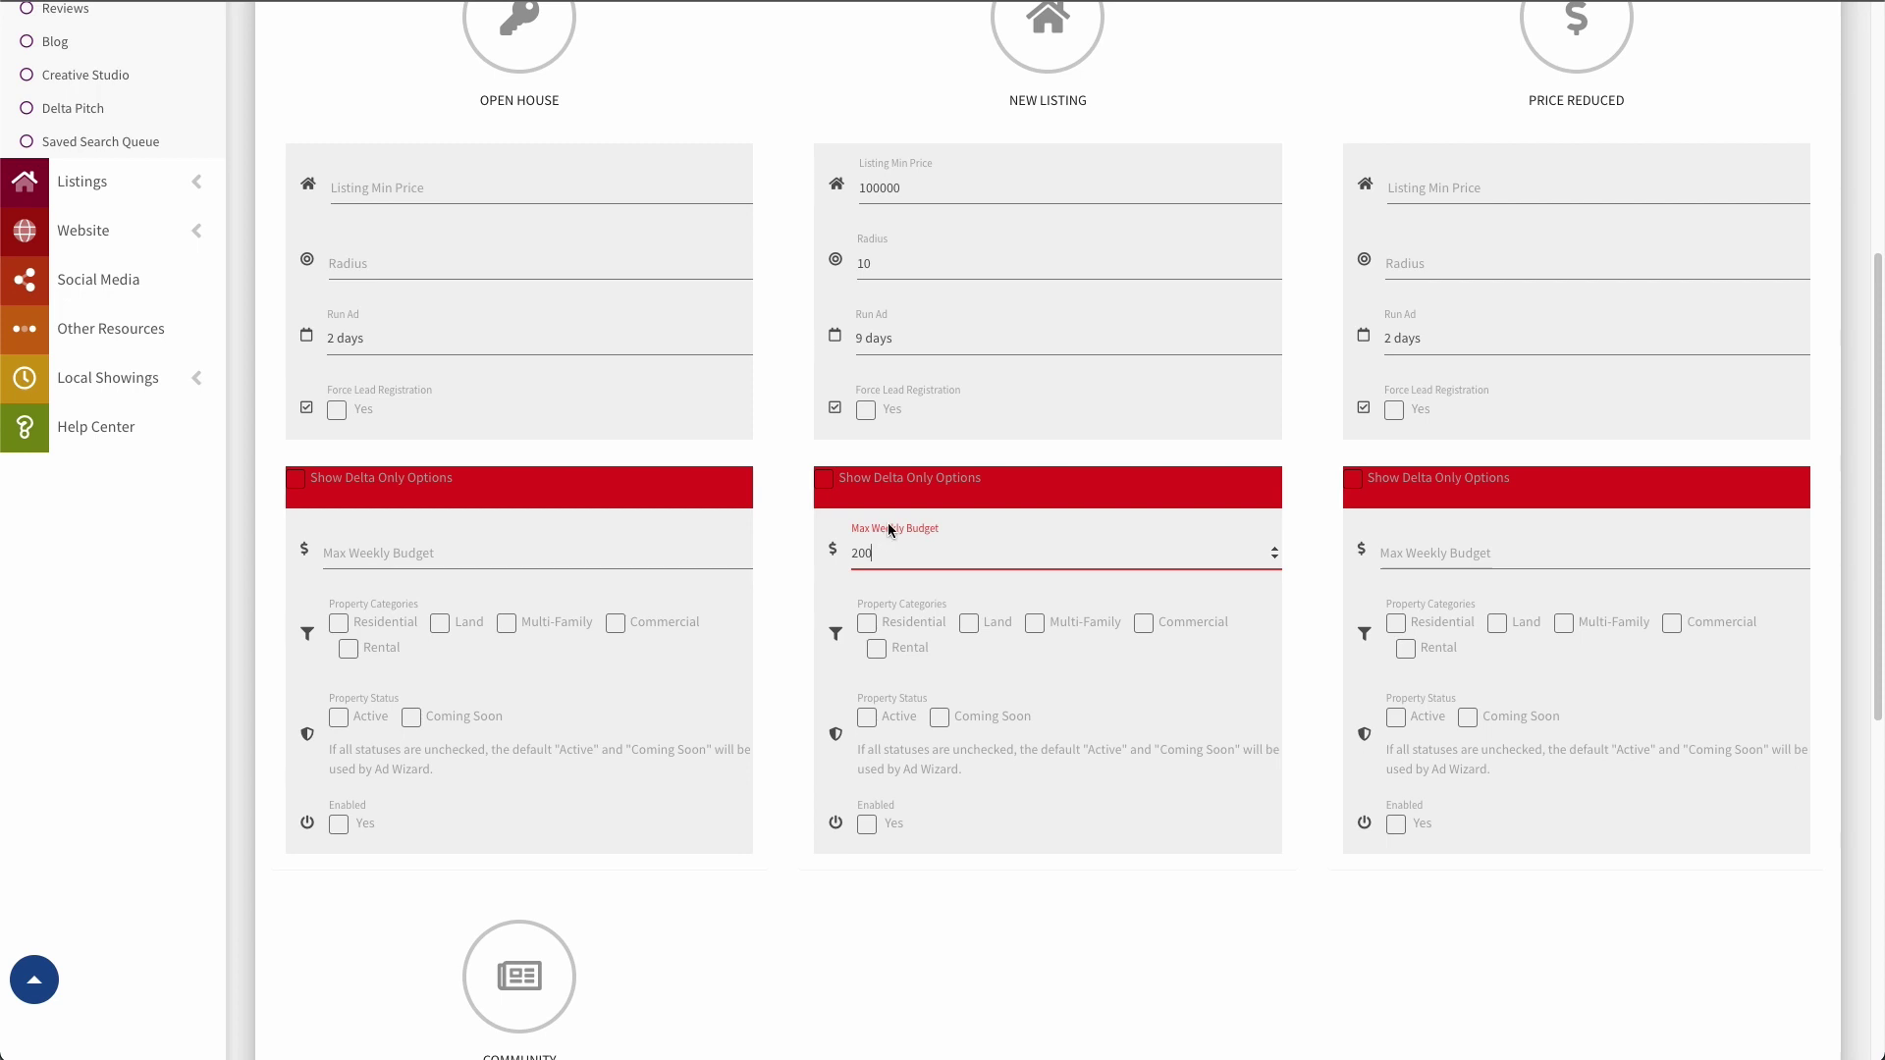
left_click(886, 555)
key("BackSpace")
key("BackSpace")
key("BackSpace")
type("150")
left_click(1014, 673)
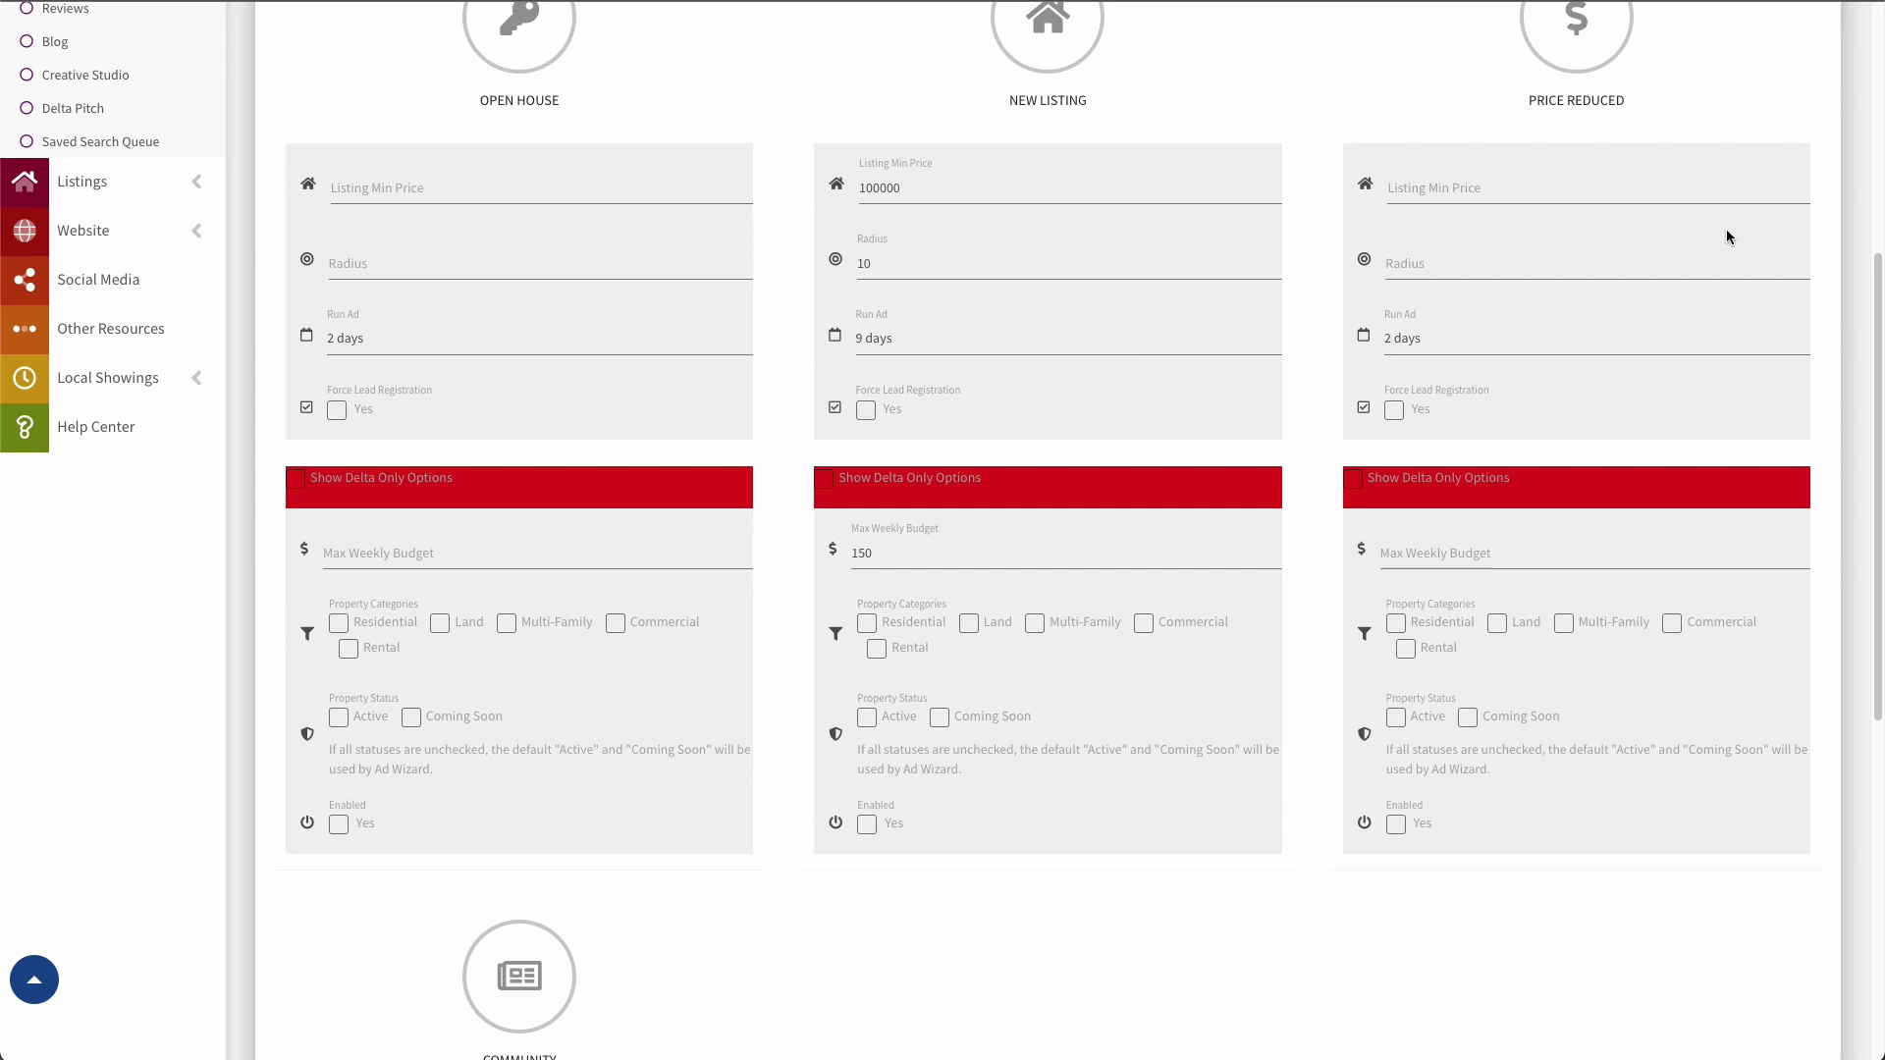
scroll(1034, 340, "down", 1)
scroll(631, 615, "down", 4)
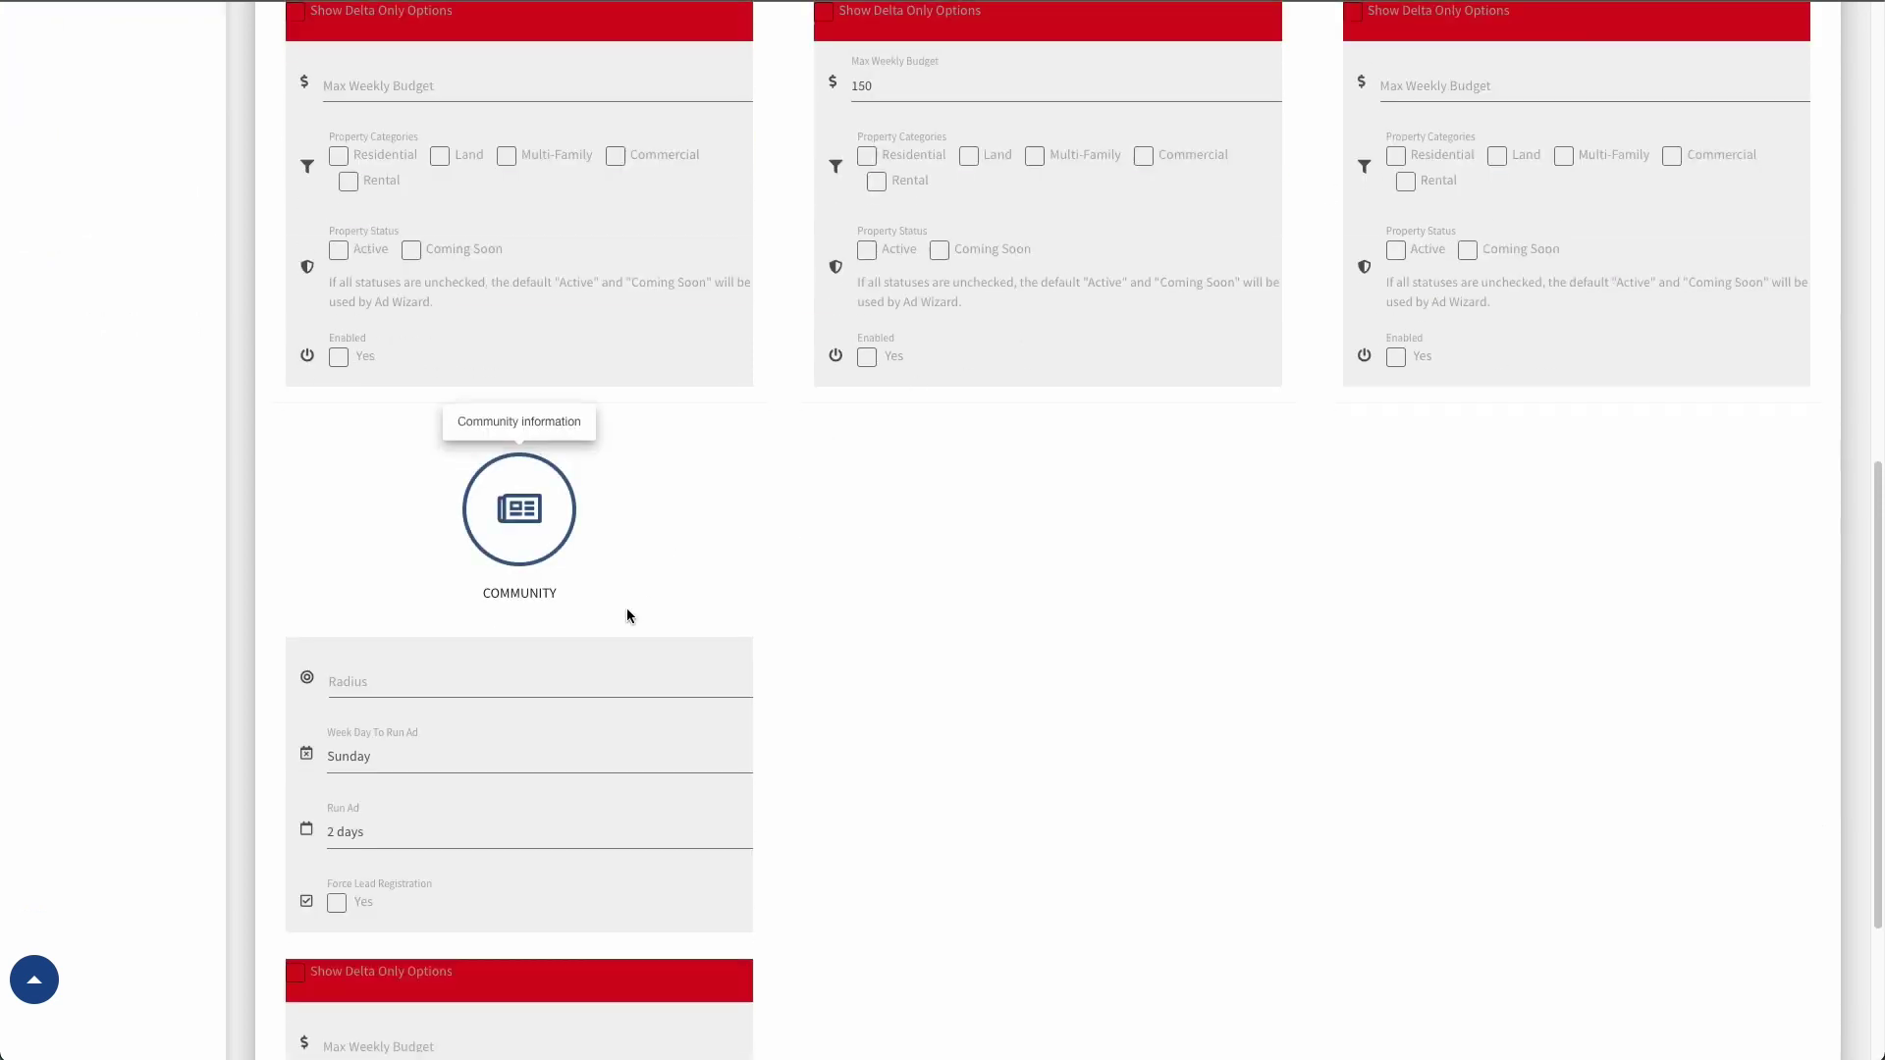
scroll(474, 717, "down", 2)
scroll(1198, 616, "up", 2)
scroll(1197, 615, "up", 3)
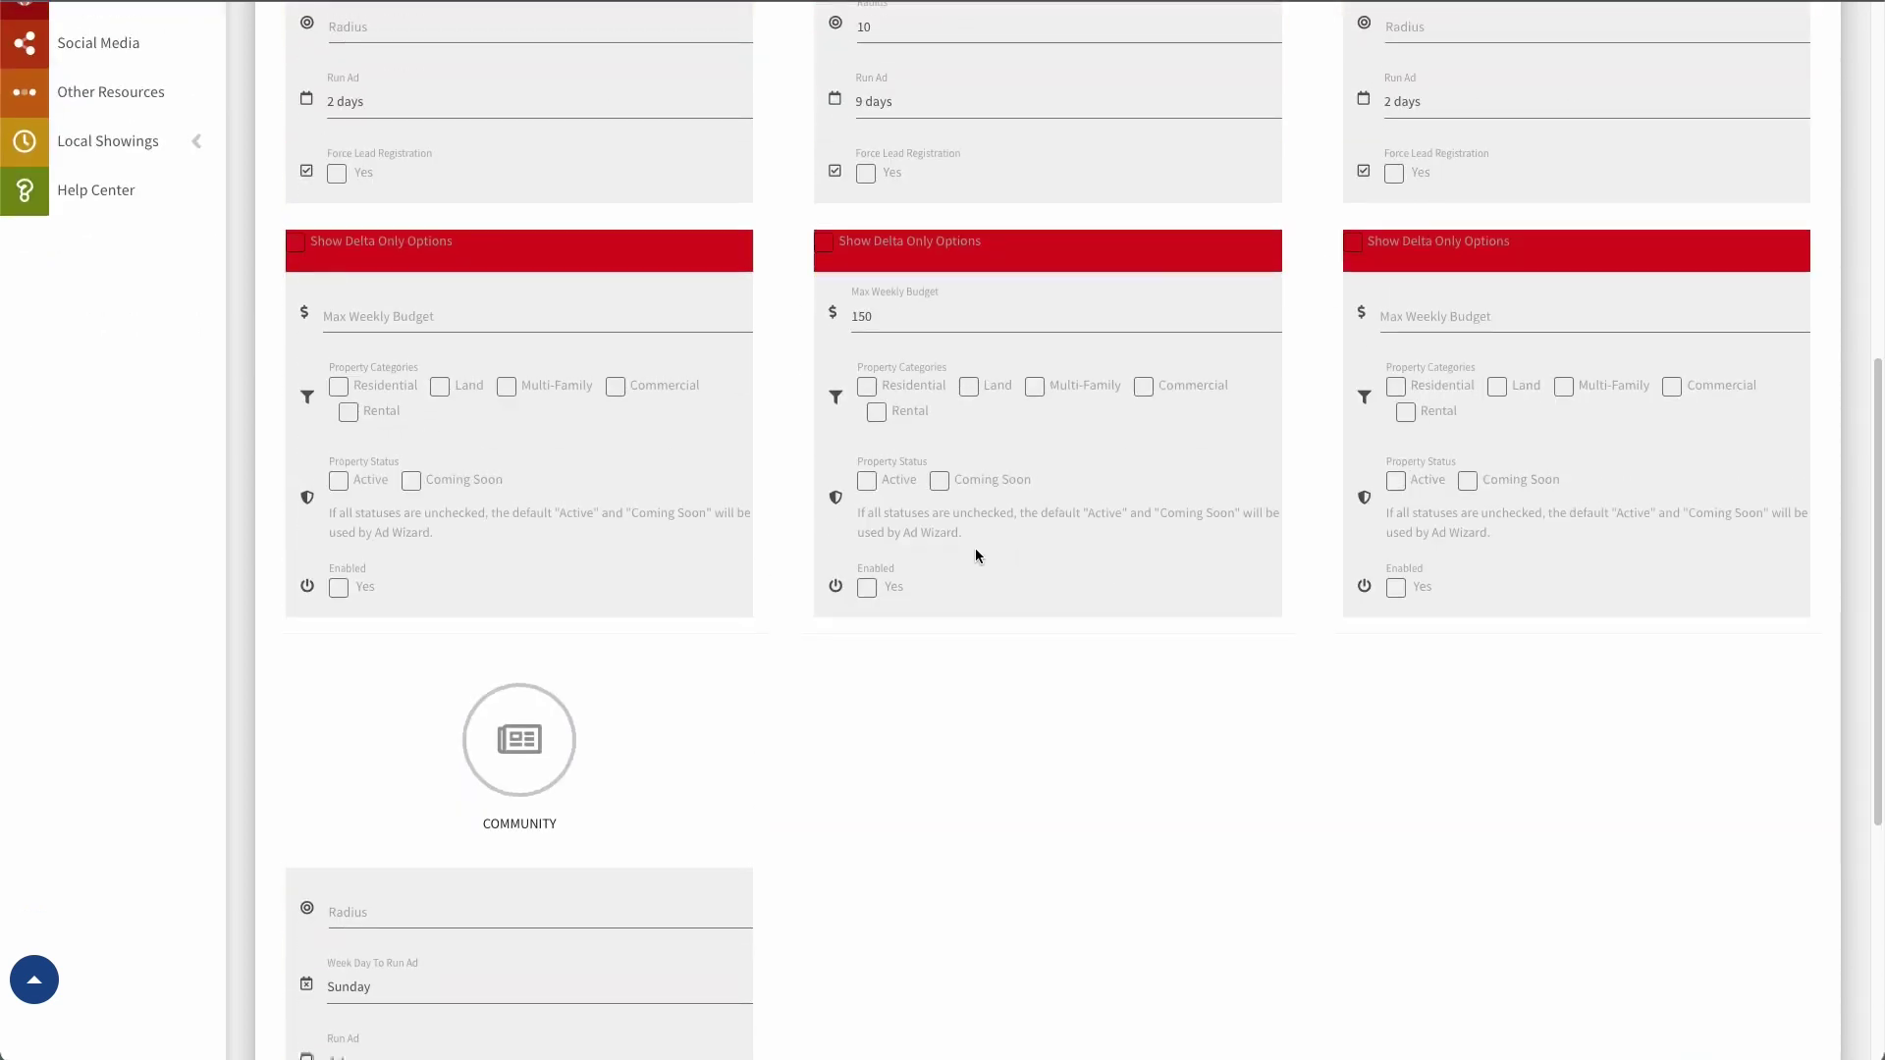
scroll(1072, 455, "up", 3)
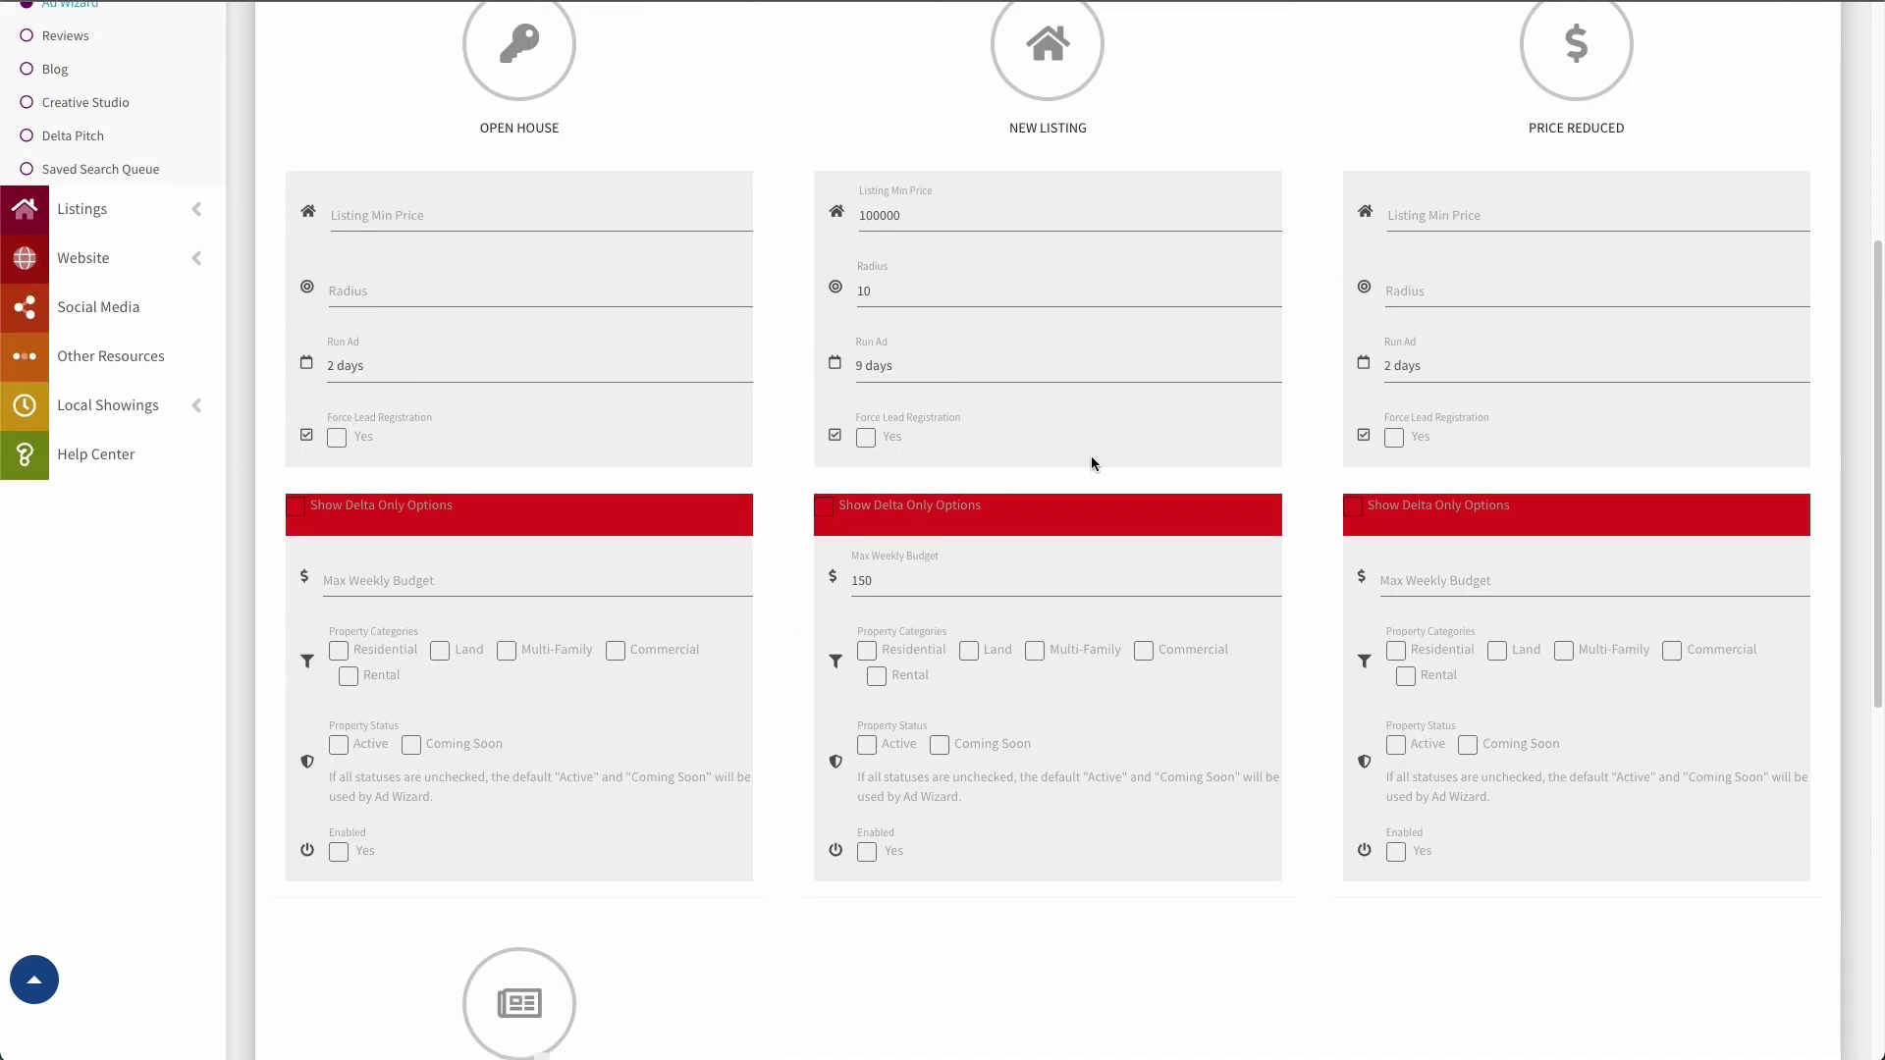
Step: Restrict New Listing property categories to Residential only
left_click(867, 654)
left_click(1043, 653)
left_click(969, 650)
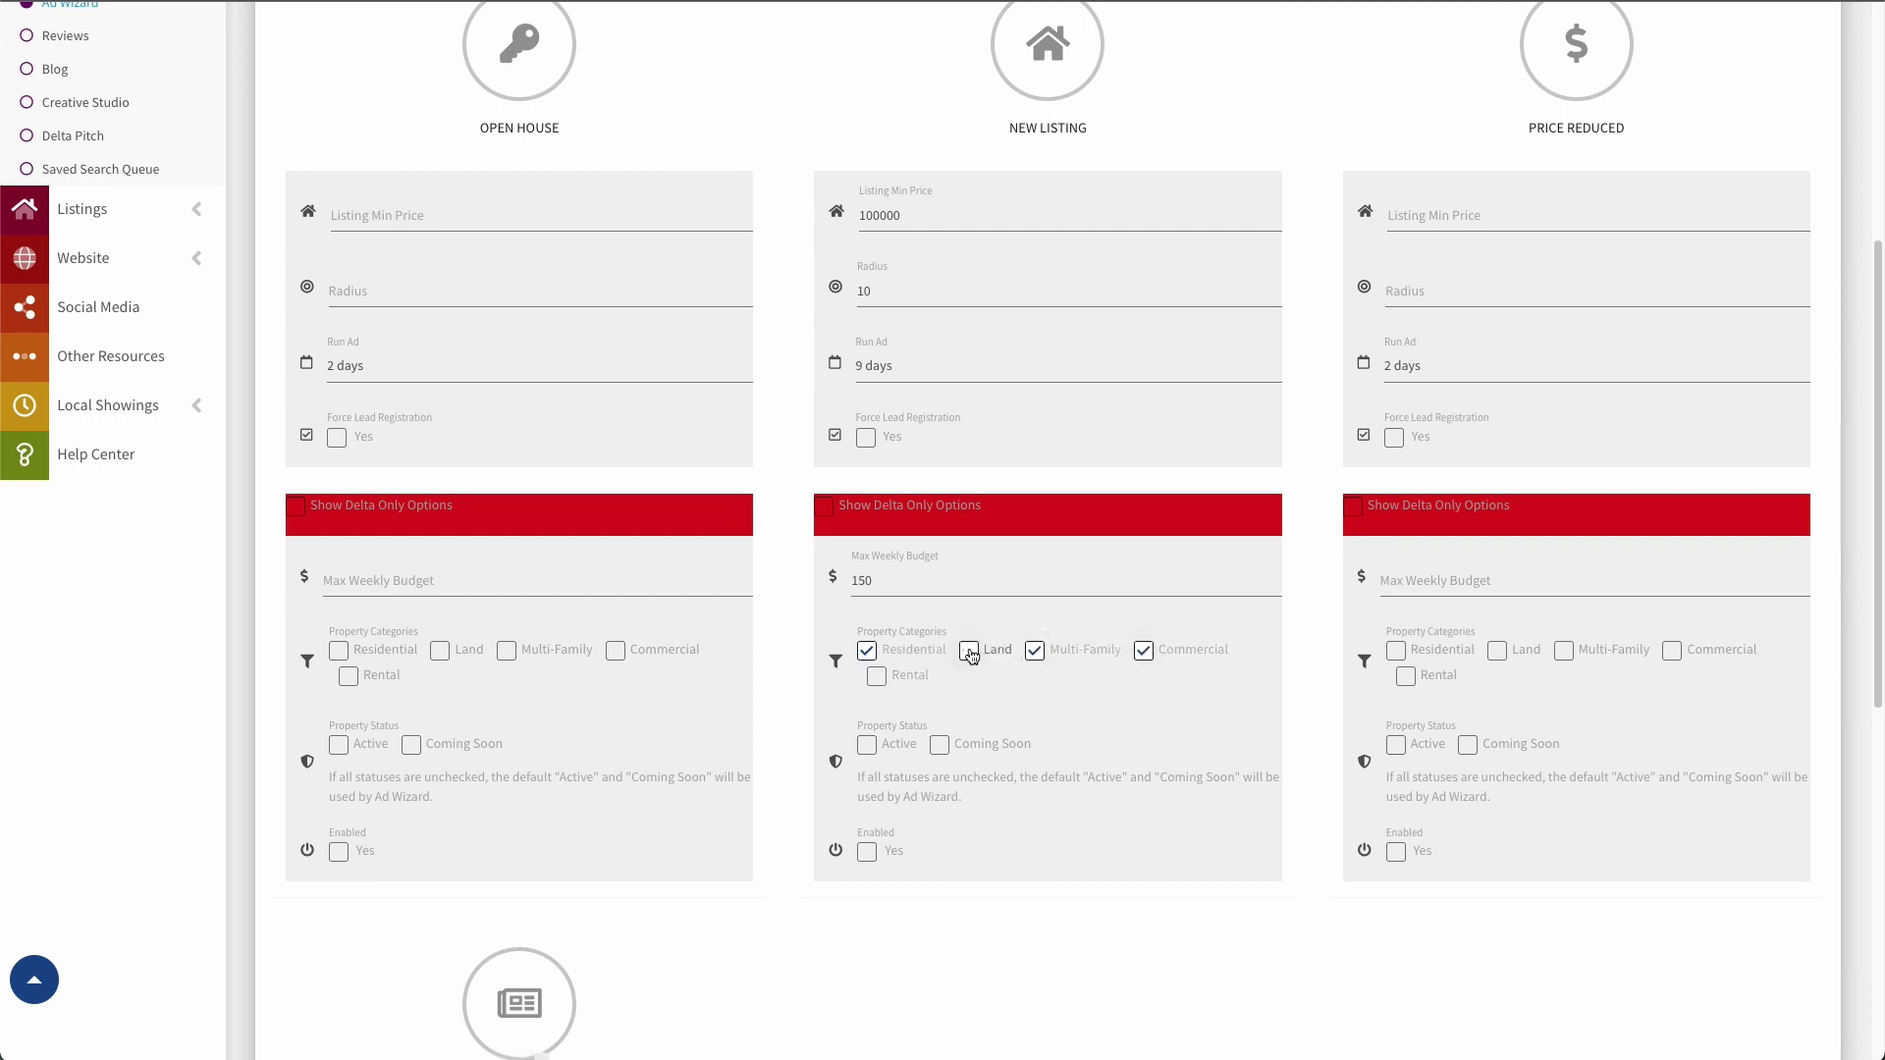
left_click(876, 675)
left_click(876, 676)
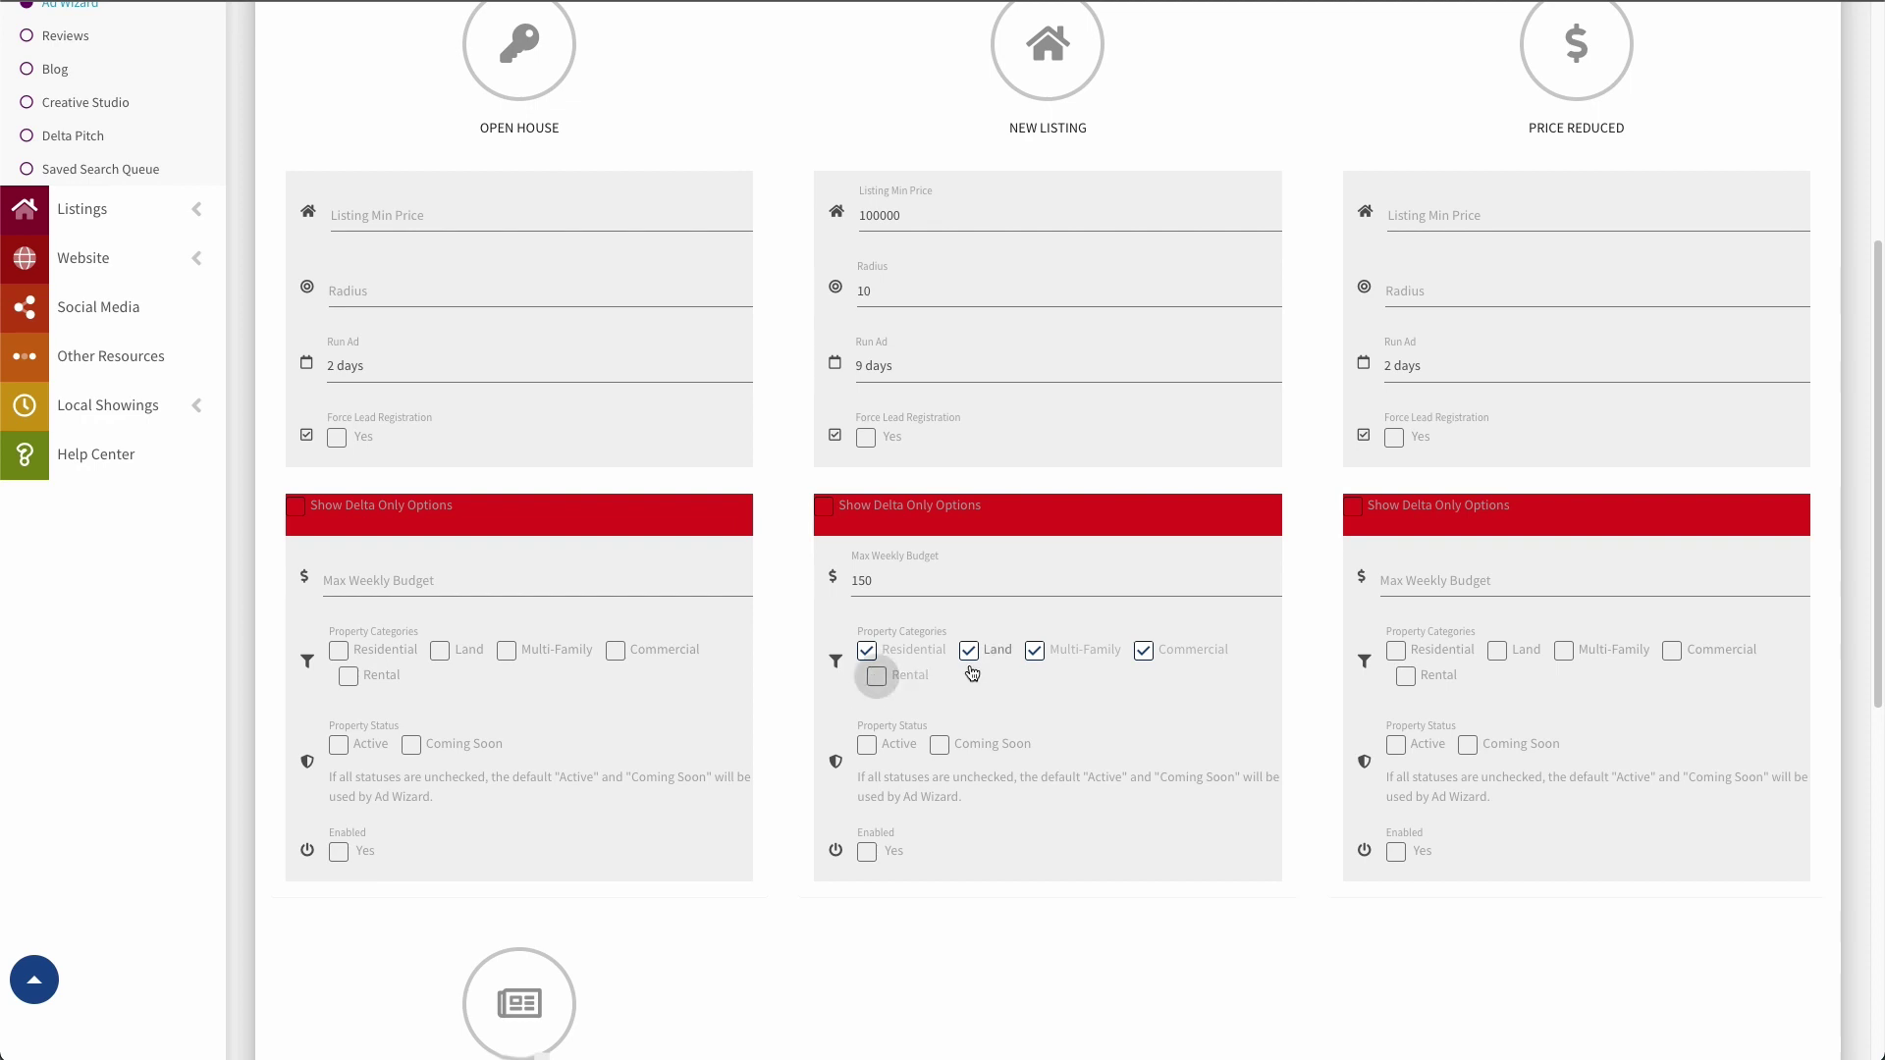
left_click(969, 651)
left_click(1035, 651)
left_click(1144, 650)
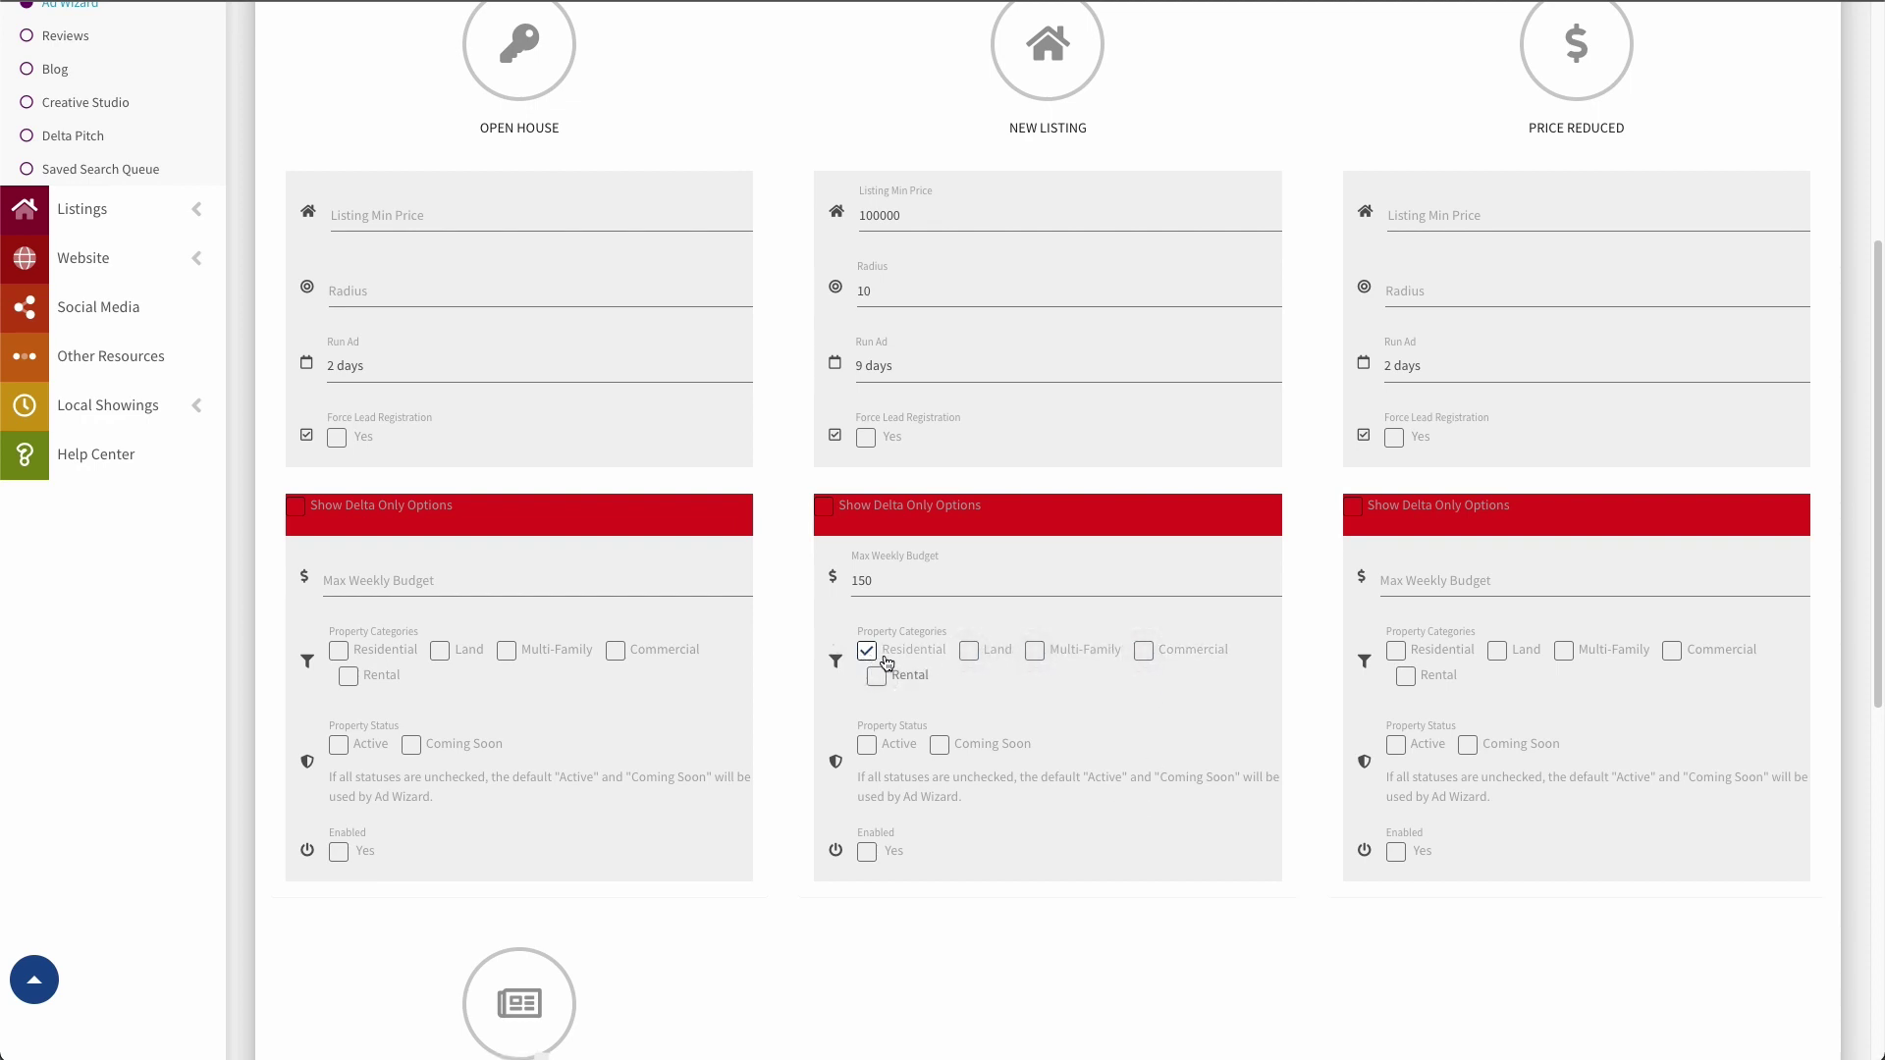
Step: Limit New Listing ads to Active status and set Enabled to Yes
left_click(868, 747)
left_click(940, 746)
left_click(942, 749)
left_click(869, 856)
scroll(1322, 819, "down", 8)
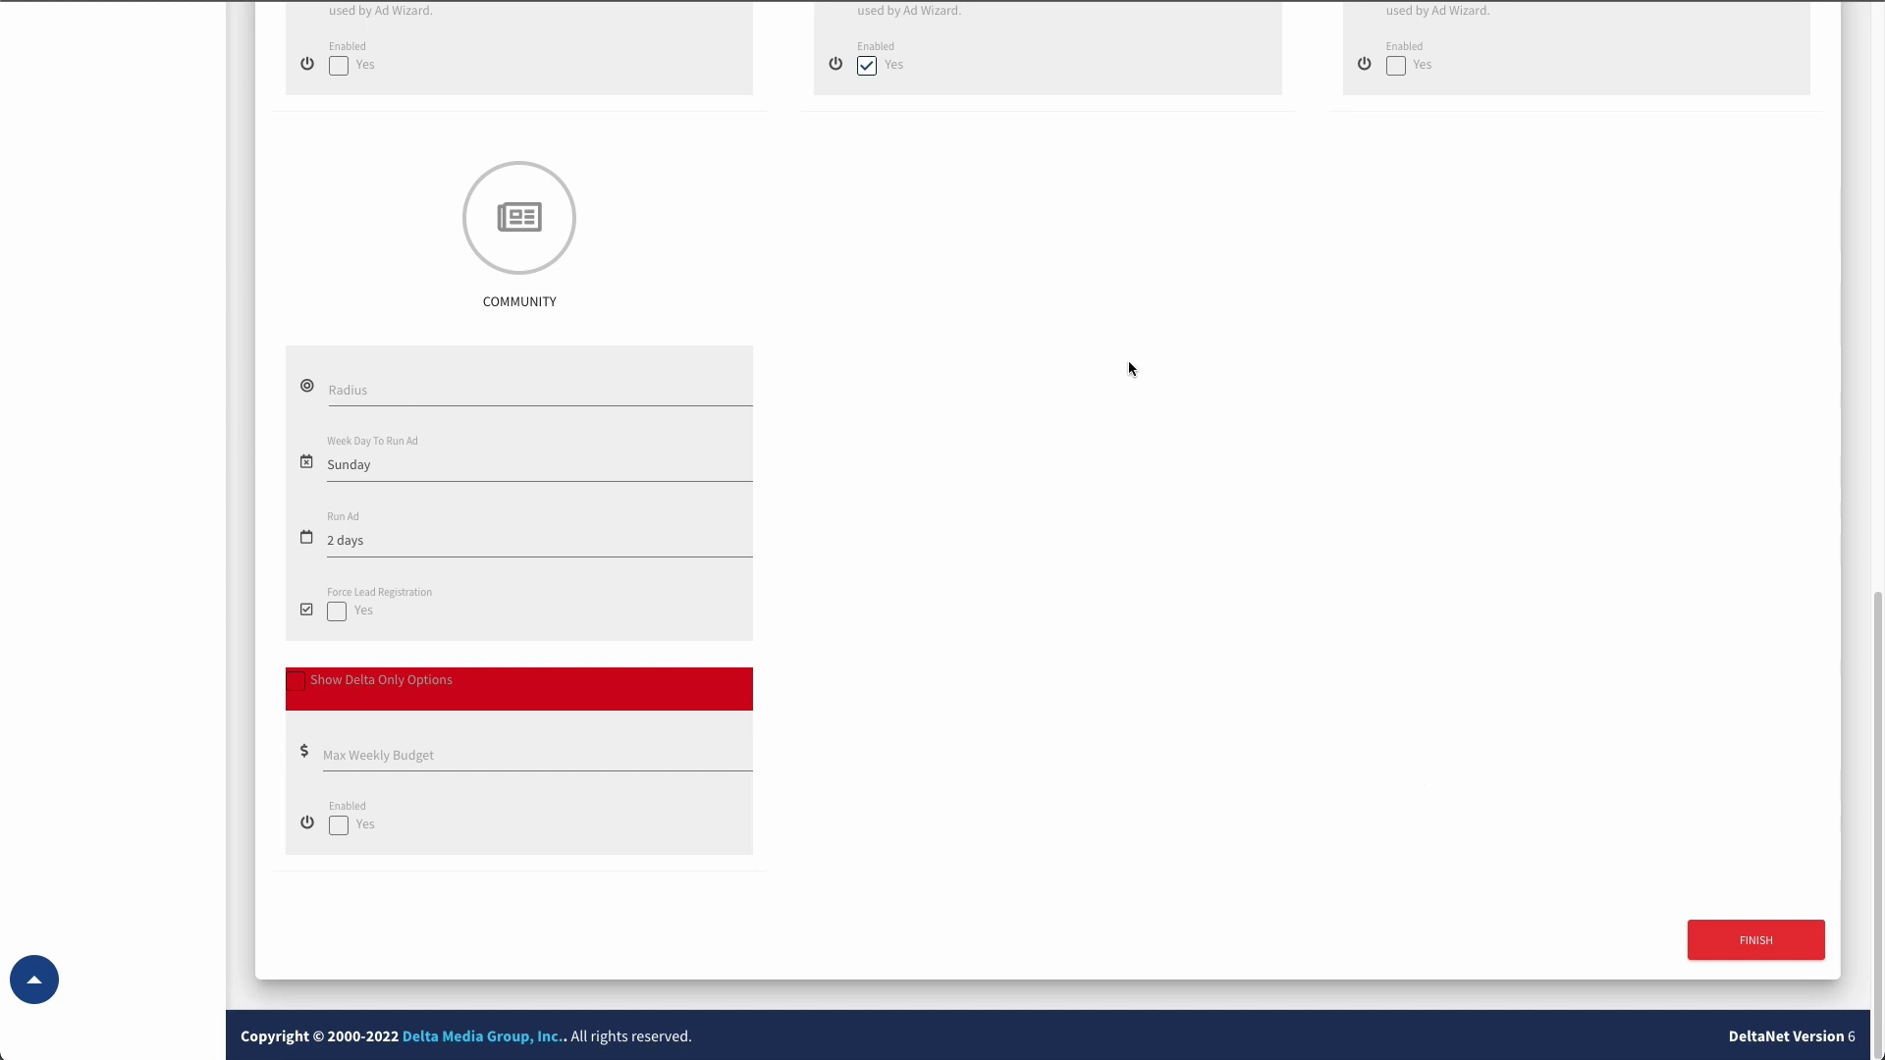
Step: Submit the bulk ads setup and reload Test Profile from the Profile dropdown
left_click(1756, 942)
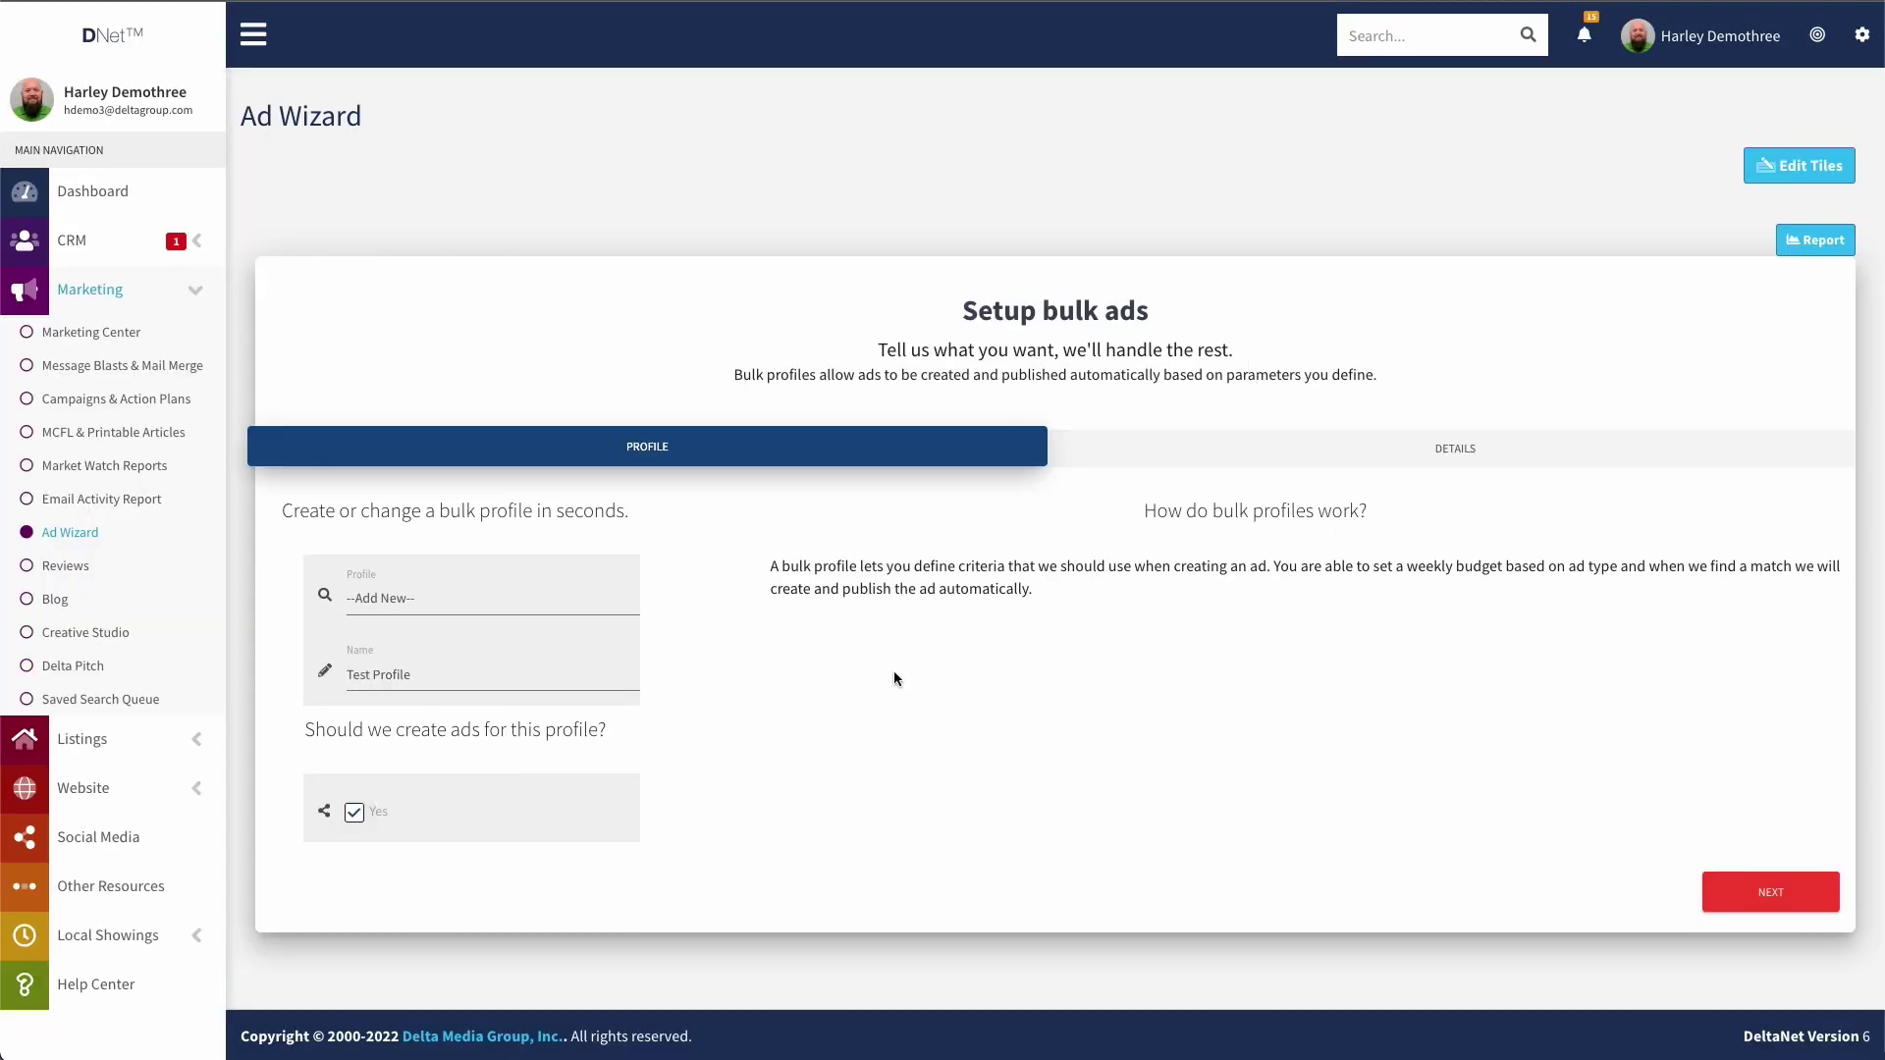
left_click(397, 606)
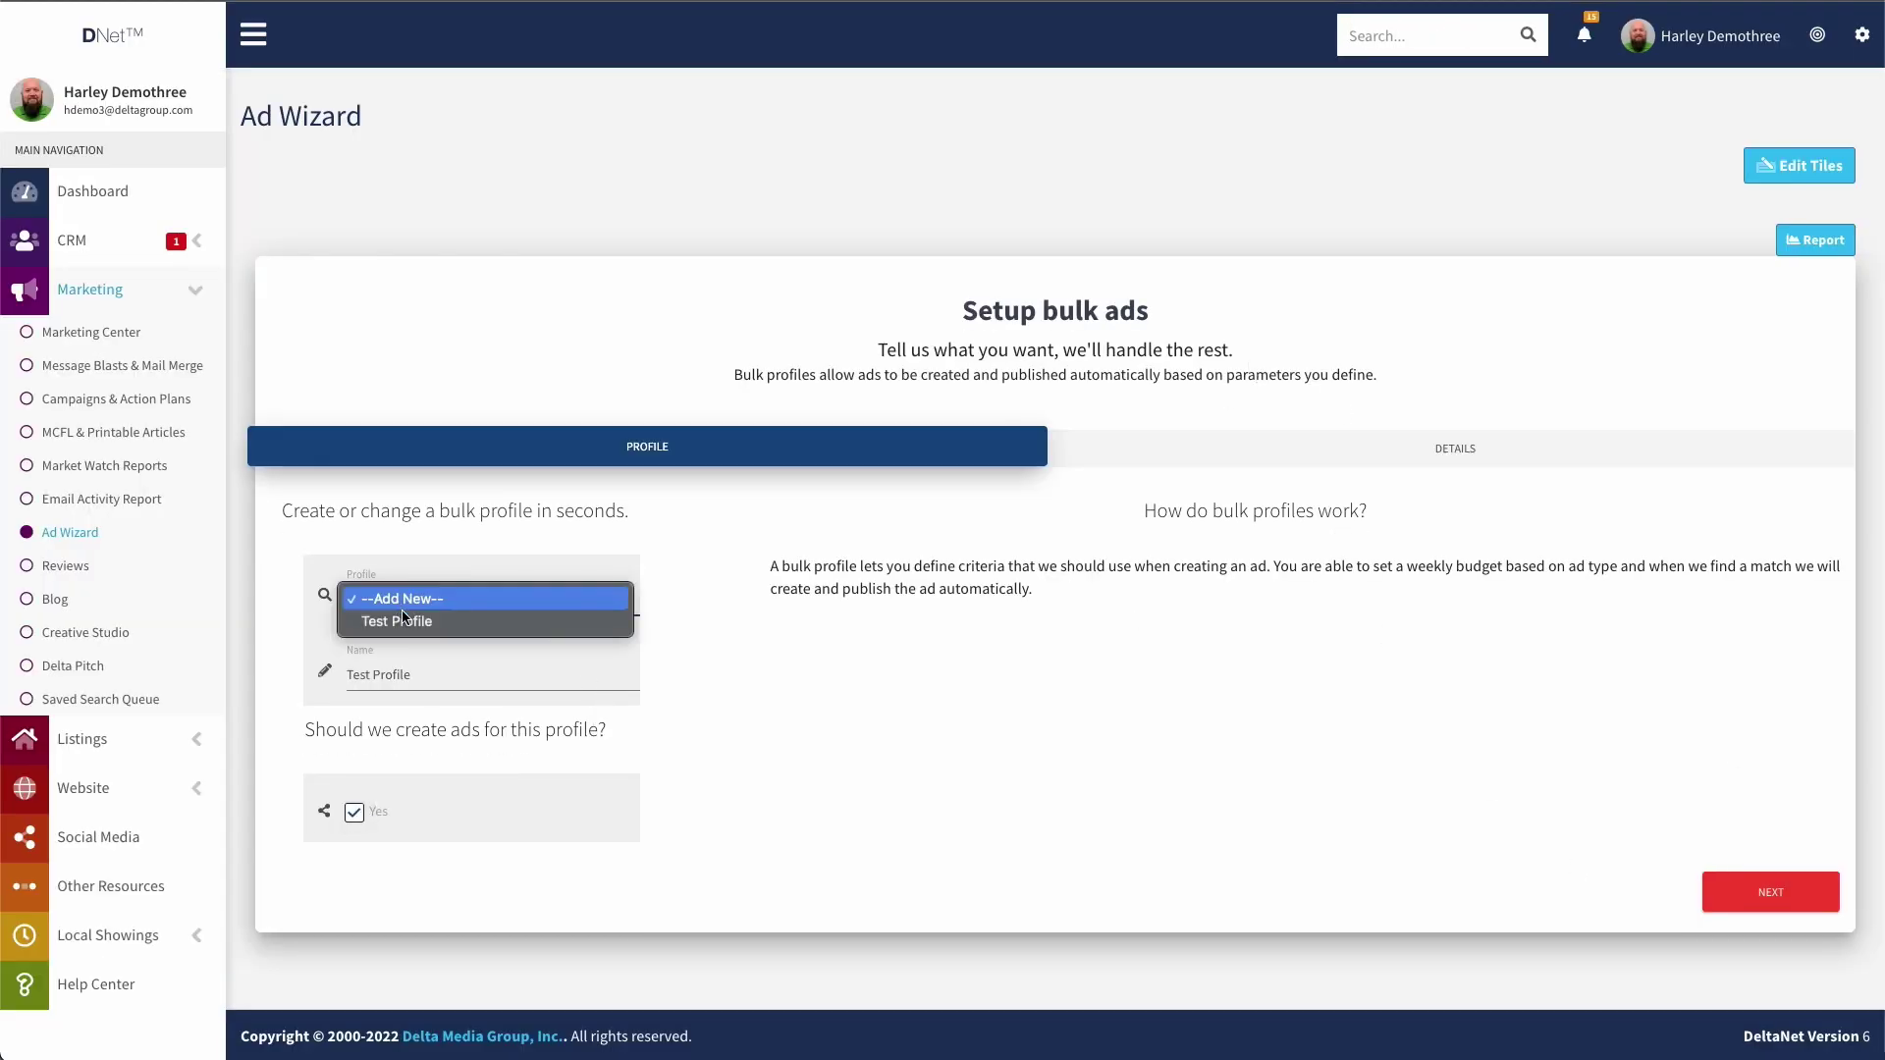
left_click(403, 620)
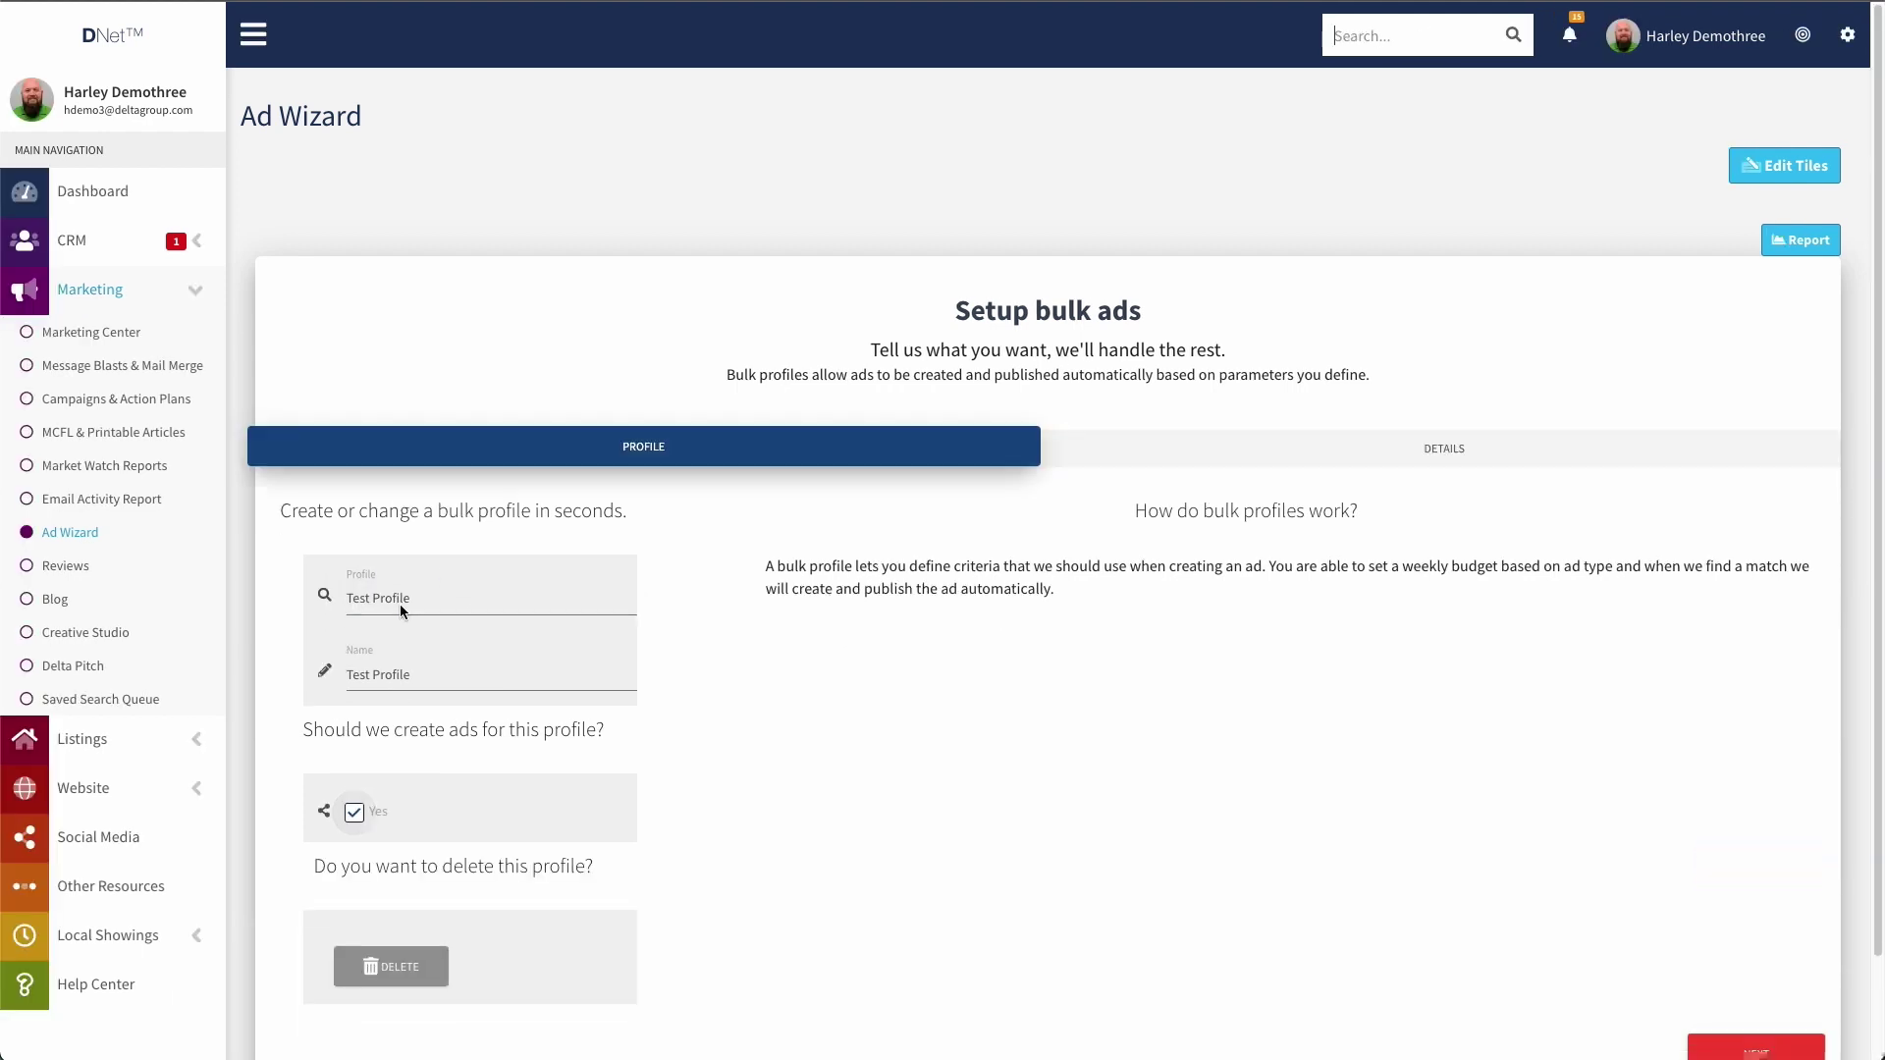
scroll(427, 605, "down", 1)
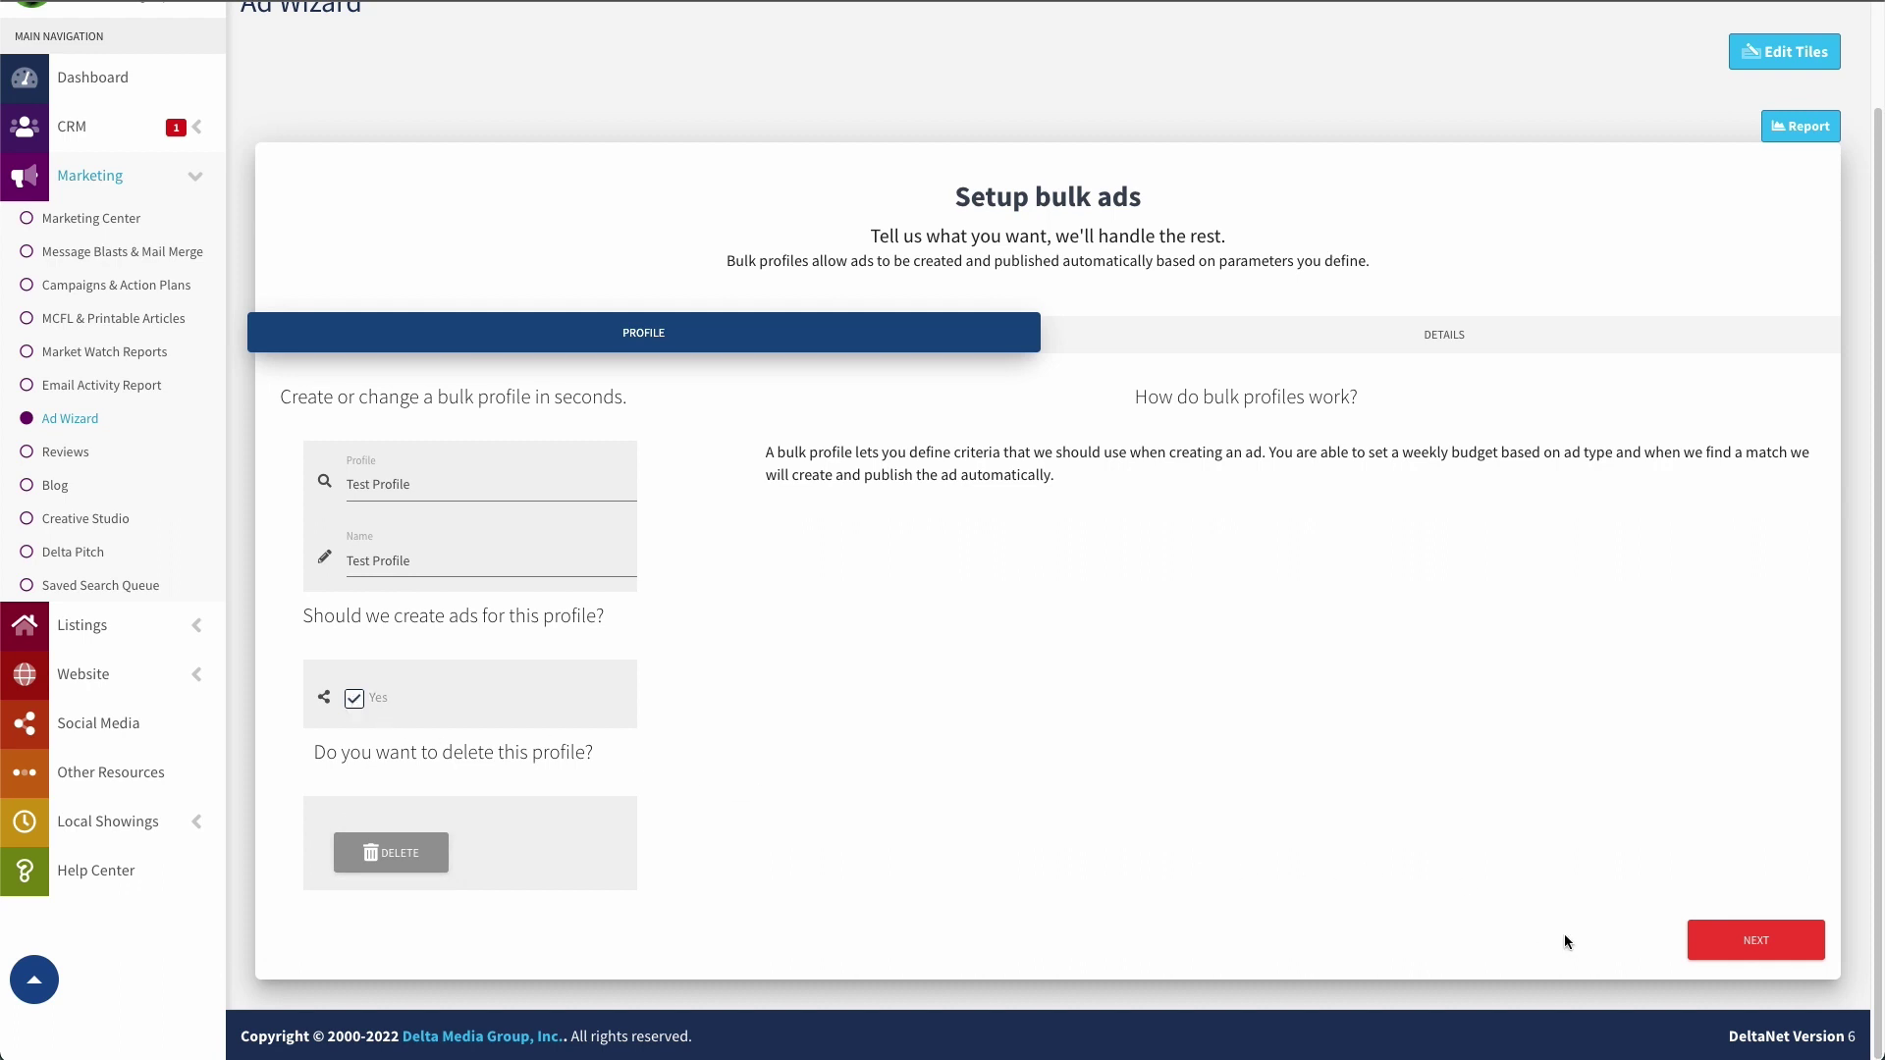
Step: Review Test Profile's New Listing price, radius, run length and budget, then finish again
left_click(1720, 954)
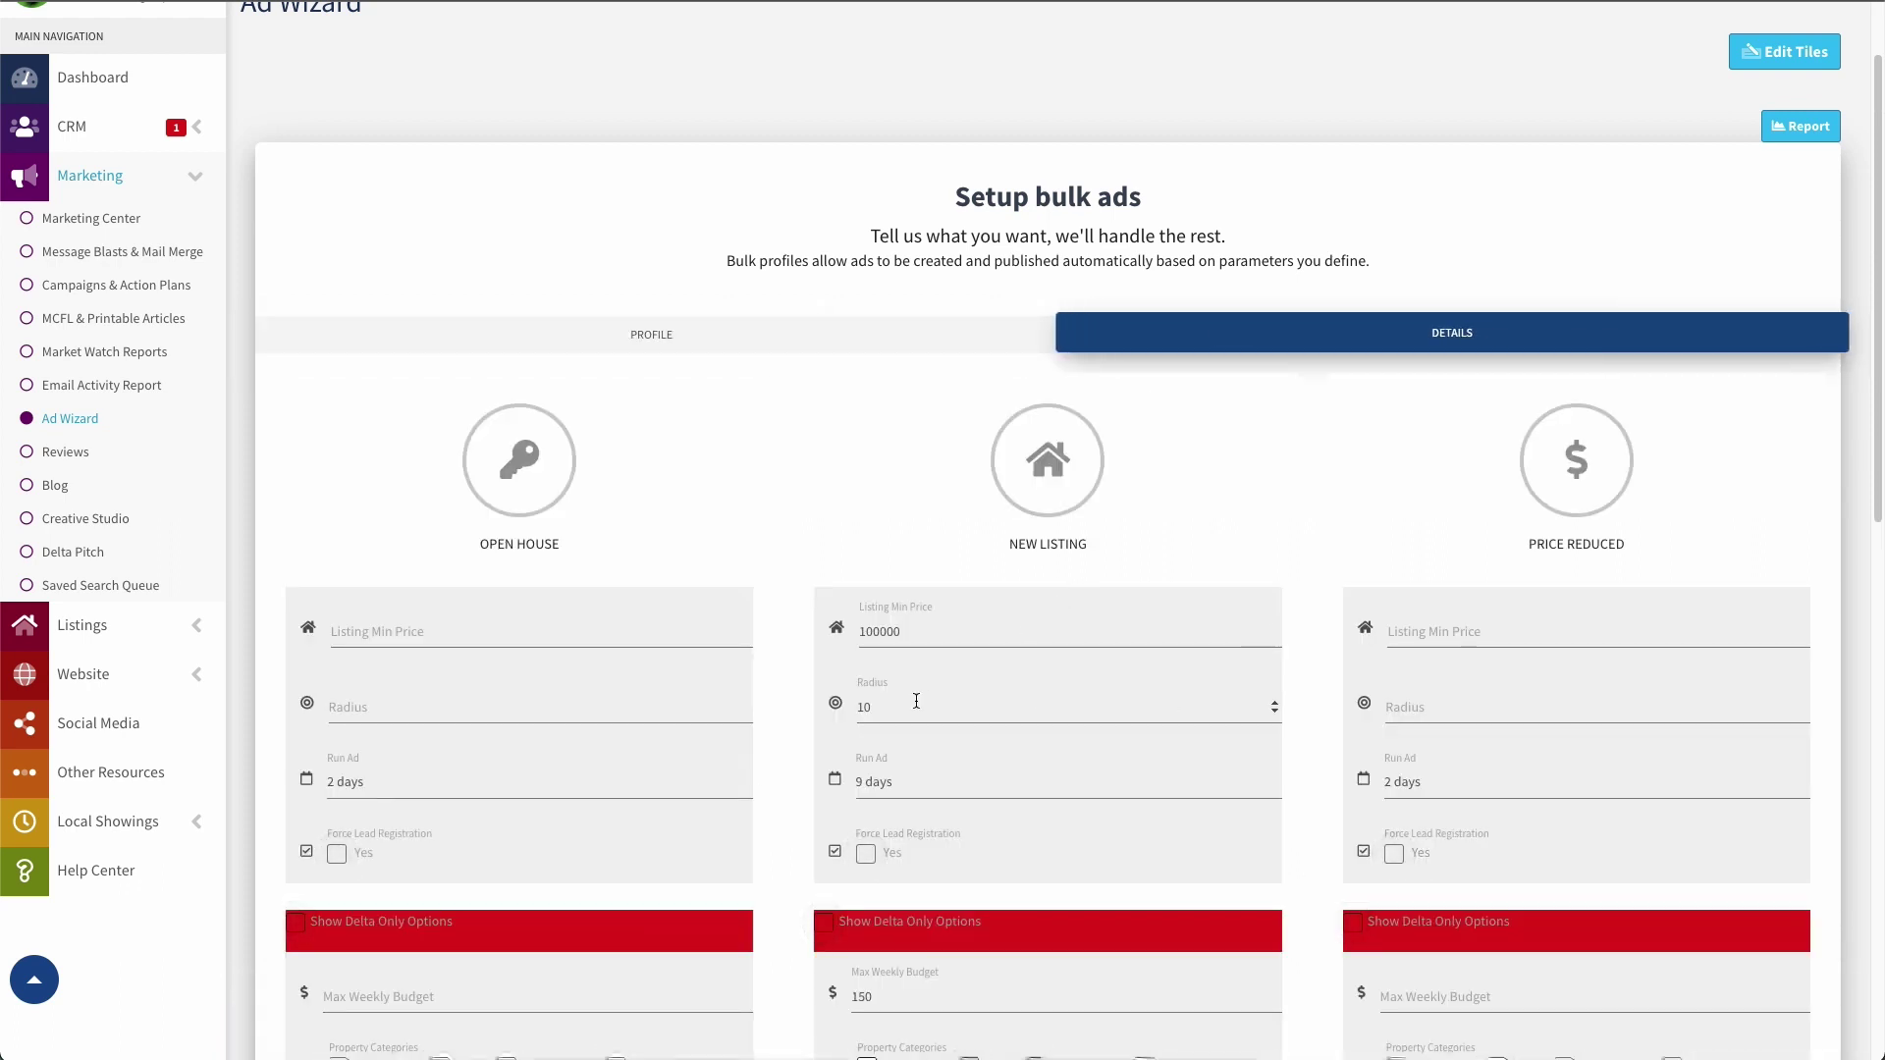
scroll(1037, 695, "down", 5)
scroll(1120, 763, "down", 6)
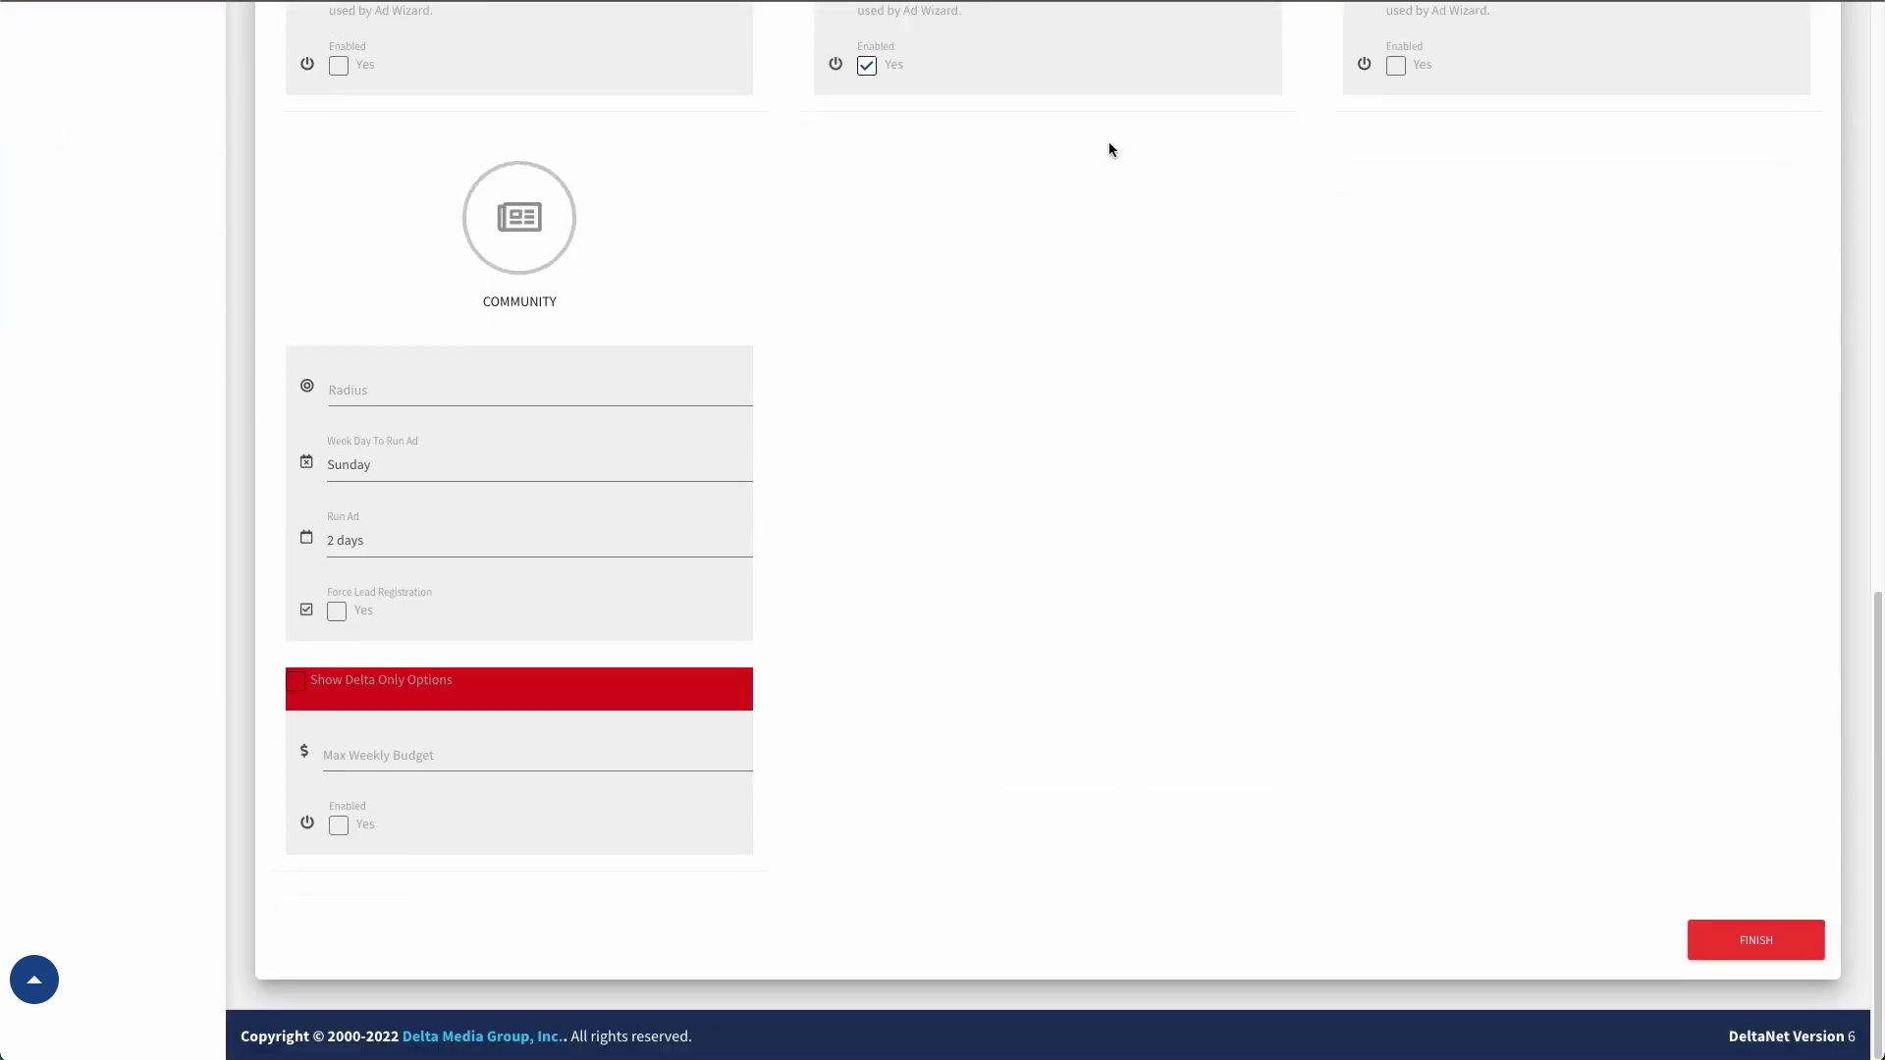
left_click(1728, 941)
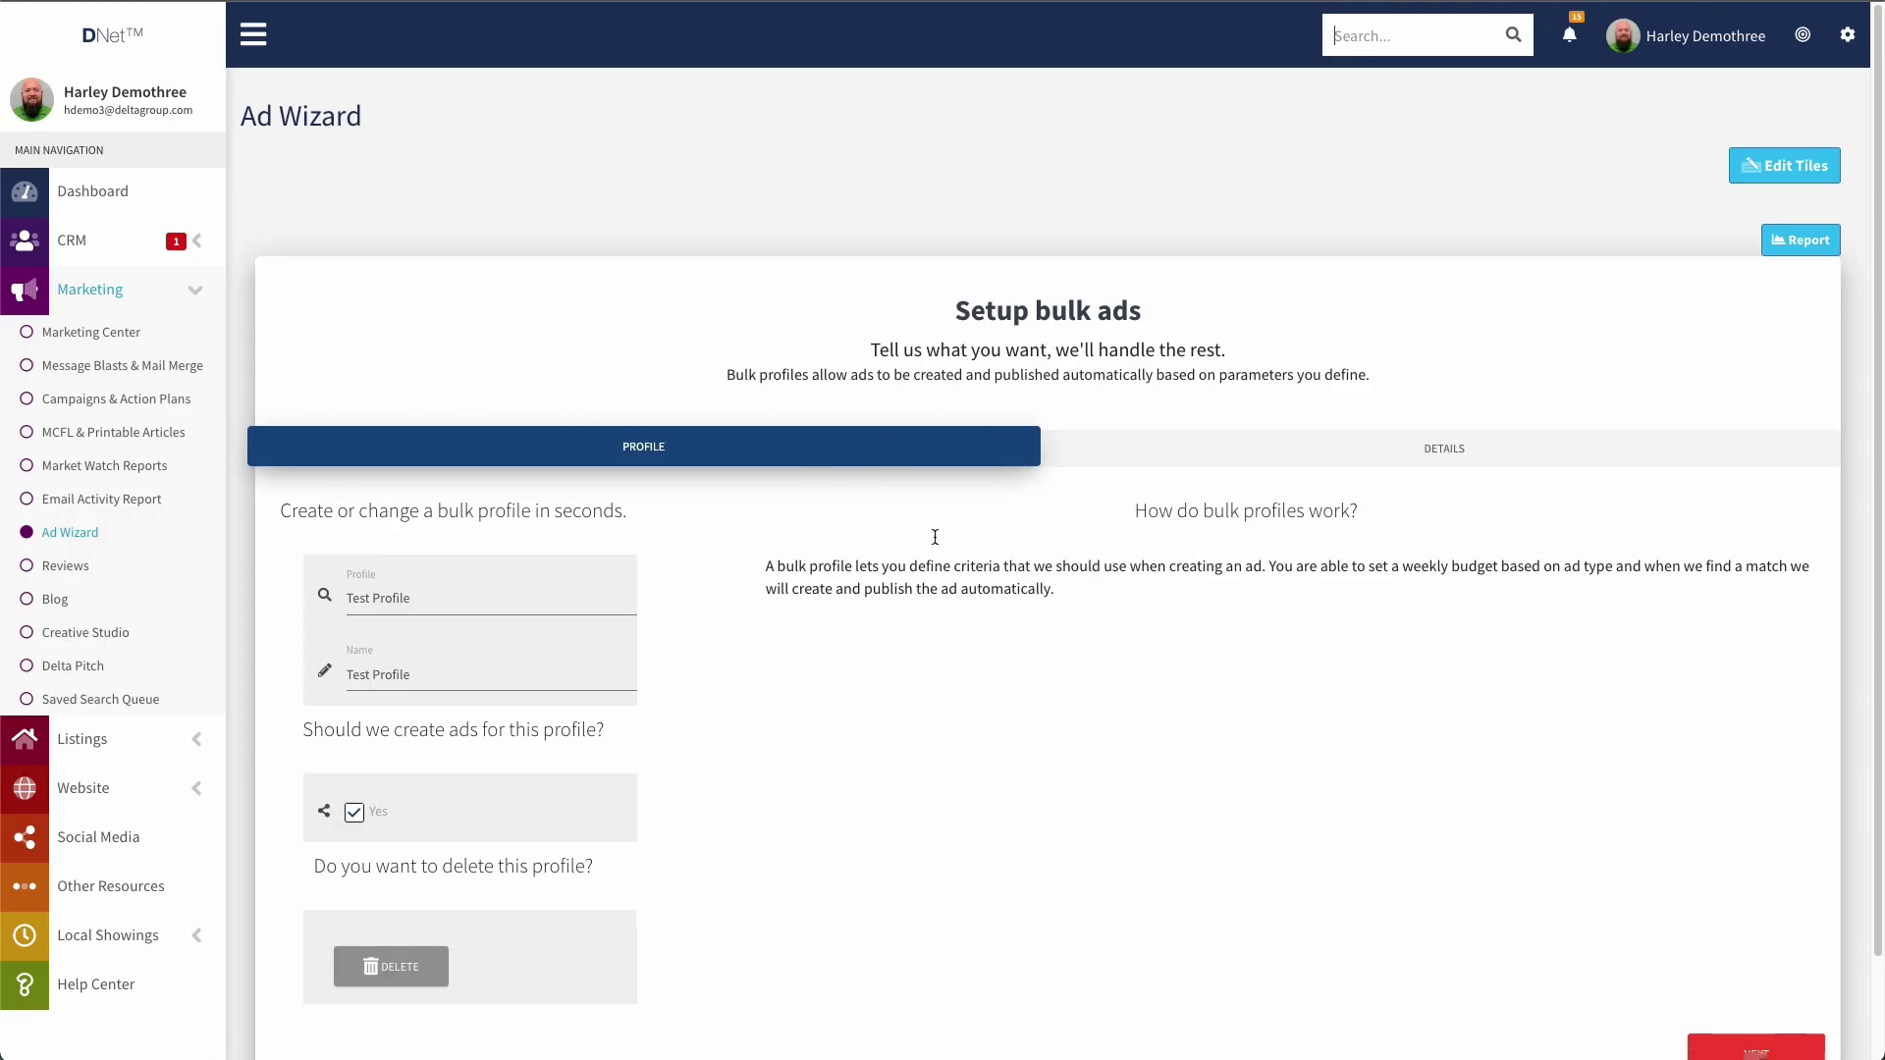
scroll(687, 334, "down", 1)
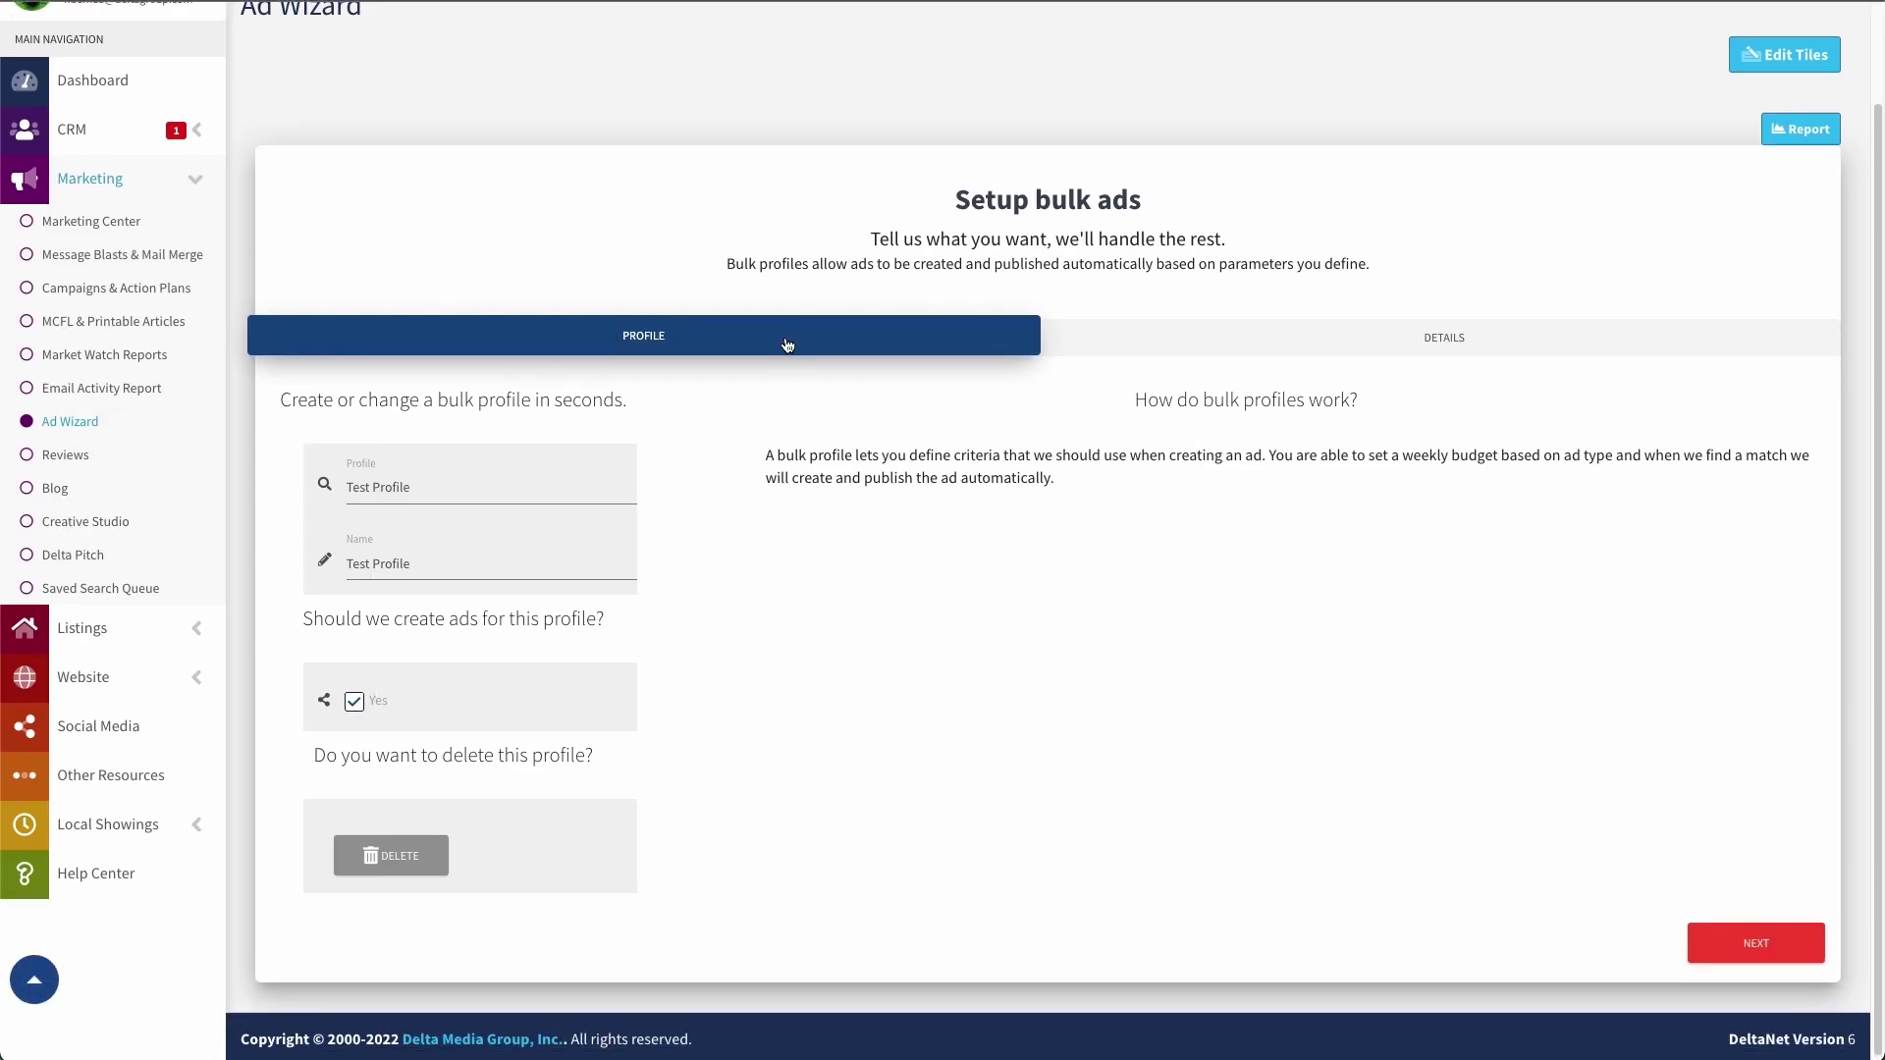
scroll(736, 319, "up", 1)
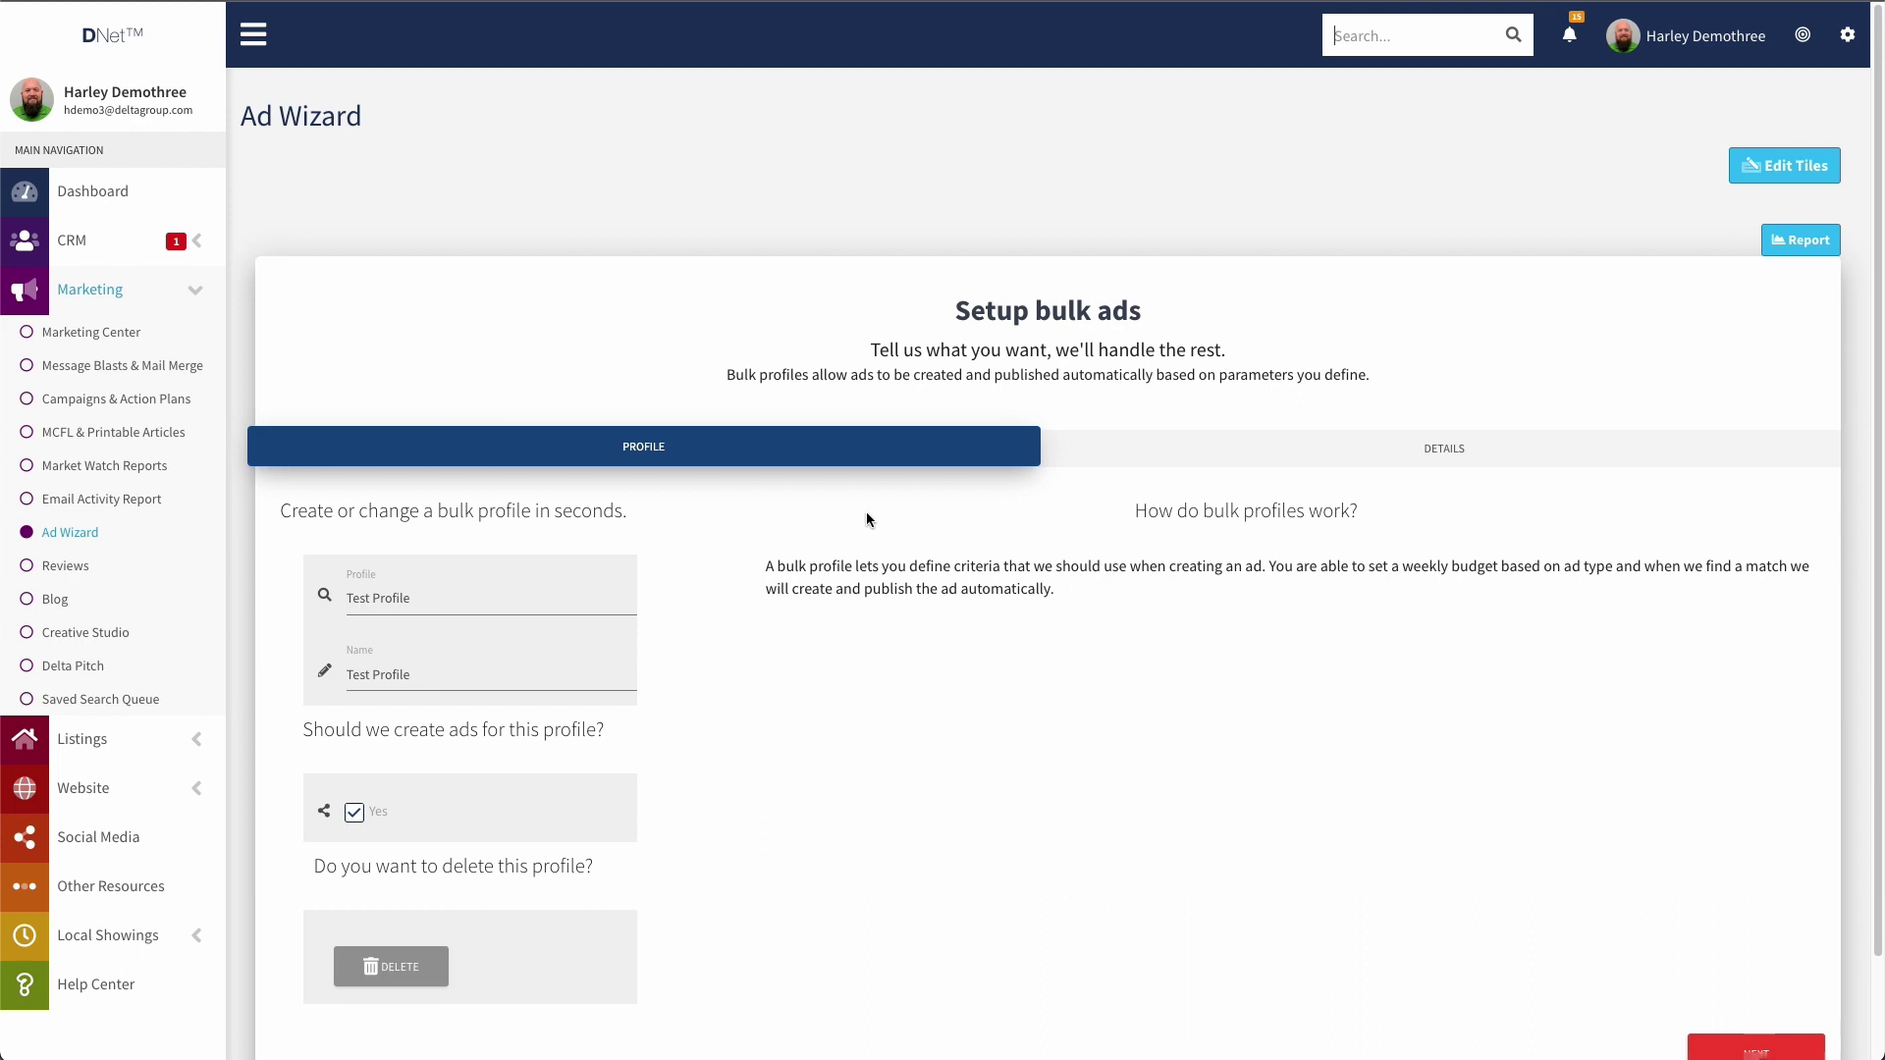
Step: Open the Ad Wizard's Edit Account page to view the payment profile and Meta Pixel code
left_click(70, 533)
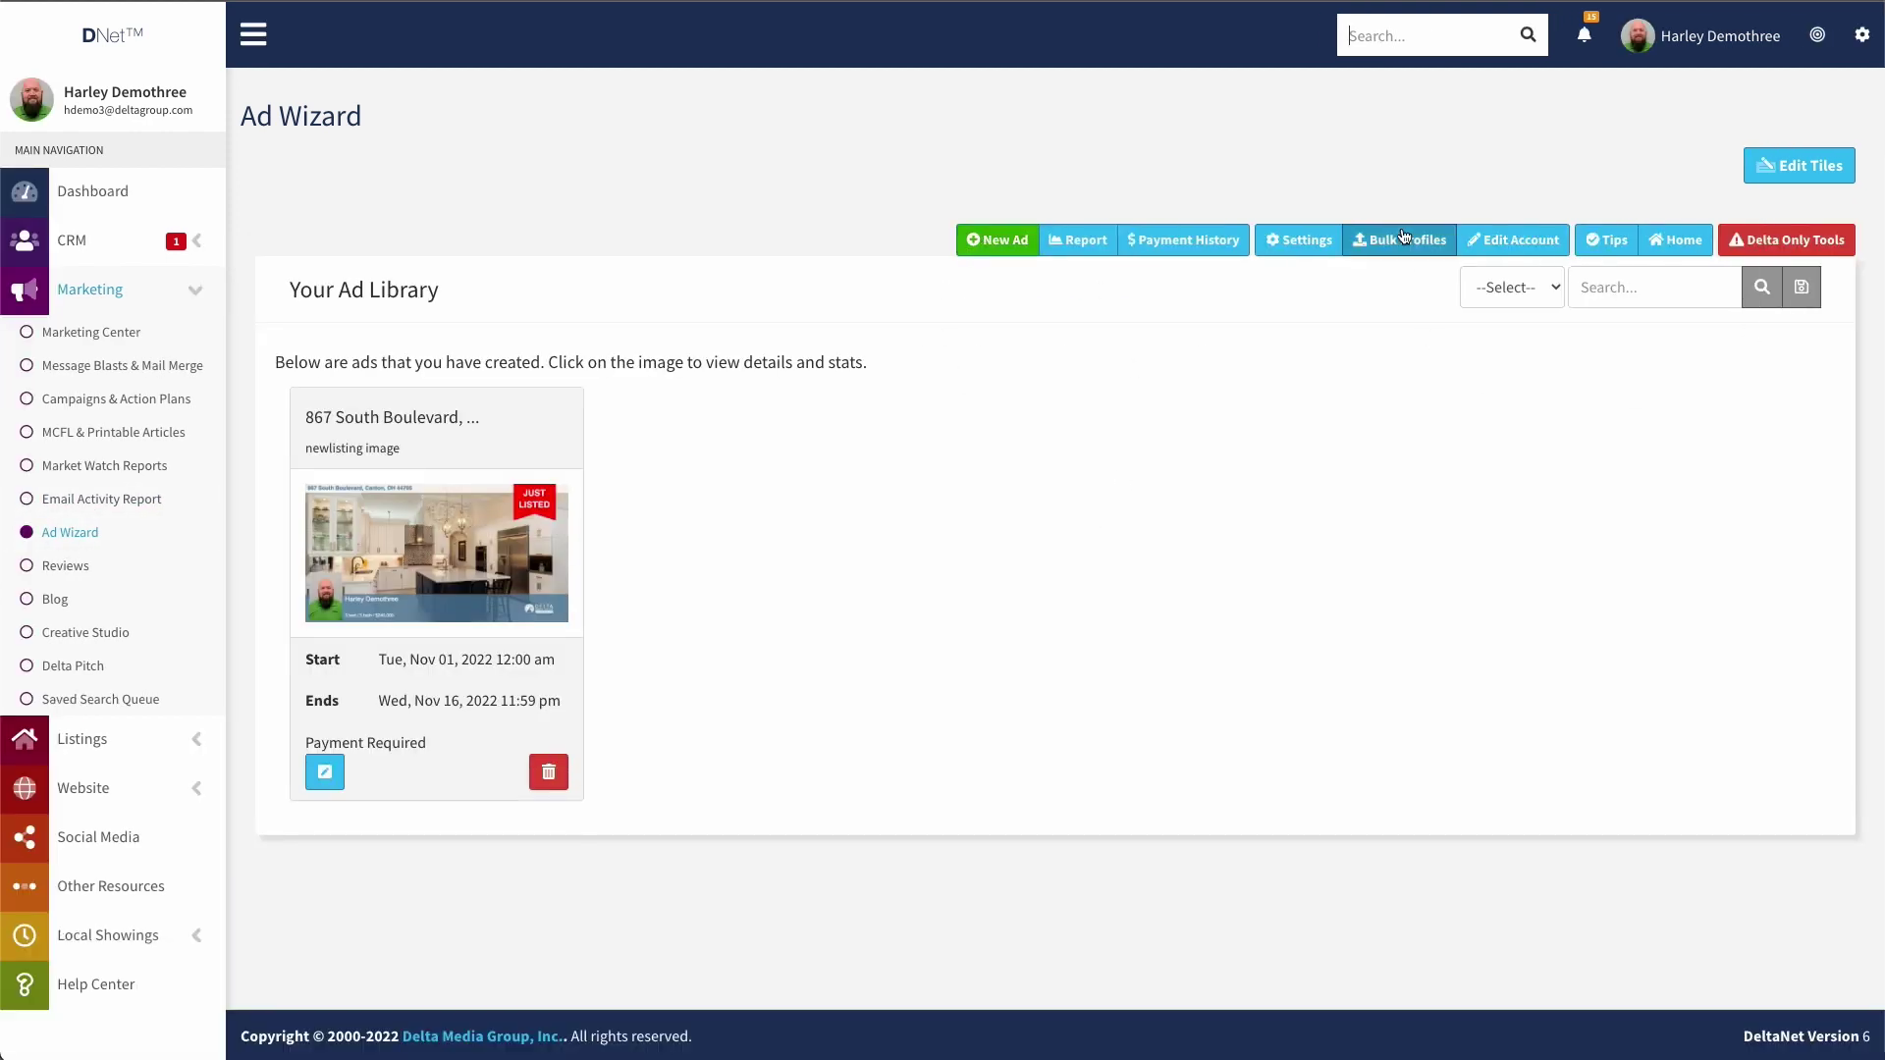
left_click(1517, 253)
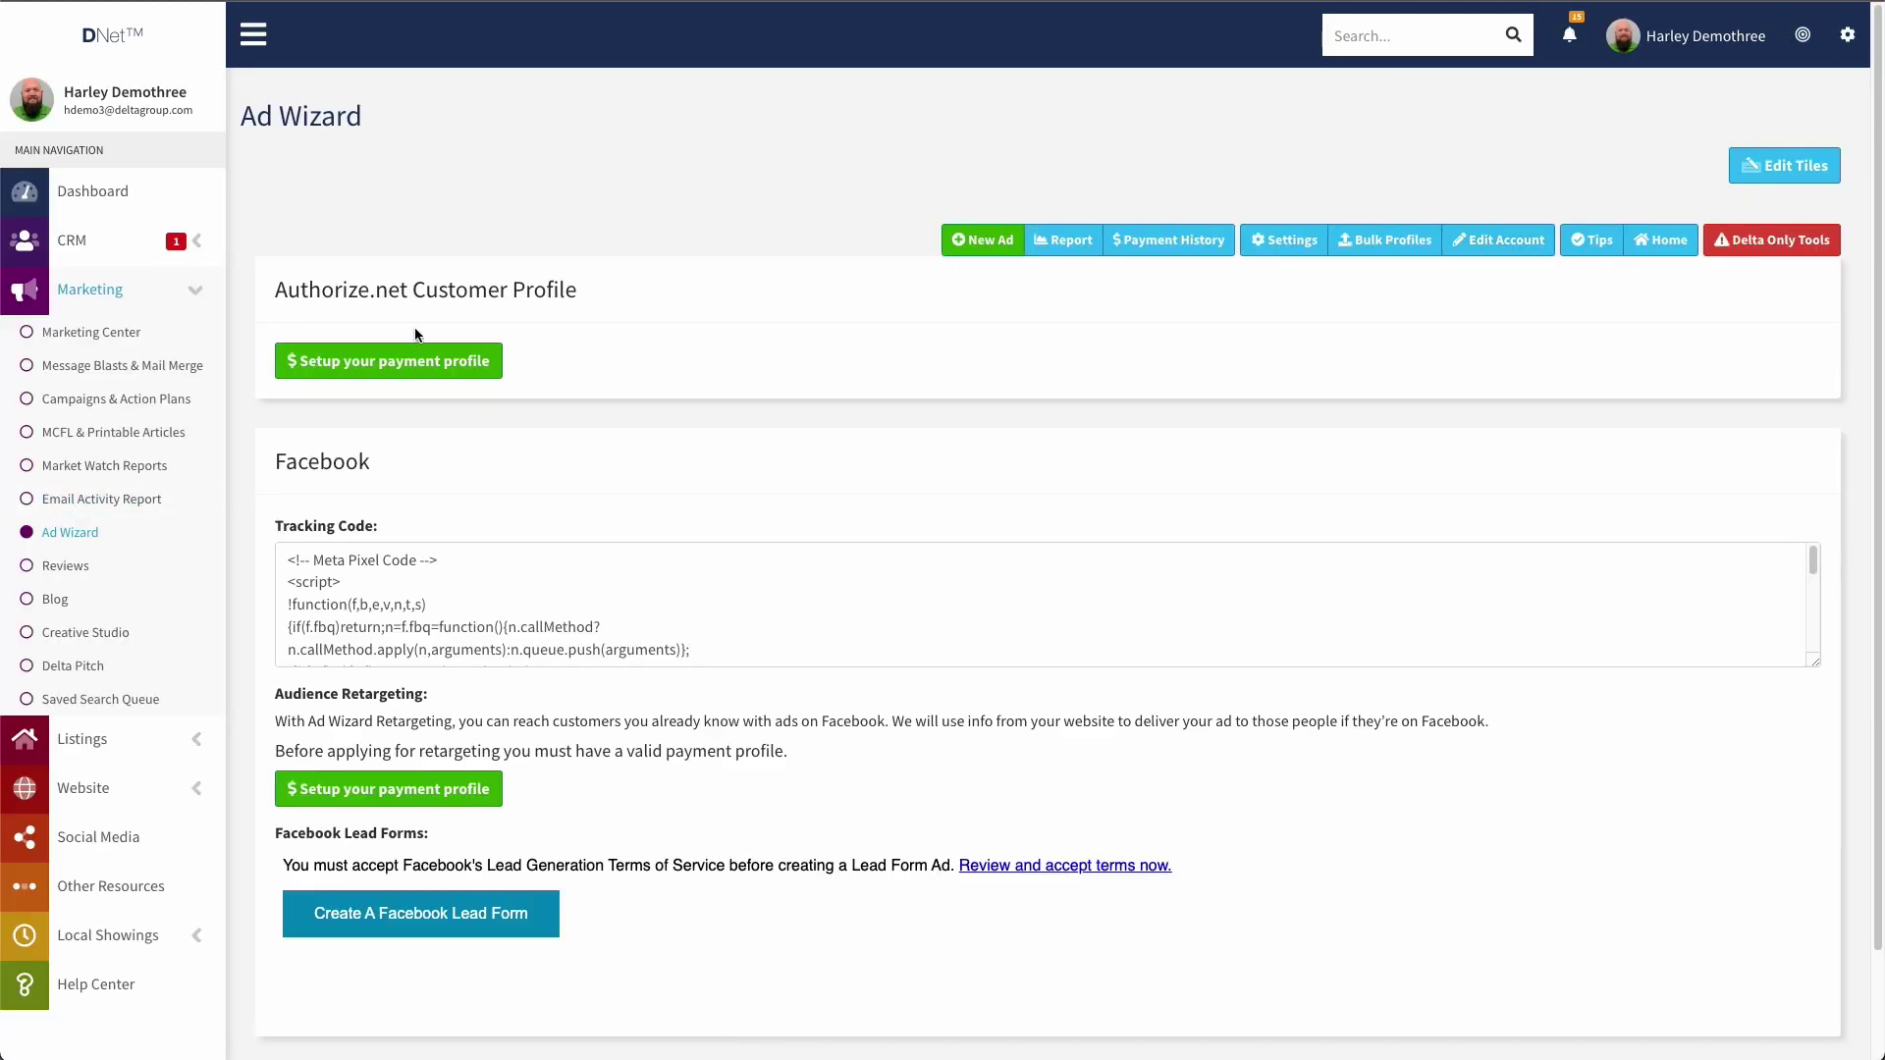
left_click(380, 364)
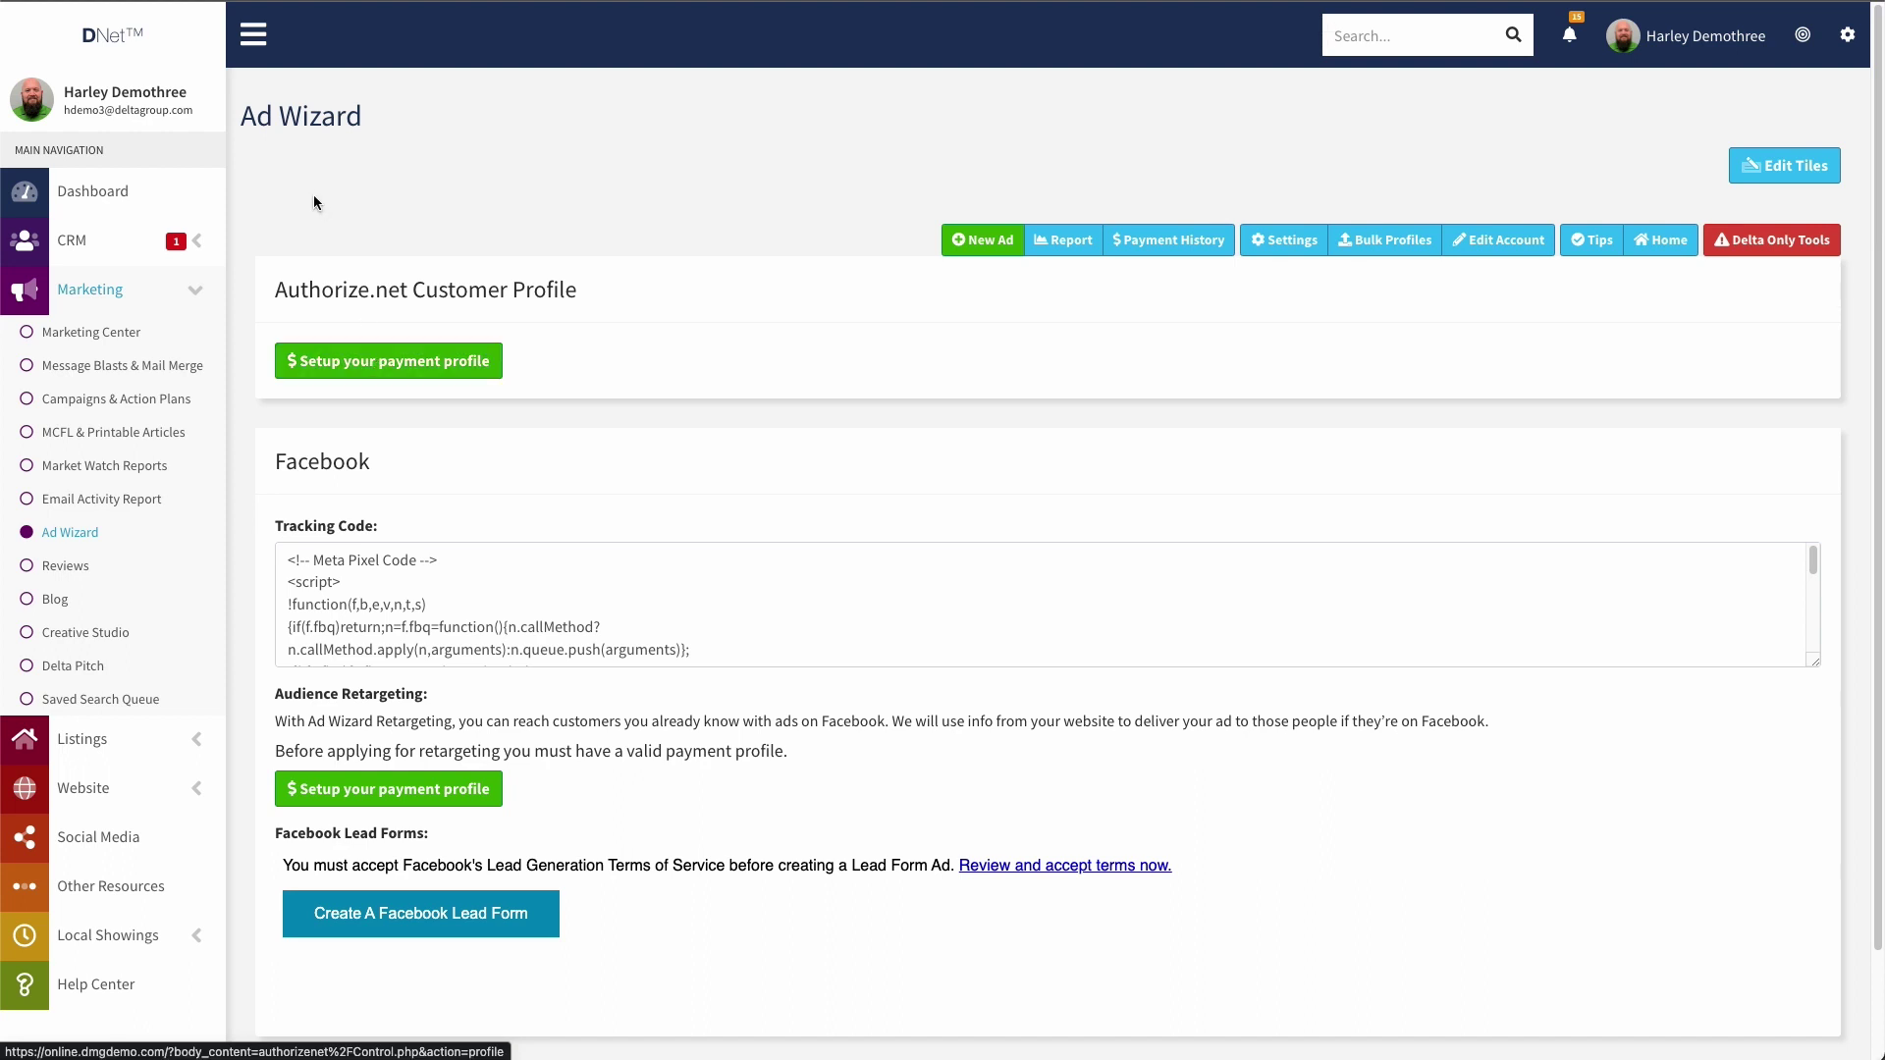
scroll(505, 416, "down", 2)
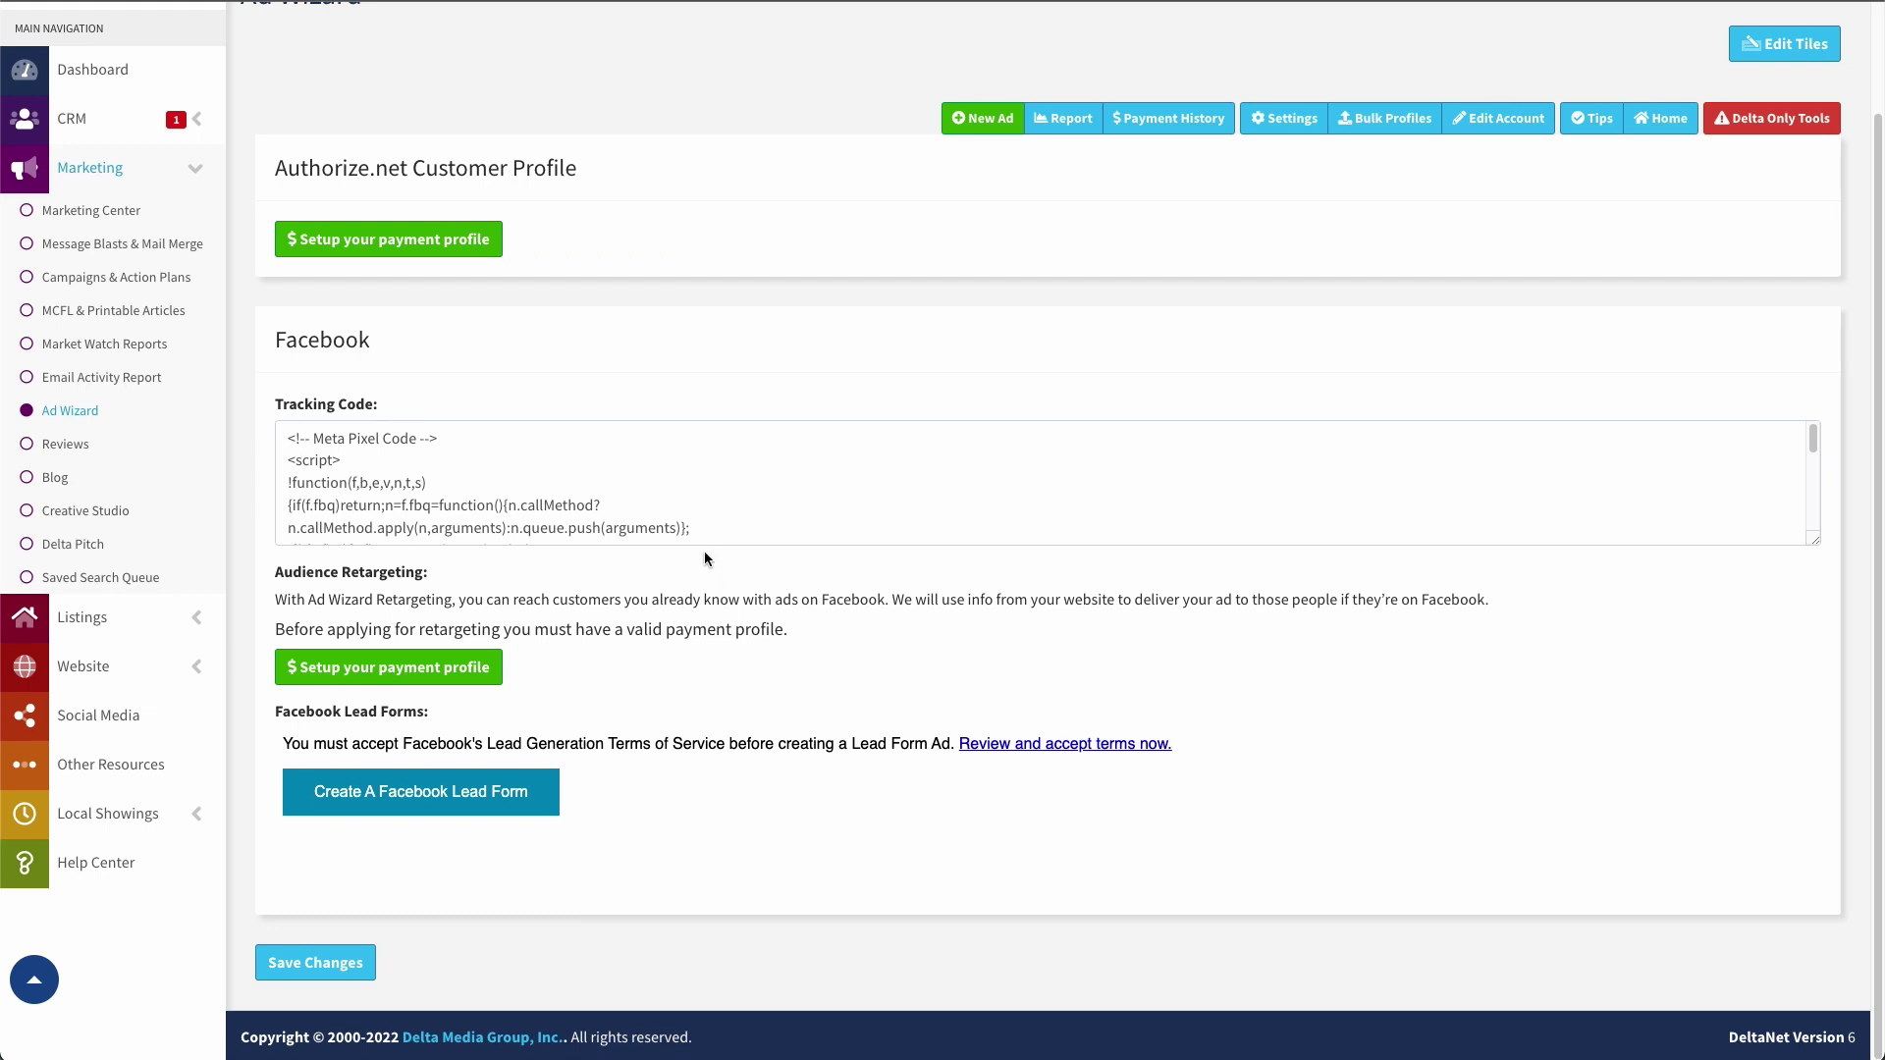
Step: Show the Ad Wizard Tips page covering Listing Style and Branded Style ads
left_click(1591, 118)
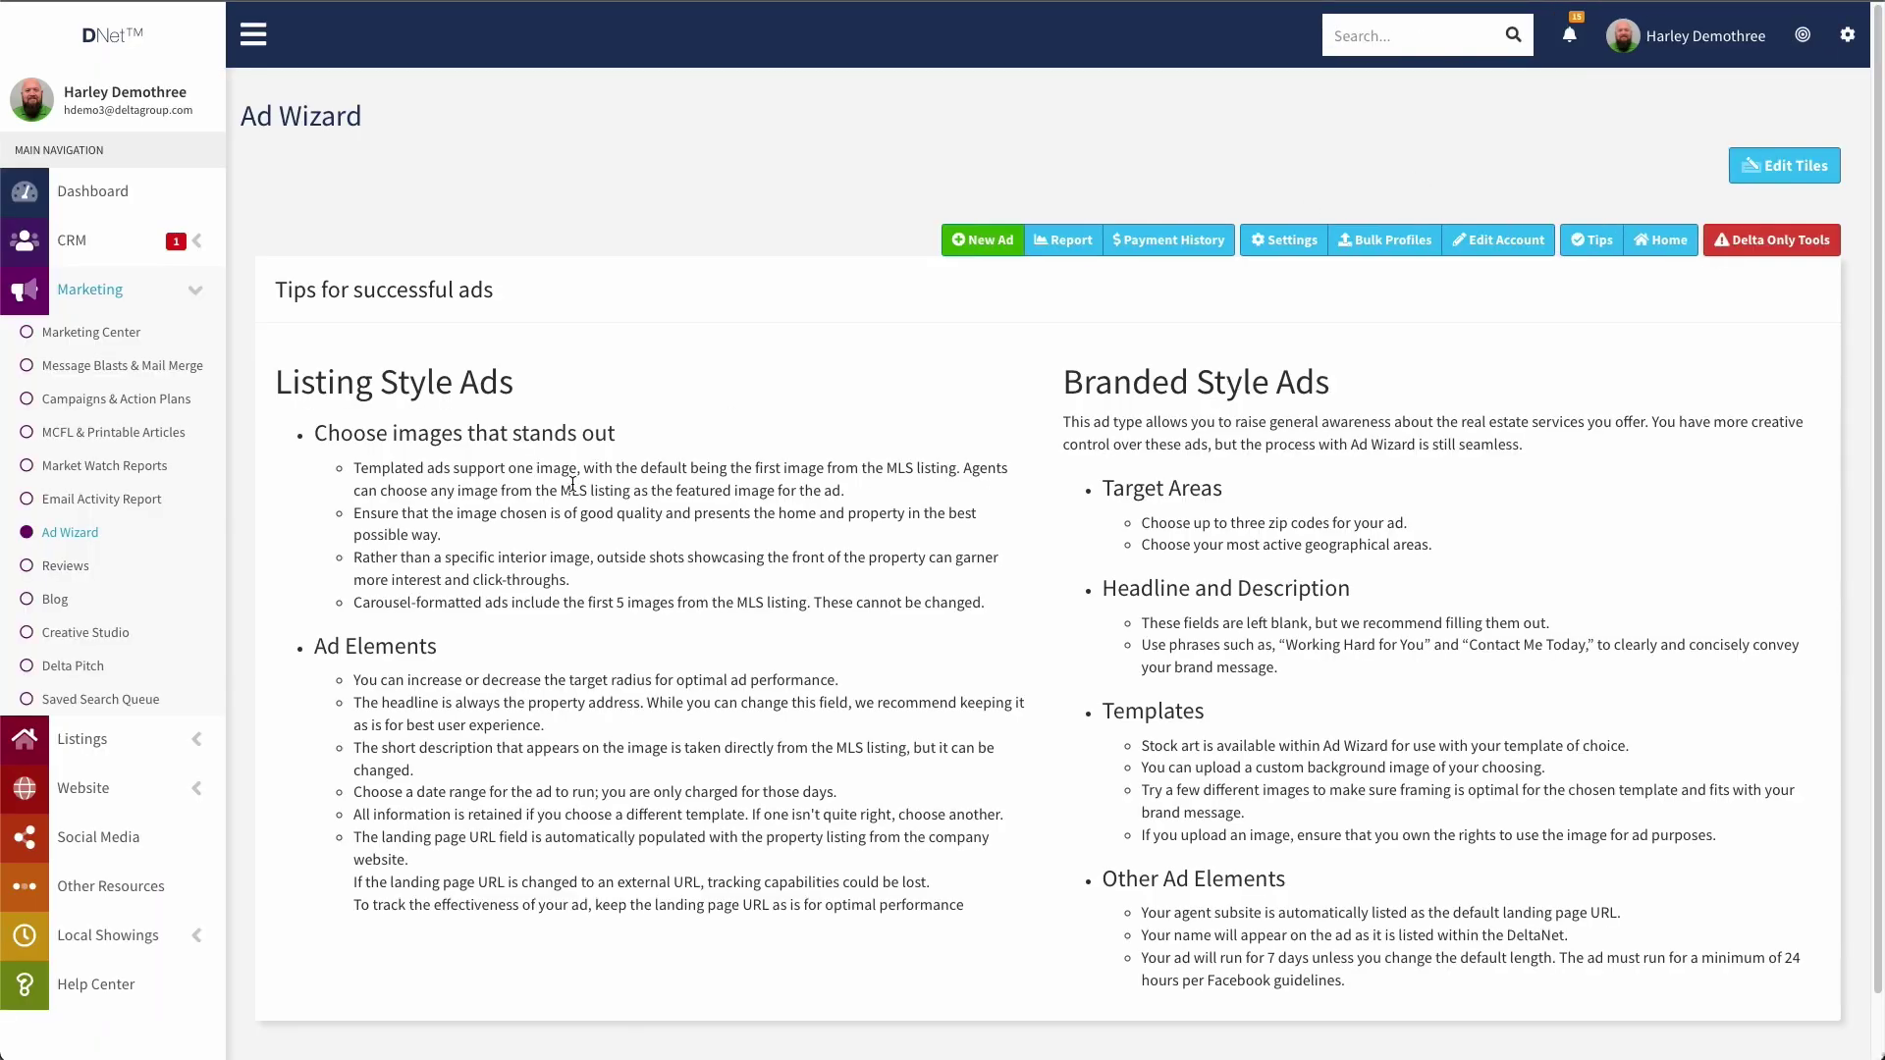
scroll(1101, 524, "down", 1)
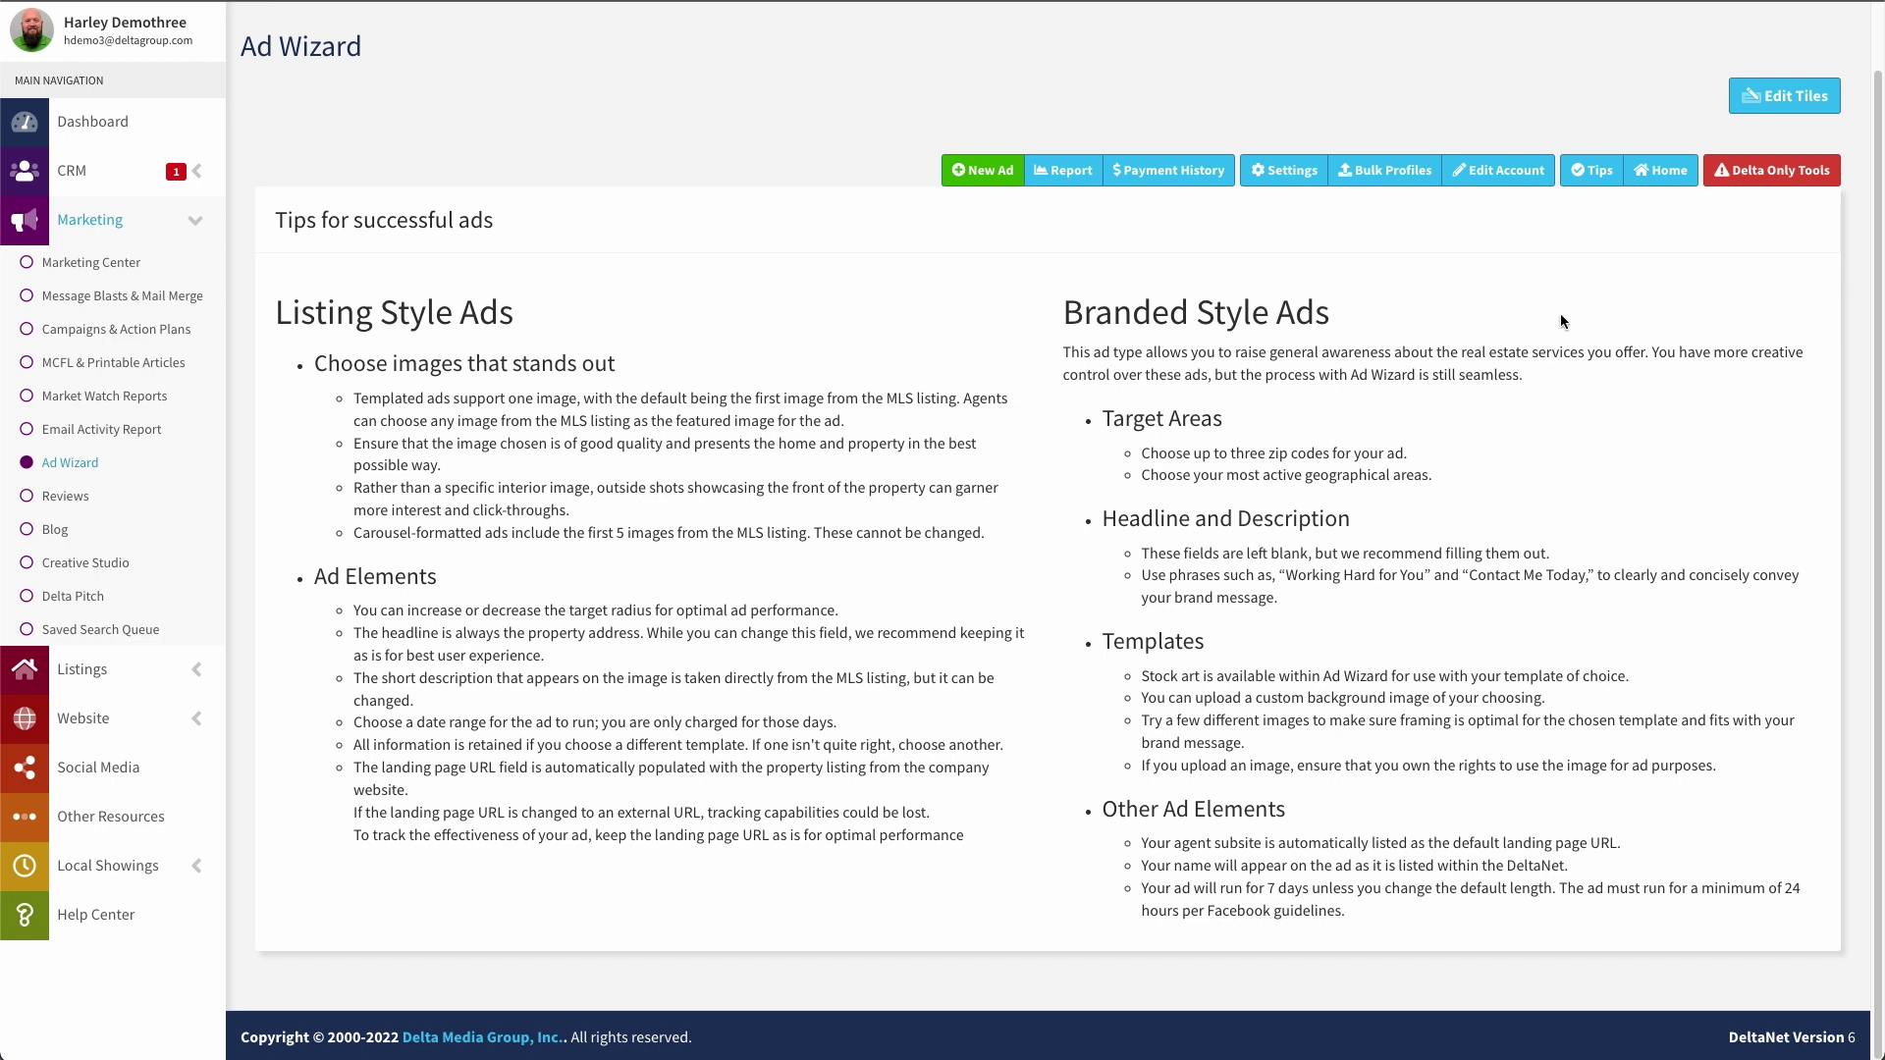
Step: Go back to Your Ad Library to view the 867 South Boulevard ad marked Payment Required
left_click(1656, 175)
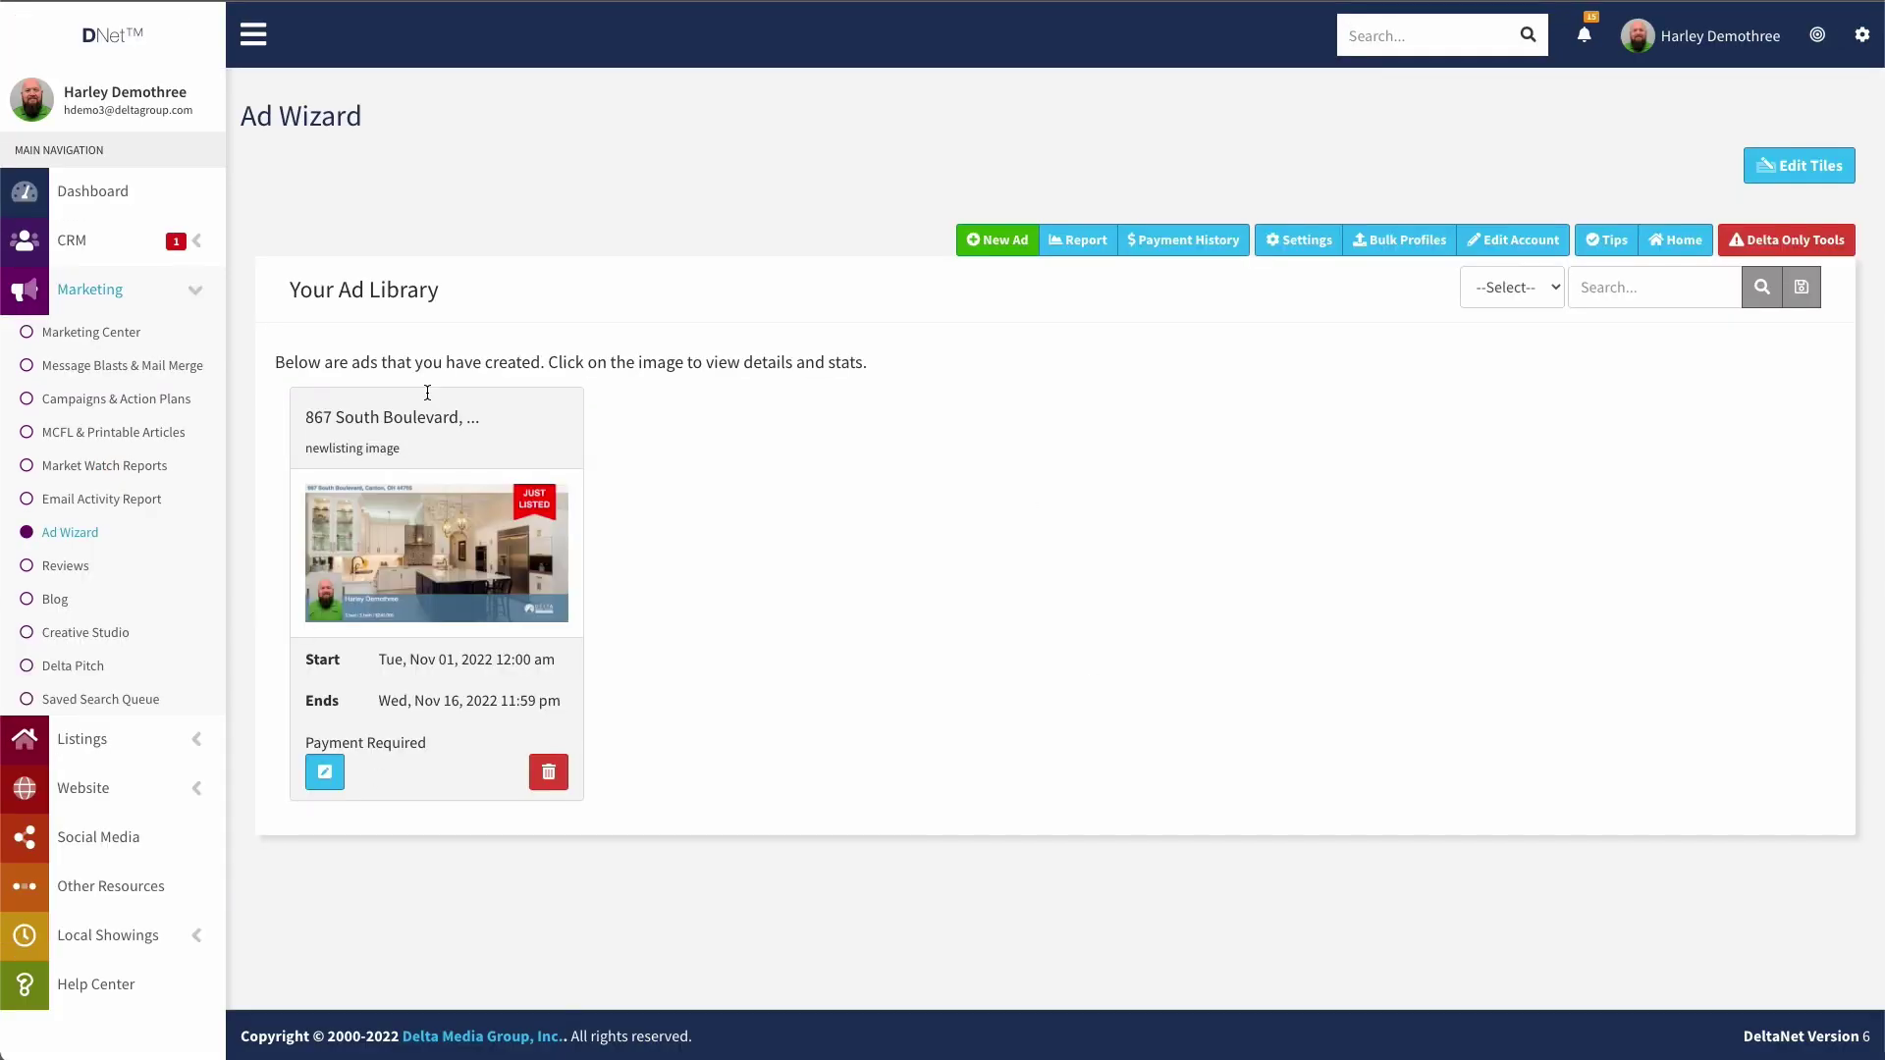